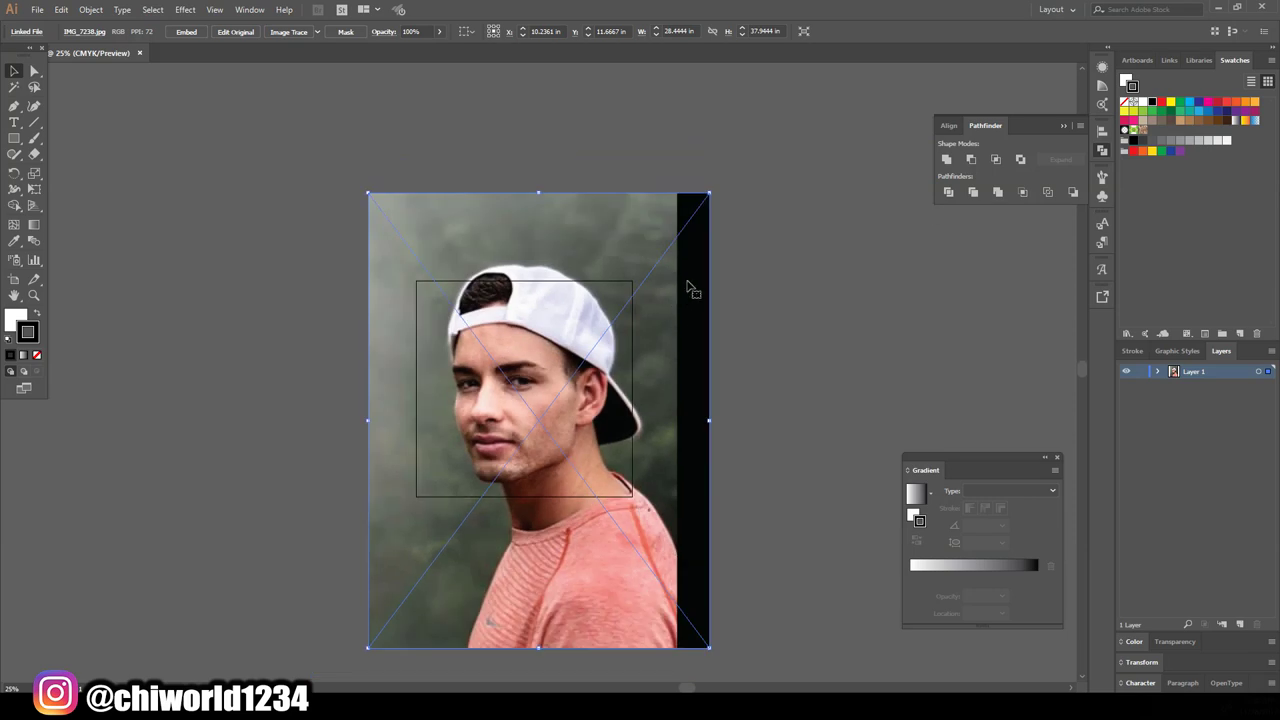
Scale the reference photo down and lower its opacity to 55%
drag(577, 410, 592, 307)
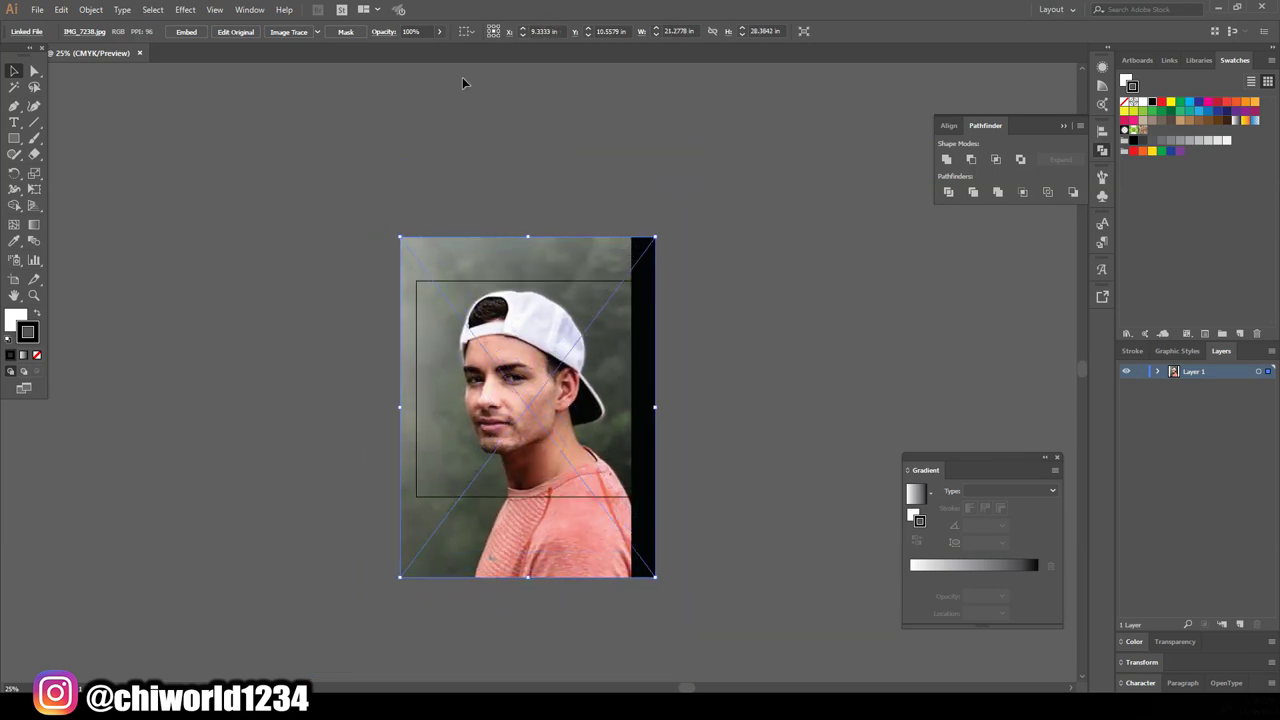
click(438, 31)
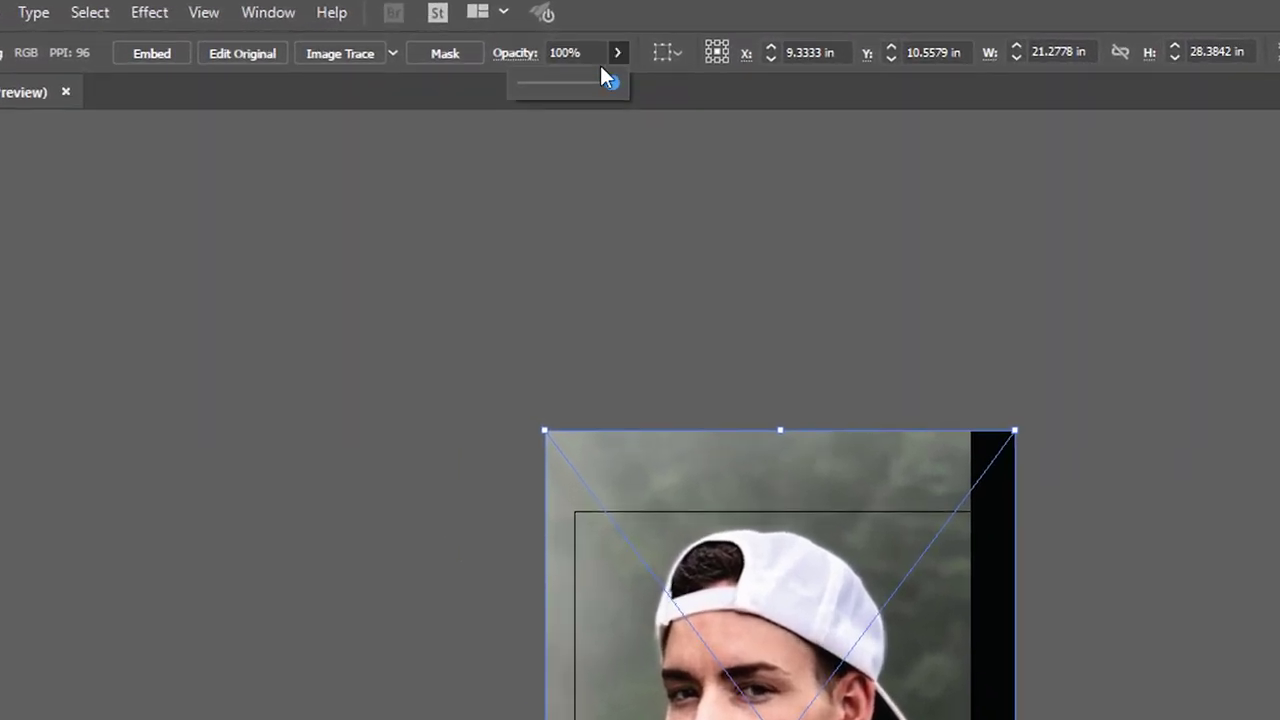
drag(588, 86, 584, 86)
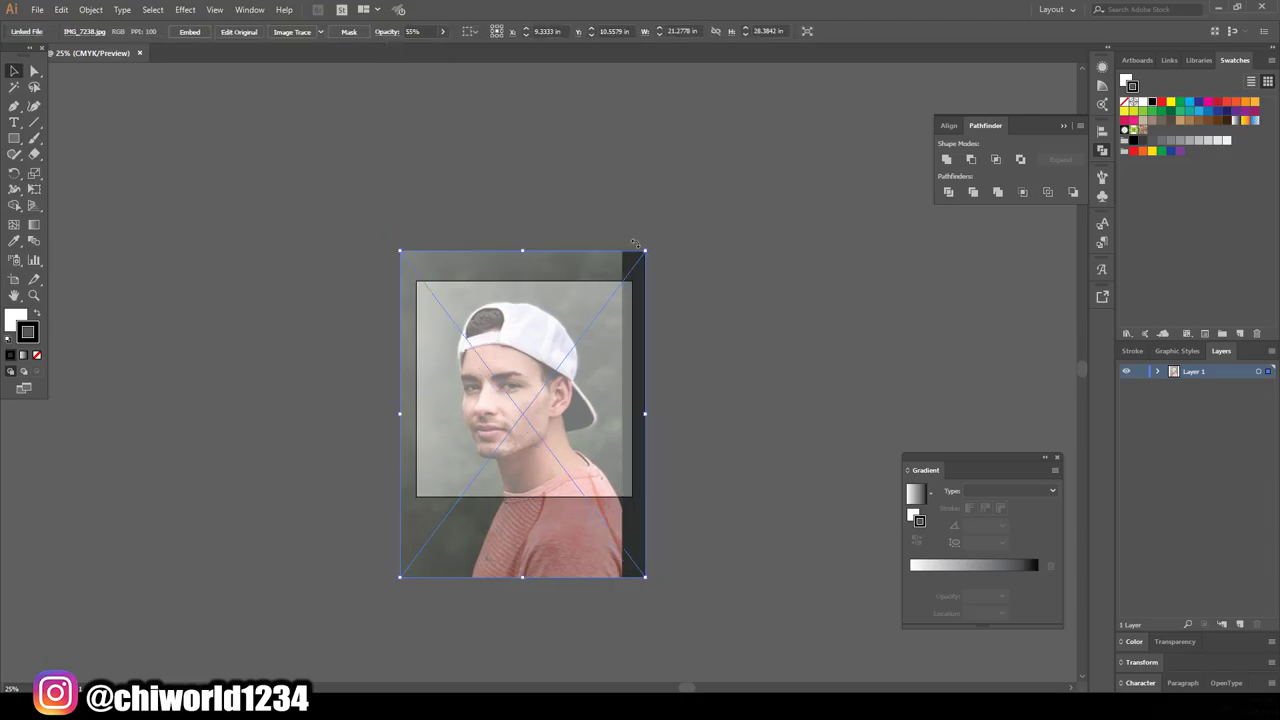
Fine-tune the photo's size and position, lock Layer 1, and add Layer 2 above it
drag(566, 309, 571, 298)
drag(650, 240, 647, 243)
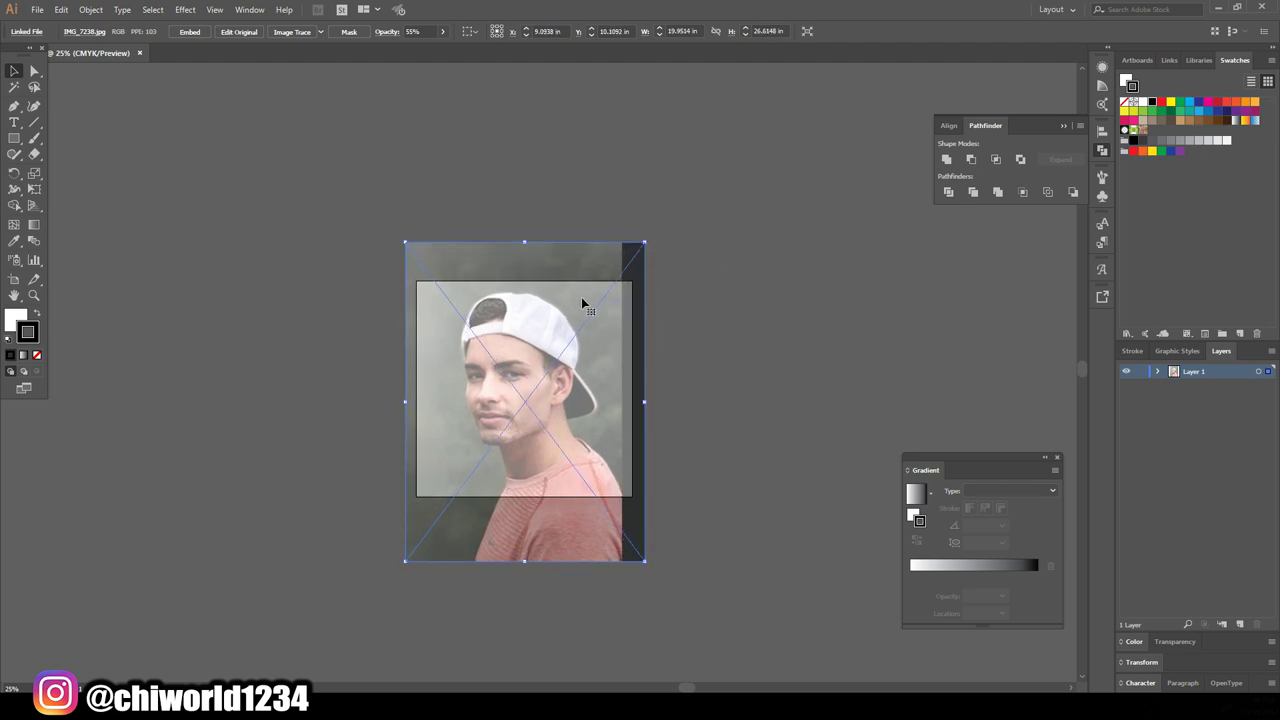
click(1142, 371)
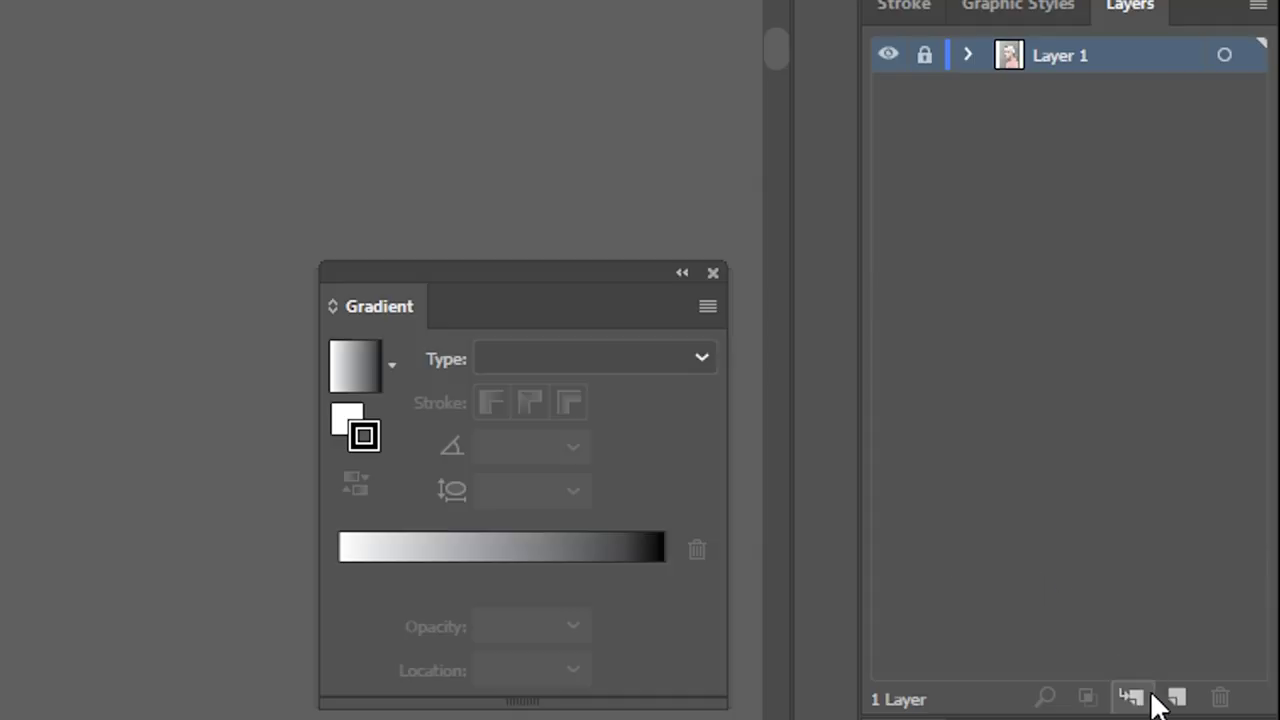
click(1240, 625)
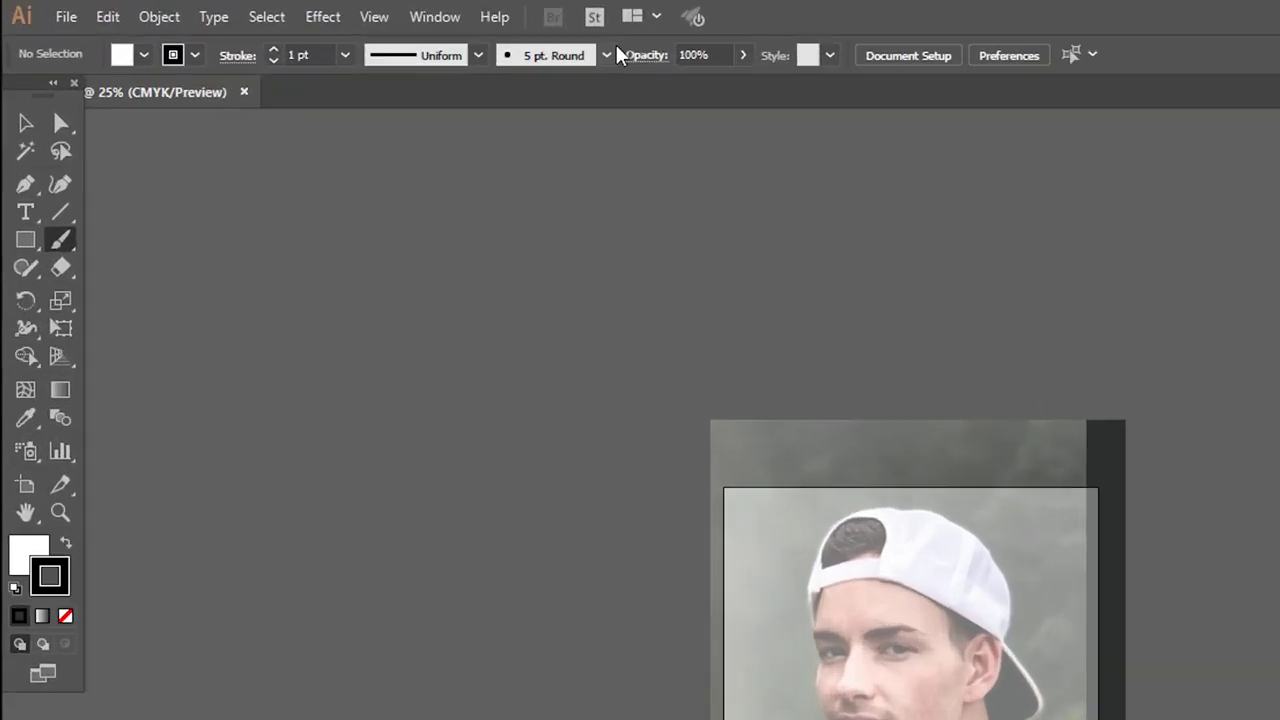
Create Calligraphic Brush 1 with pressure-controlled 3 pt size and 3 pt variation, then begin the face outline
click(348, 32)
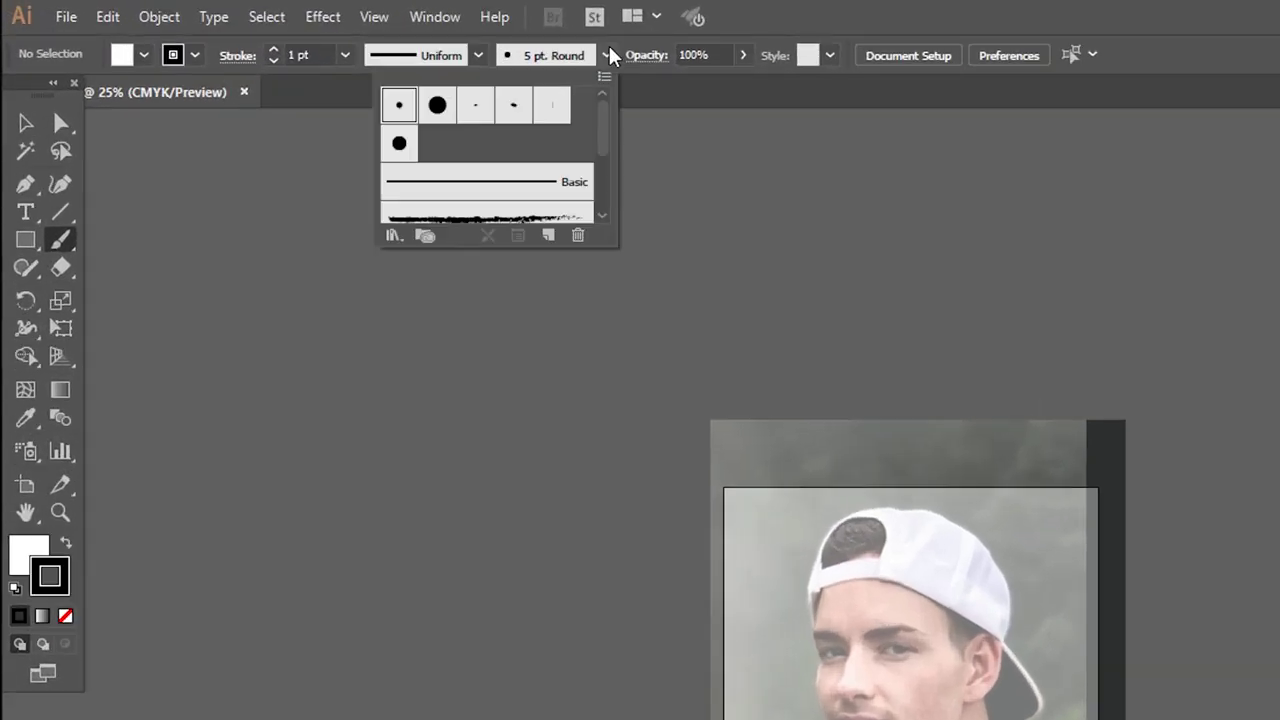
click(548, 235)
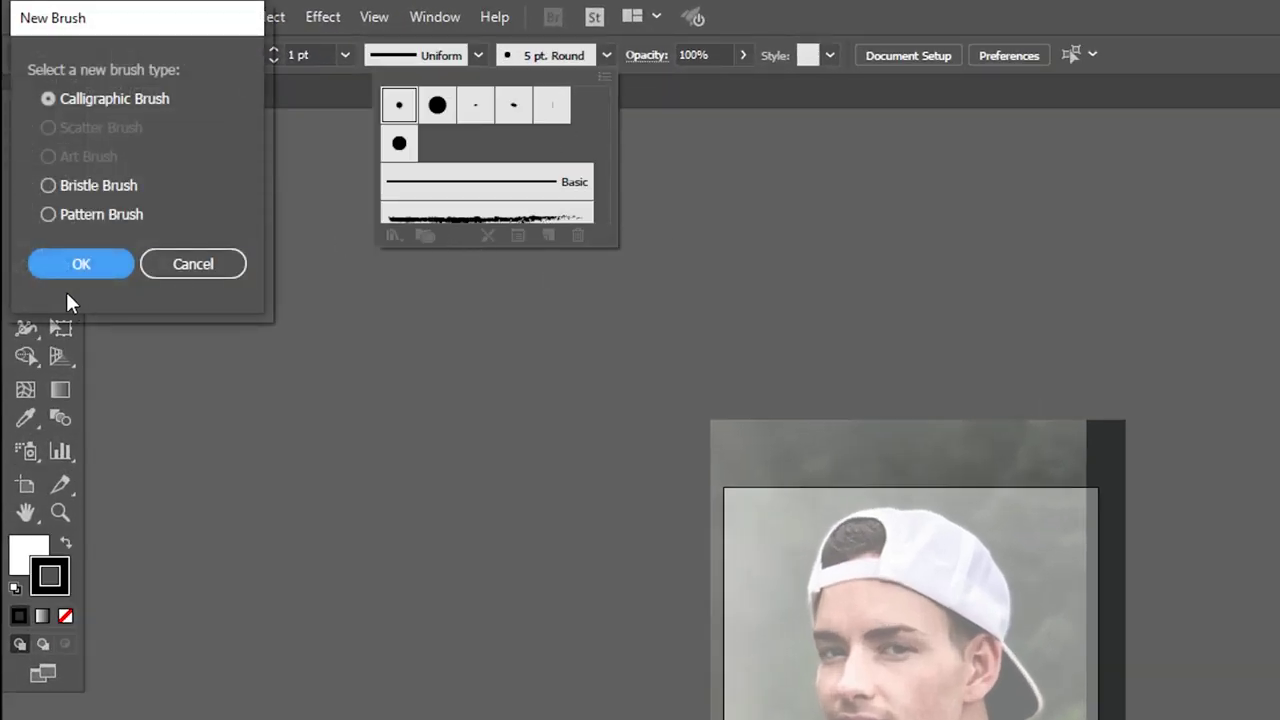
click(80, 264)
click(335, 358)
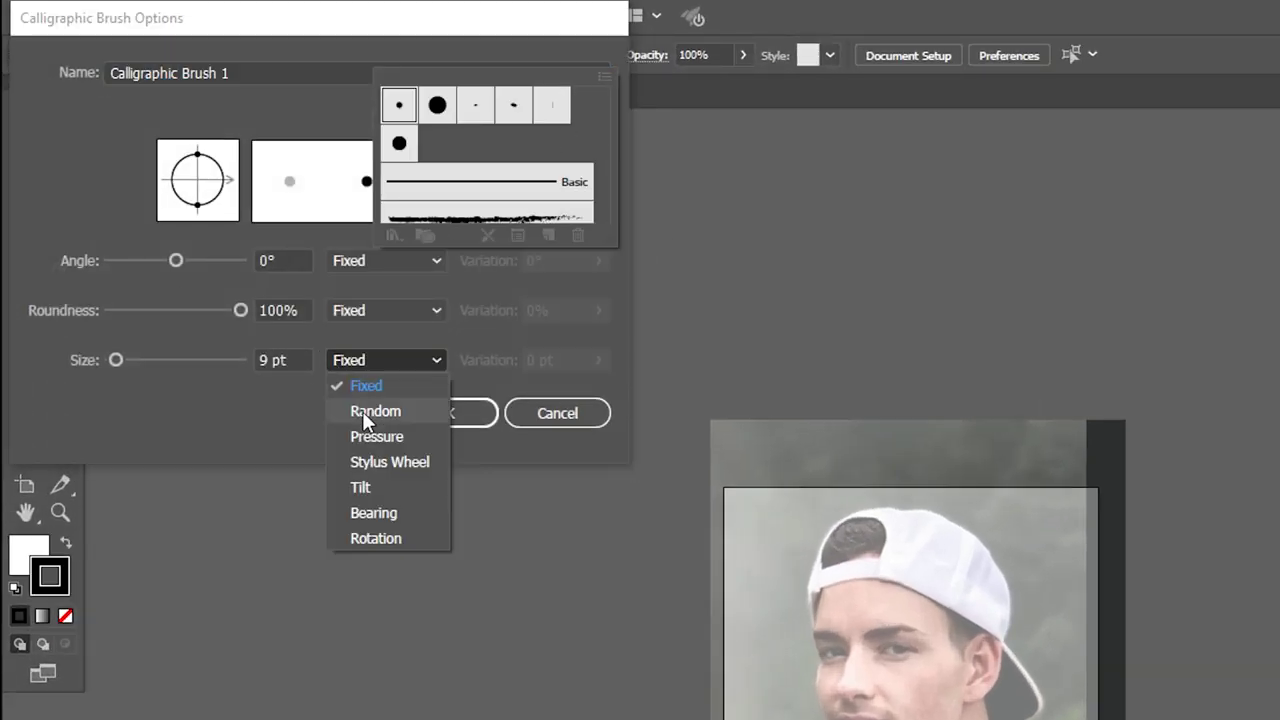
click(372, 434)
double_click(262, 358)
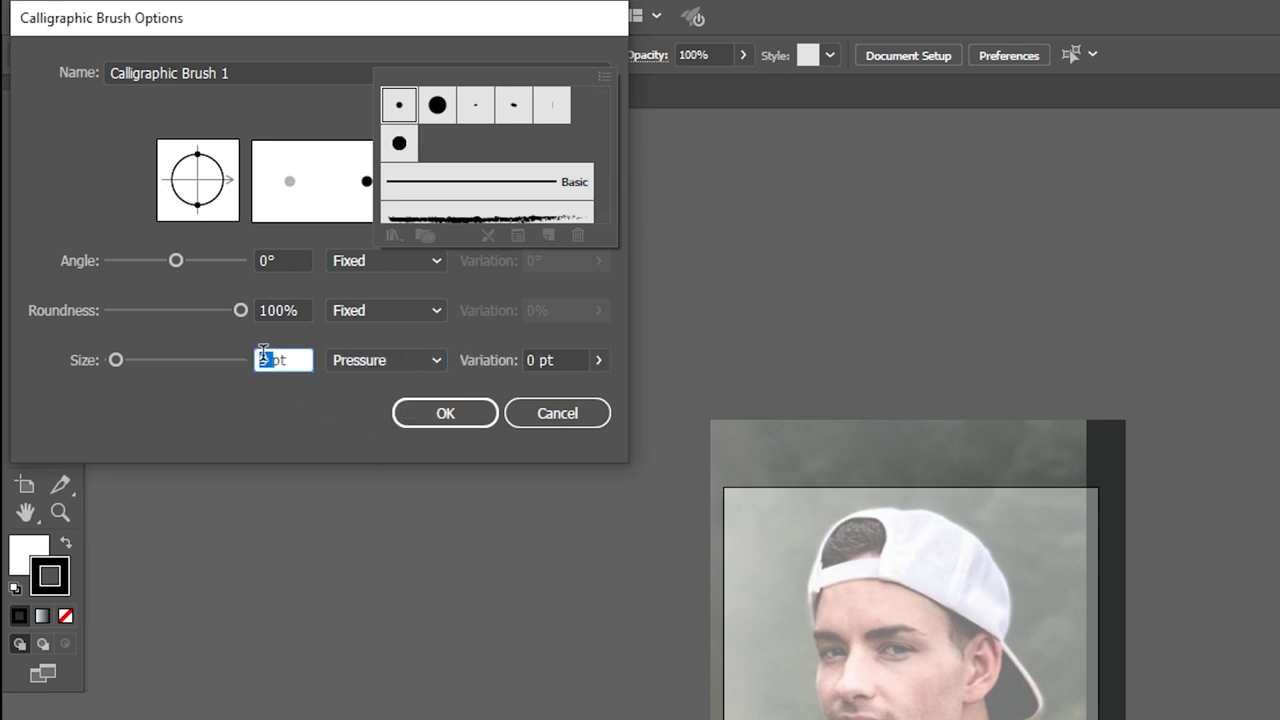
text(3)
click(537, 358)
text(3)
click(464, 405)
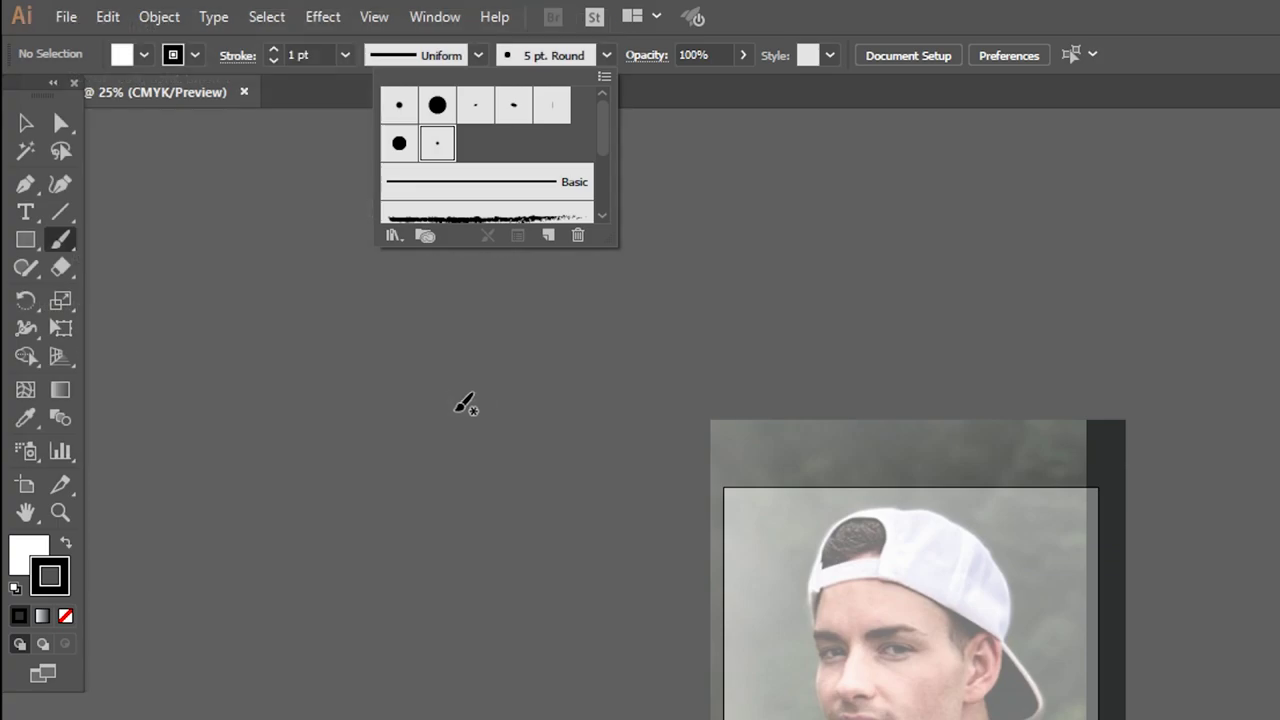
drag(336, 228, 314, 304)
scroll(613, 397, up, 2)
Paint the left side of the face and the jawline, and set the stroke weight to 0.25 pt
scroll(635, 332, up, 3)
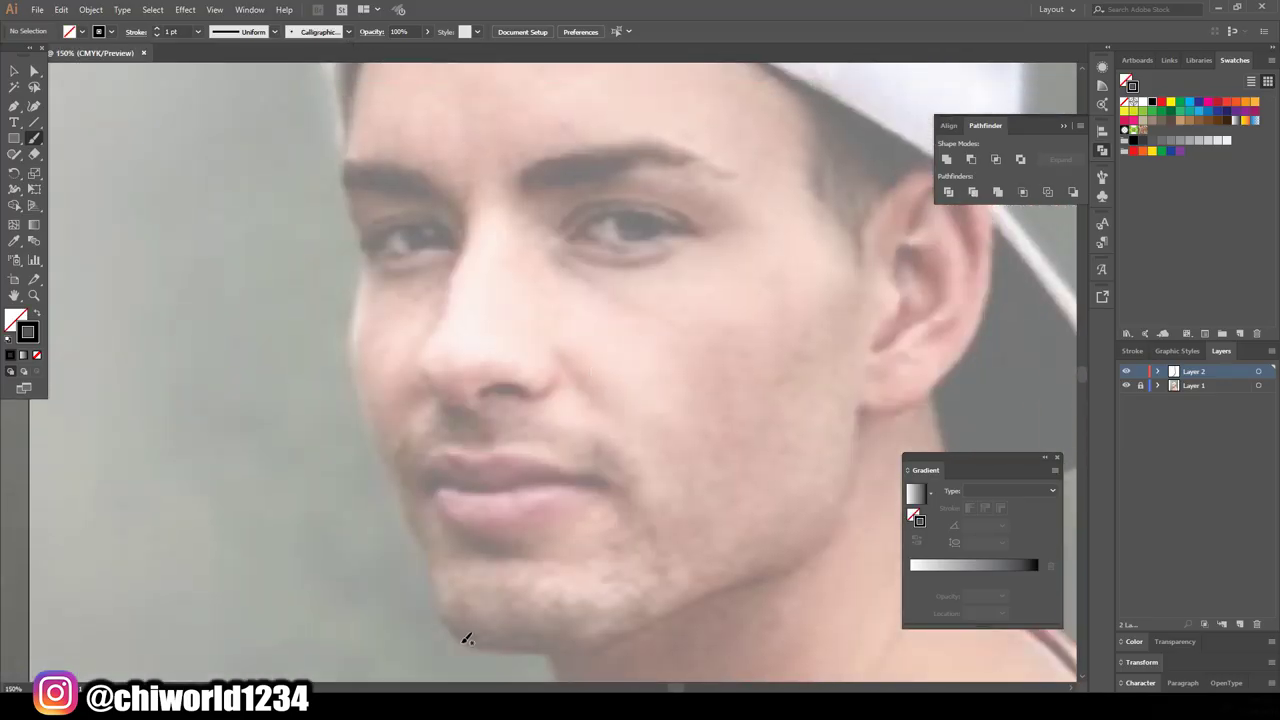
drag(363, 243, 346, 170)
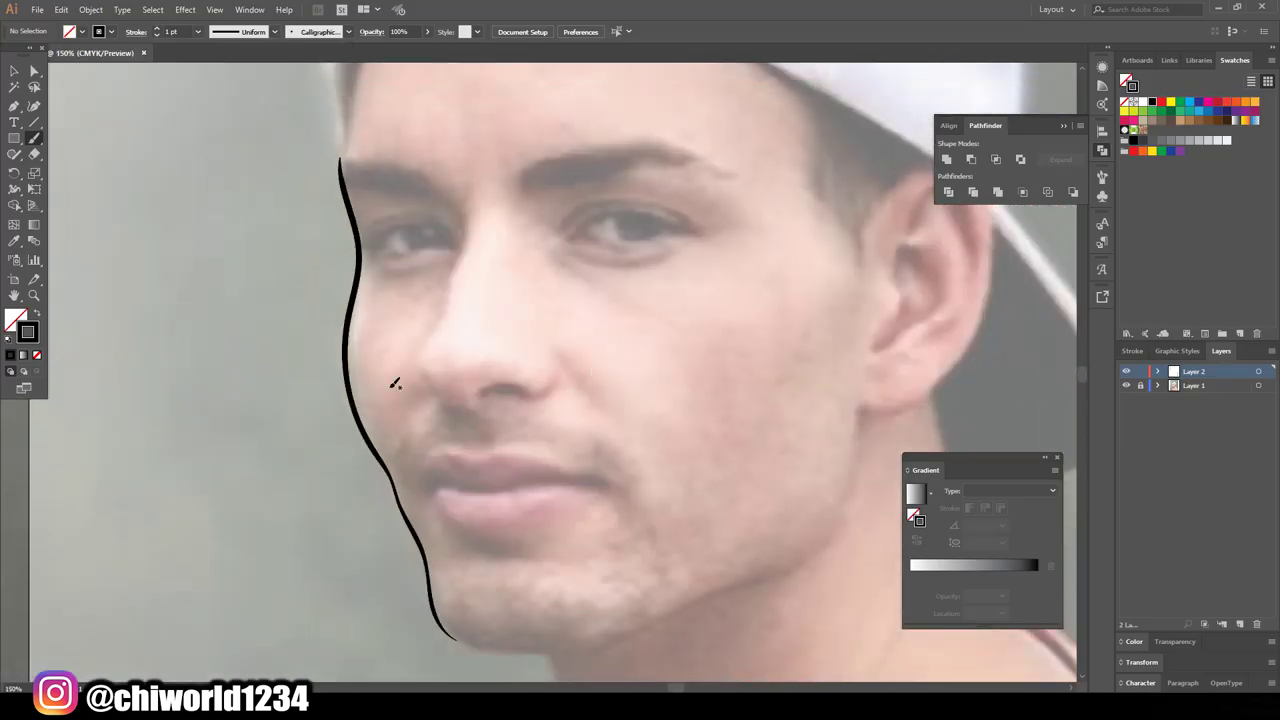
scroll(591, 471, down, 2)
scroll(595, 468, up, 3)
drag(222, 447, 762, 318)
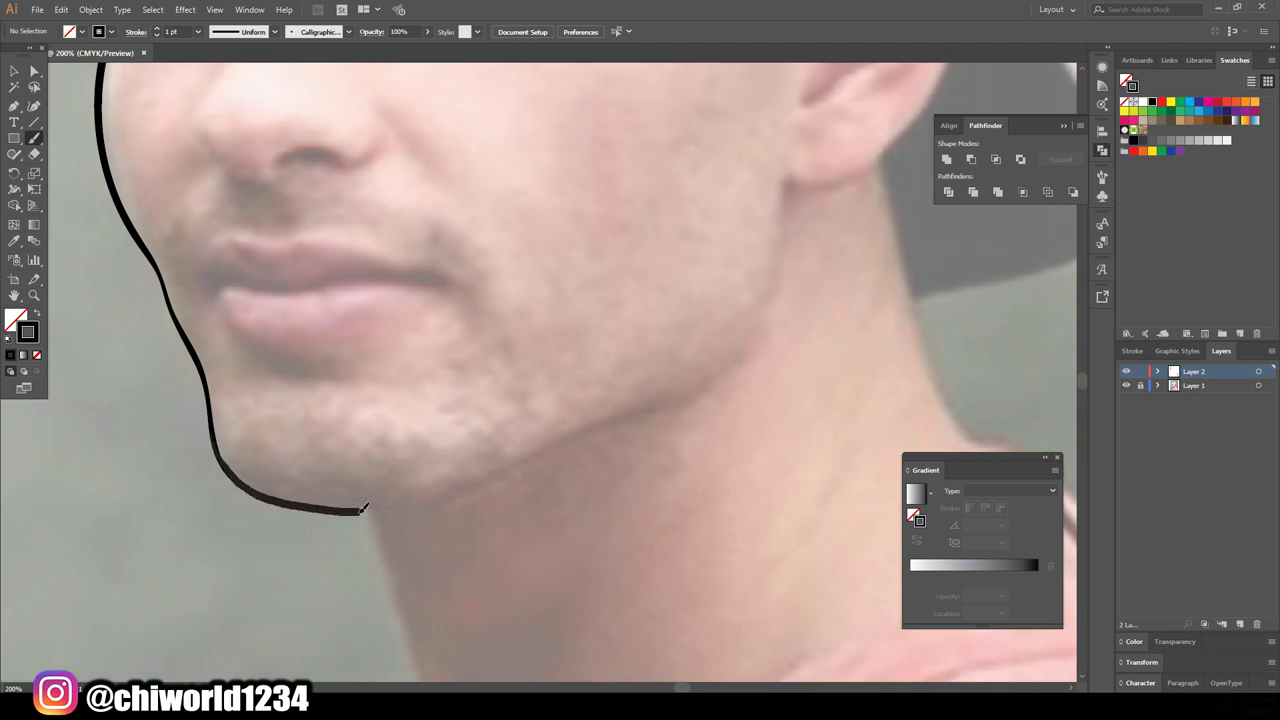
click(197, 31)
click(215, 46)
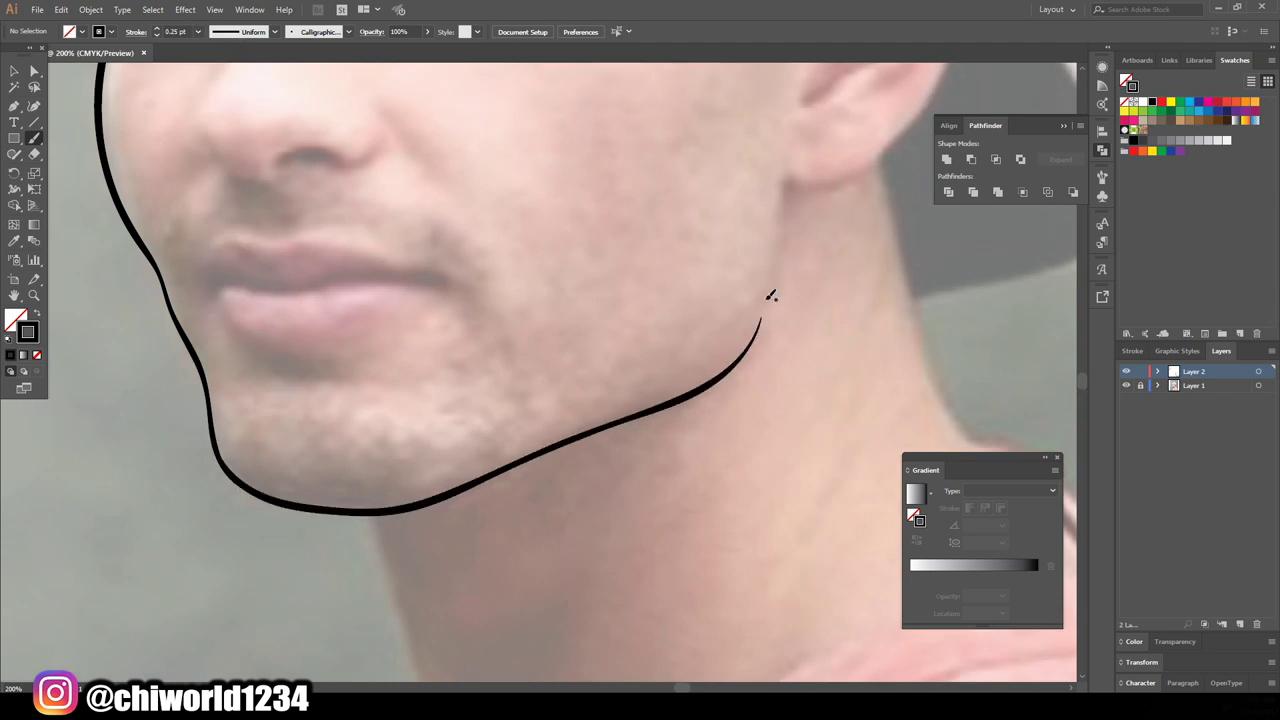
scroll(840, 260, down, 2)
scroll(822, 262, up, 3)
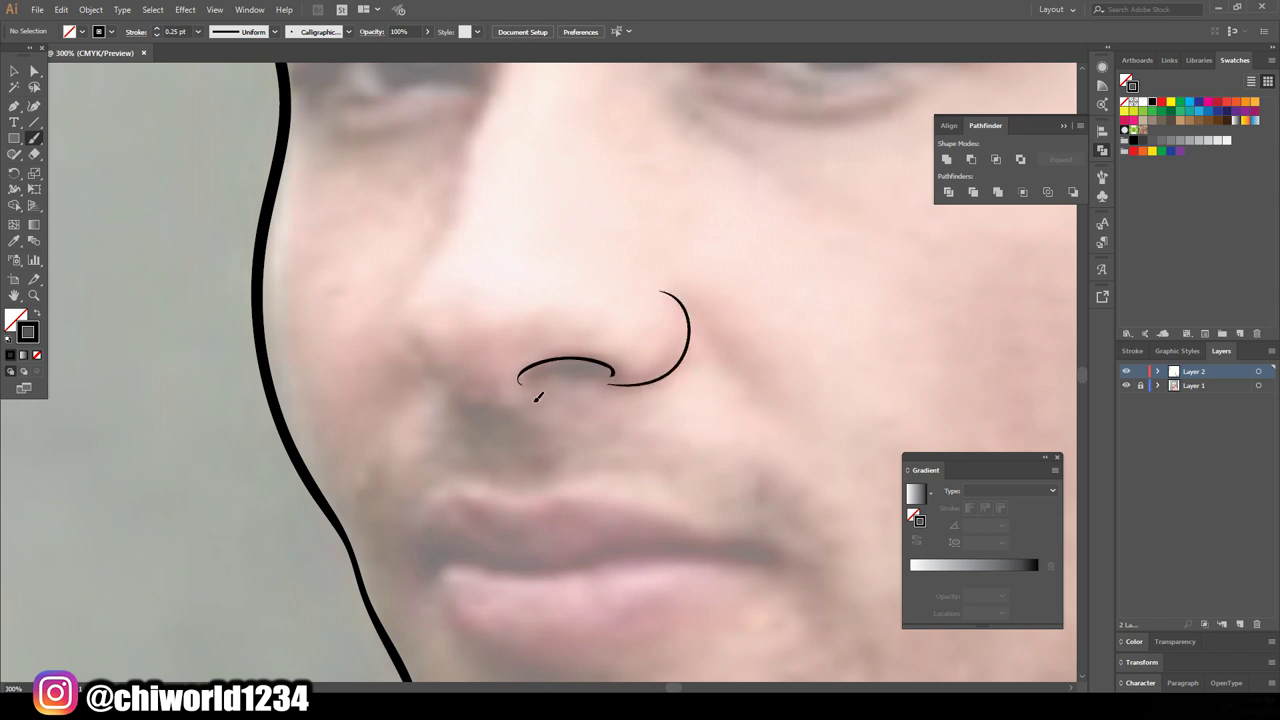
Trace the bridge and base of the nose, briefly hiding the photo to check
drag(411, 342, 419, 458)
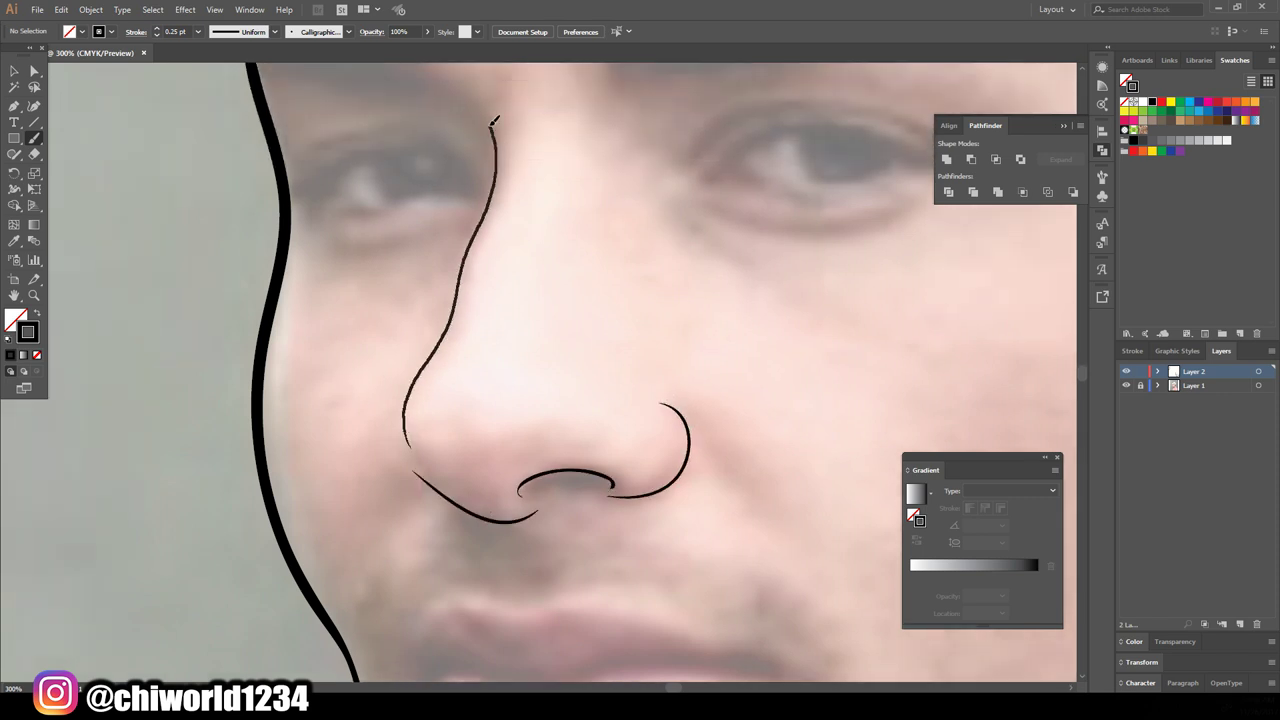
scroll(700, 523, down, 4)
click(1126, 385)
scroll(802, 406, up, 2)
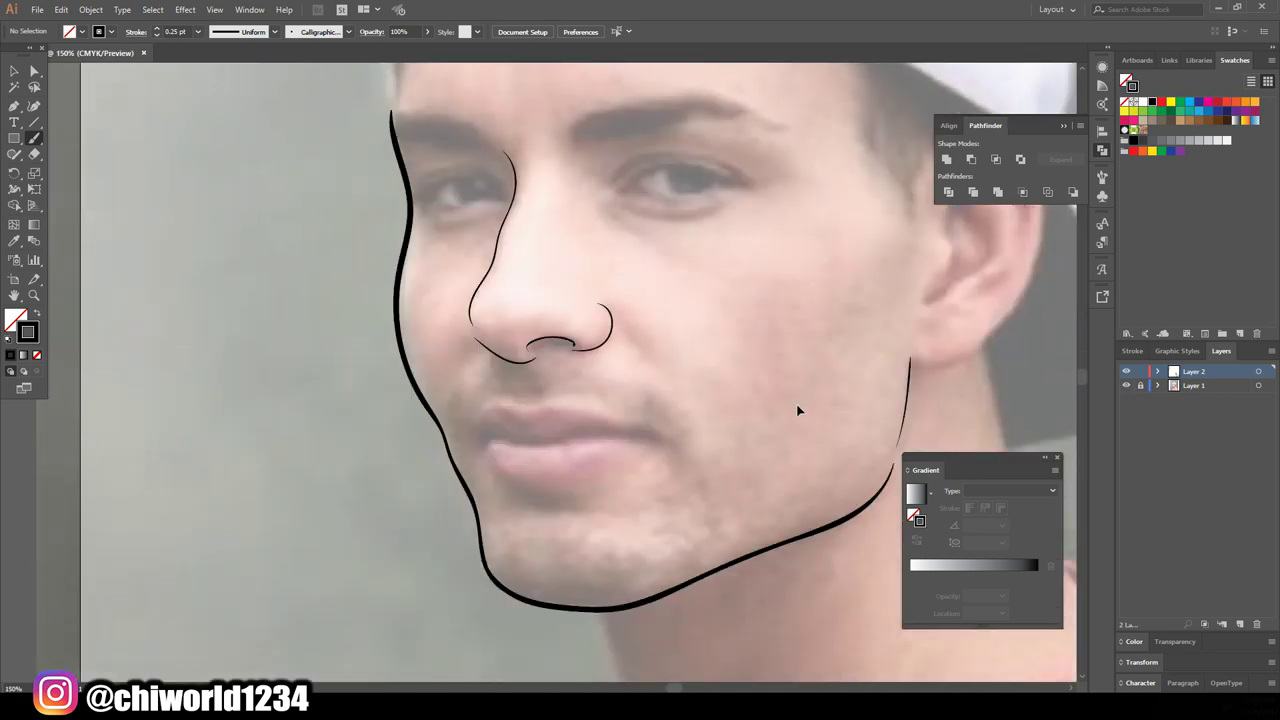
scroll(585, 412, up, 2)
Trace the line between the lips and curve its left end upward
drag(648, 399, 713, 407)
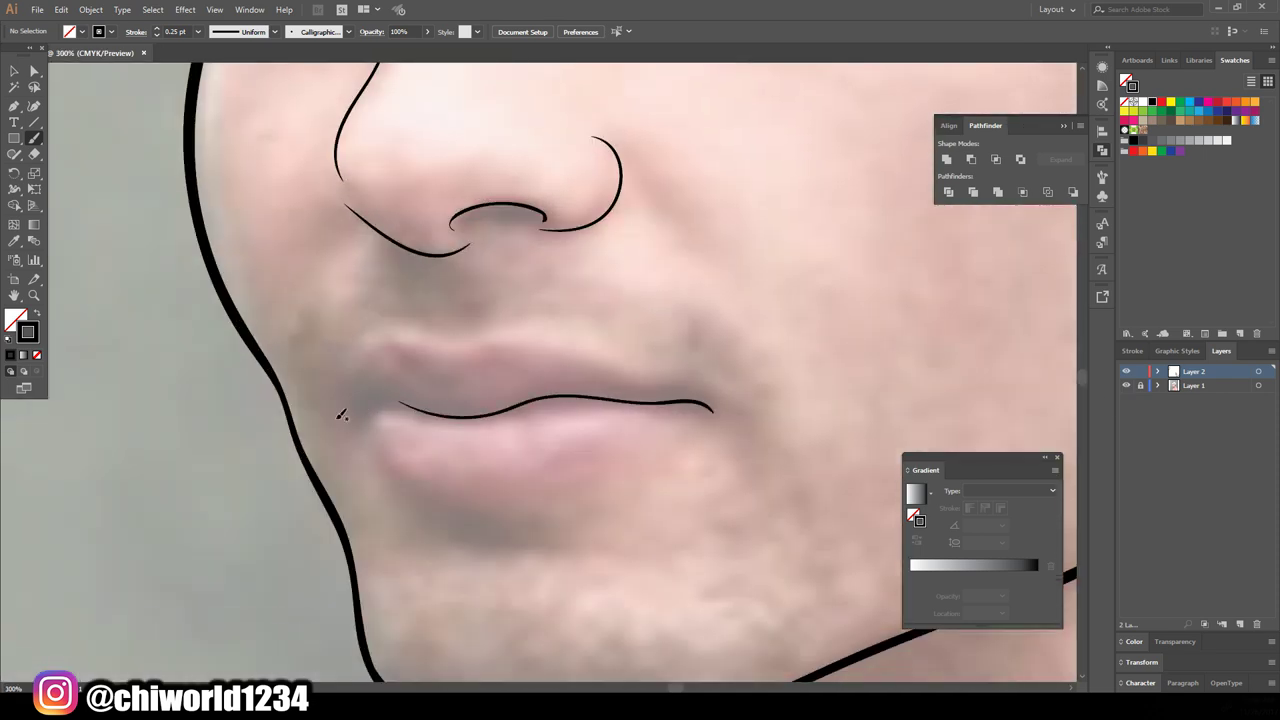
scroll(540, 580, down, 1)
scroll(441, 358, up, 3)
drag(338, 312, 319, 299)
scroll(400, 434, down, 2)
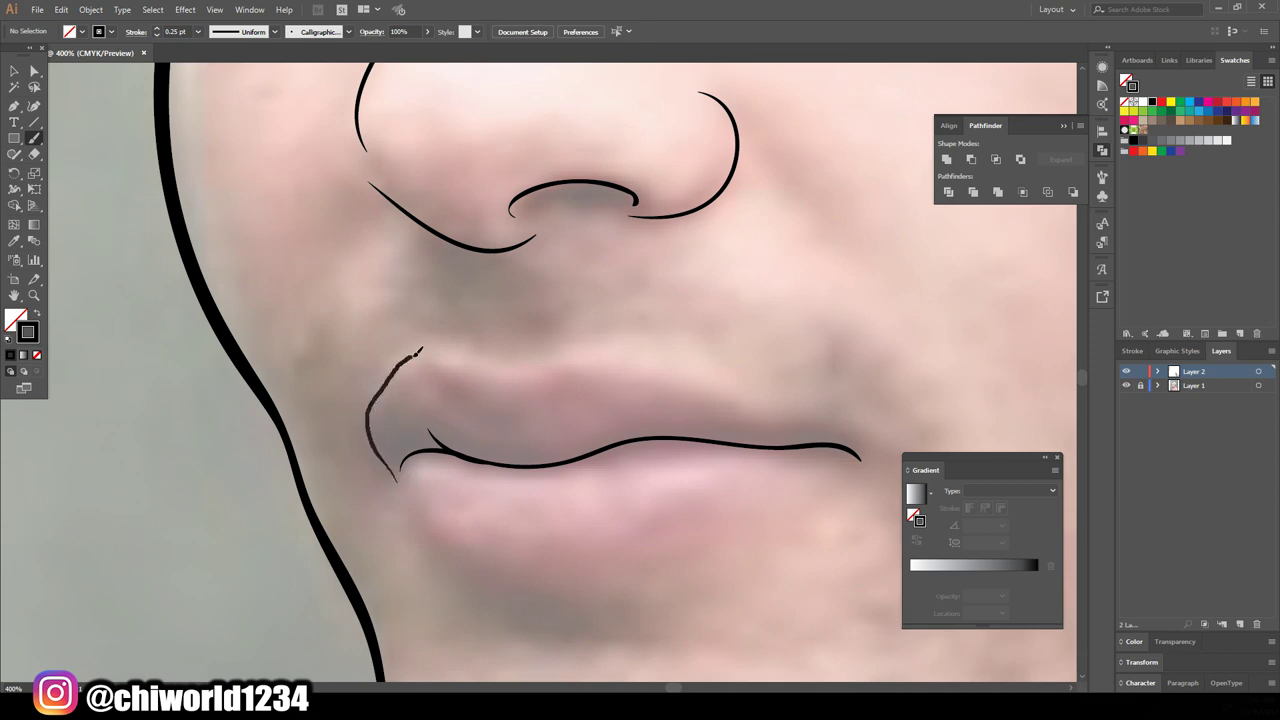
drag(672, 369, 855, 432)
scroll(407, 375, down, 3)
Outline the lower lip and add a short stroke beneath it
drag(475, 470, 858, 345)
scroll(863, 366, down, 3)
scroll(851, 376, up, 2)
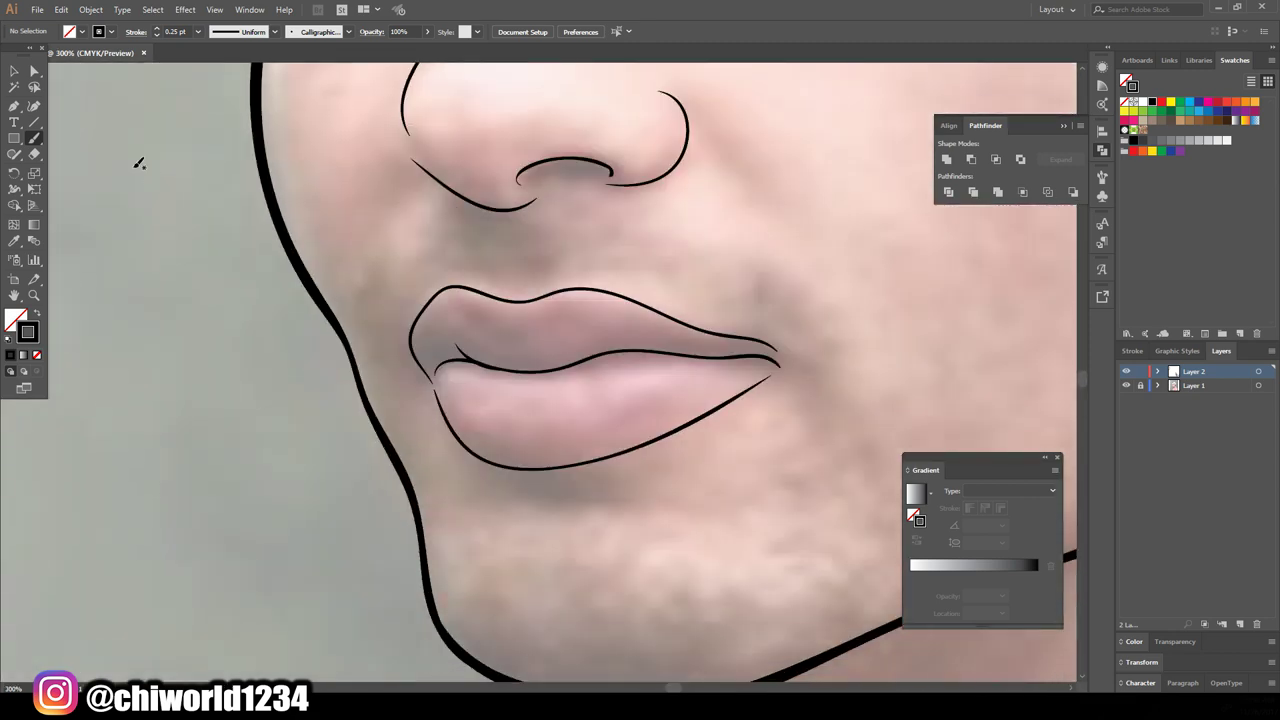
key(v)
click(560, 462)
click(543, 514)
click(34, 138)
drag(494, 494, 557, 491)
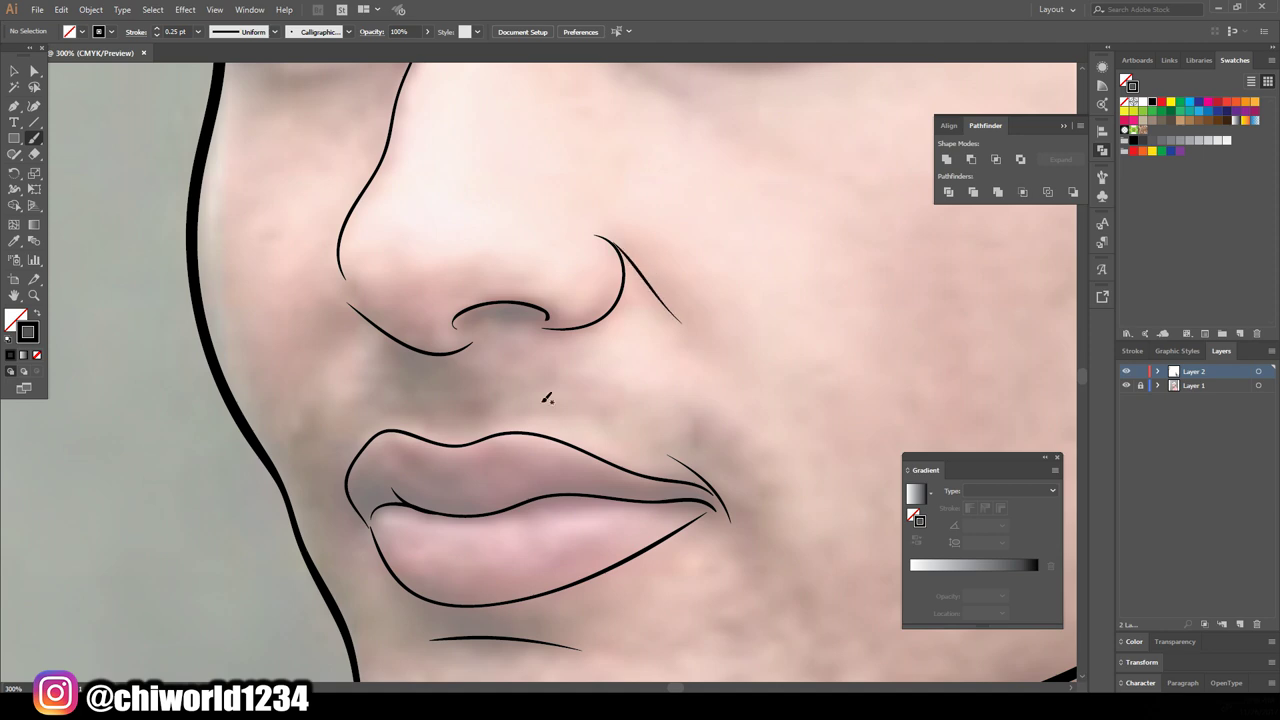
Paint the upper eyelid and the crease of the left-hand eye
scroll(550, 390, up, 5)
scroll(550, 380, up, 2)
mouse_move(215, 367)
mouse_down()
mouse_move(466, 286)
mouse_move(608, 390)
mouse_up()
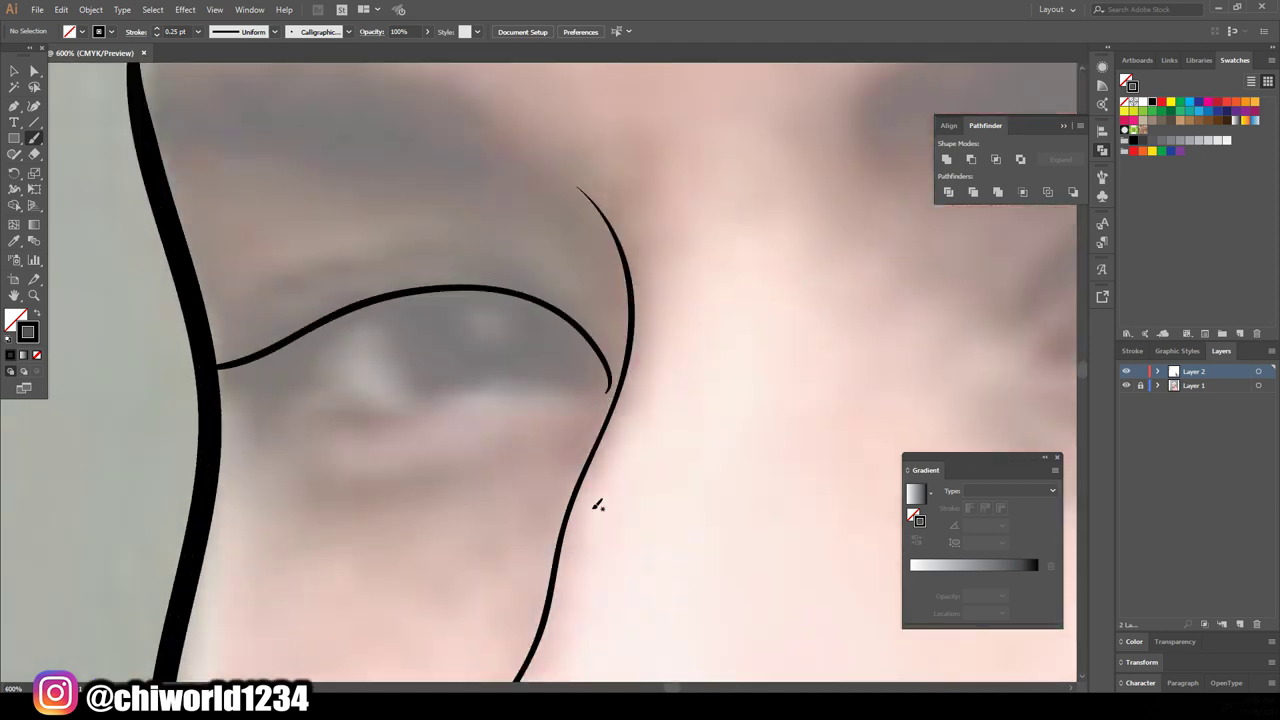
drag(762, 337, 785, 338)
drag(473, 253, 780, 335)
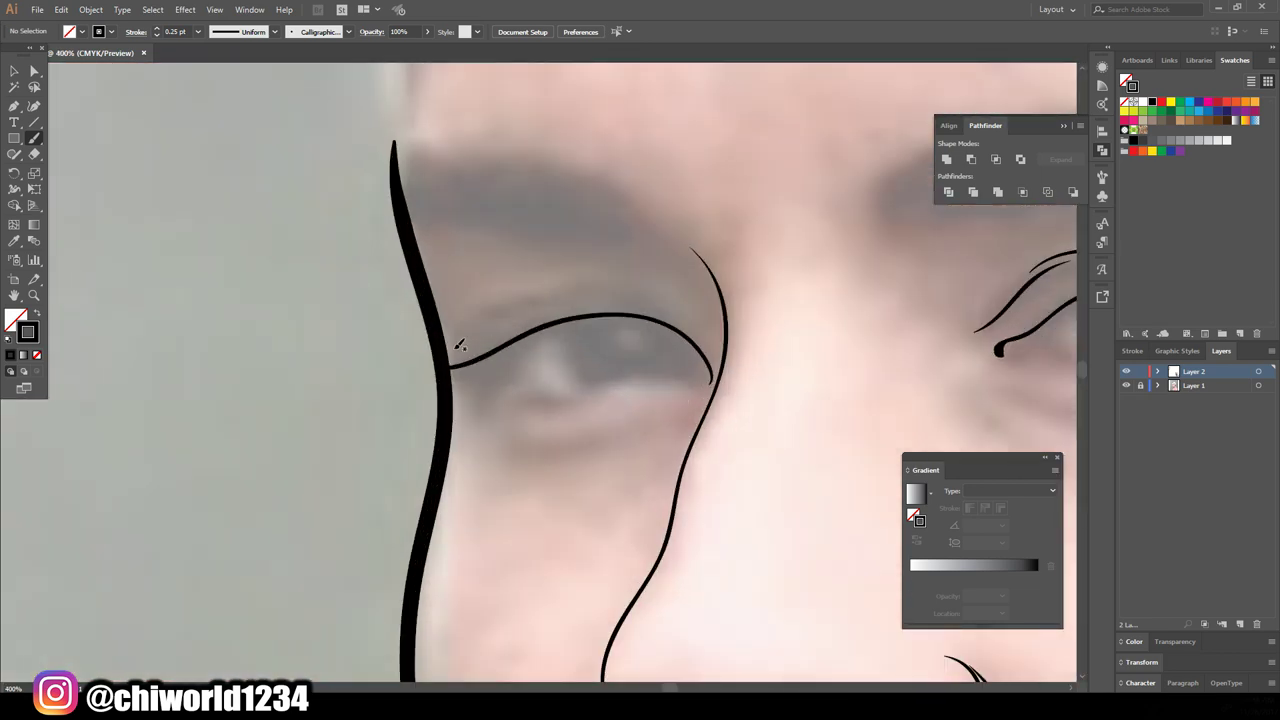
Trace the right-hand eye's eyelid and the lower eyelids to the eye corners
drag(454, 342, 651, 288)
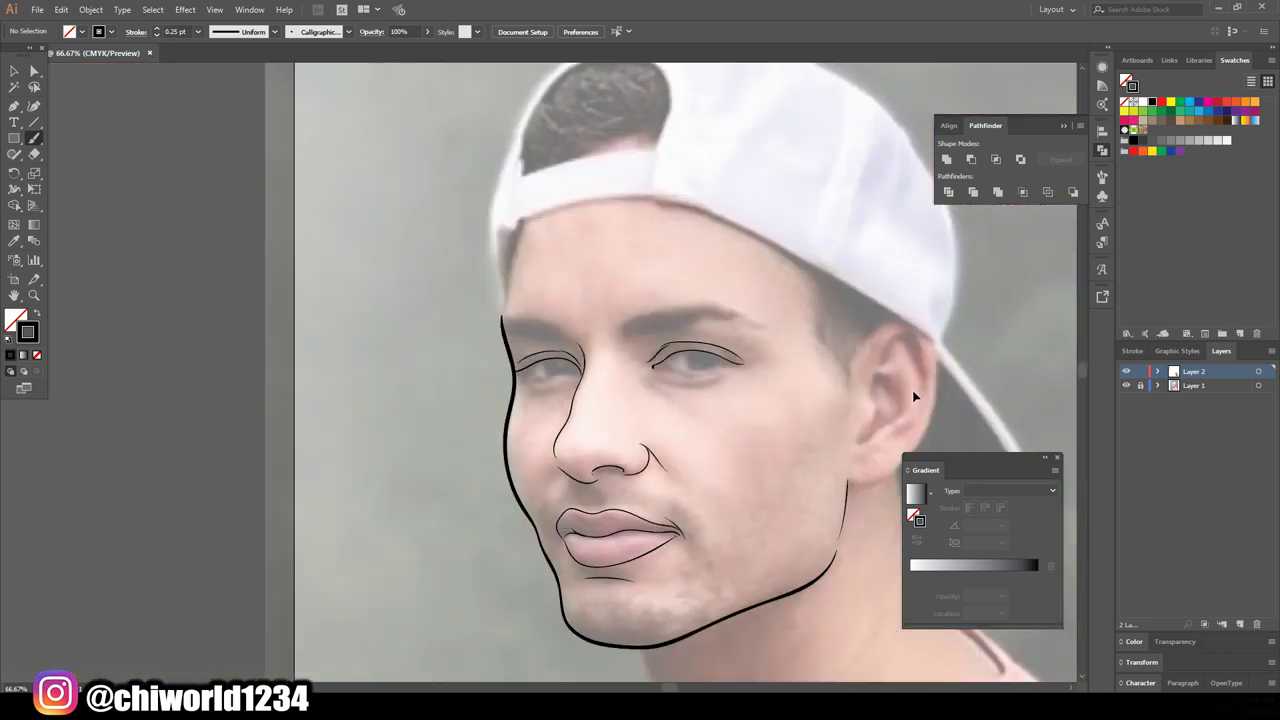
scroll(810, 369, up, 2)
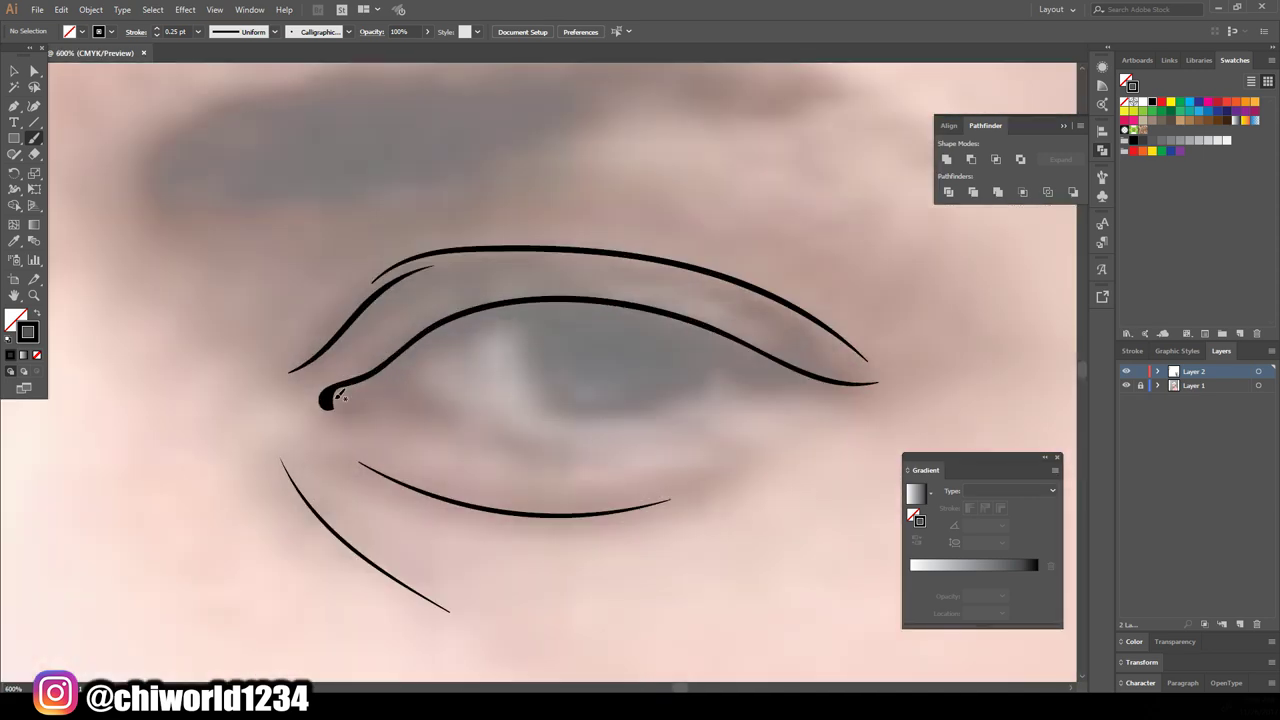
drag(448, 405, 765, 378)
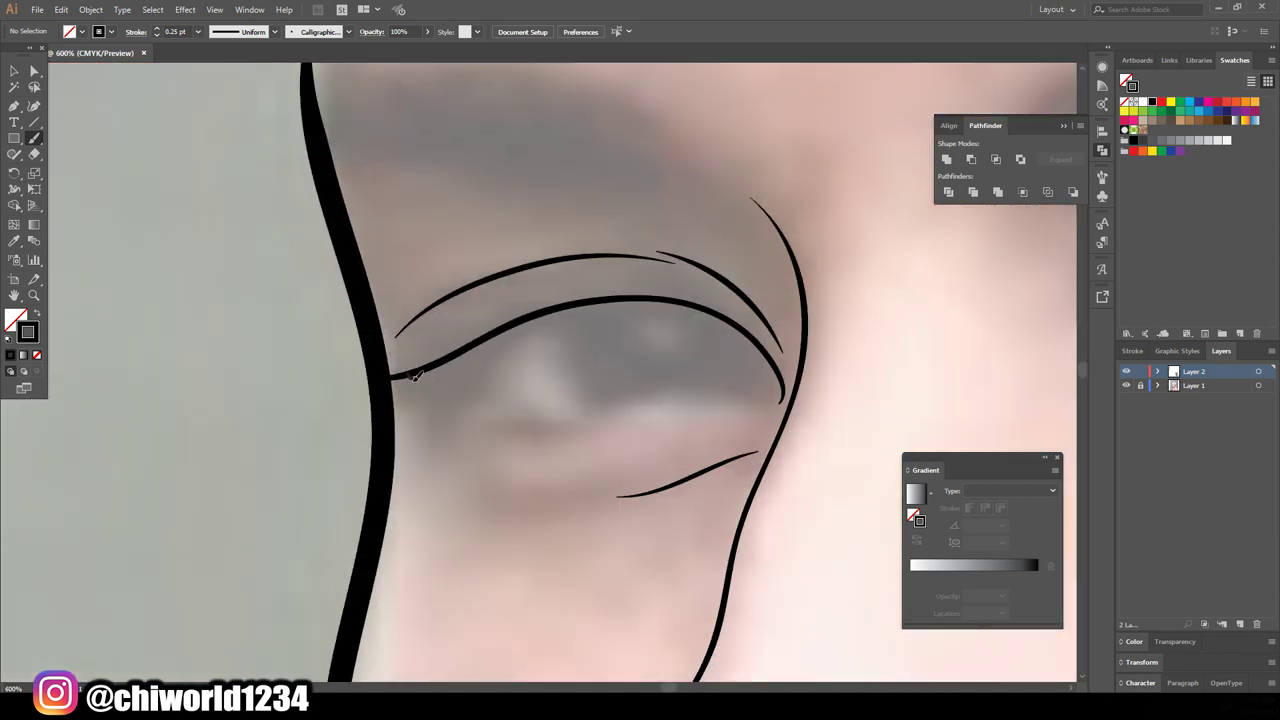
drag(416, 376, 782, 384)
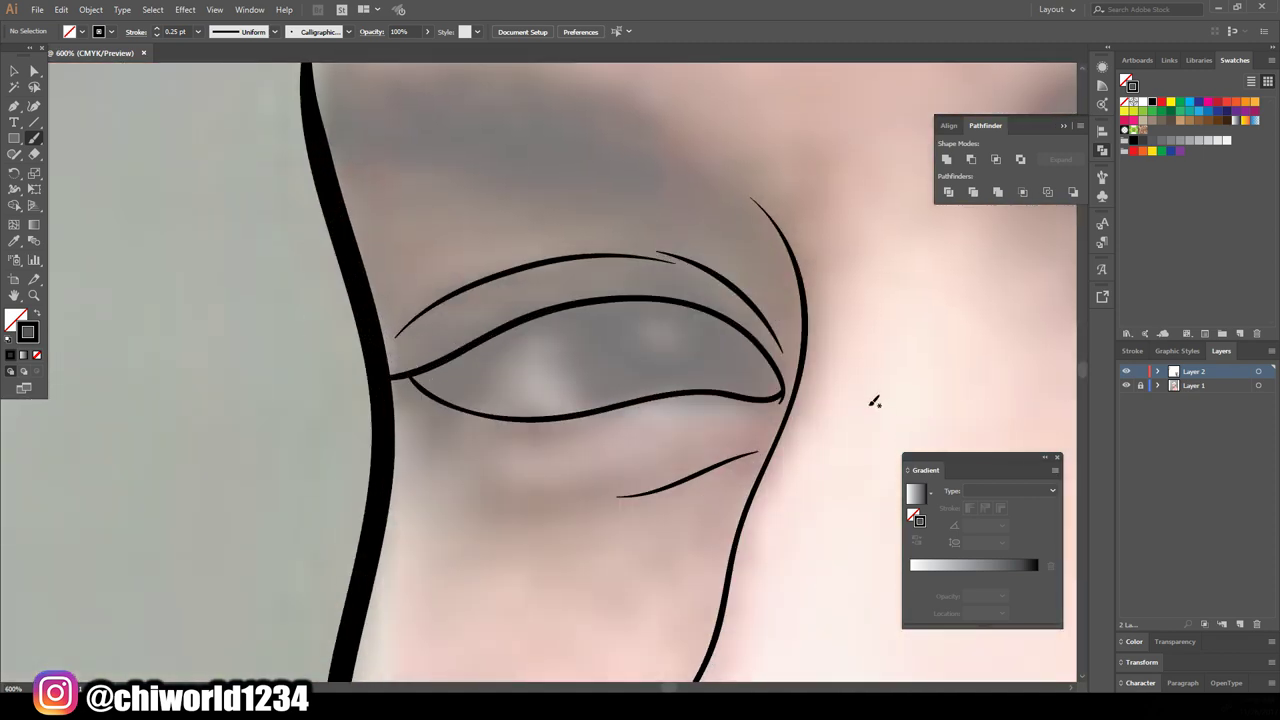
Check the eye lines with the photo hidden and finish the lower eyelid at the corner
key(ctrl+0)
click(1127, 387)
scroll(780, 363, up, 2)
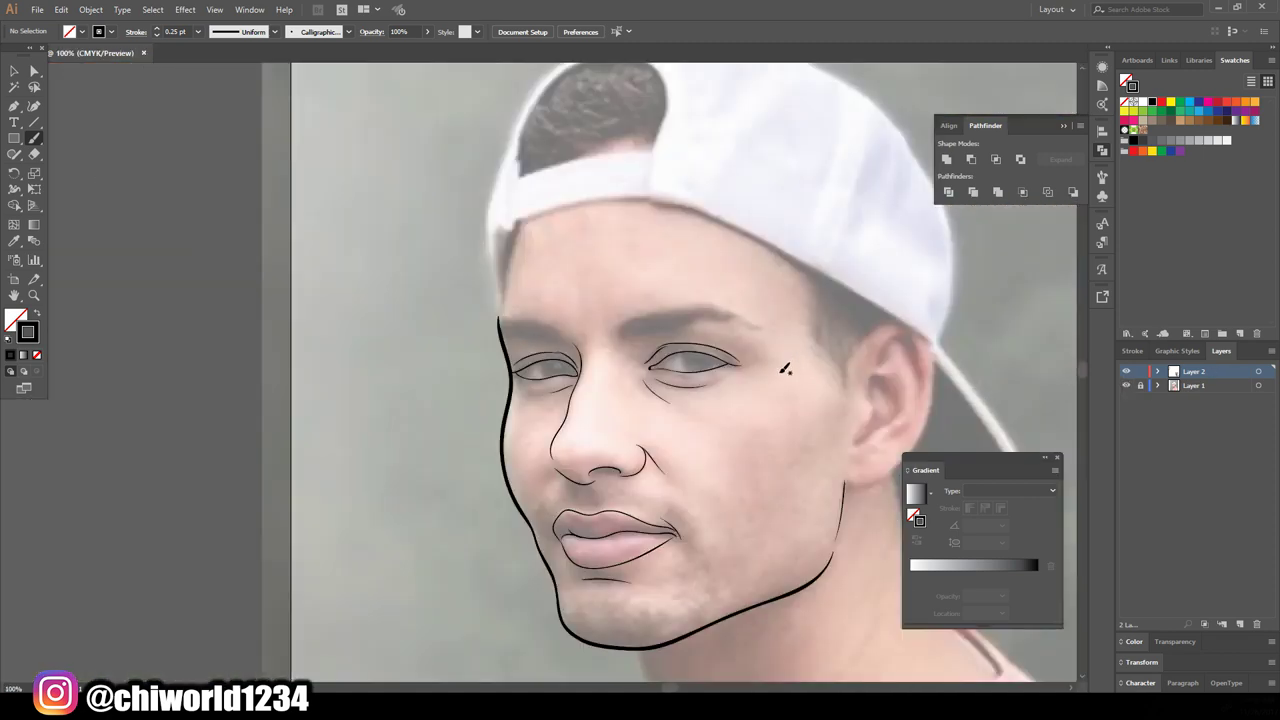
scroll(771, 366, up, 3)
scroll(771, 366, up, 2)
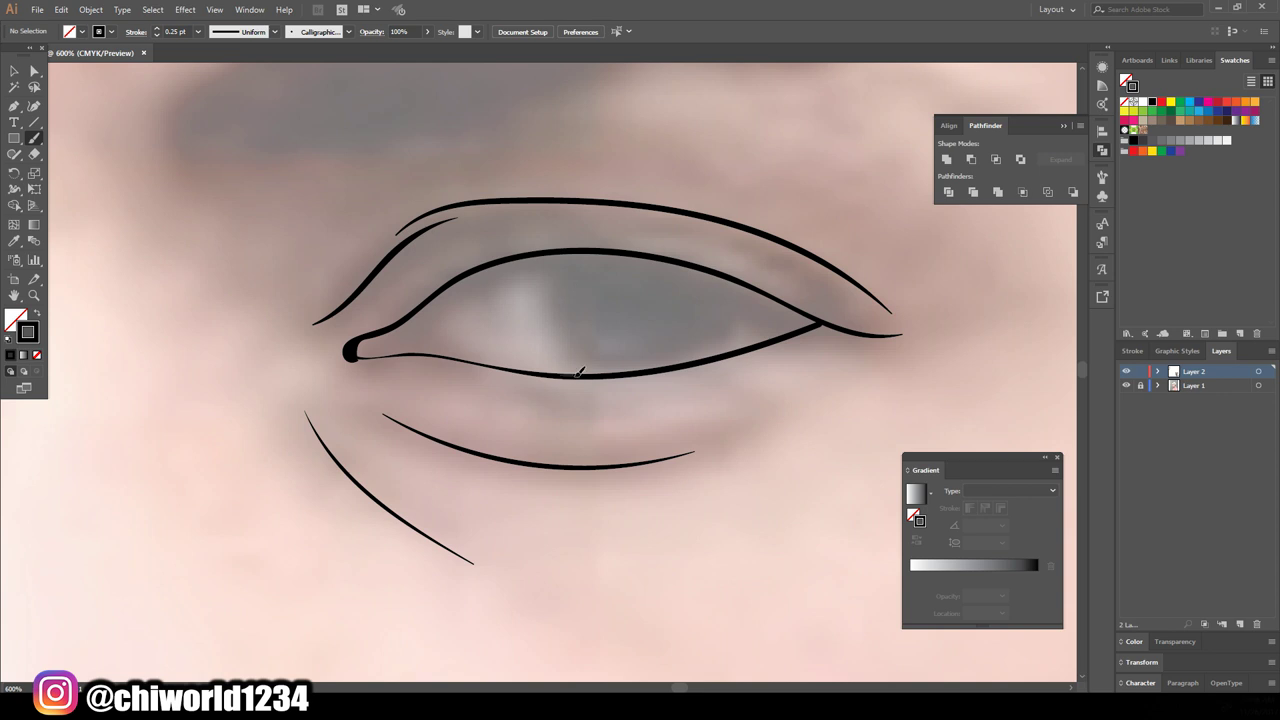
drag(807, 322, 824, 323)
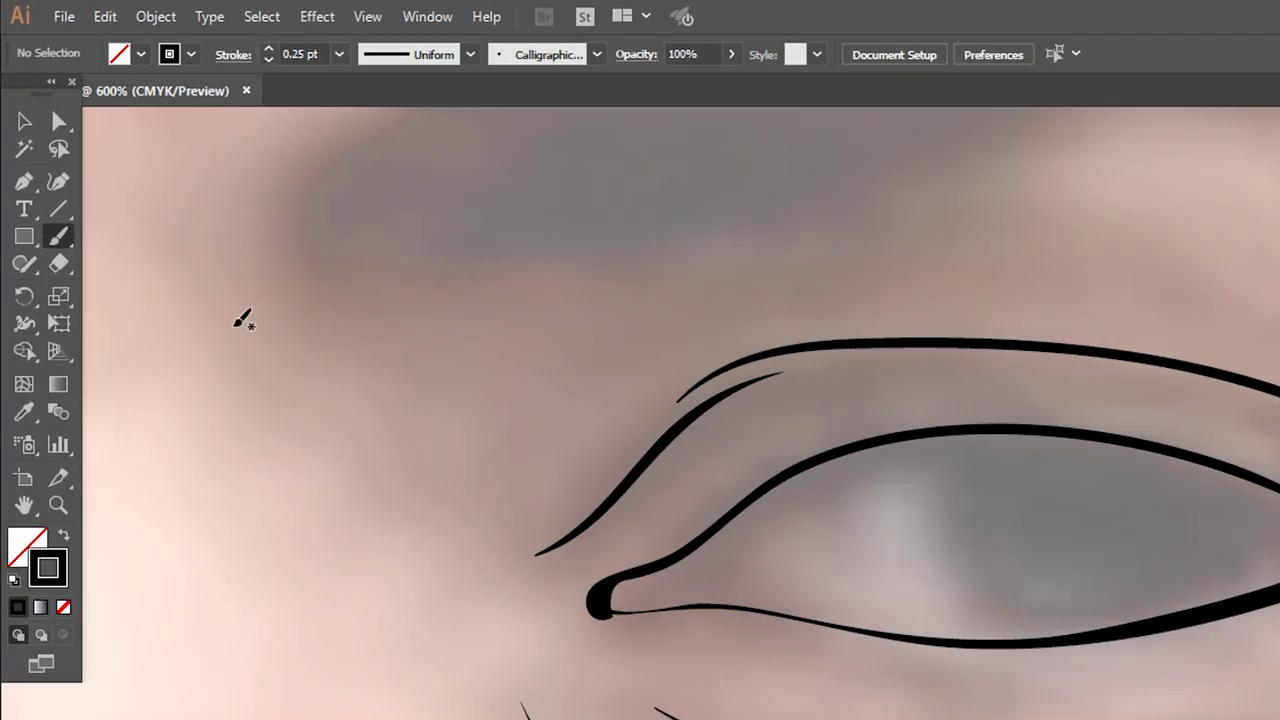
Switch to a black fill with the Pencil tool and draw a thick lash shape on one upper lid
click(66, 539)
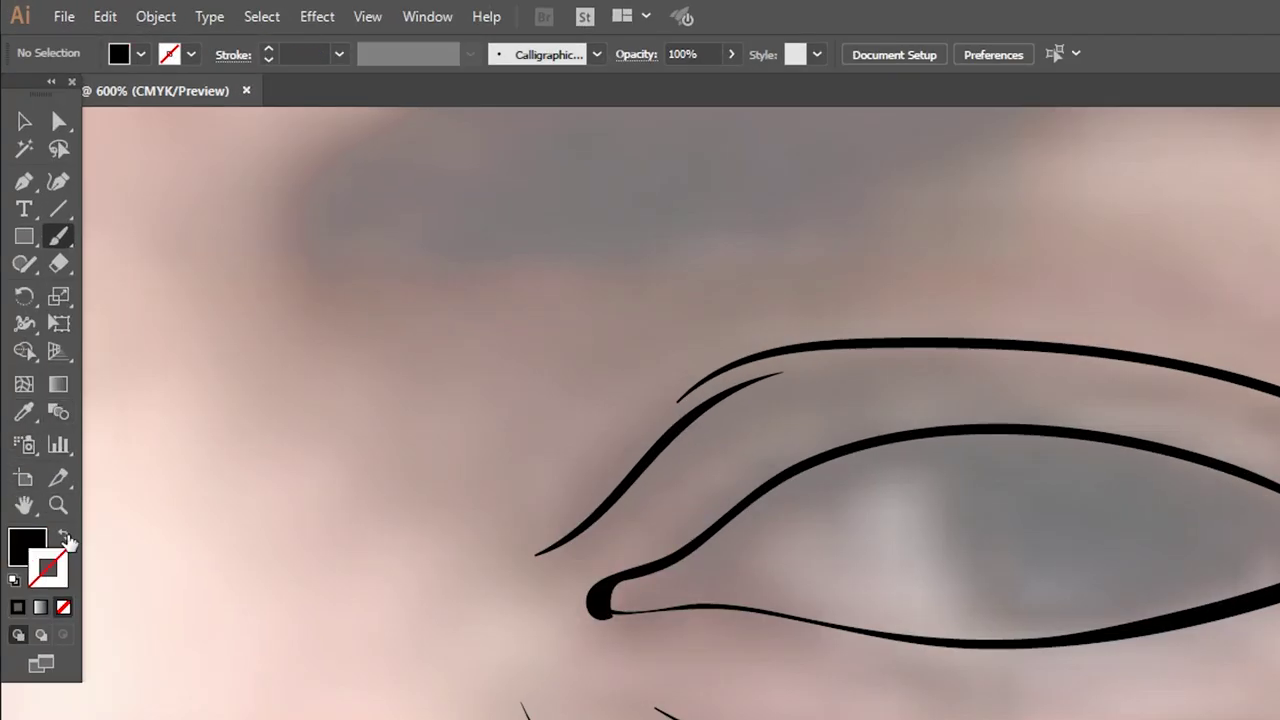
click(26, 264)
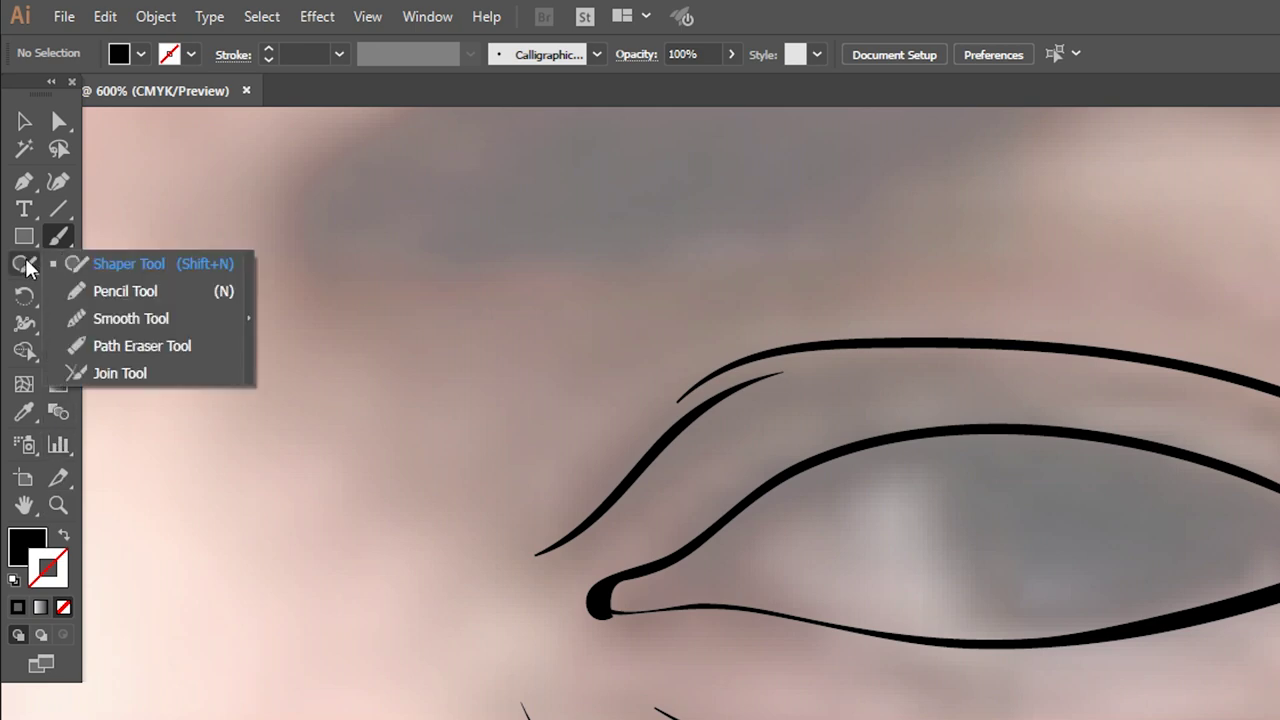
click(80, 290)
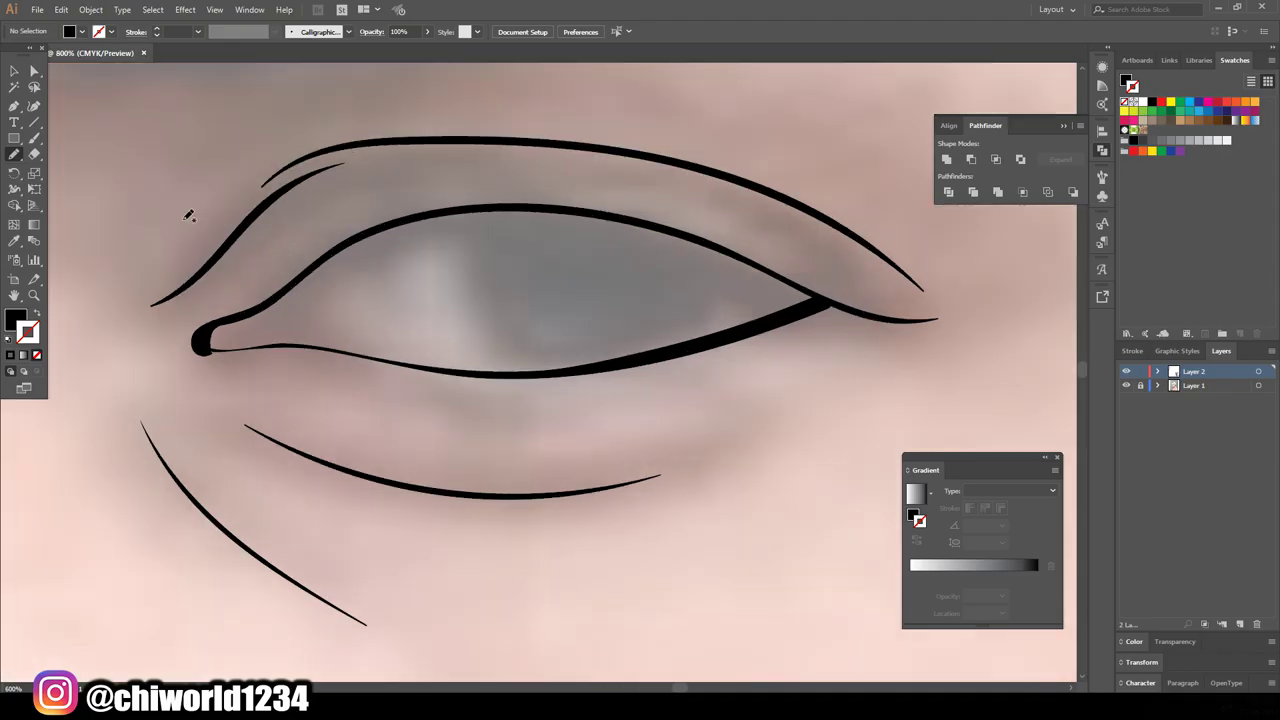
scroll(188, 216, up, 2)
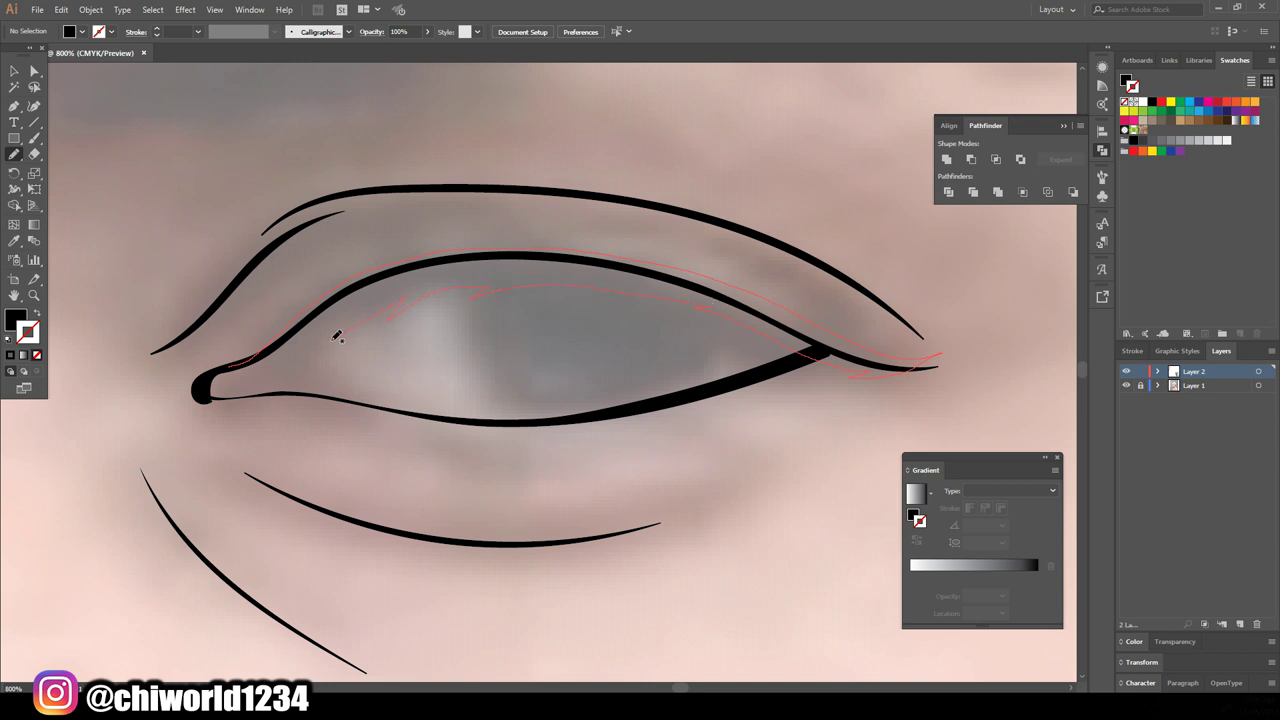
drag(215, 370, 213, 372)
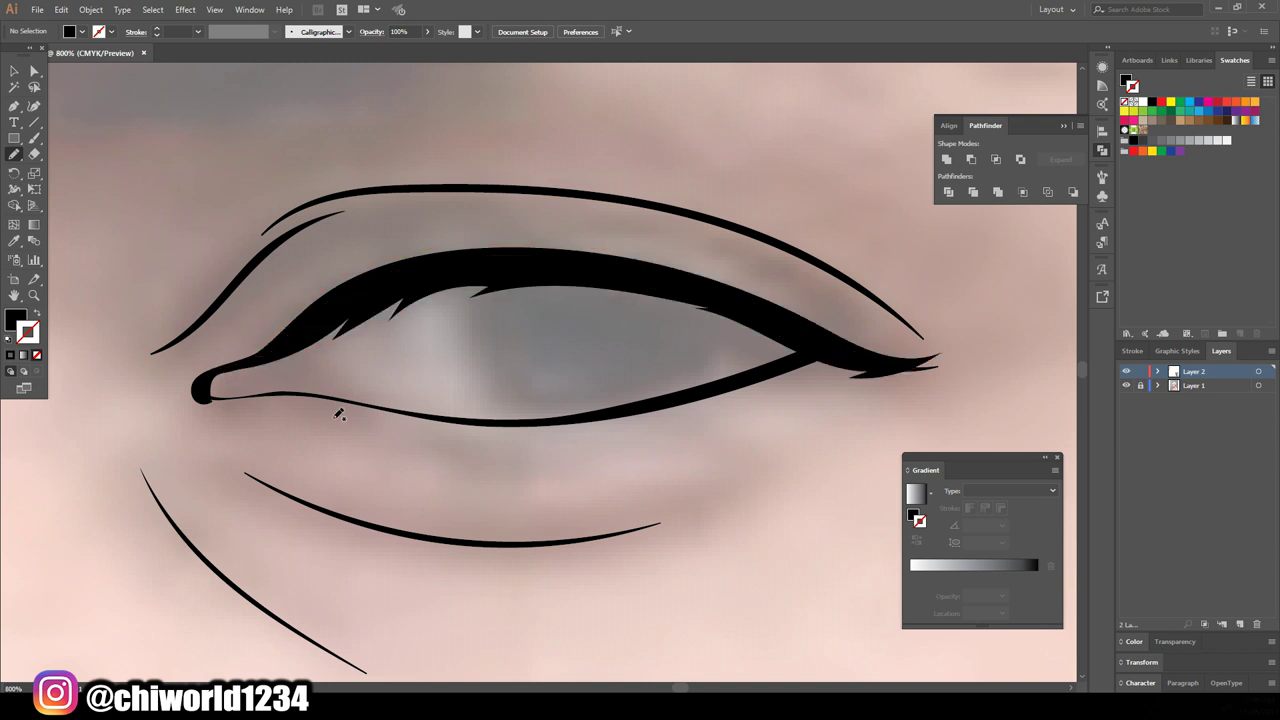
Draw the matching thick black lash shape on the other eye's upper lid
key(ctrl+minus)
key(ctrl+minus)
key(ctrl+minus)
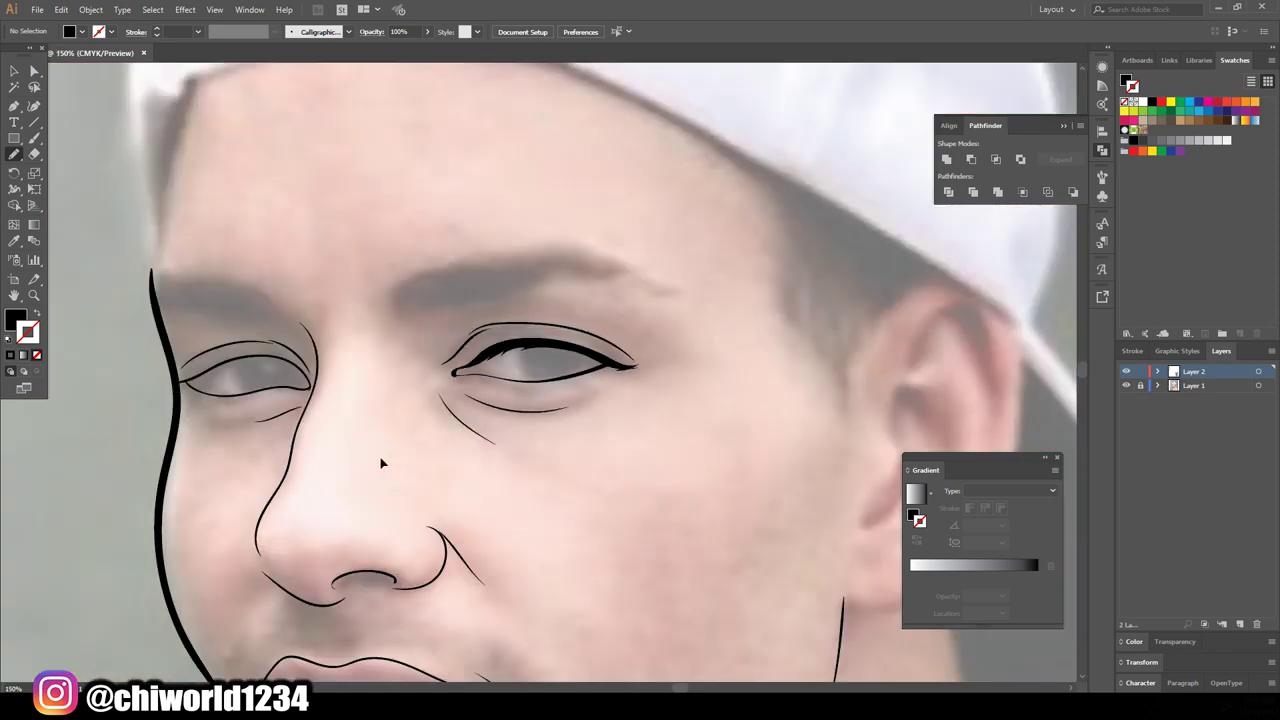
key(ctrl+minus)
key(ctrl+minus)
key(ctrl+plus)
key(ctrl+plus)
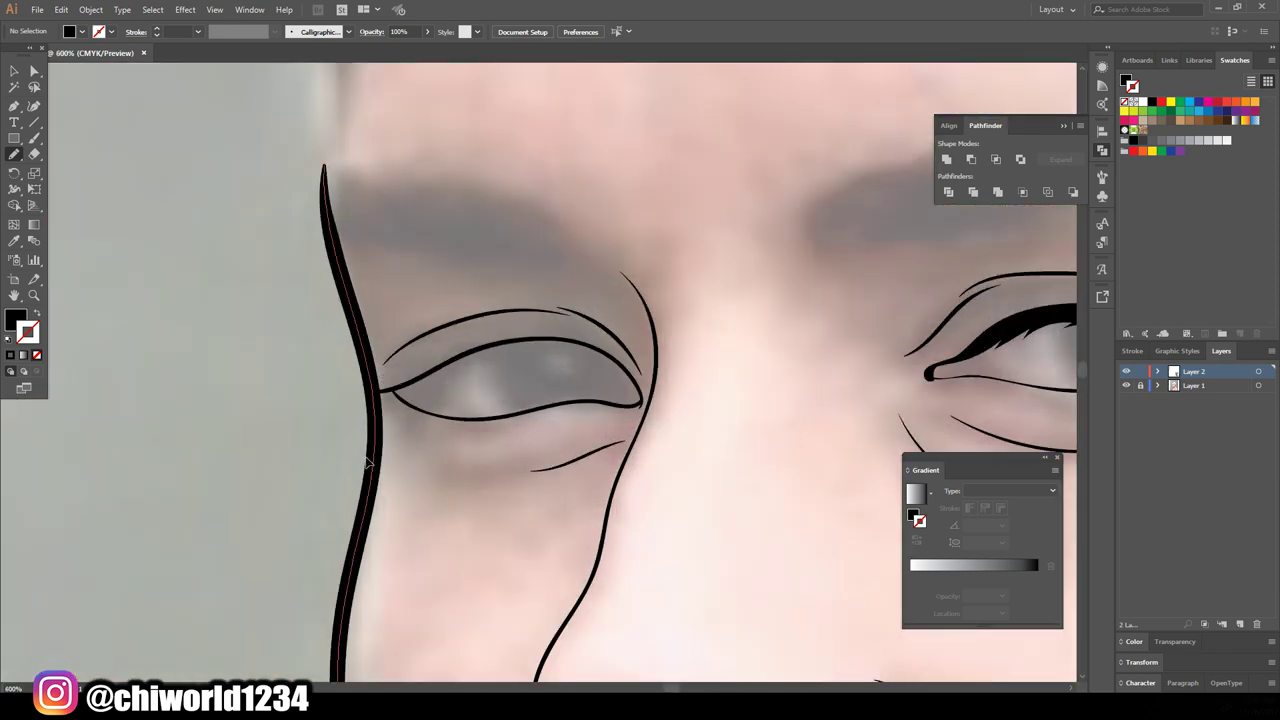
key(ctrl+plus)
key(ctrl+plus)
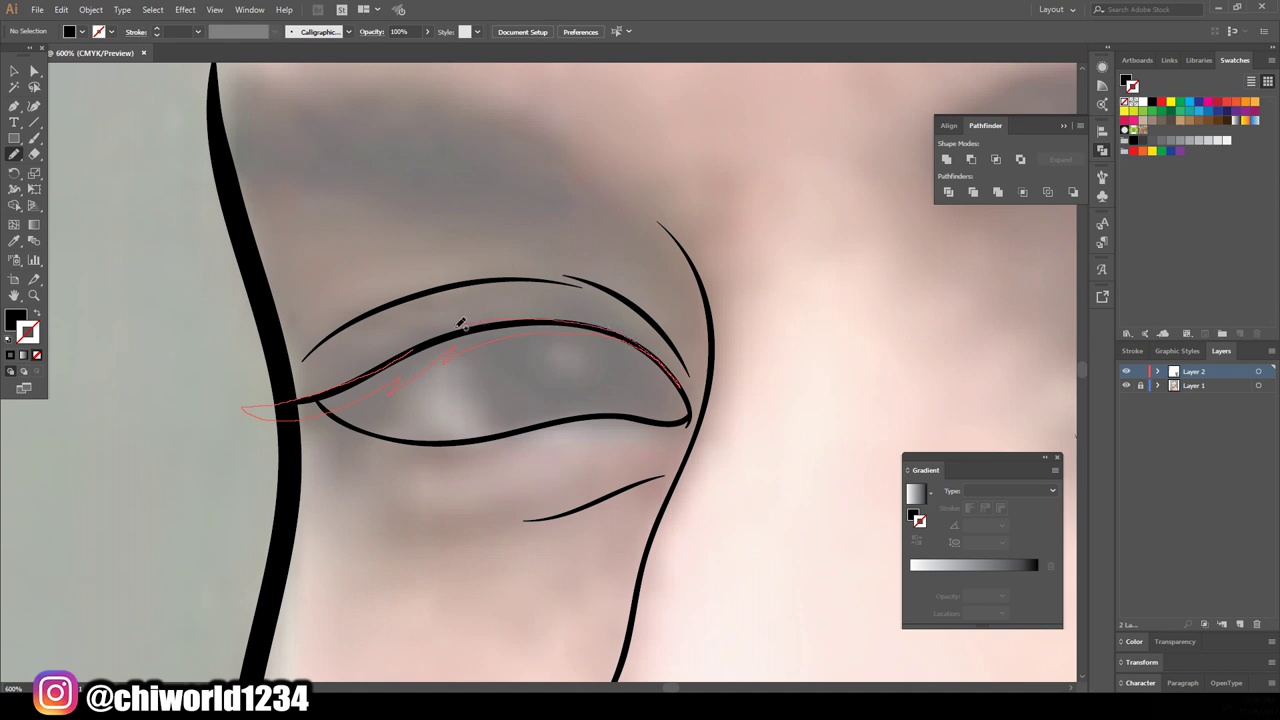
drag(404, 352, 402, 355)
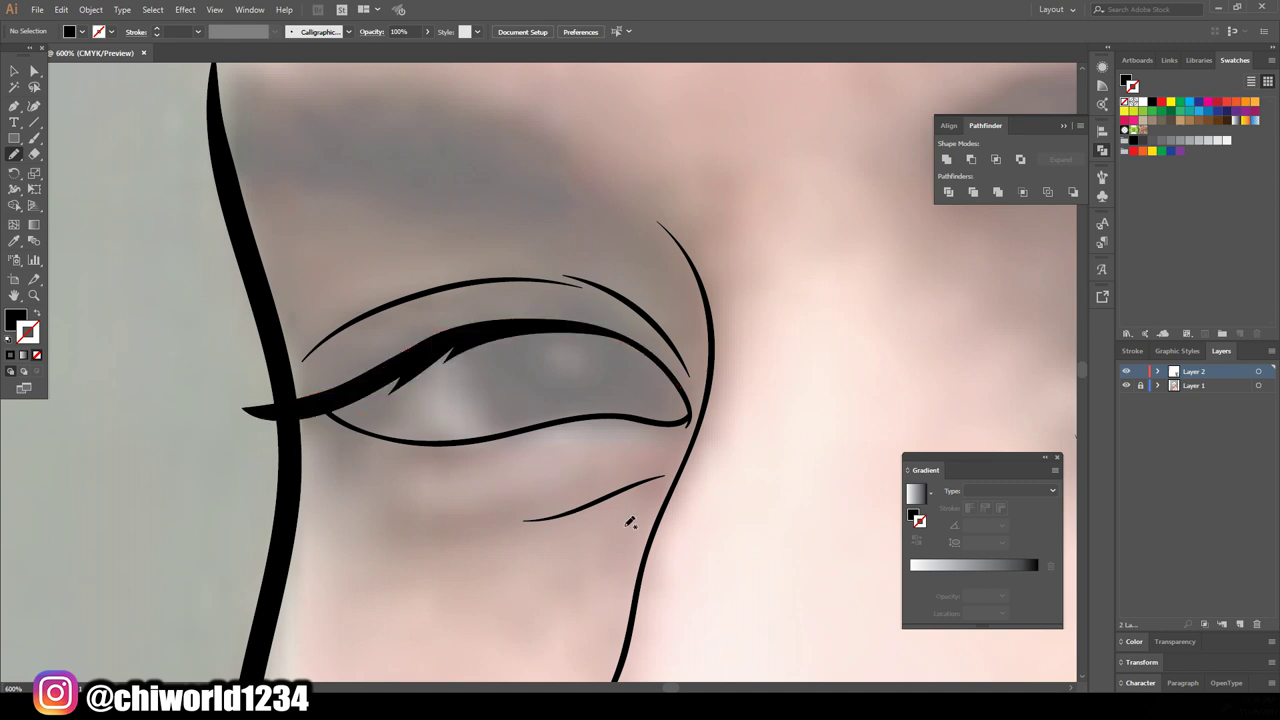
scroll(630, 522, down, 2)
scroll(634, 514, down, 2)
scroll(634, 514, down, 1)
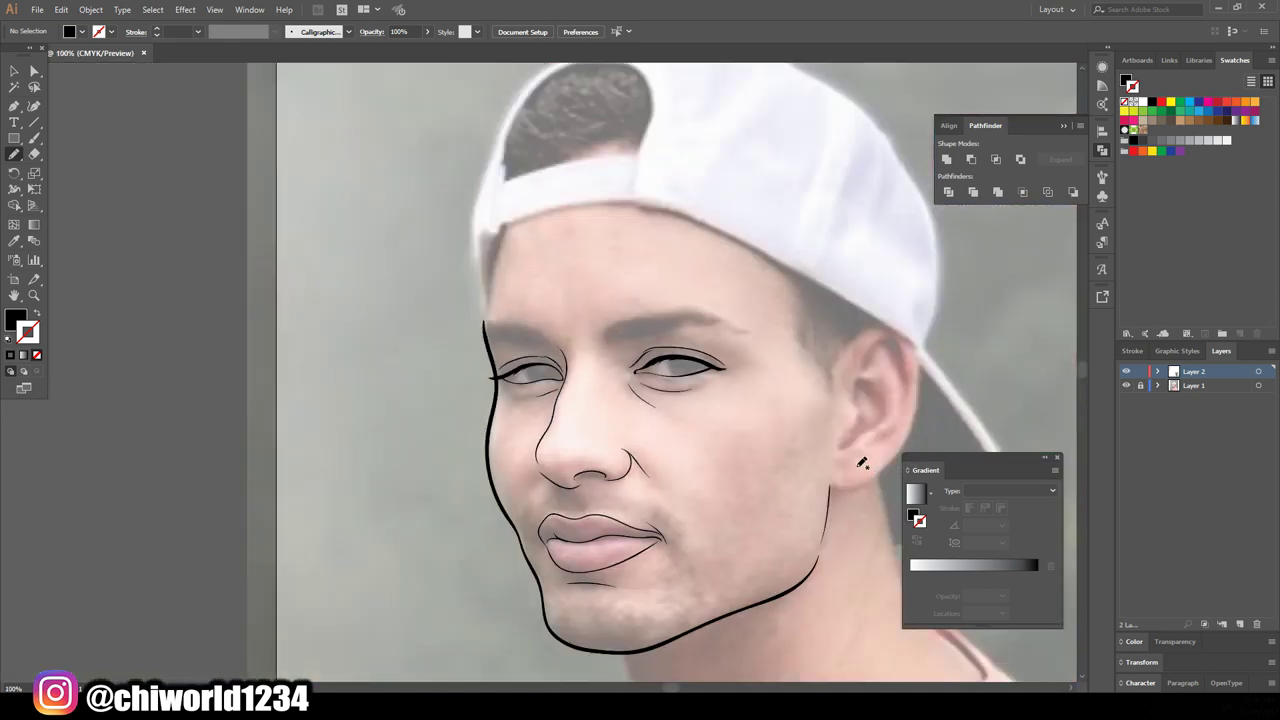
scroll(600, 365, up, 2)
scroll(480, 333, up, 4)
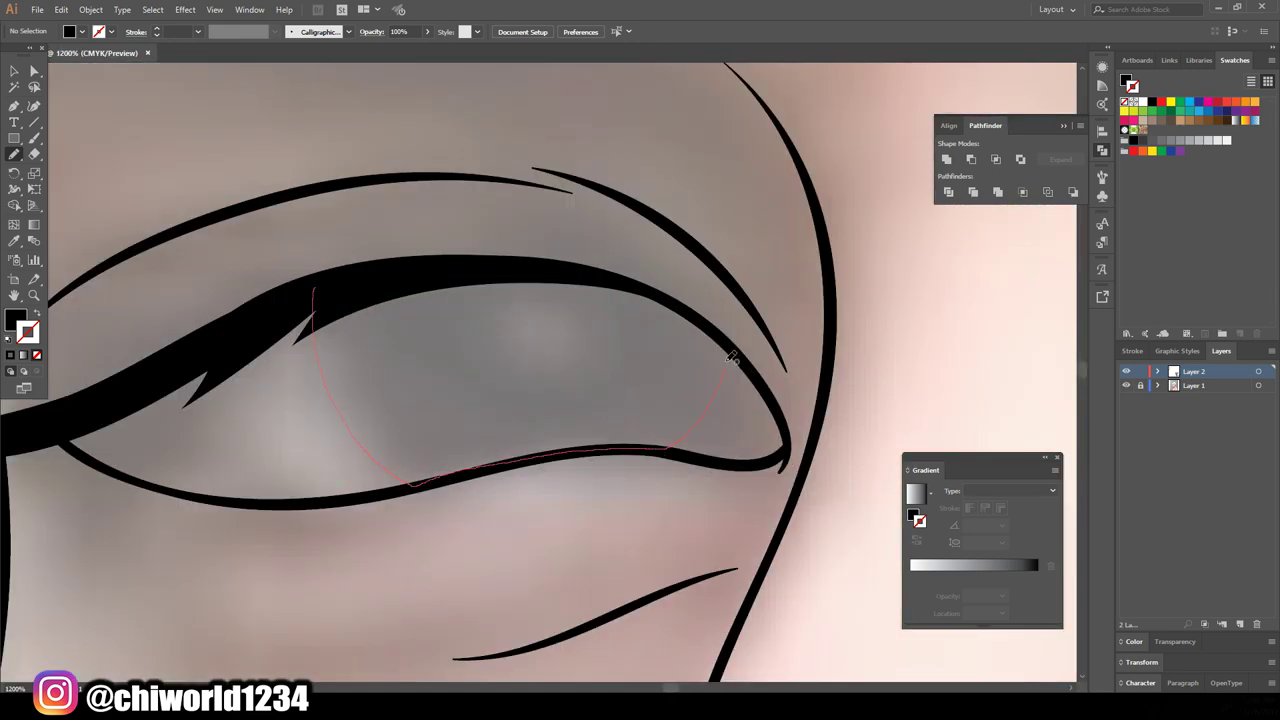
scroll(733, 358, down, 6)
scroll(409, 363, up, 5)
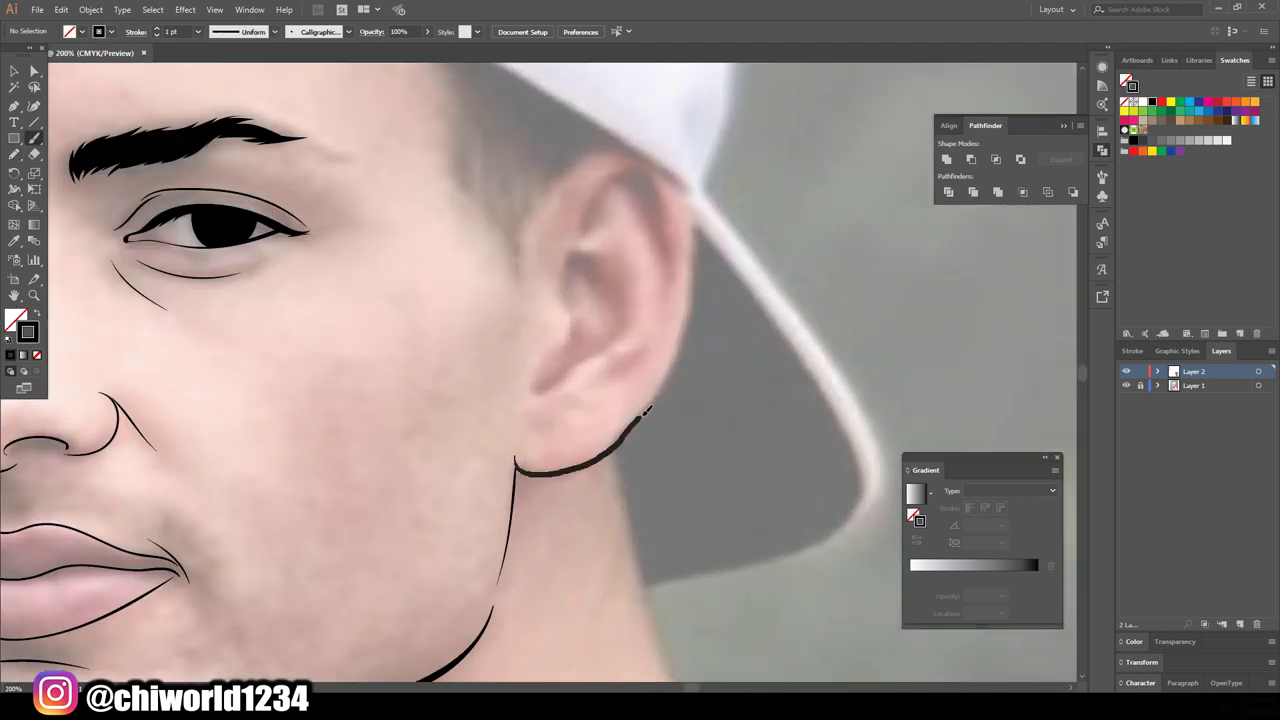
Outline the ear with an arc over its top and draw the neck line below the jaw
drag(645, 410, 680, 176)
mouse_move(520, 246)
mouse_down()
mouse_move(636, 150)
mouse_move(669, 294)
mouse_up()
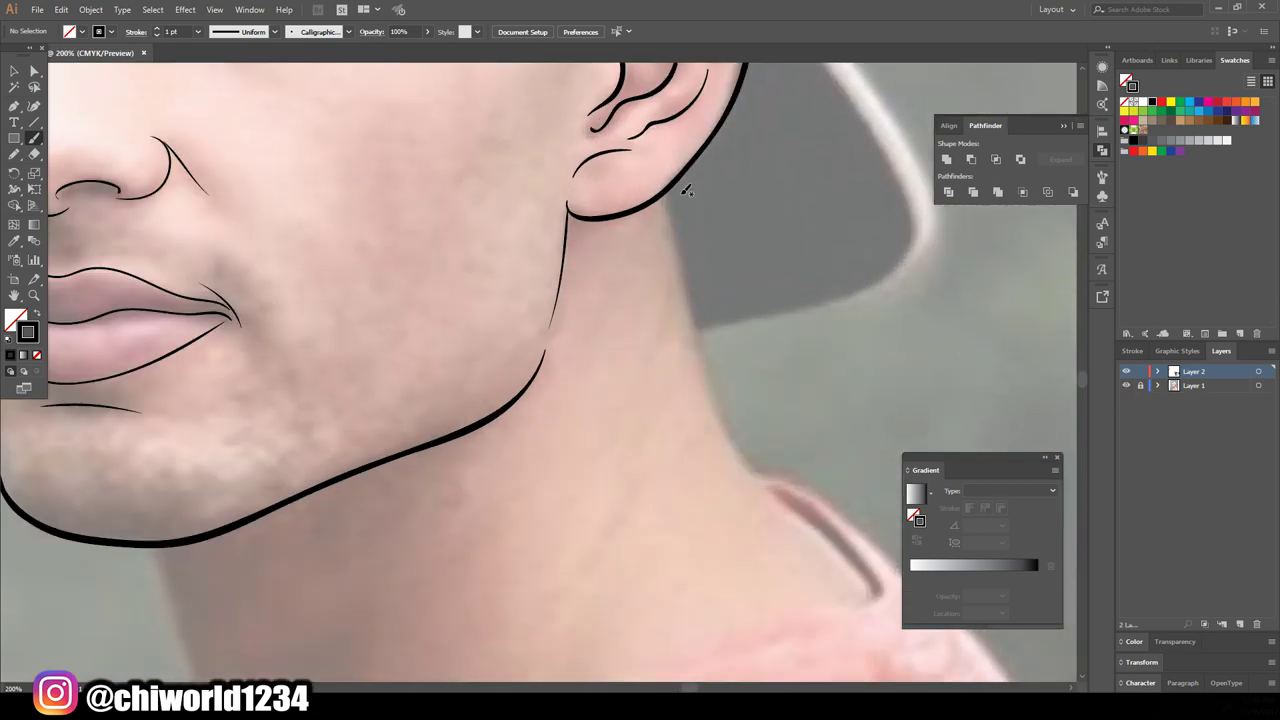
drag(668, 192, 788, 500)
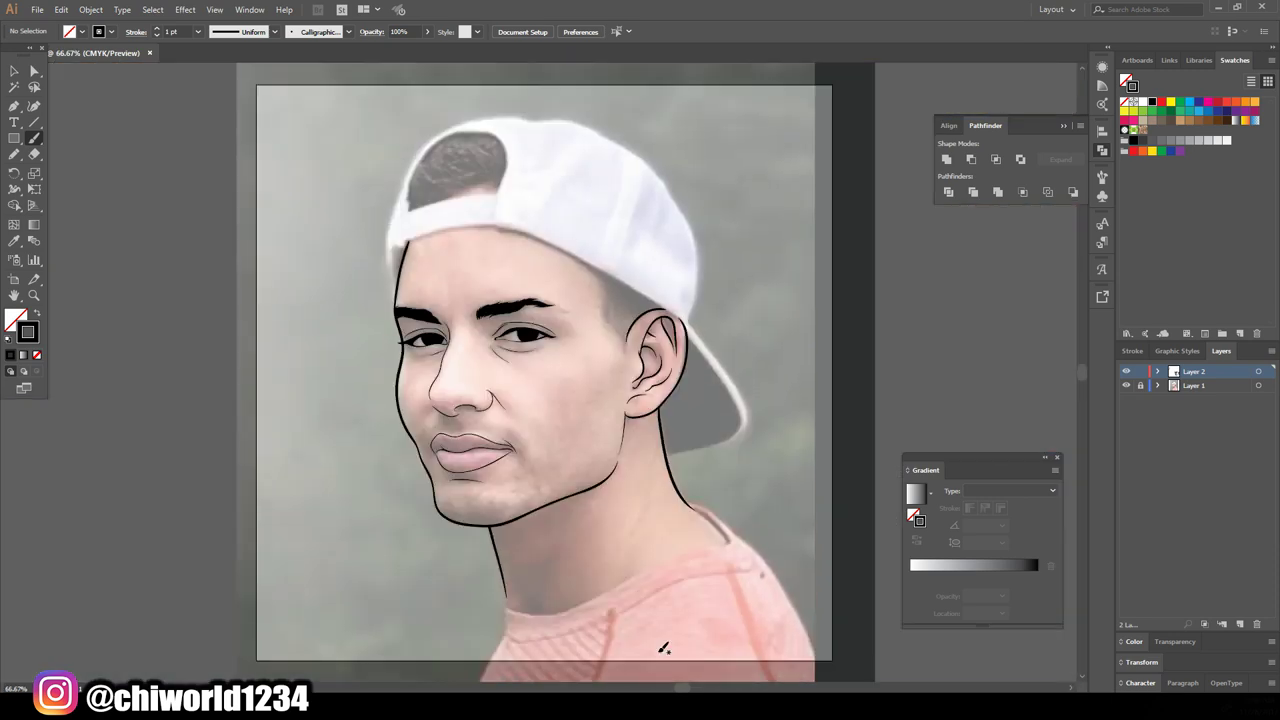
click(1127, 386)
Trace the backwards cap's edges, including its left side, rim and top
drag(214, 252, 876, 527)
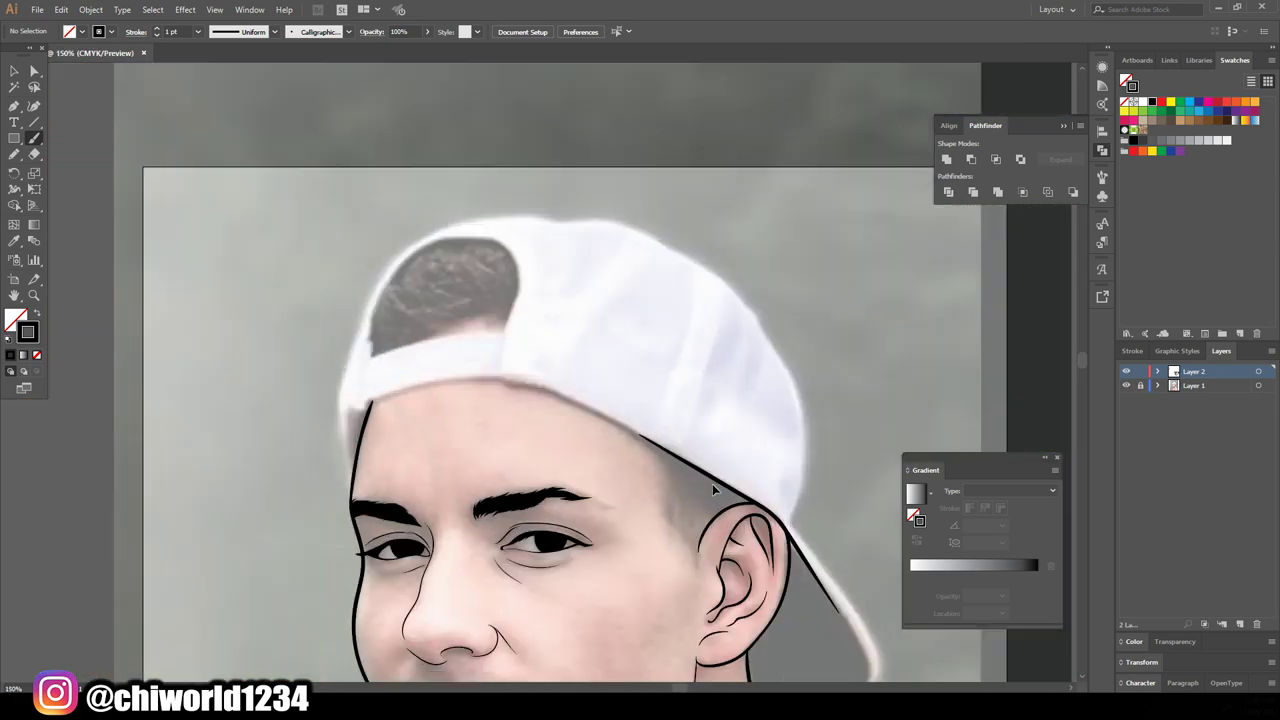
mouse_move(222, 345)
mouse_down()
mouse_move(458, 303)
mouse_move(891, 514)
mouse_up()
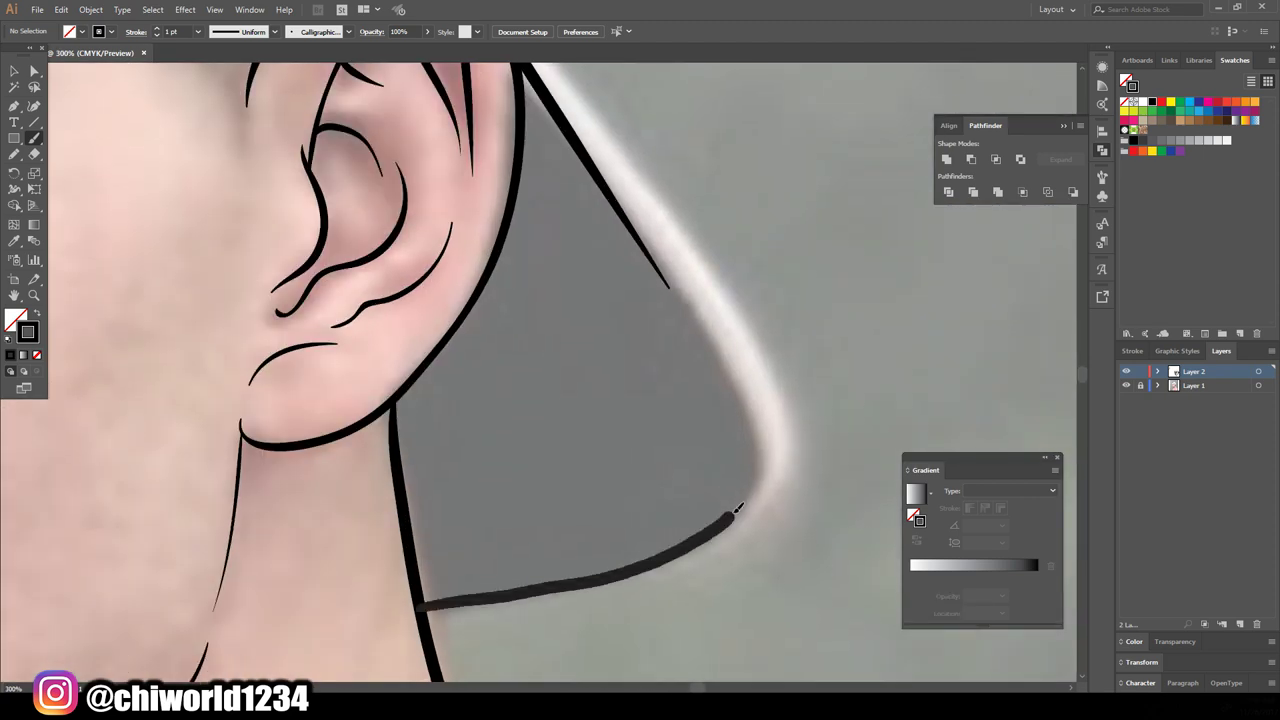
drag(734, 505, 717, 657)
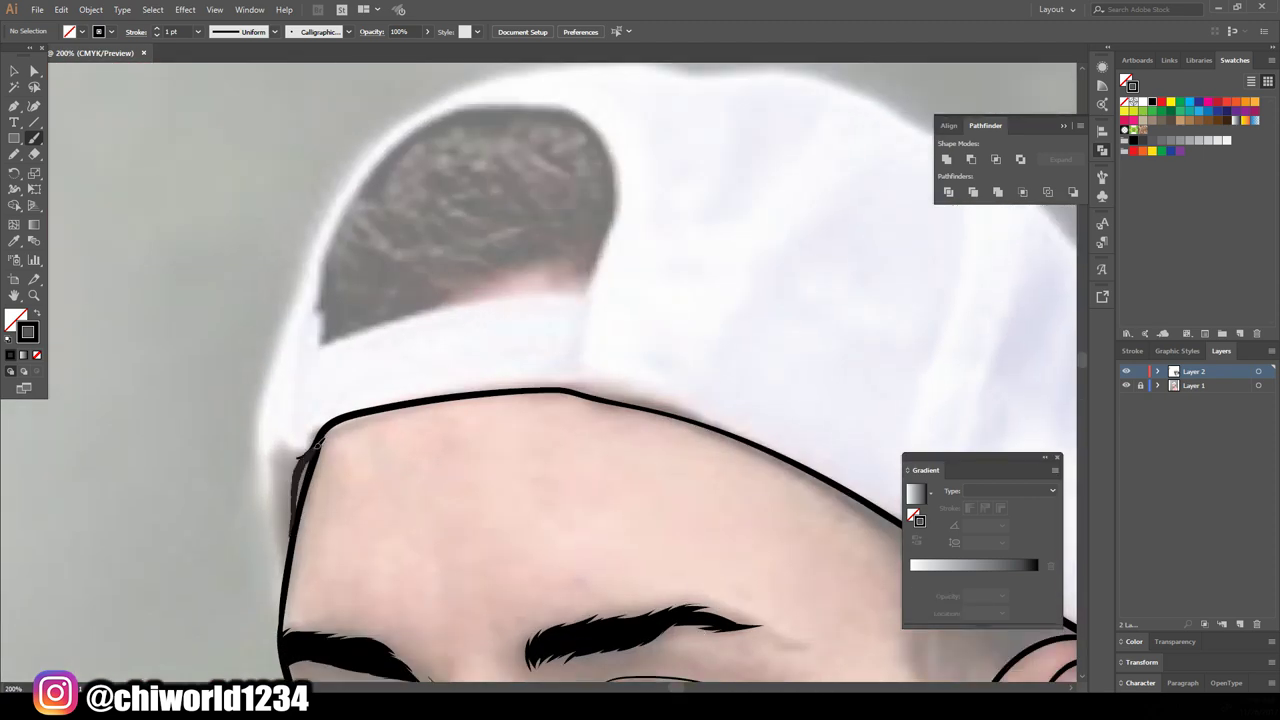
drag(265, 493, 528, 163)
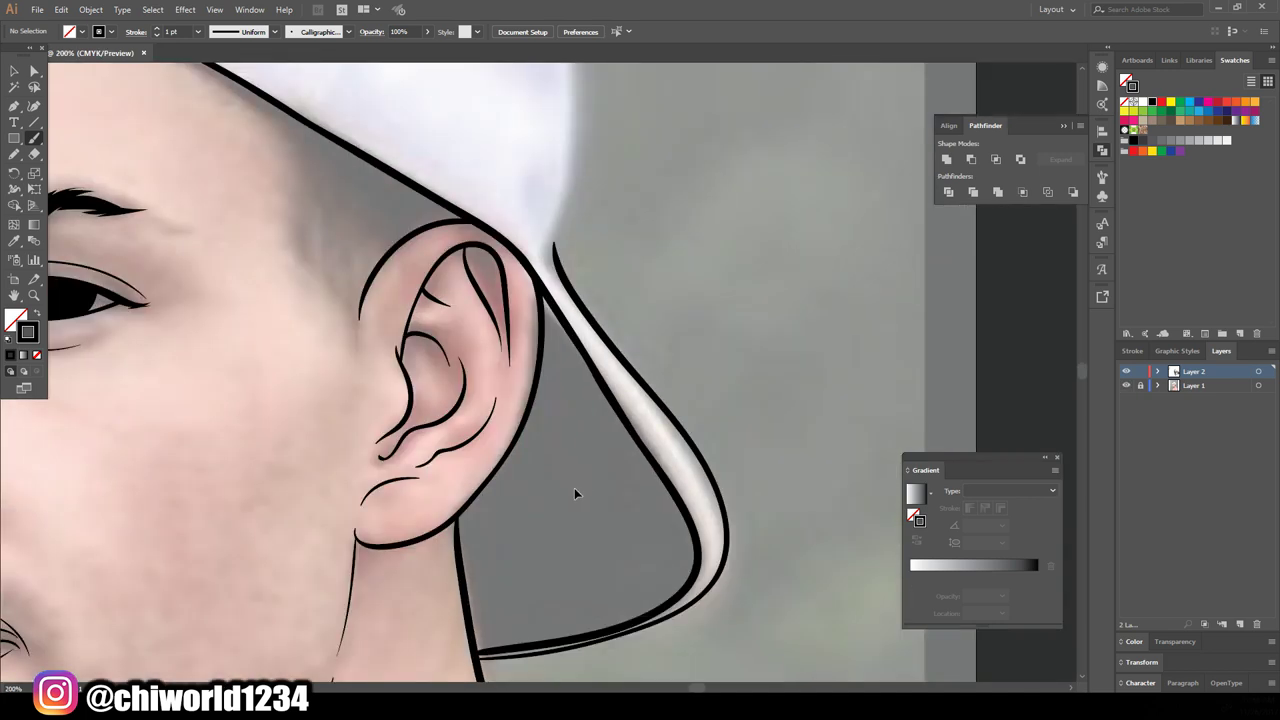
drag(480, 655, 568, 192)
drag(572, 580, 350, 84)
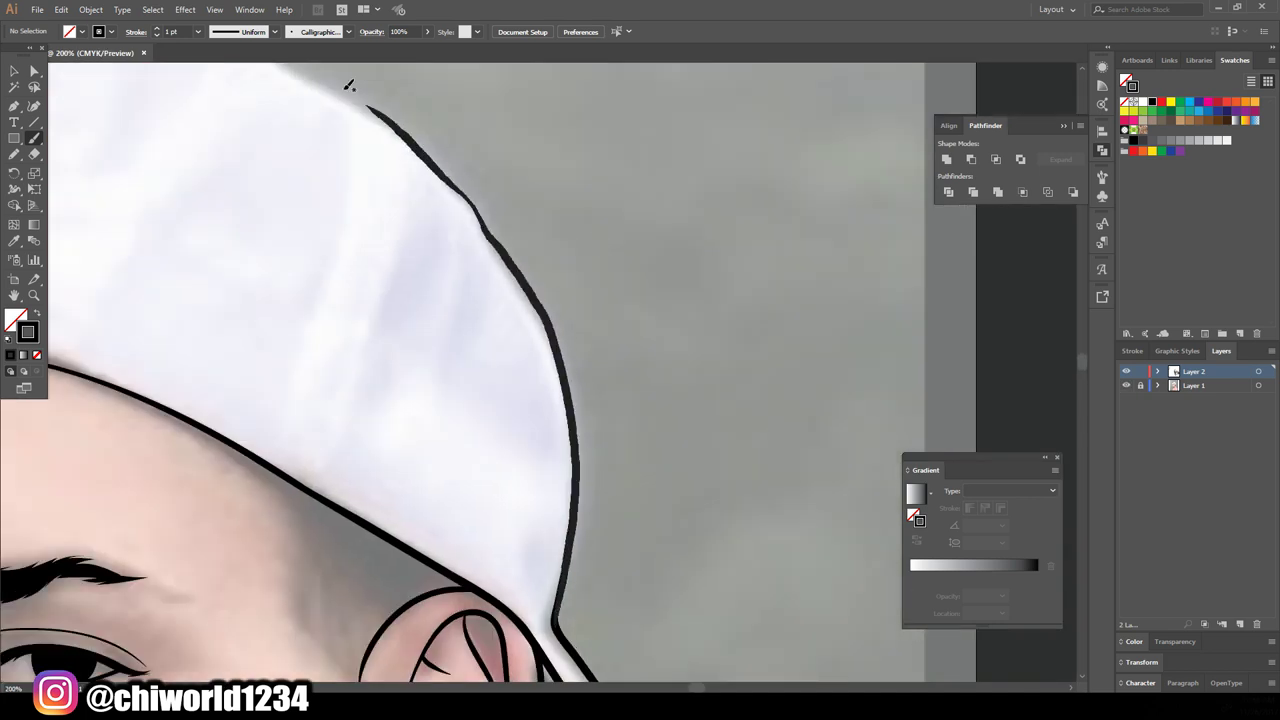
mouse_move(190, 218)
mouse_down()
mouse_move(452, 178)
mouse_move(760, 270)
mouse_up()
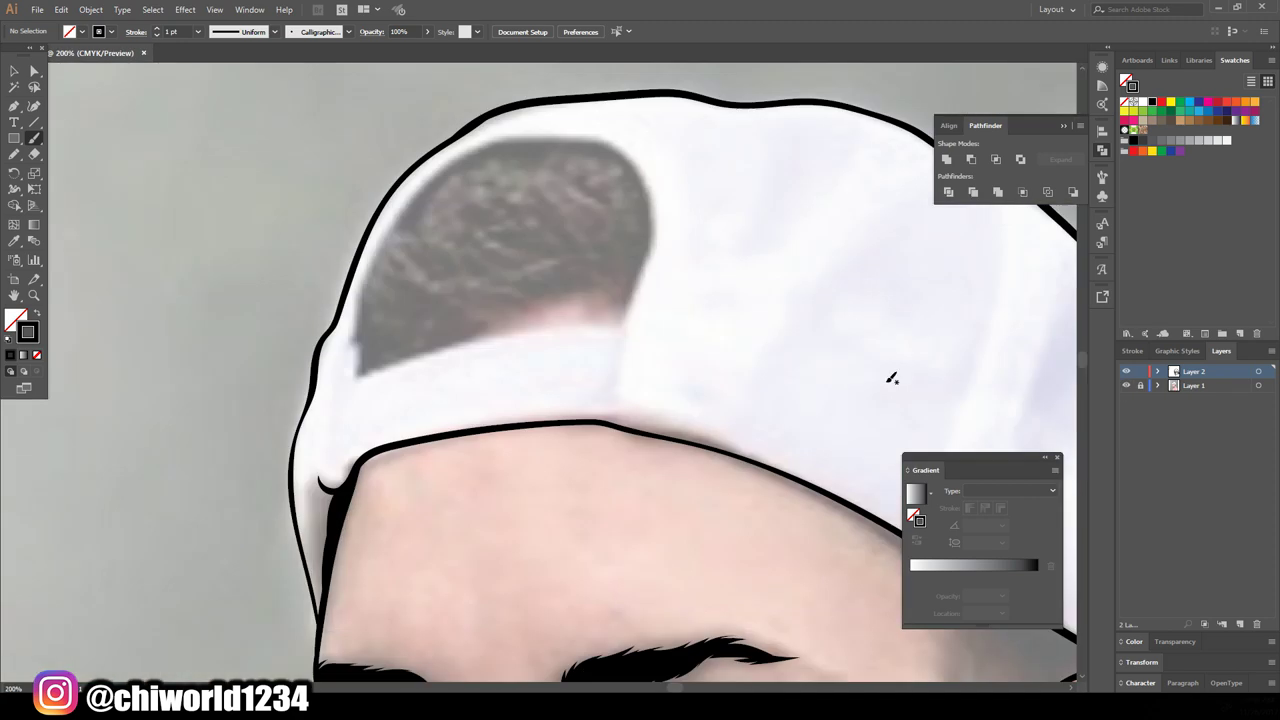
Fill the hair patch in the cap opening and the temple hair solid black with the Blob Brush
scroll(891, 378, up, 2)
drag(350, 440, 629, 393)
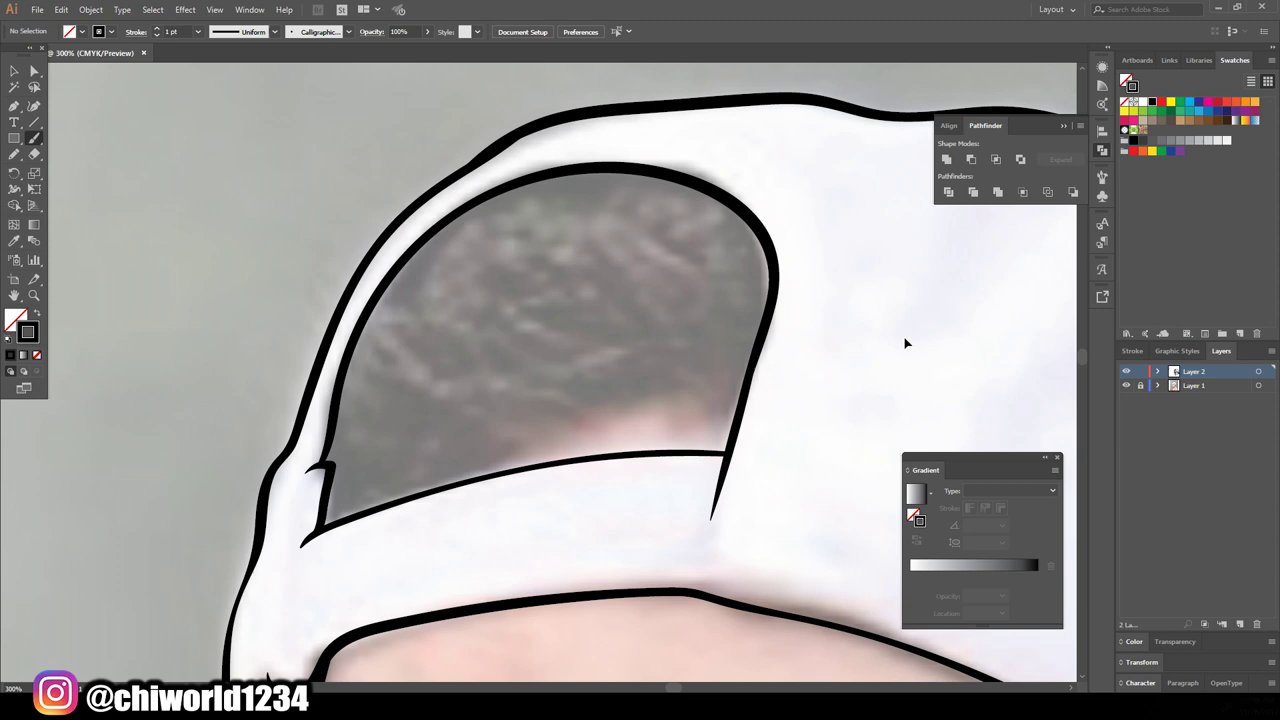
scroll(905, 343, up, 1)
double_click(14, 154)
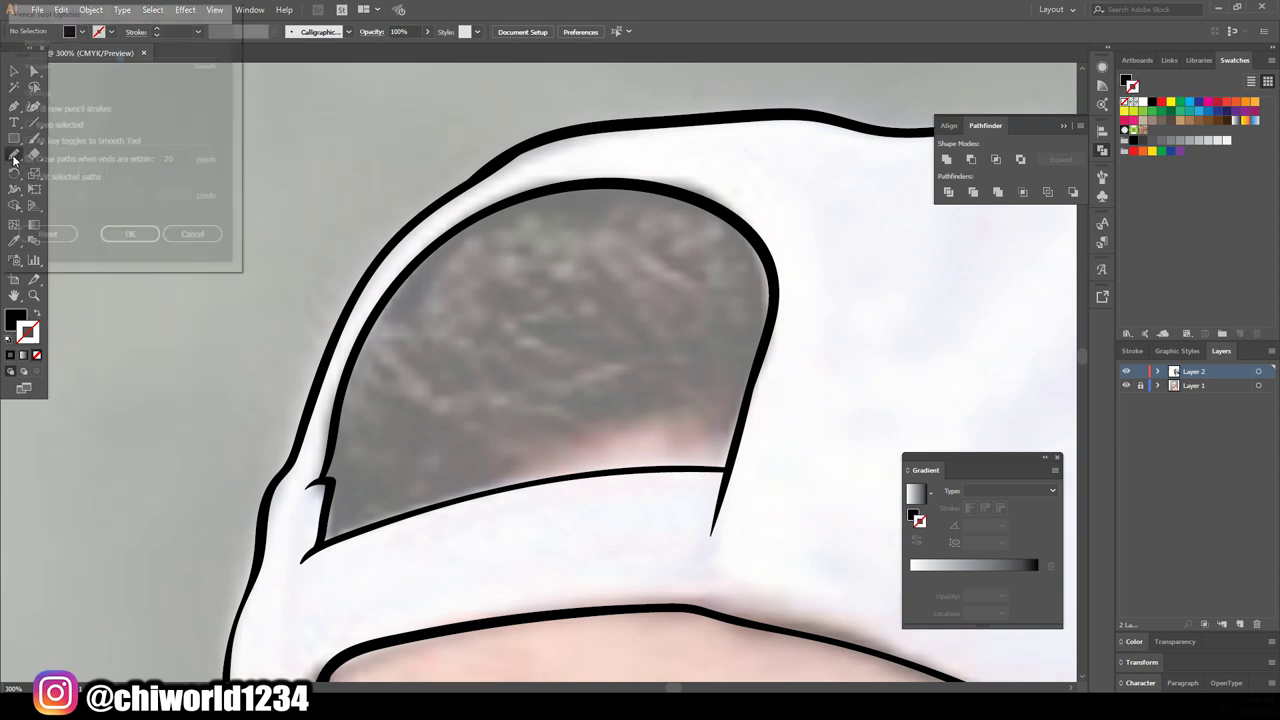
key(Return)
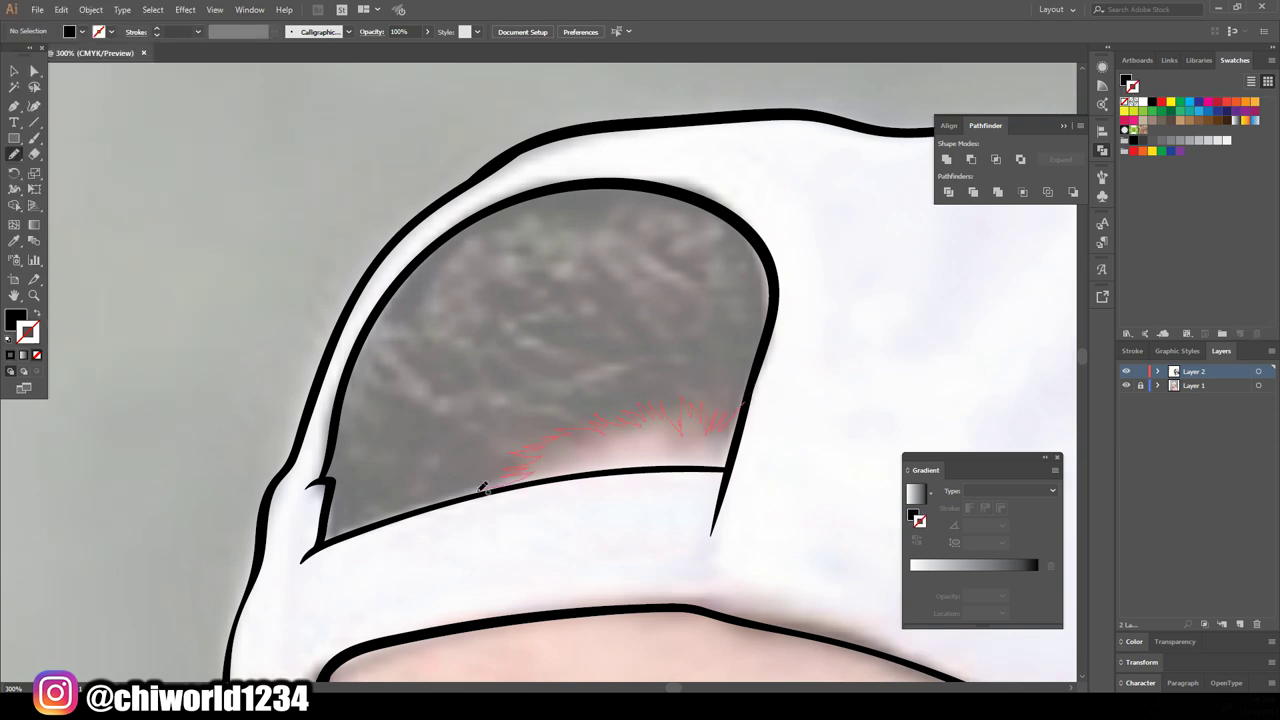
drag(644, 181, 644, 181)
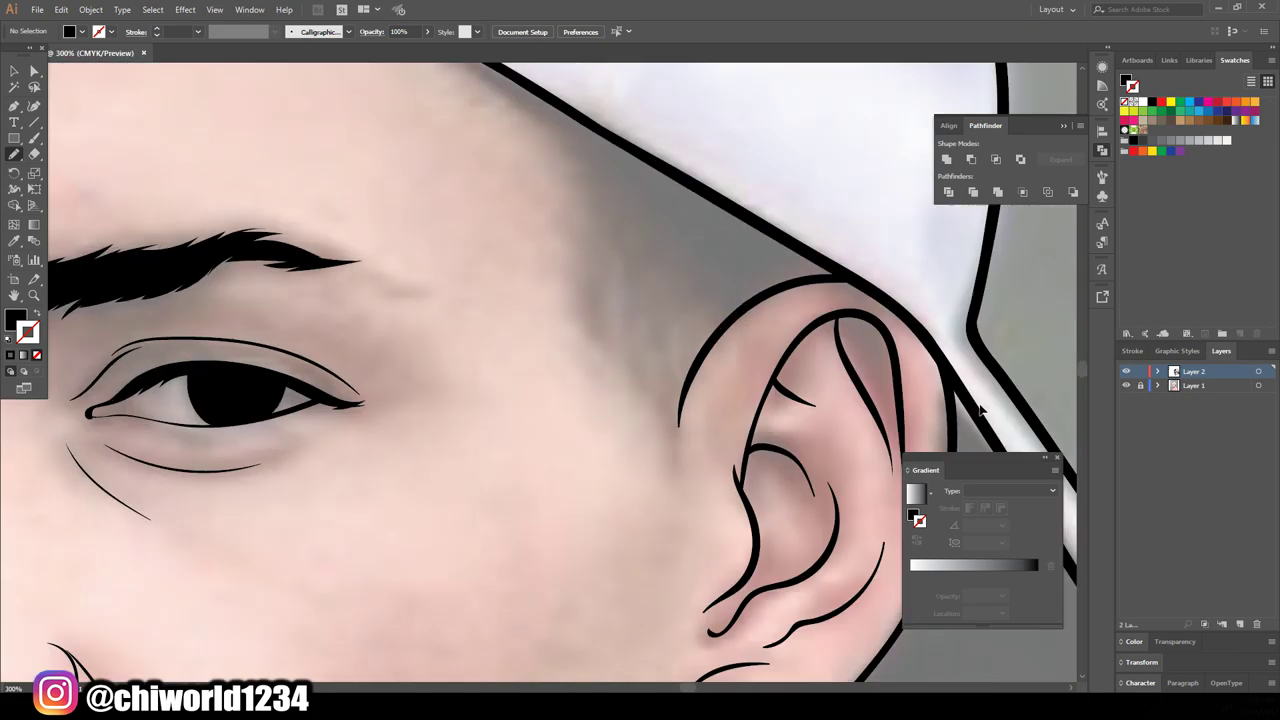
drag(458, 206, 533, 266)
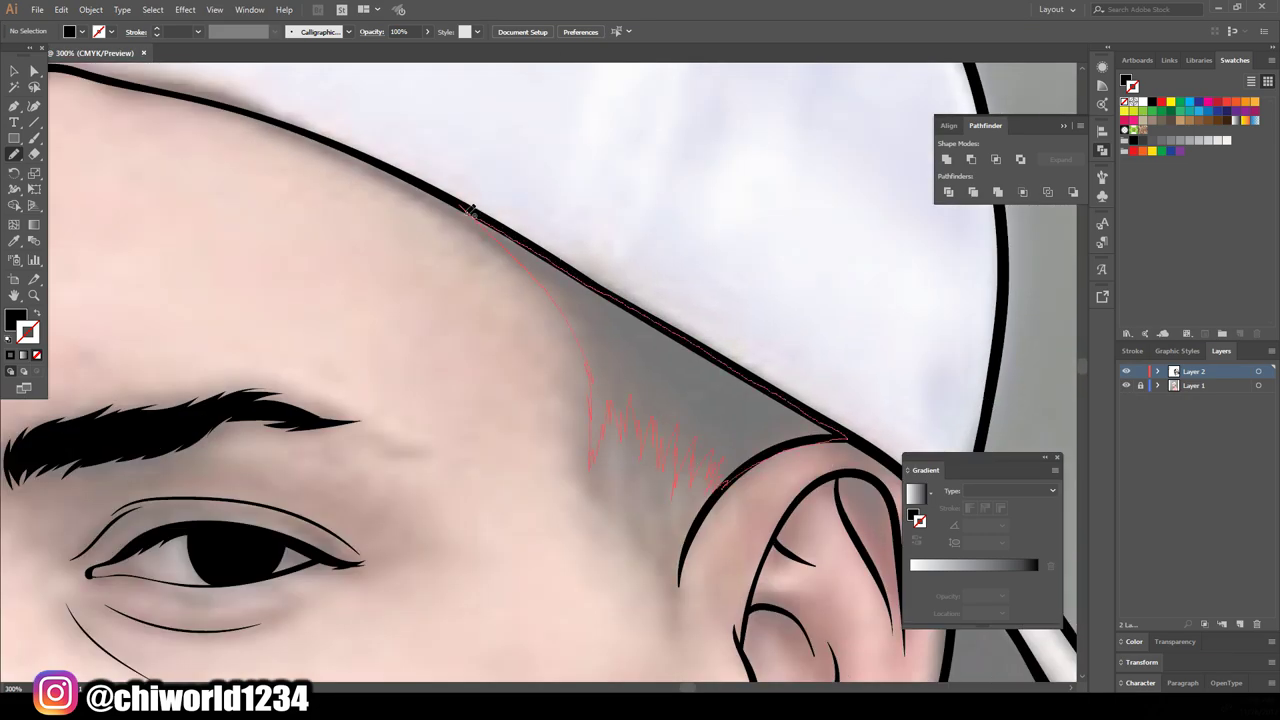
drag(485, 216, 485, 216)
Thicken the line between the lips in black and hide the reference photo
scroll(485, 216, down, 3)
scroll(407, 400, up, 5)
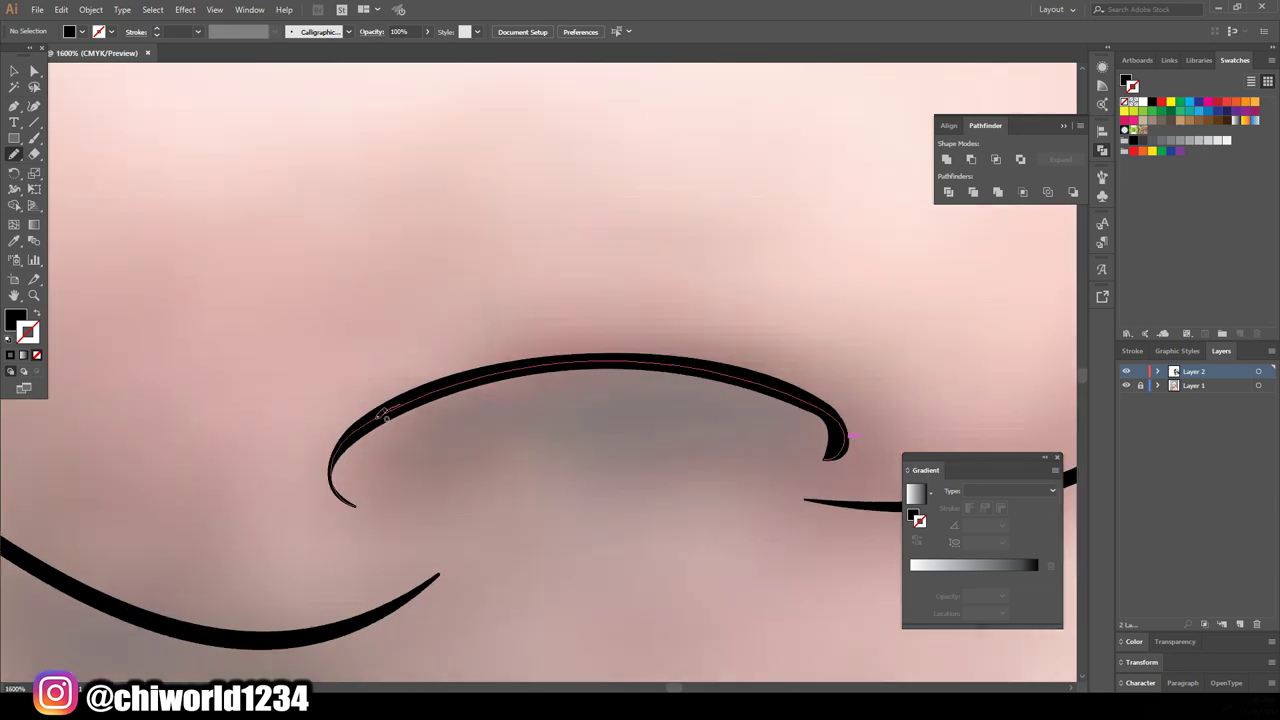
drag(459, 425, 459, 425)
scroll(808, 538, down, 4)
click(1126, 385)
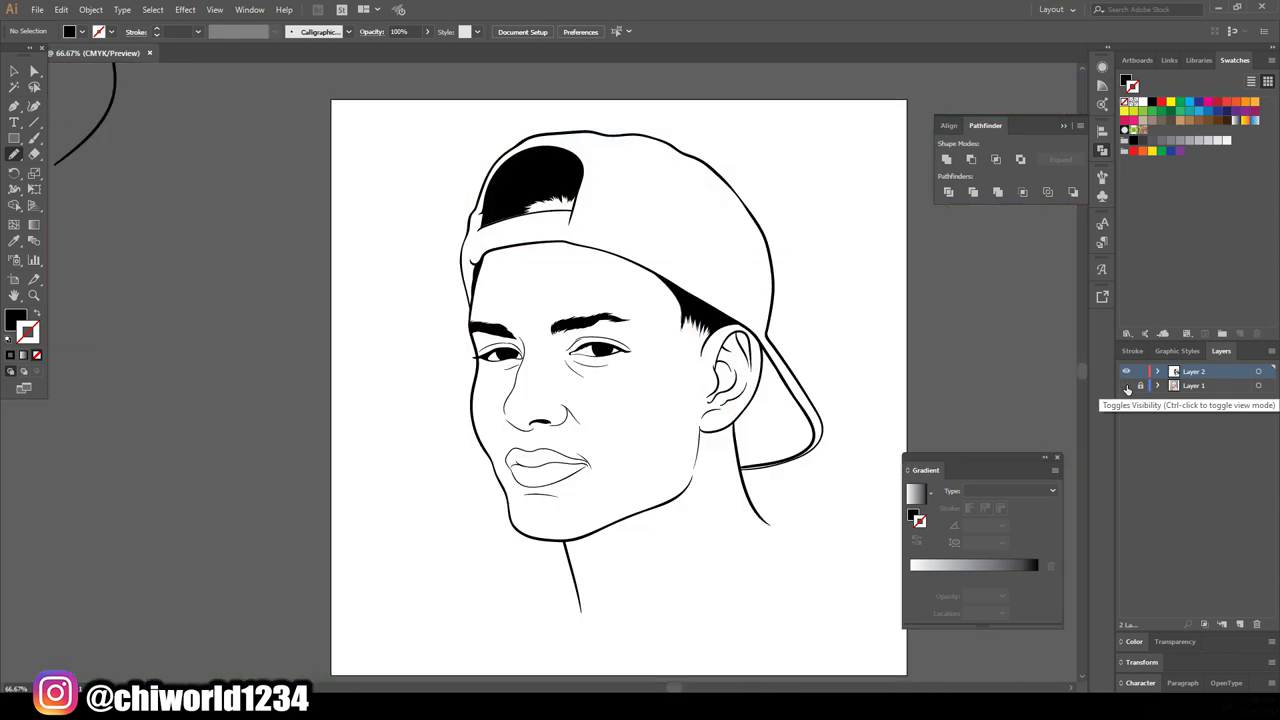
scroll(822, 319, up, 4)
scroll(822, 319, down, 4)
scroll(863, 443, up, 3)
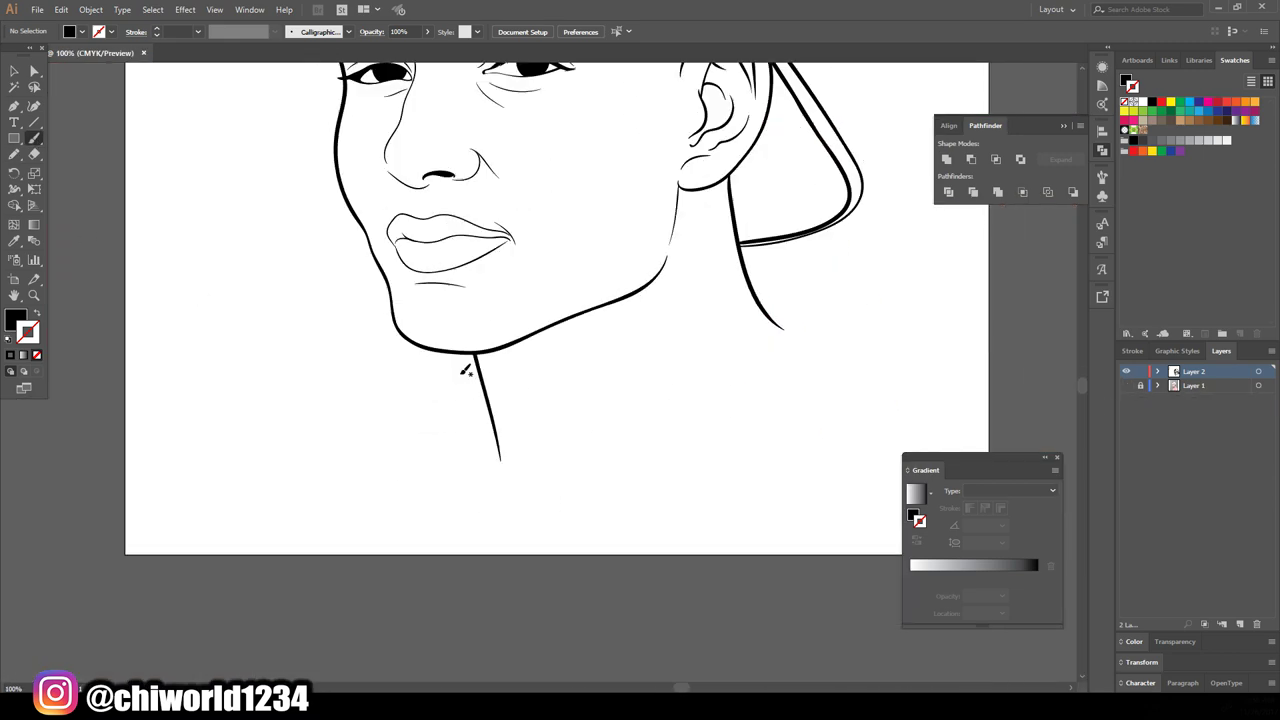
Paint a dripping outline across the bottom of the neck with the Paintbrush, adding more drips
key(b)
drag(797, 197, 242, 455)
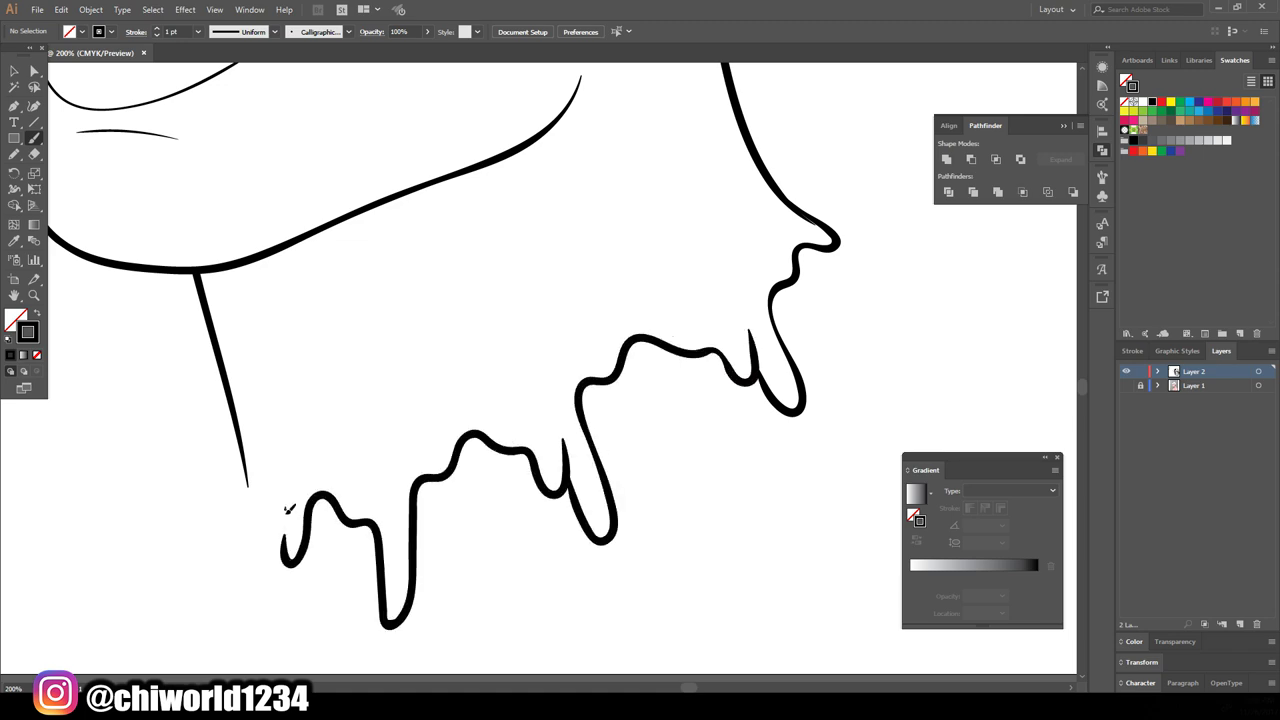
scroll(749, 523, down, 2)
scroll(457, 466, up, 3)
drag(457, 466, 340, 260)
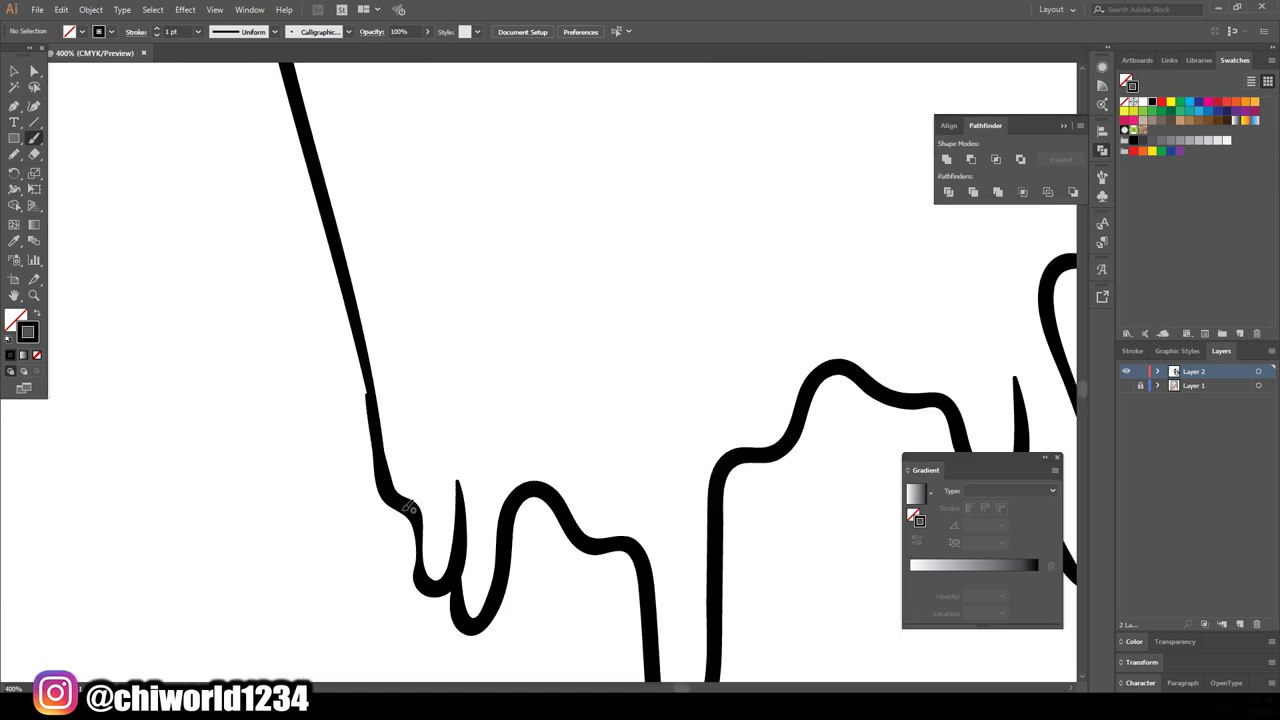
scroll(838, 556, down, 4)
scroll(840, 556, down, 1)
click(1126, 385)
scroll(834, 429, up, 4)
scroll(834, 429, up, 1)
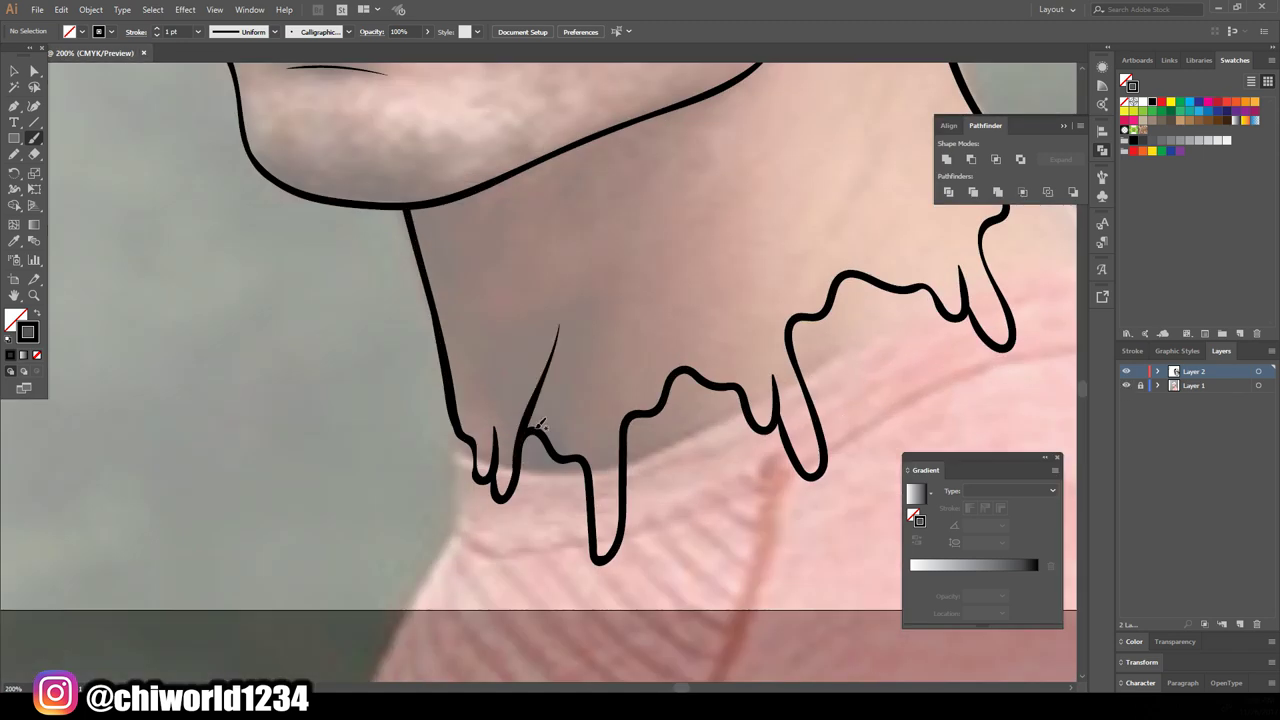
scroll(732, 580, down, 4)
Draw a filled black shape along the neck drips with the Pencil and check it with the photo hidden
key(shift+x)
key(n)
scroll(614, 463, up, 2)
scroll(737, 400, up, 4)
drag(740, 405, 432, 480)
scroll(725, 400, down, 2)
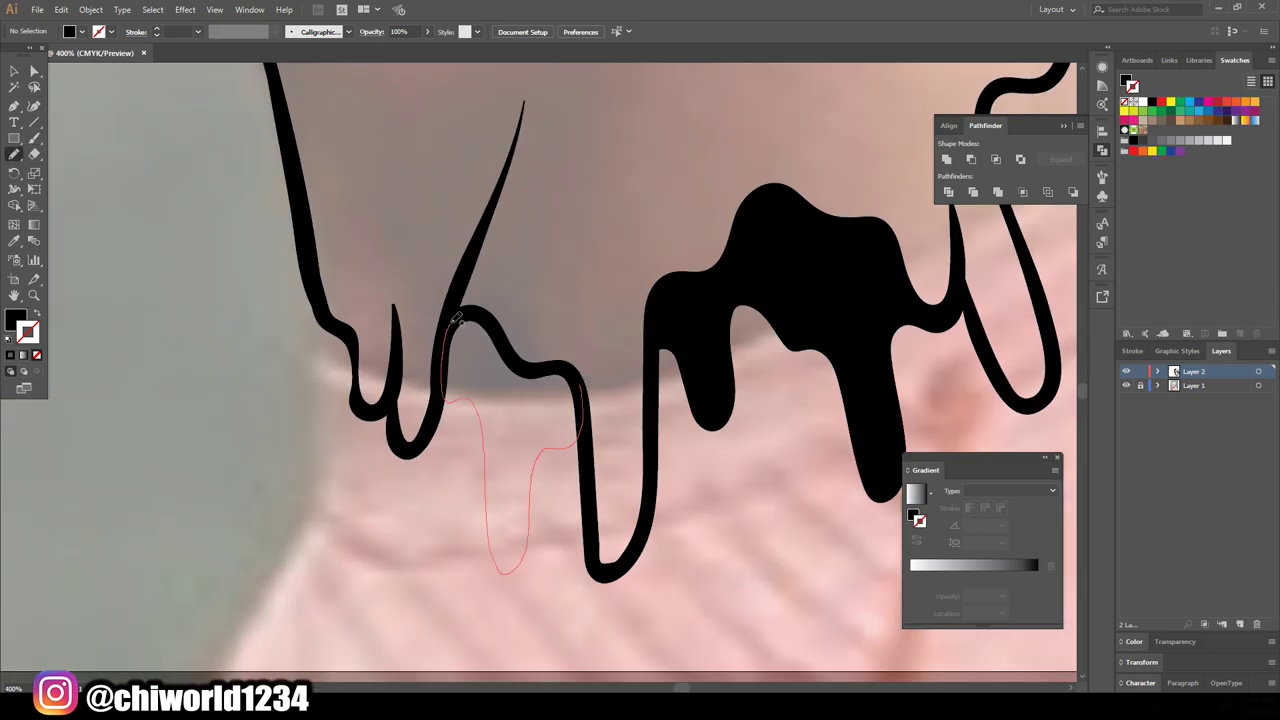
scroll(725, 400, down, 3)
click(1126, 385)
scroll(623, 428, up, 5)
Add further filled black drip shapes at the neck and thicken them
mouse_move(742, 262)
mouse_down()
mouse_move(686, 300)
mouse_move(385, 300)
mouse_up()
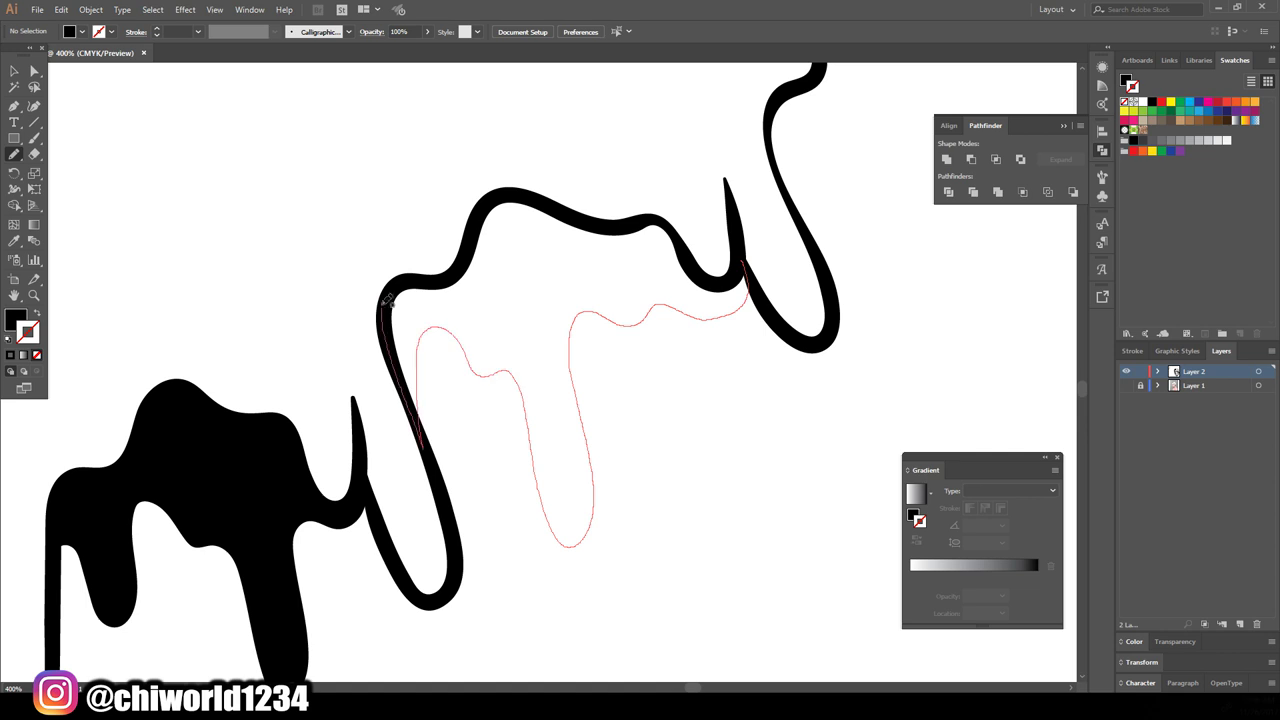
scroll(731, 281, left, 3)
drag(780, 215, 660, 300)
scroll(762, 365, up, 2)
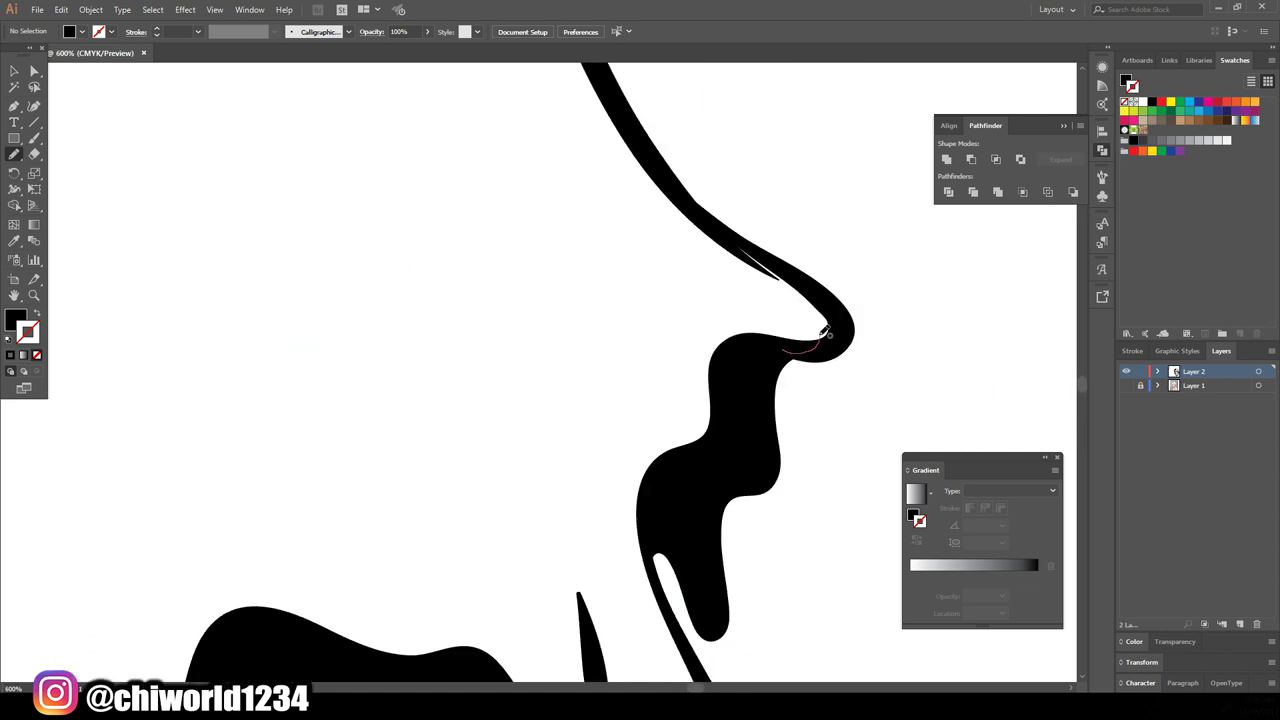
drag(762, 365, 752, 380)
scroll(766, 620, down, 5)
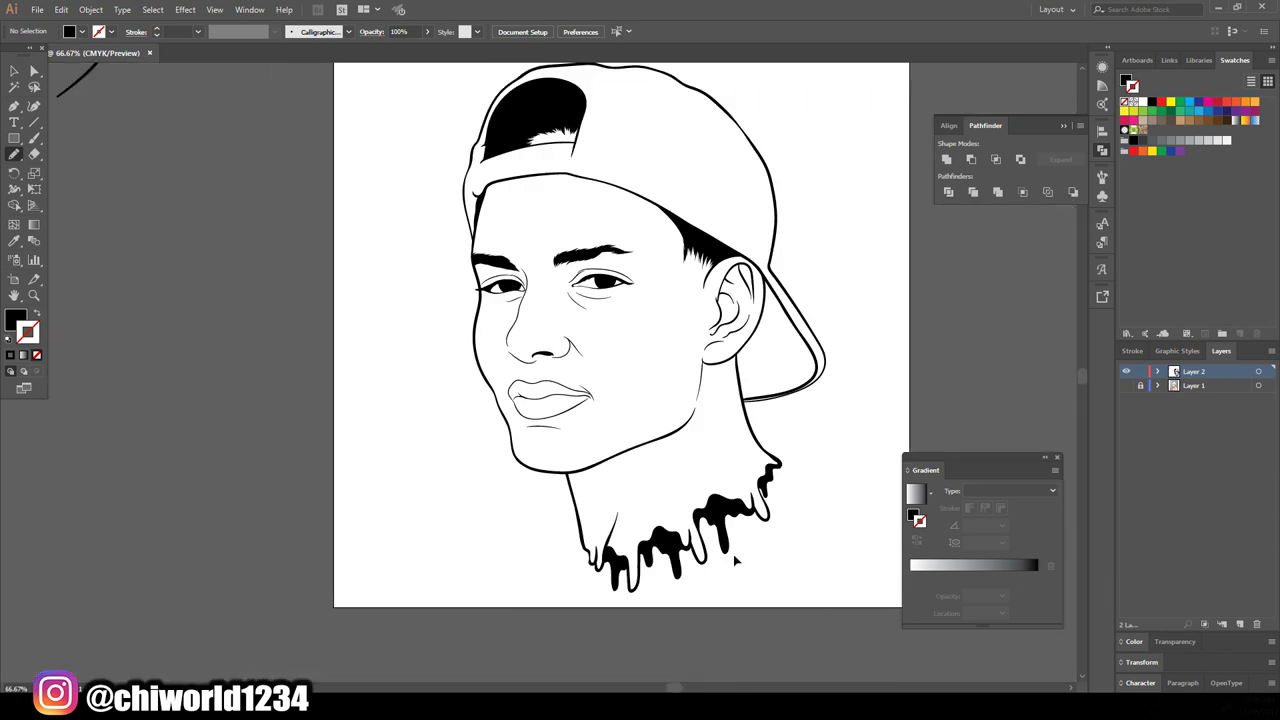
click(1126, 385)
Paint the first thin black 0.25 pt hair strokes over the sideburn near the ear
click(33, 137)
scroll(682, 349, up, 4)
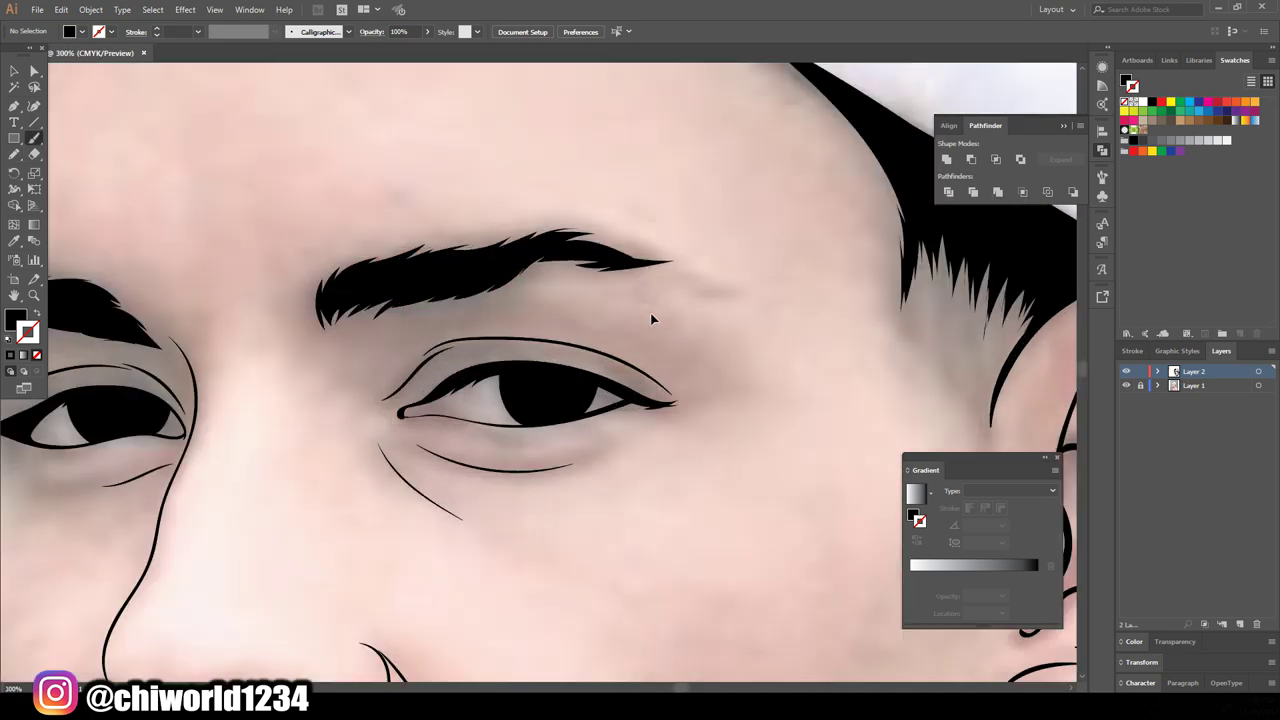
scroll(793, 357, up, 1)
drag(740, 368, 766, 456)
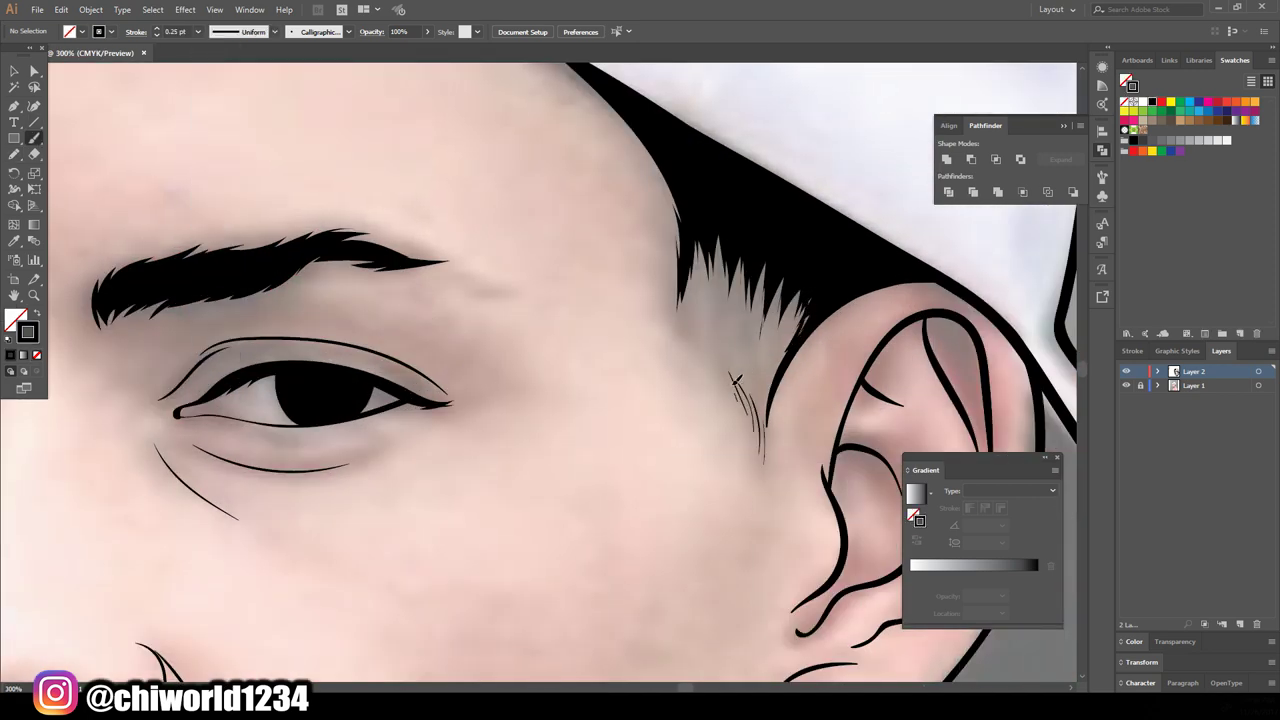
drag(686, 288, 744, 400)
drag(666, 190, 690, 340)
mouse_move(702, 290)
mouse_down()
mouse_move(736, 374)
mouse_move(762, 400)
mouse_up()
drag(776, 308, 732, 374)
drag(720, 242, 700, 316)
drag(816, 306, 778, 358)
Darken and densify the sideburn with many more overlapping hair strokes
drag(816, 276, 762, 360)
mouse_move(770, 266)
mouse_down()
mouse_move(754, 372)
mouse_move(730, 342)
mouse_up()
drag(750, 232, 716, 322)
drag(782, 276, 762, 330)
drag(726, 242, 690, 348)
drag(724, 288, 710, 356)
drag(788, 338, 756, 400)
drag(712, 256, 688, 318)
drag(674, 195, 684, 266)
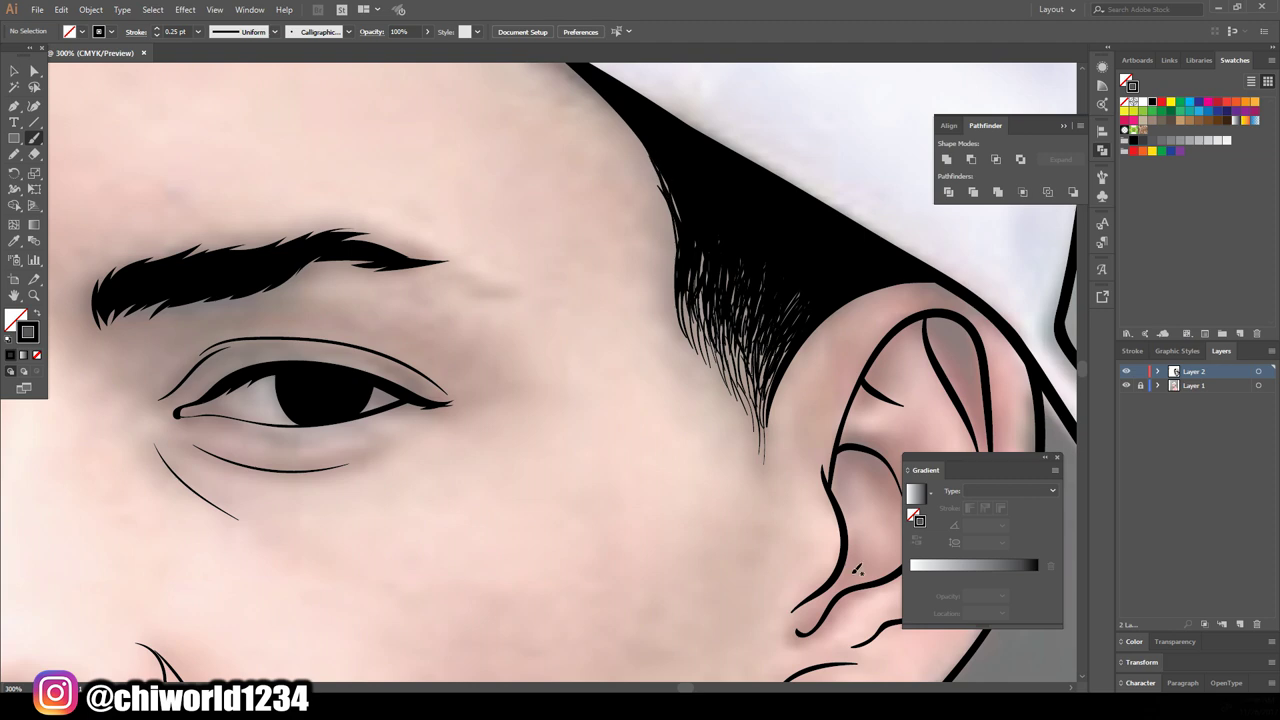
Add a fine hair stroke along the eyebrow tail
scroll(640, 360, down, 5)
scroll(619, 307, up, 5)
drag(582, 289, 632, 308)
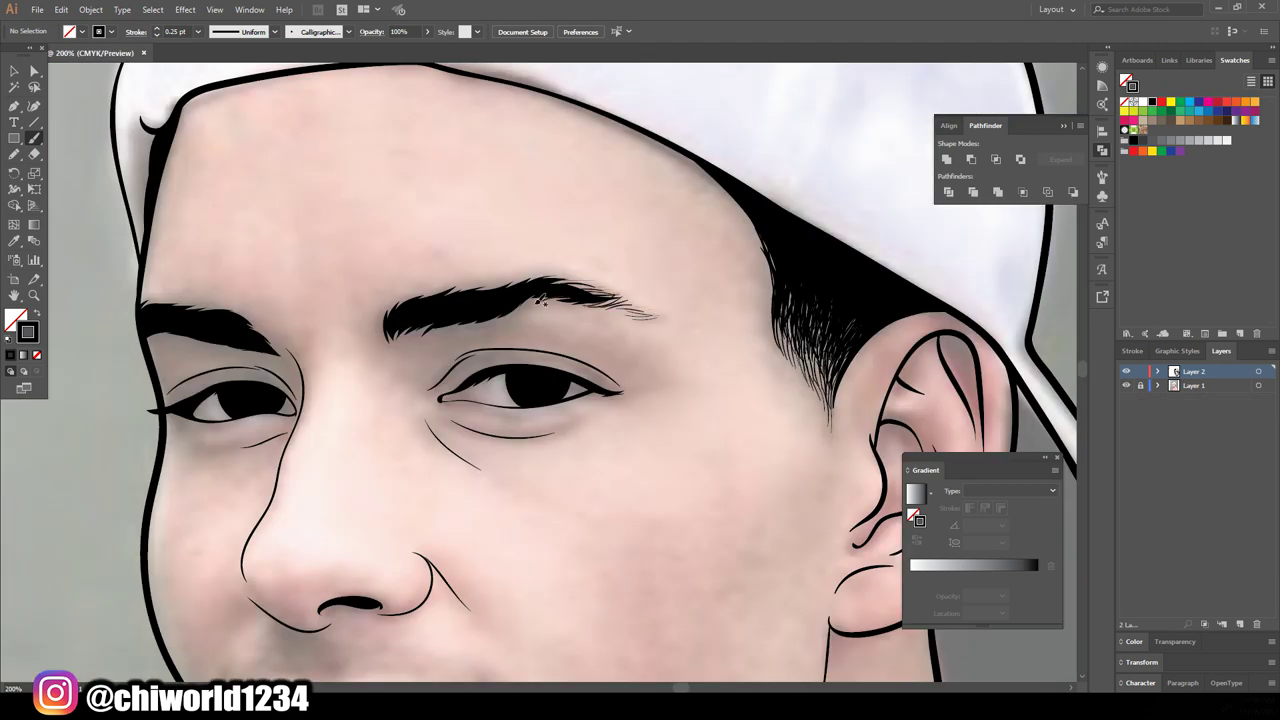
scroll(640, 360, down, 5)
scroll(560, 400, up, 5)
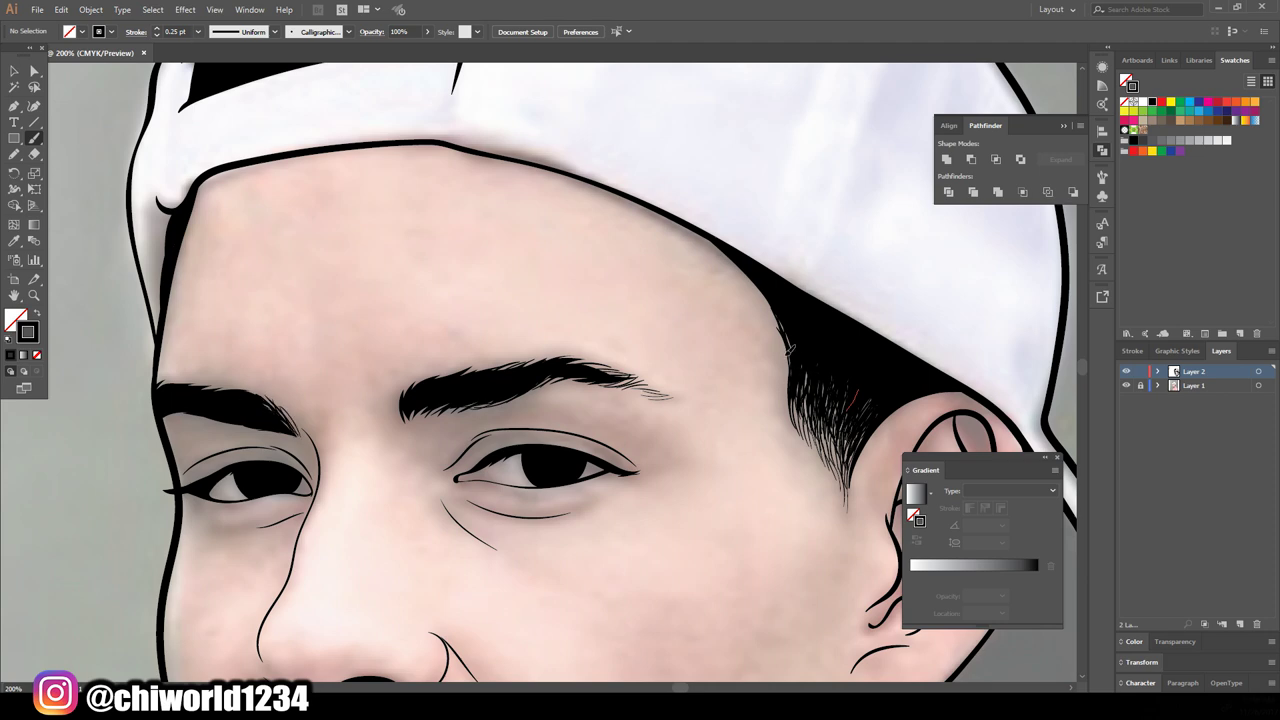
scroll(726, 547, up, 3)
scroll(766, 474, up, 1)
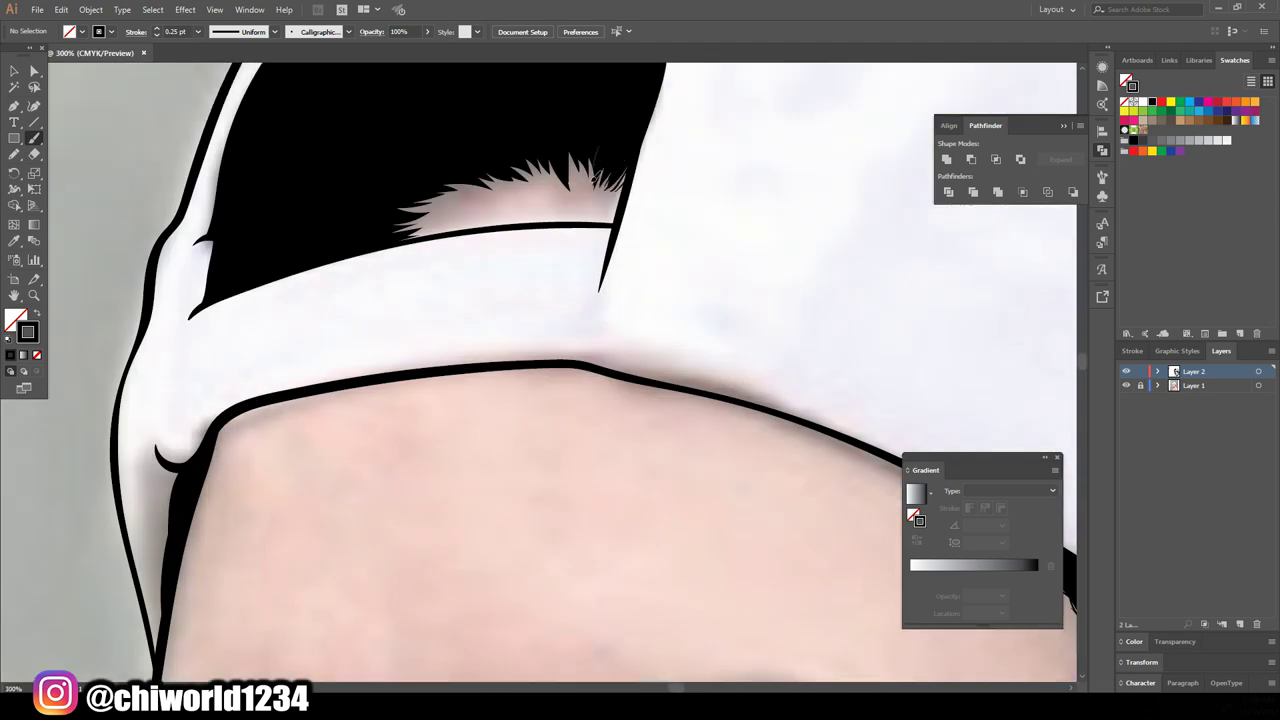
scroll(636, 446, down, 5)
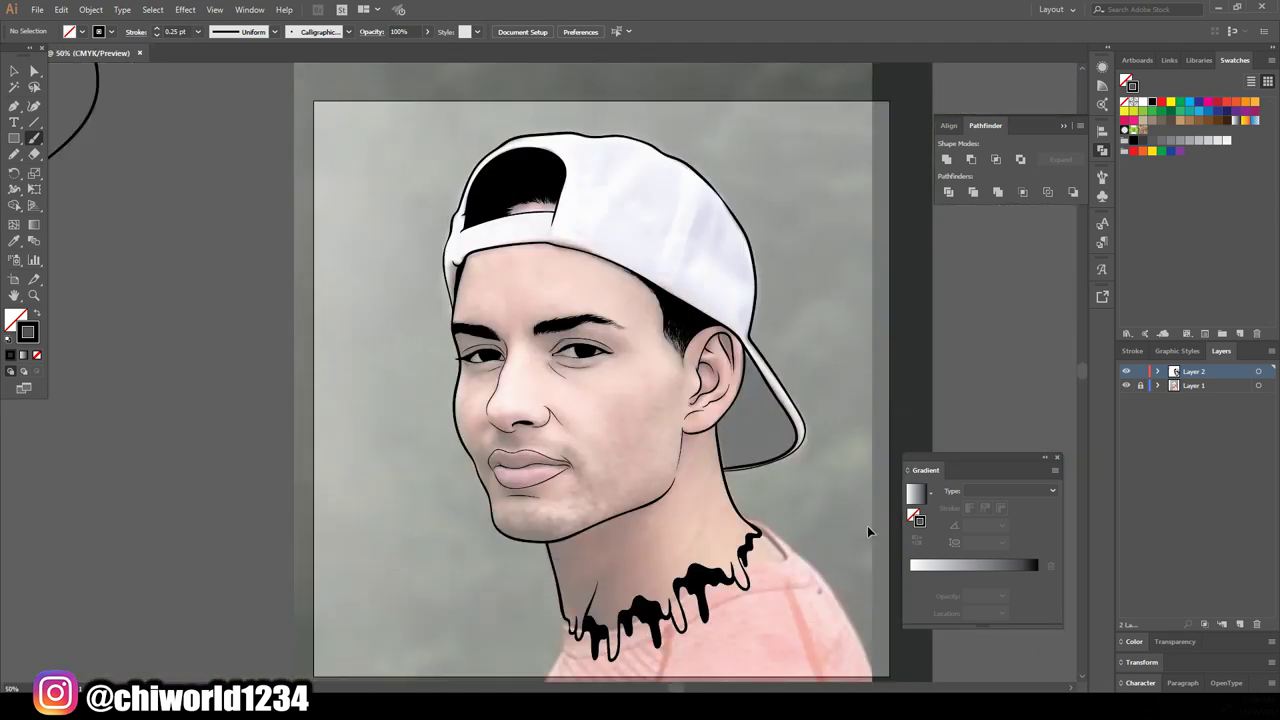
Thicken and fill in the pointed corner of the lips with brush strokes
scroll(689, 441, up, 3)
scroll(575, 437, up, 3)
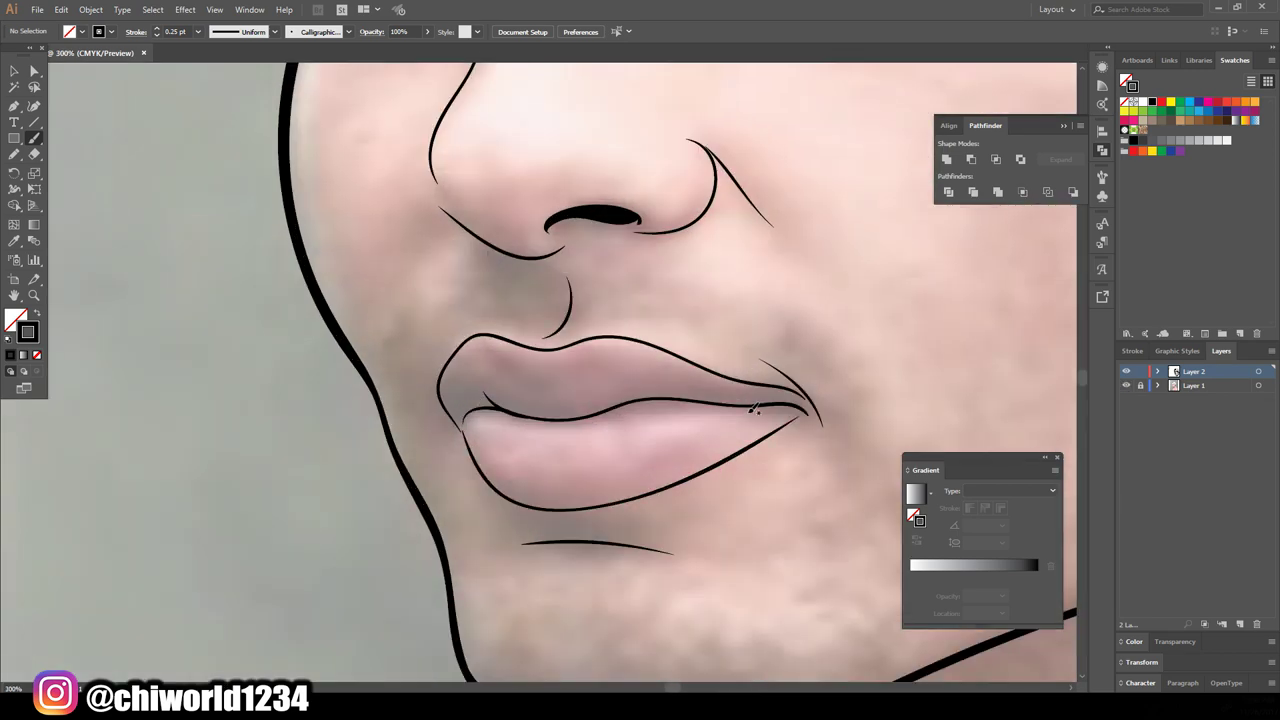
scroll(423, 329, up, 5)
scroll(731, 555, down, 2)
scroll(731, 555, up, 2)
mouse_move(660, 347)
mouse_down()
mouse_move(751, 294)
mouse_move(730, 240)
mouse_up()
drag(700, 330, 750, 200)
Thicken the left eye's lower eyelid line
scroll(833, 482, down, 8)
scroll(833, 482, down, 5)
scroll(902, 404, up, 5)
scroll(902, 404, up, 3)
drag(460, 240, 790, 268)
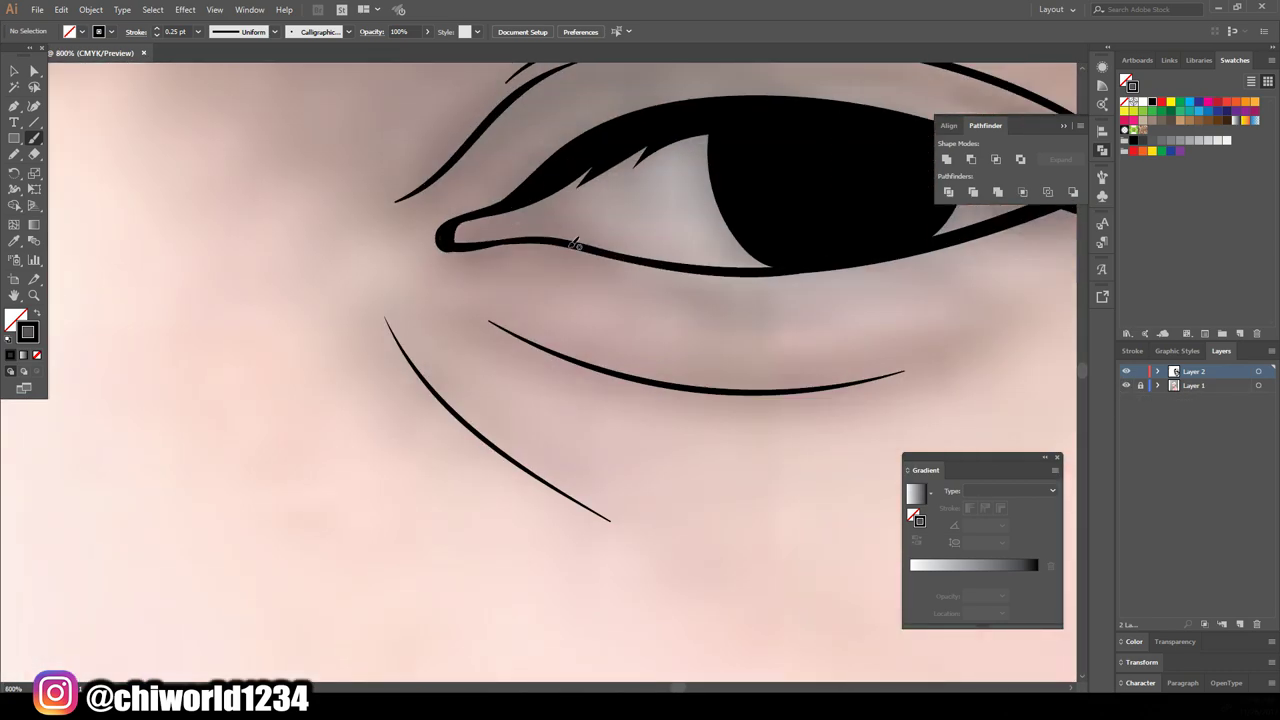
drag(538, 240, 440, 240)
Duplicate the stubble strokes across the chin and deselect the copies
scroll(505, 222, down, 5)
scroll(442, 318, up, 5)
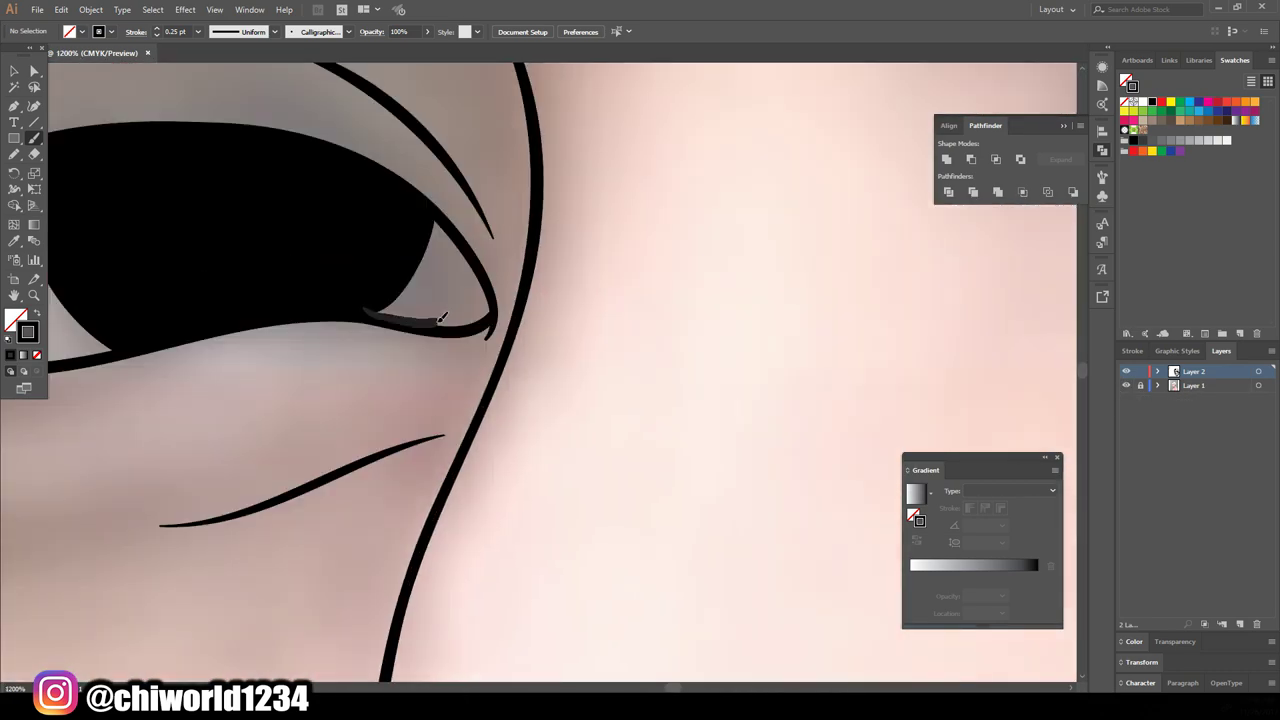
scroll(442, 318, down, 5)
scroll(705, 497, up, 2)
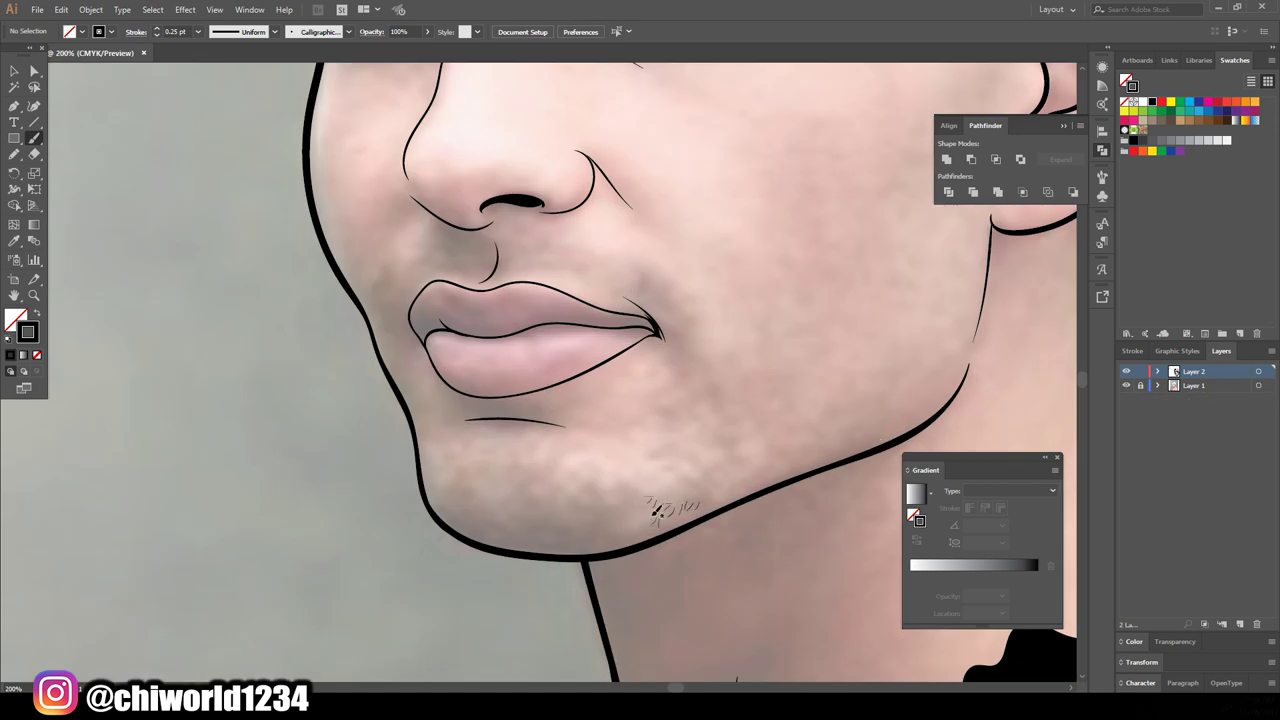
scroll(657, 514, up, 1)
scroll(657, 514, up, 1)
mouse_move(700, 500)
mouse_down()
mouse_move(630, 550)
mouse_move(430, 540)
mouse_up()
click(391, 592)
Paint more stubble hairs around the mouth and a curved line along the left nostril
key(b)
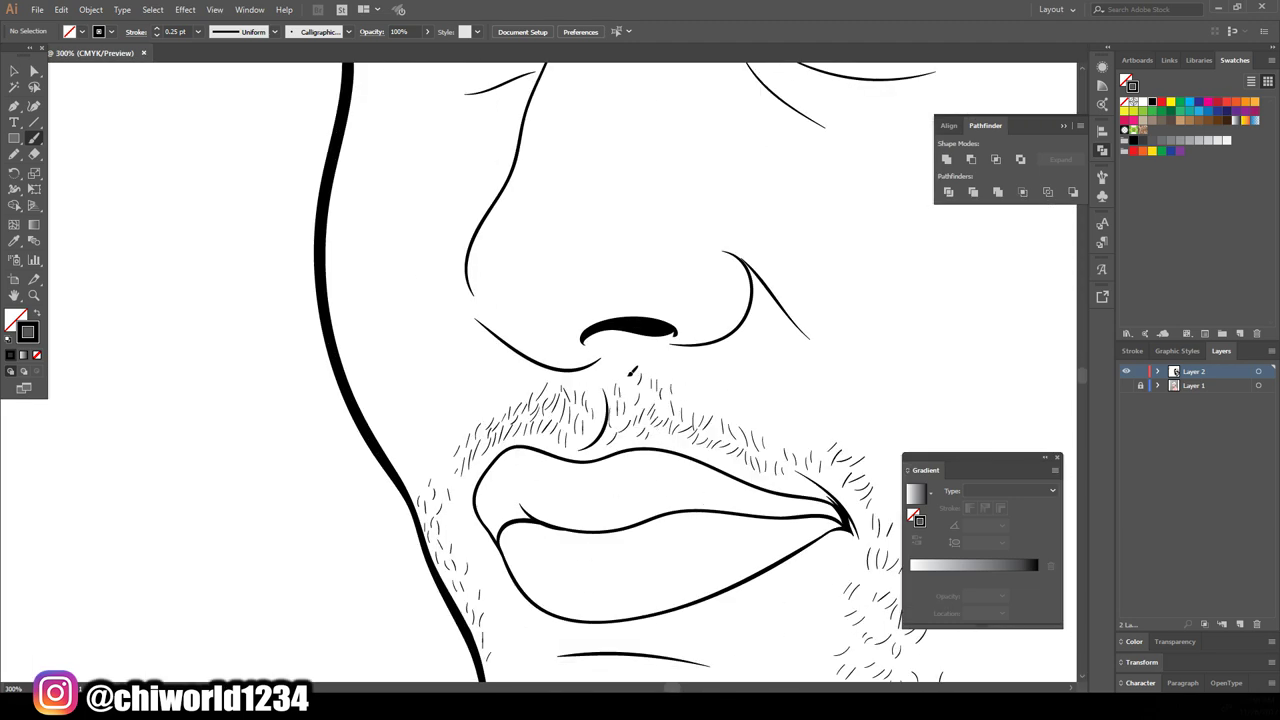
drag(483, 330, 466, 250)
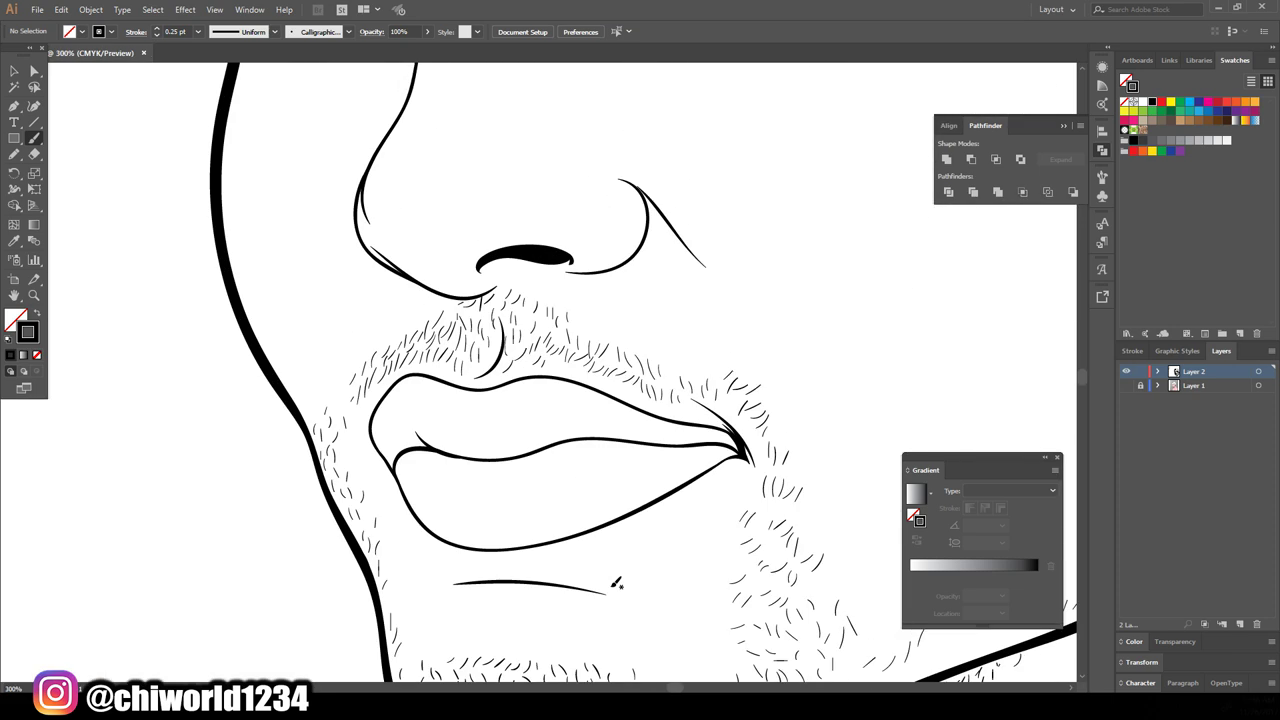
scroll(616, 583, up, 1)
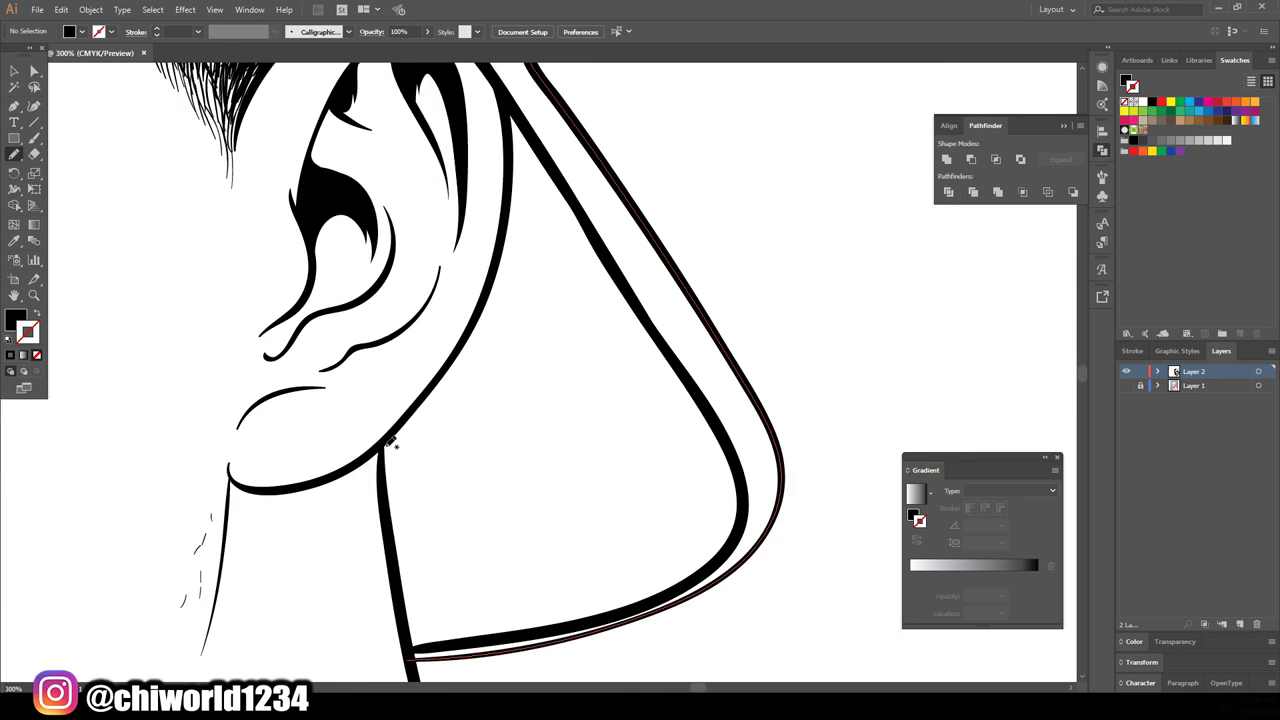
Trace the cap strap loop and thicken the cap brim and seam lines
mouse_move(400, 428)
mouse_down()
mouse_move(562, 626)
mouse_move(512, 96)
mouse_move(417, 411)
mouse_up()
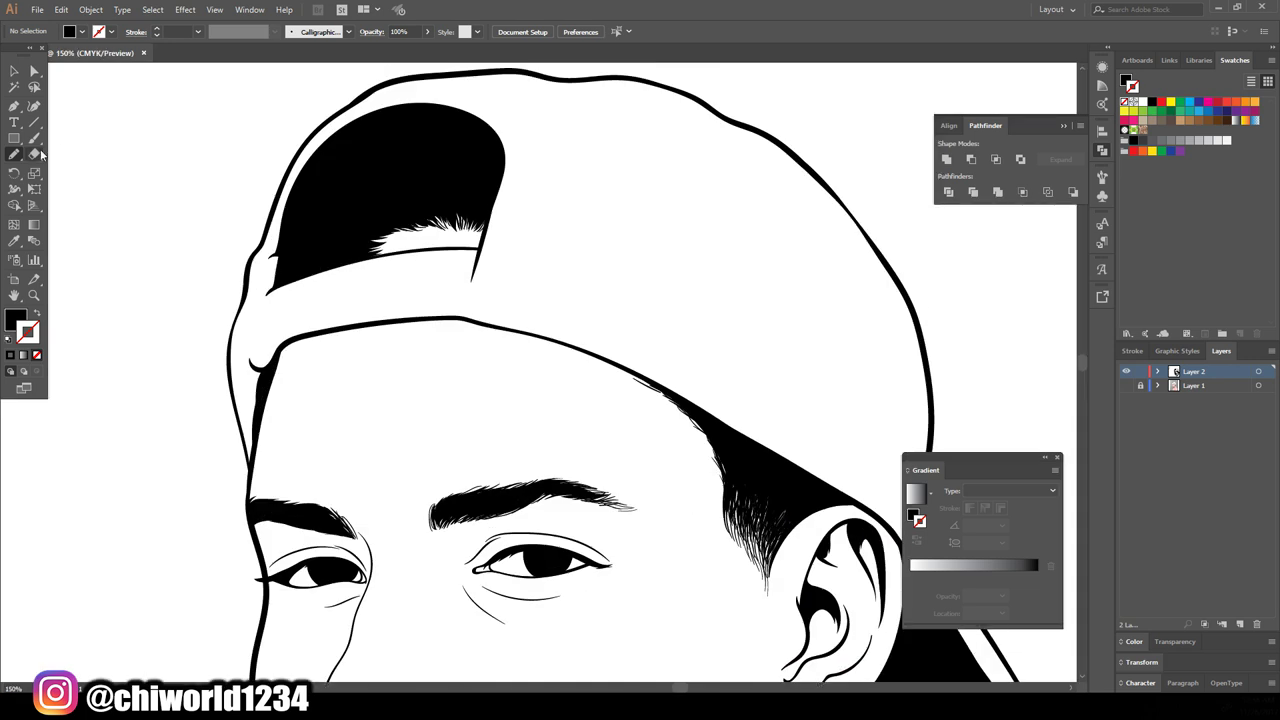
click(34, 138)
key(shift+x)
drag(268, 292, 250, 352)
scroll(700, 300, up, 1)
drag(718, 145, 740, 268)
drag(757, 413, 793, 311)
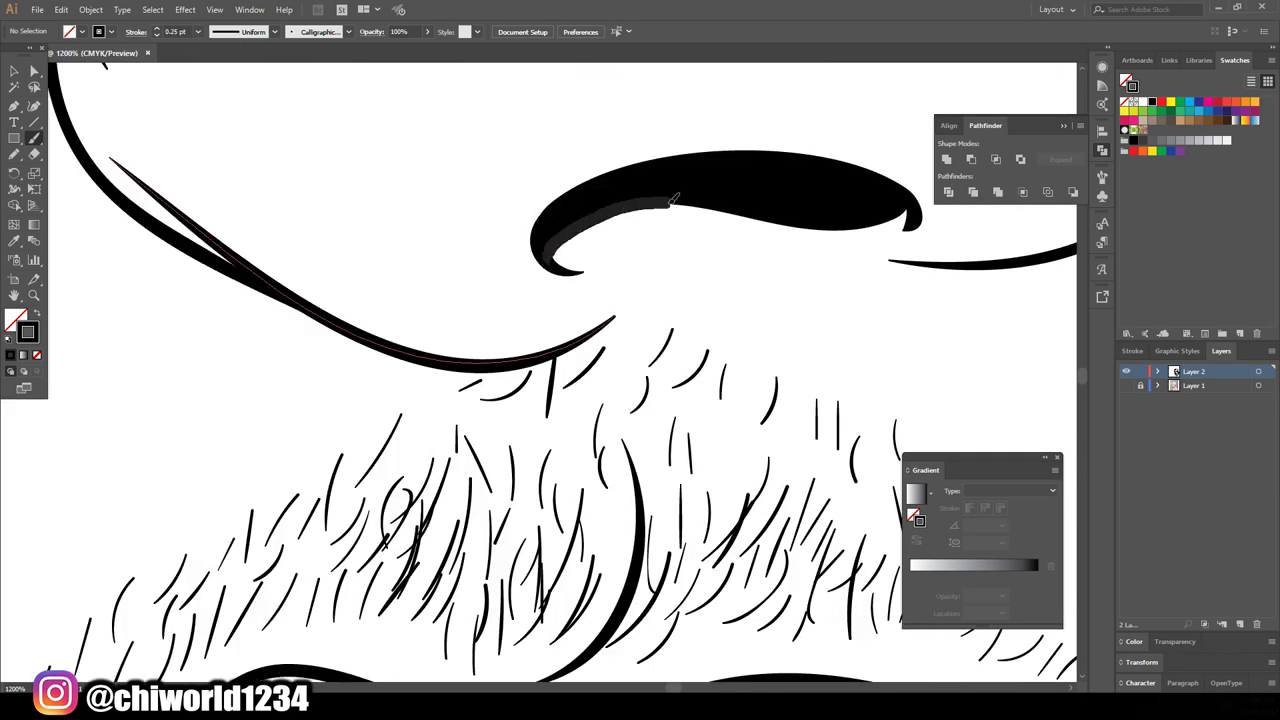
Thicken the upper lip outline and the temple curve beside the left eye
drag(607, 200, 910, 222)
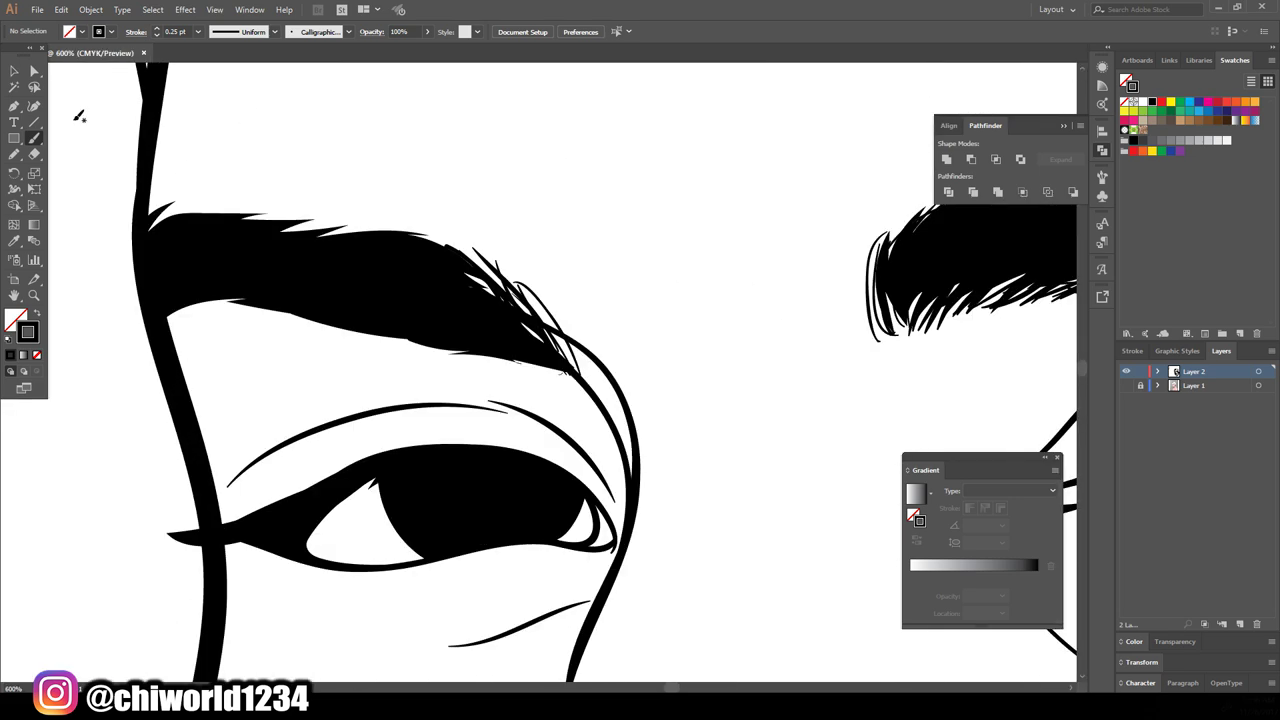
drag(505, 322, 595, 640)
drag(613, 541, 530, 325)
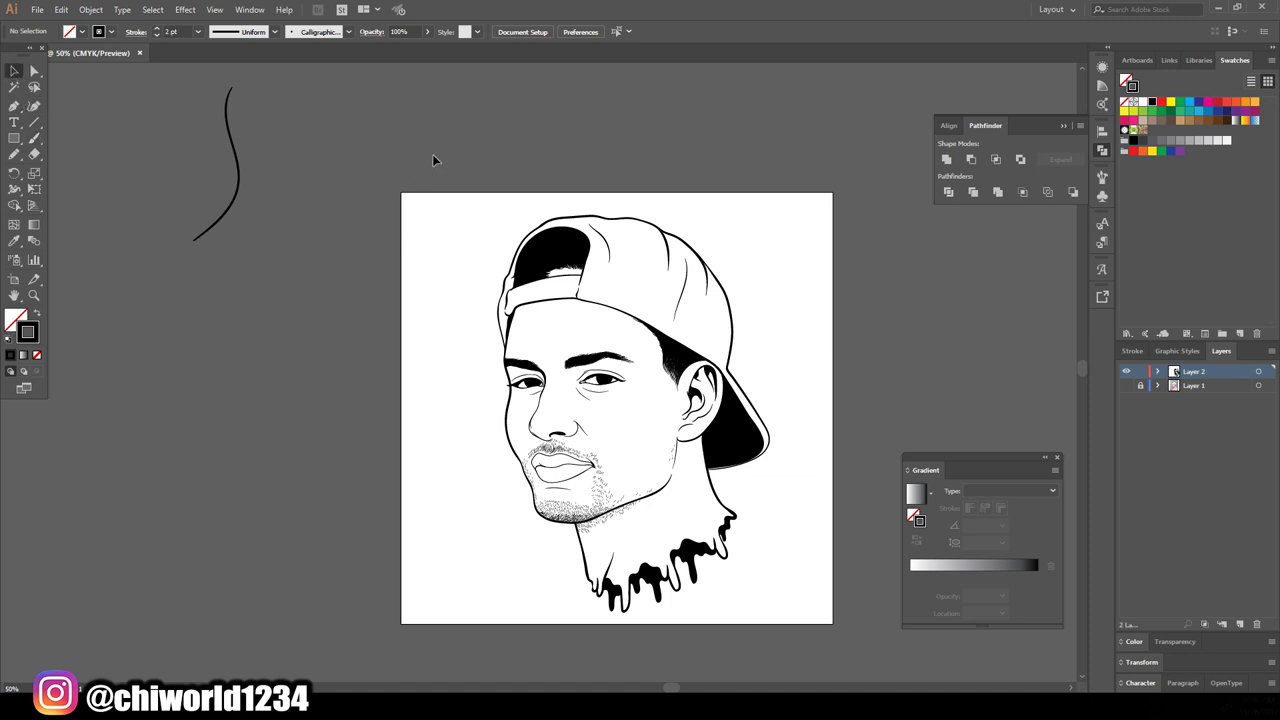
Expand the appearance of all the line art and merge it with Pathfinder
drag(779, 562, 820, 638)
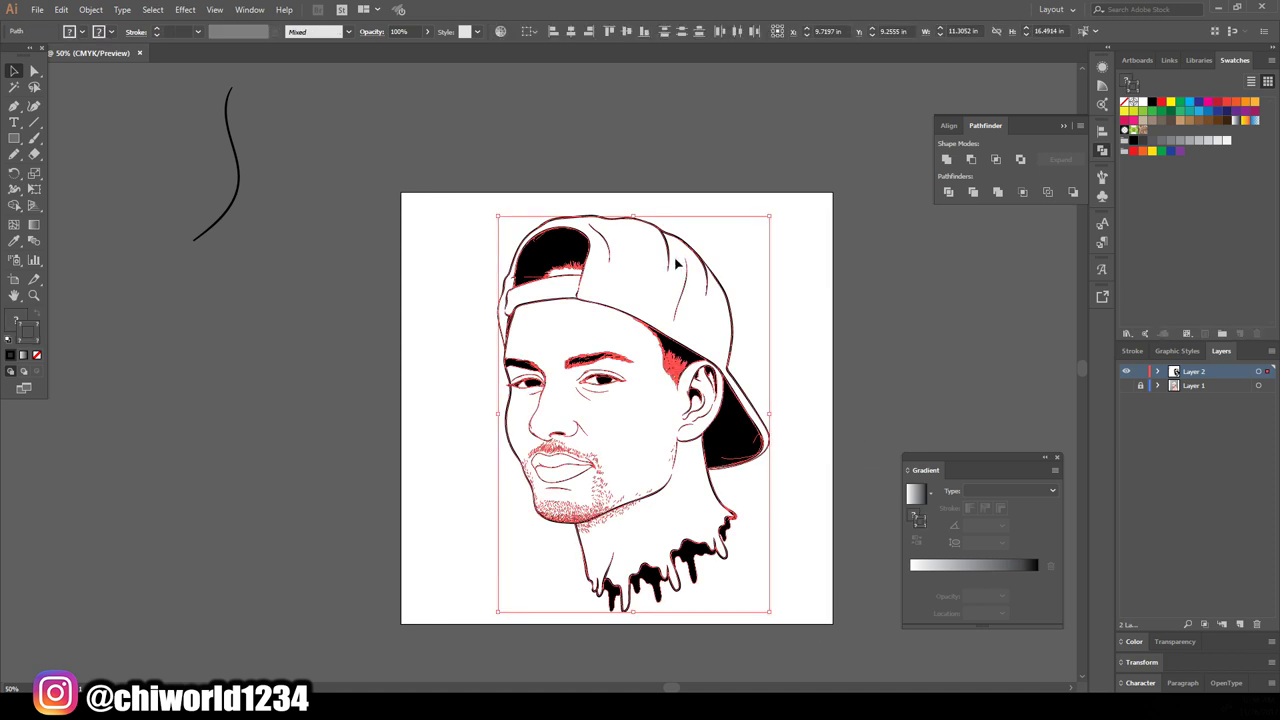
click(89, 10)
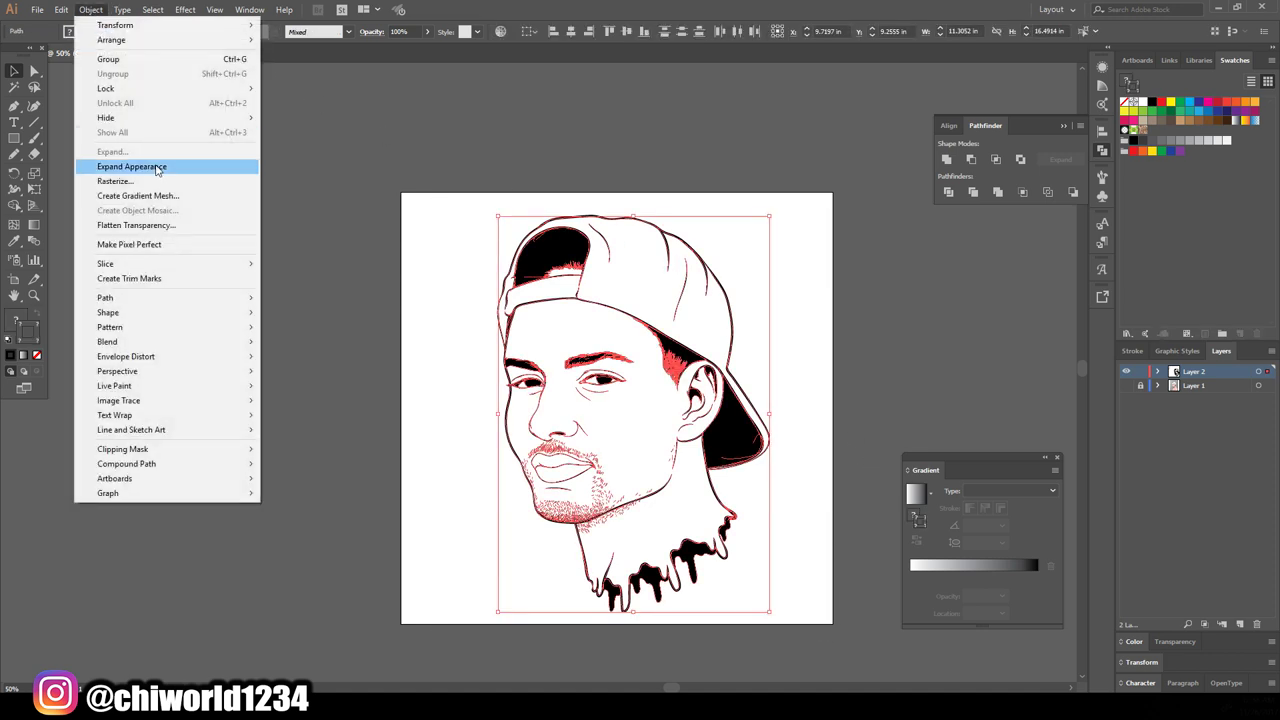
click(125, 165)
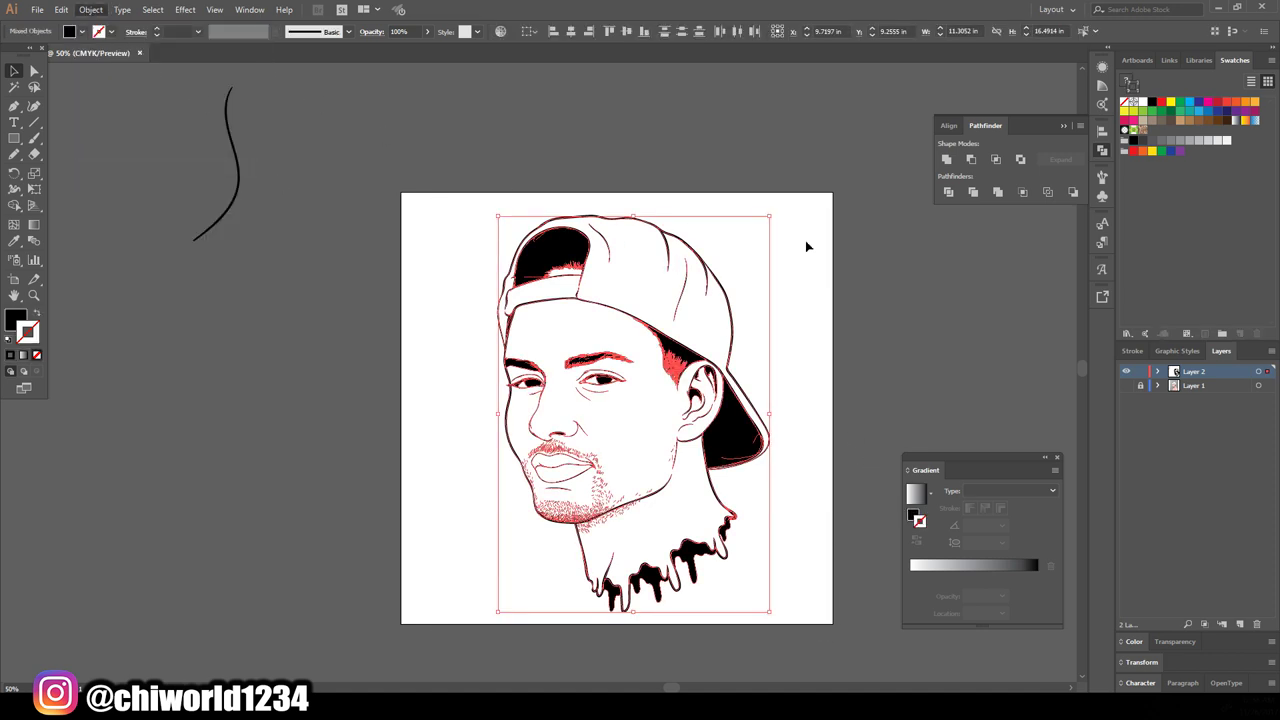
click(999, 193)
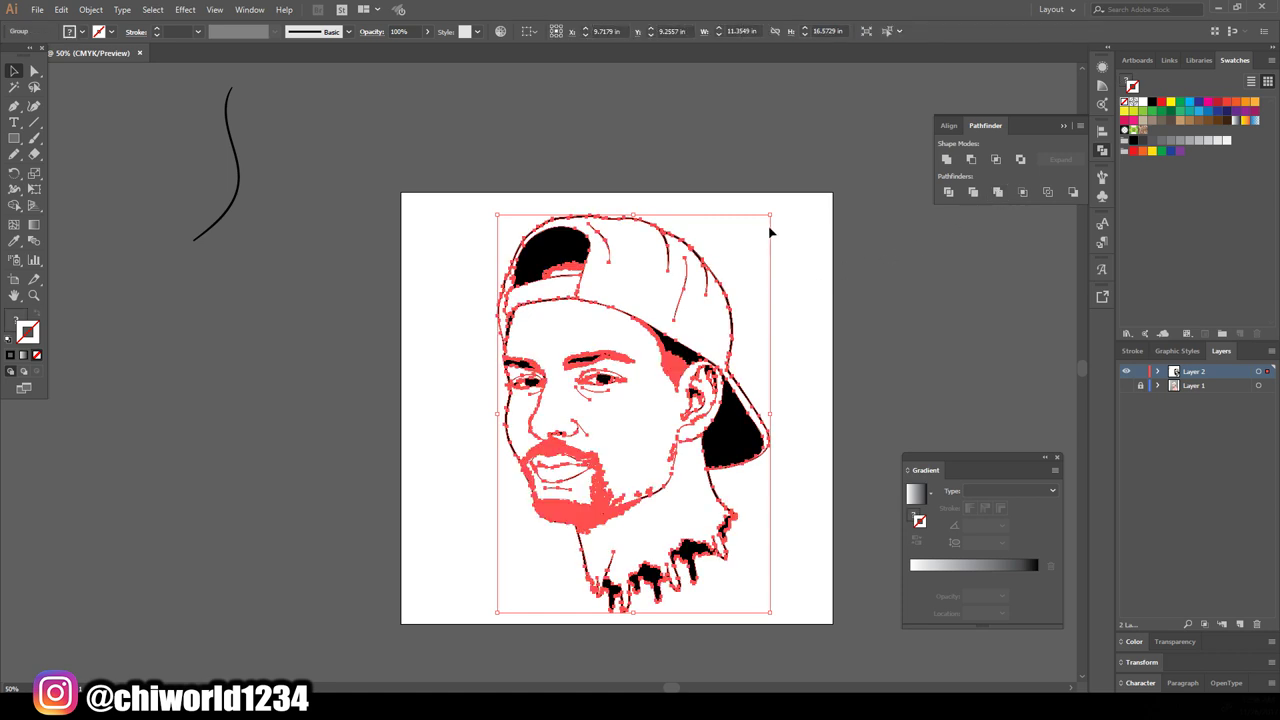
Scale the merged art down slightly, nudge it up-right, and duplicate Layer 2
mouse_move(773, 213)
mouse_down()
mouse_move(699, 267)
mouse_move(680, 232)
mouse_move(705, 190)
mouse_move(738, 184)
mouse_up()
drag(701, 452, 713, 422)
click(856, 358)
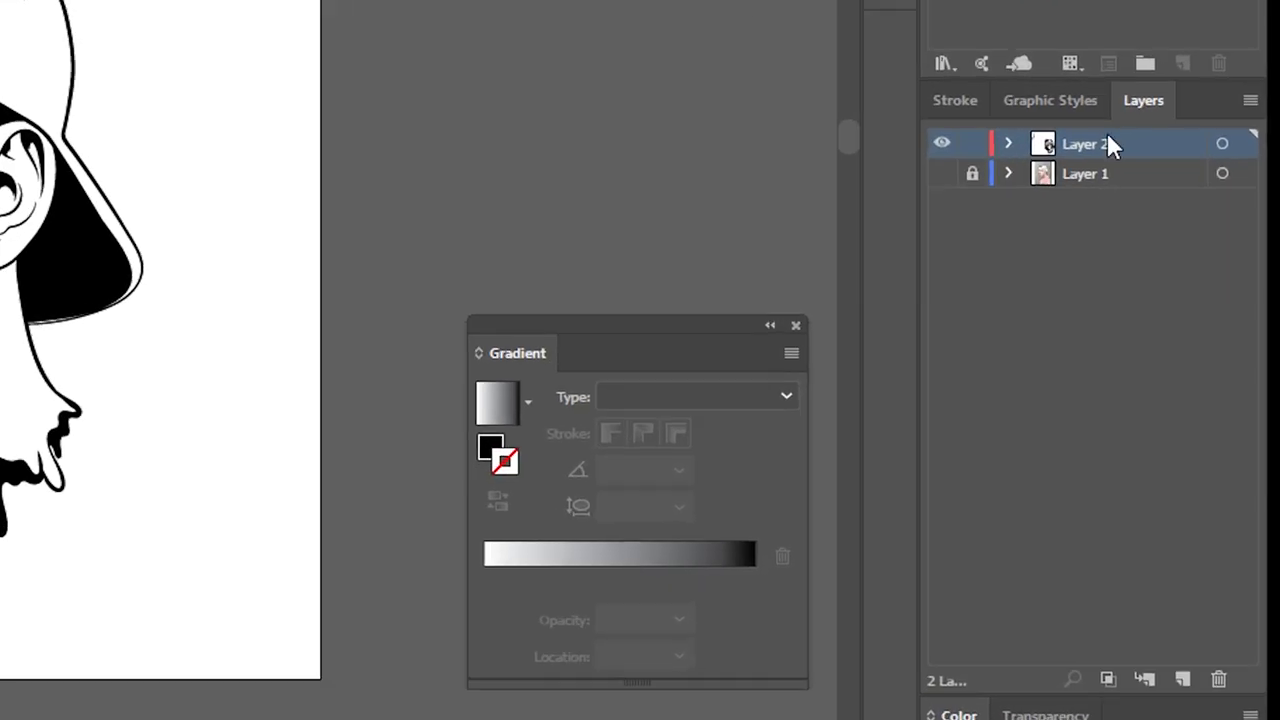
drag(1205, 371, 1212, 420)
drag(1125, 249, 1190, 686)
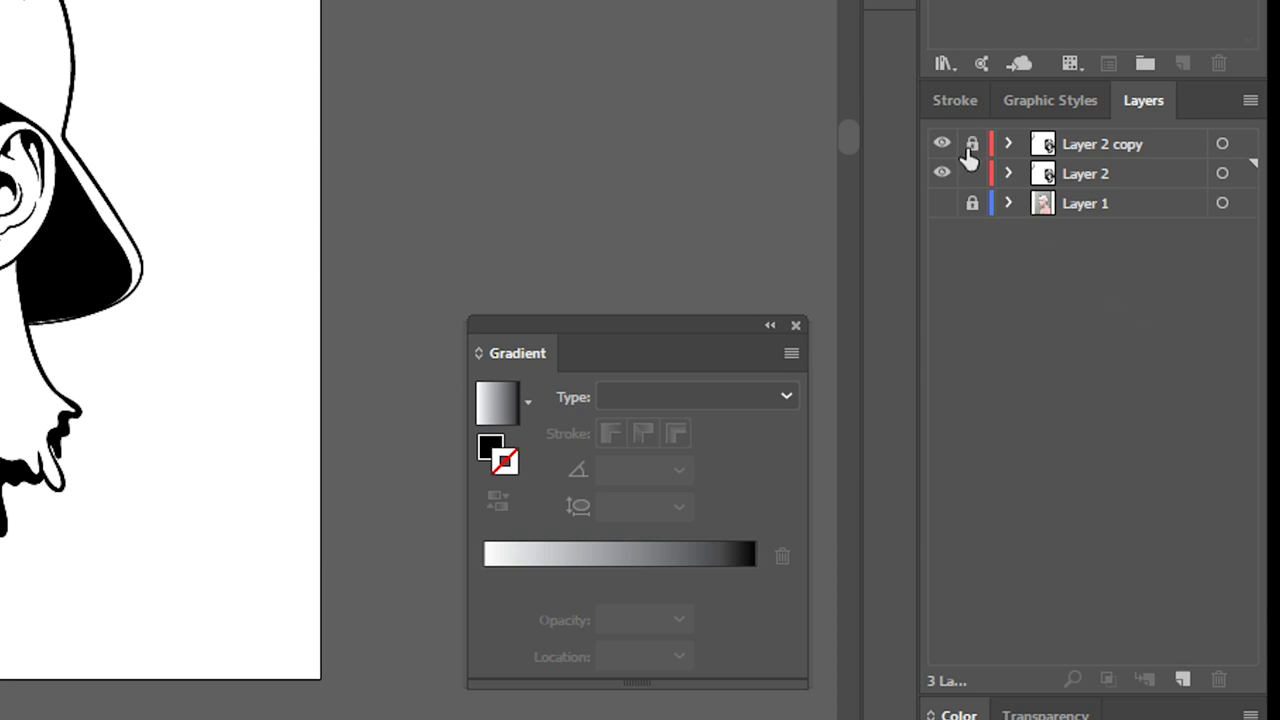
Set the rectangle fill on Layer 2 to a pale pink skin tone, FFBDB0
click(1086, 175)
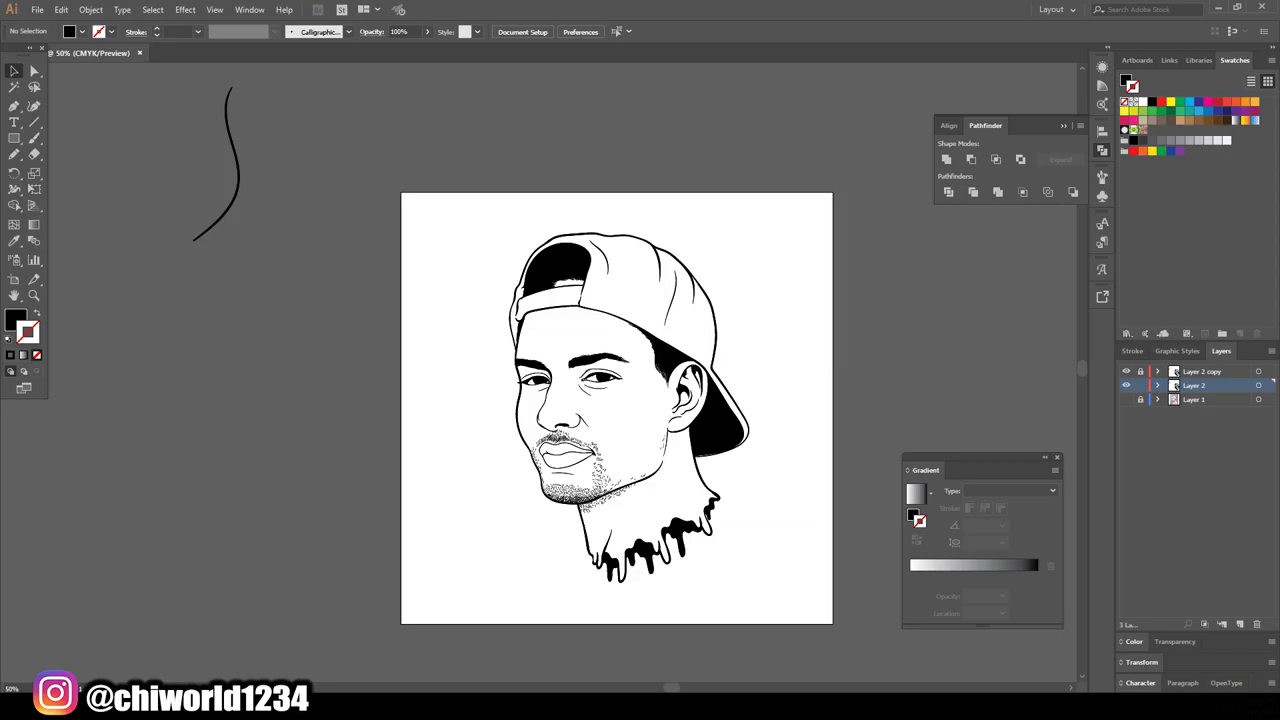
click(22, 142)
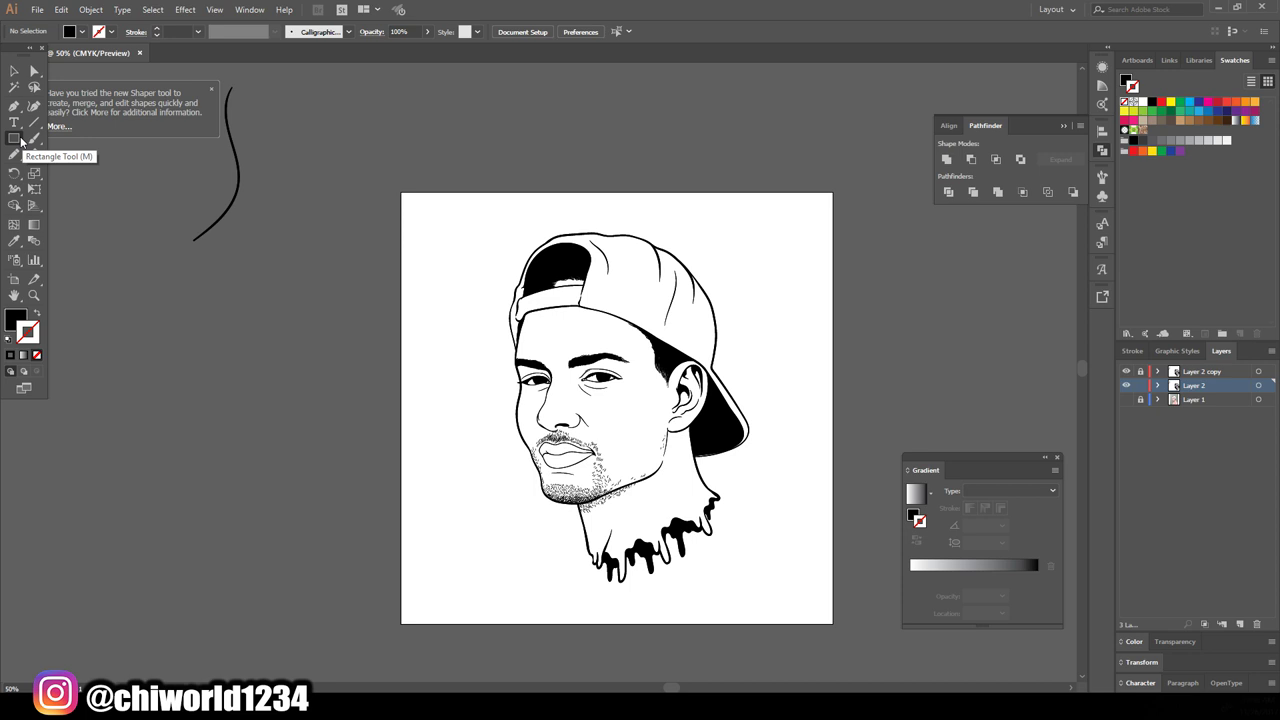
click(15, 320)
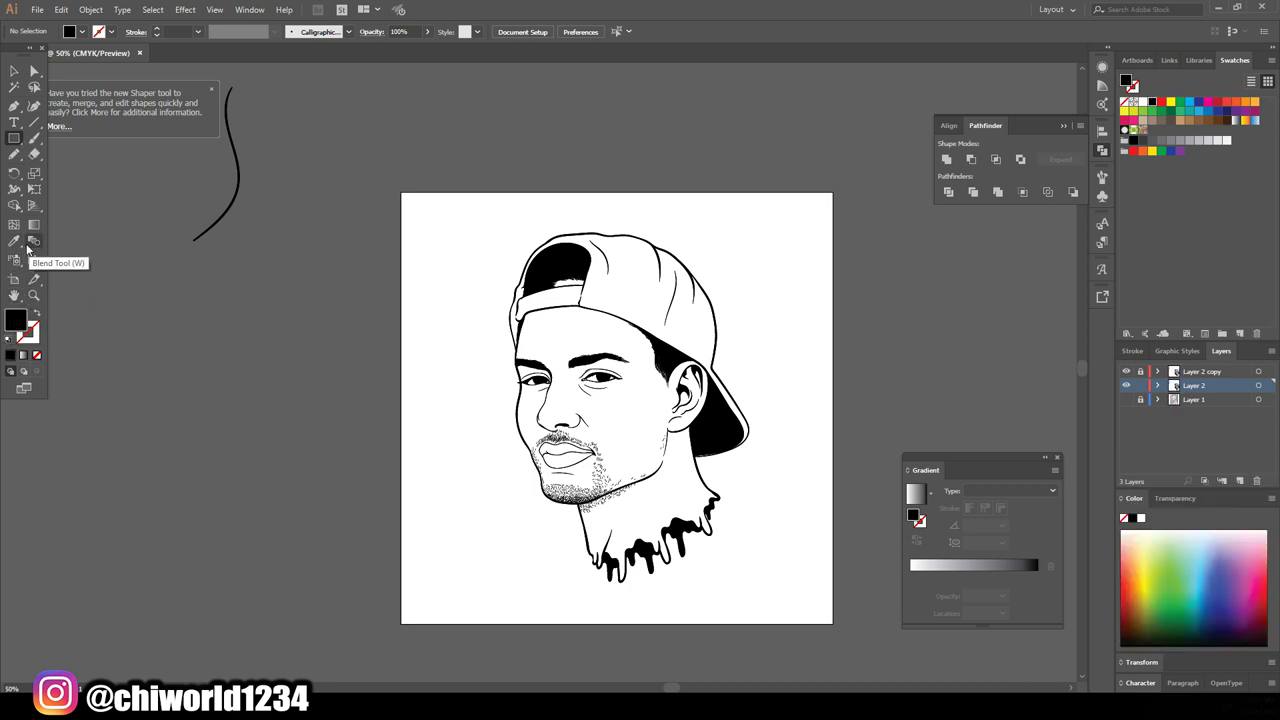
double_click(15, 320)
click(925, 675)
drag(925, 675, 925, 682)
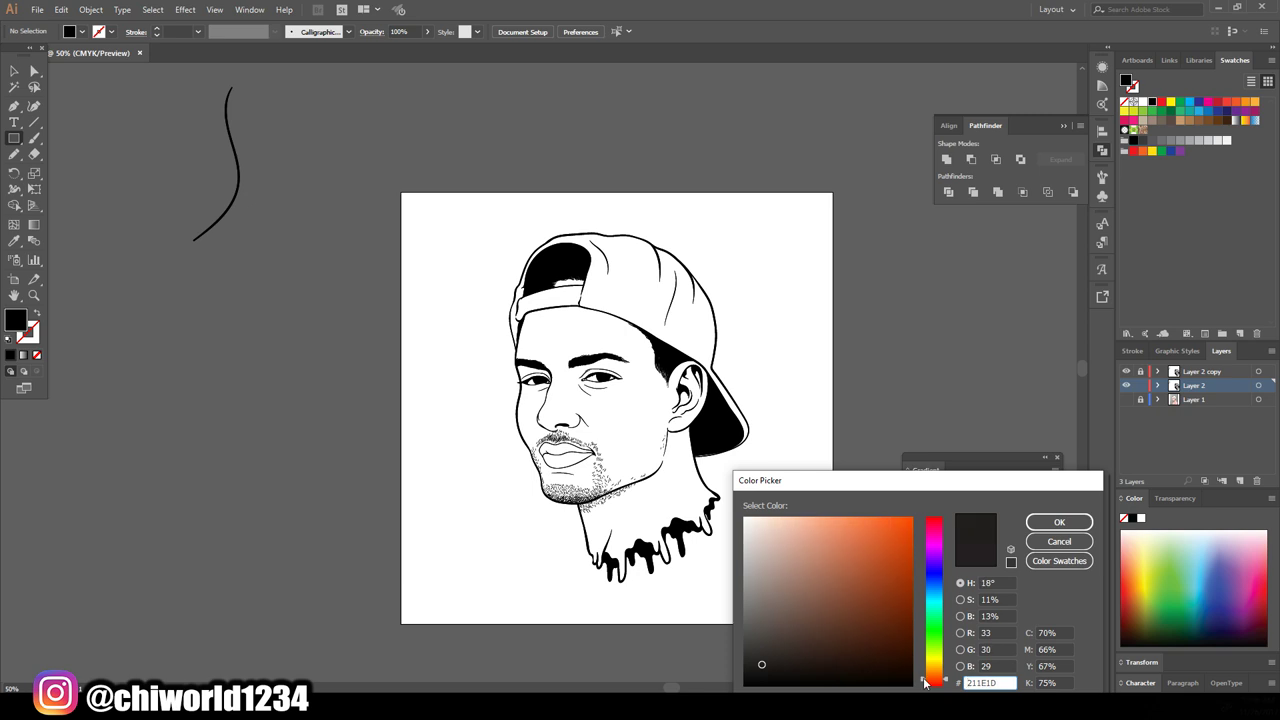
drag(771, 528, 794, 514)
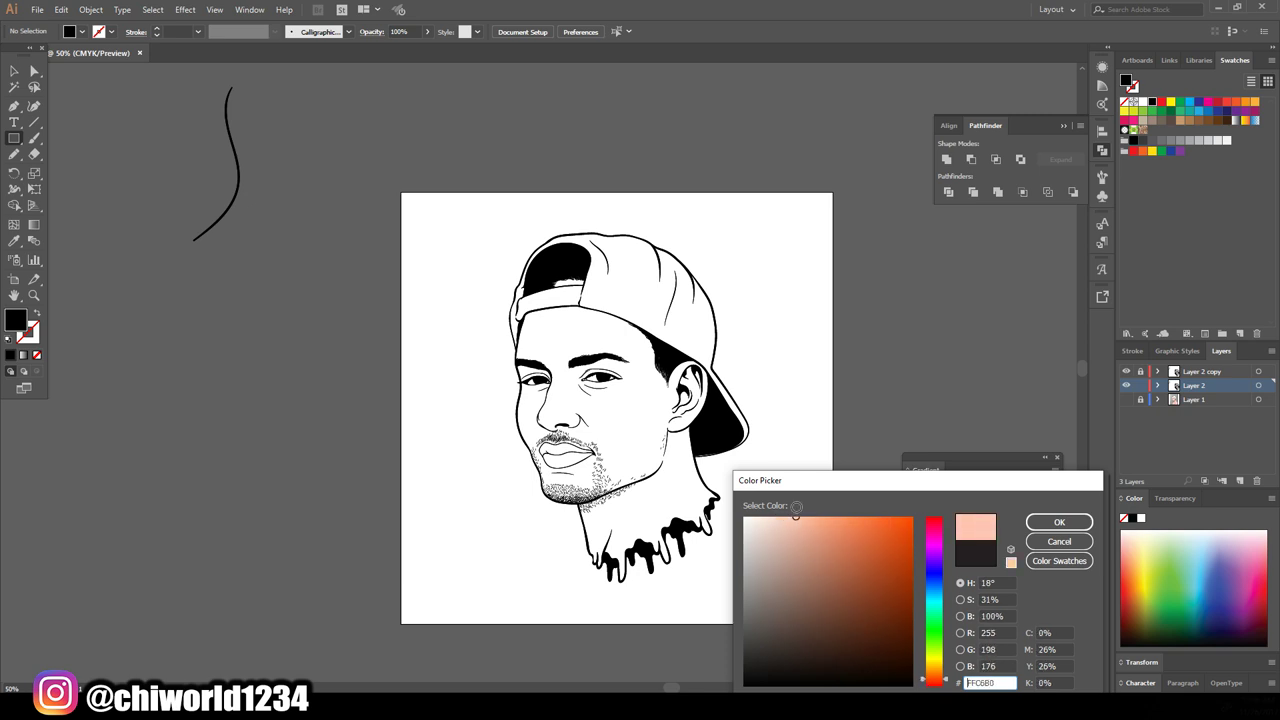
drag(935, 683, 935, 683)
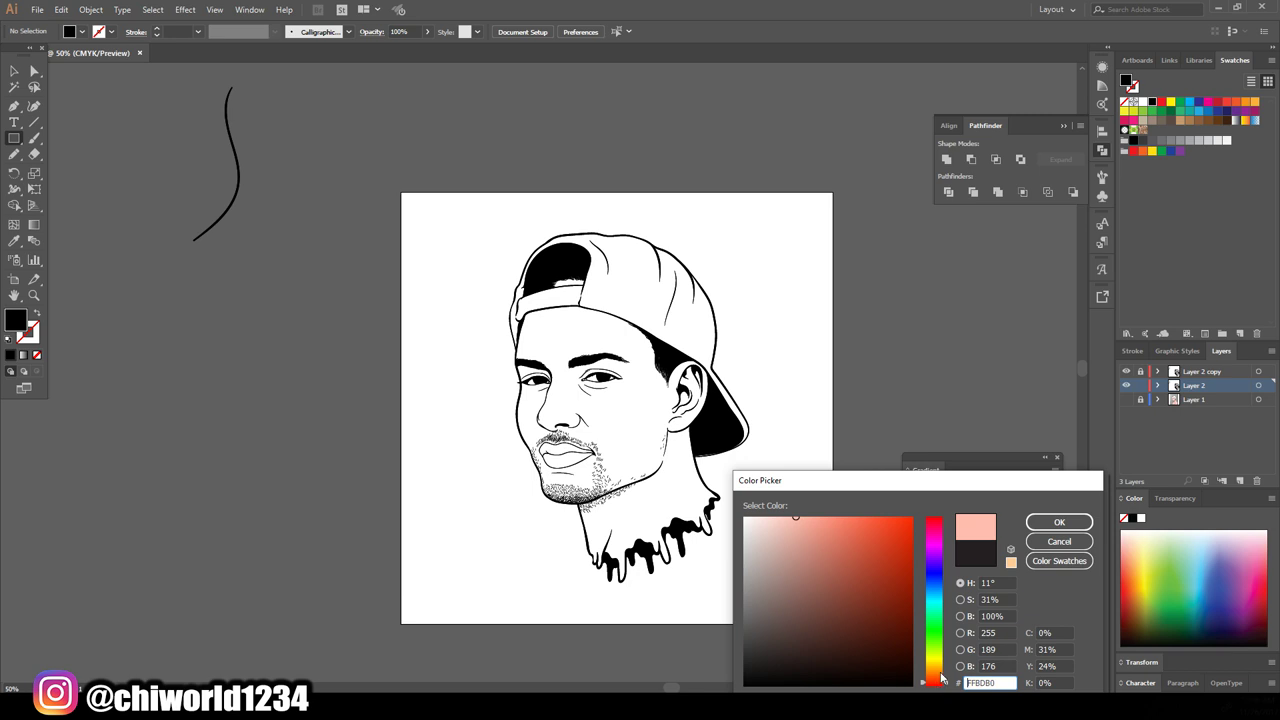
click(1059, 522)
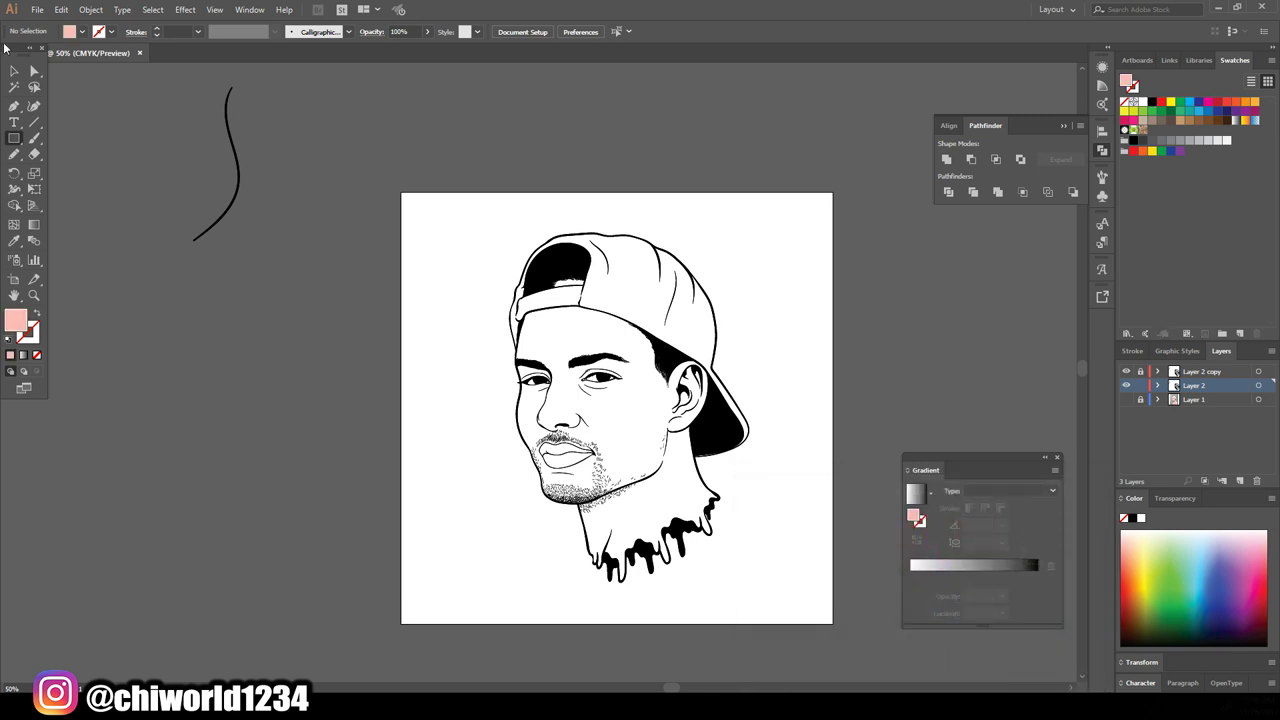
Draw a pink rectangle covering the artboard and send it behind the face
drag(456, 203, 848, 606)
key(v)
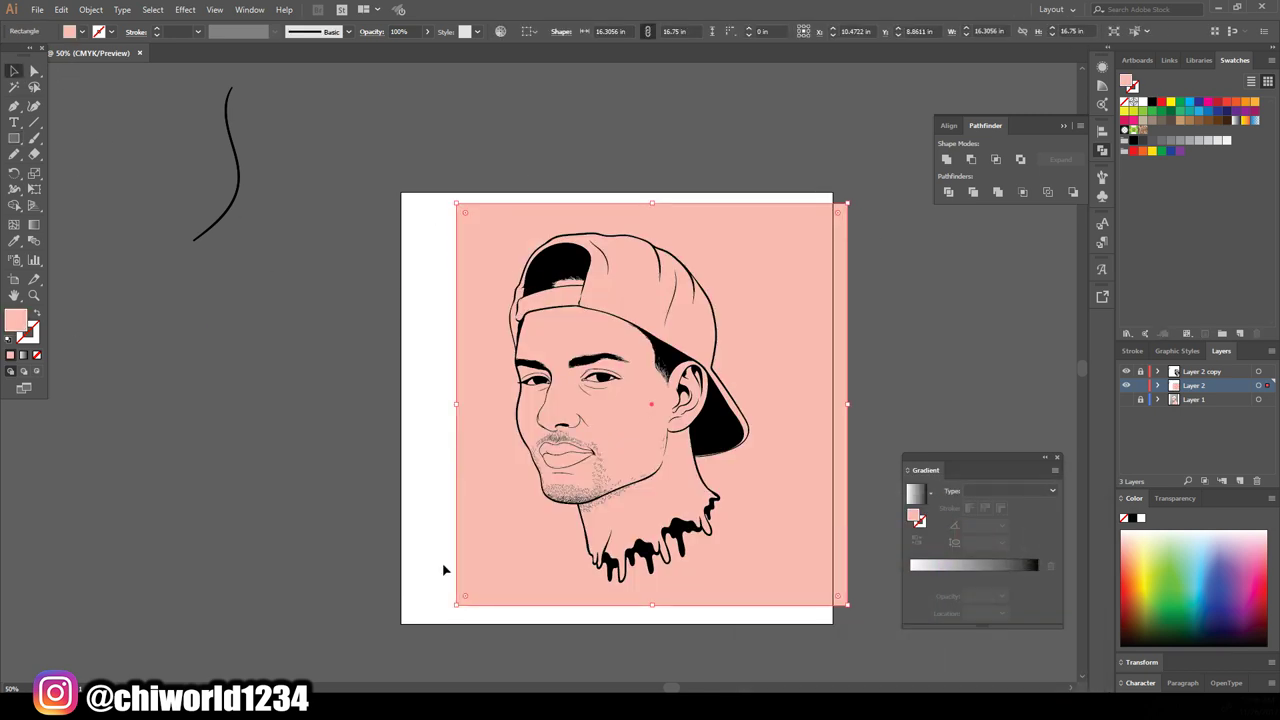
right_click(471, 214)
click(660, 468)
Isolate the face group and adjust its colour balance, nudging magenta and yellow up
right_click(829, 337)
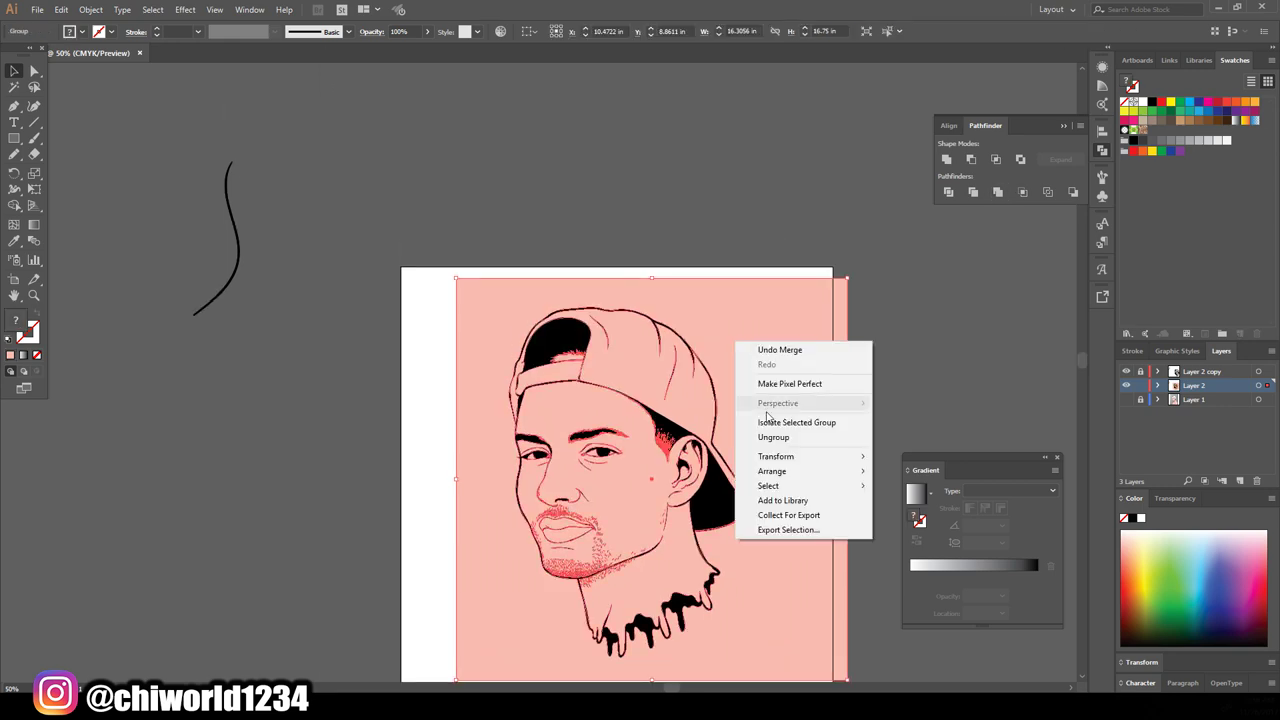
click(860, 420)
key(ctrl+a)
scroll(757, 418, up, 3)
click(61, 9)
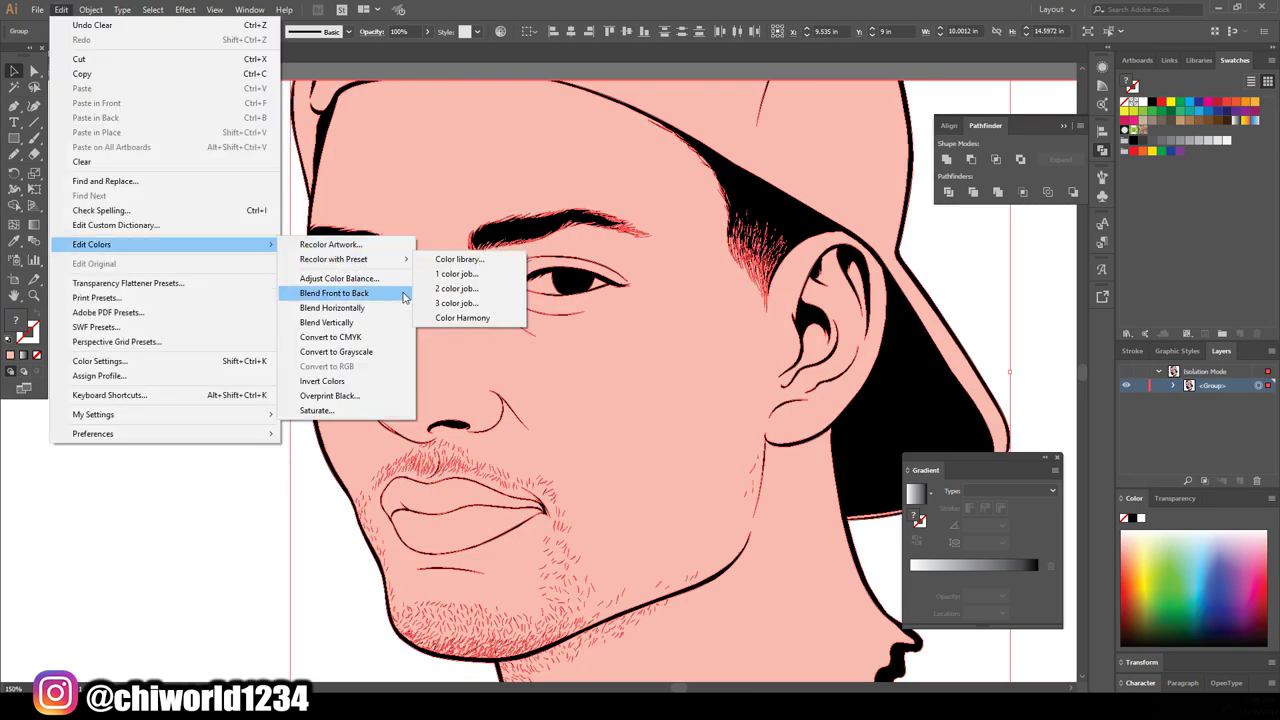
click(380, 276)
click(20, 225)
drag(124, 119, 125, 99)
click(124, 79)
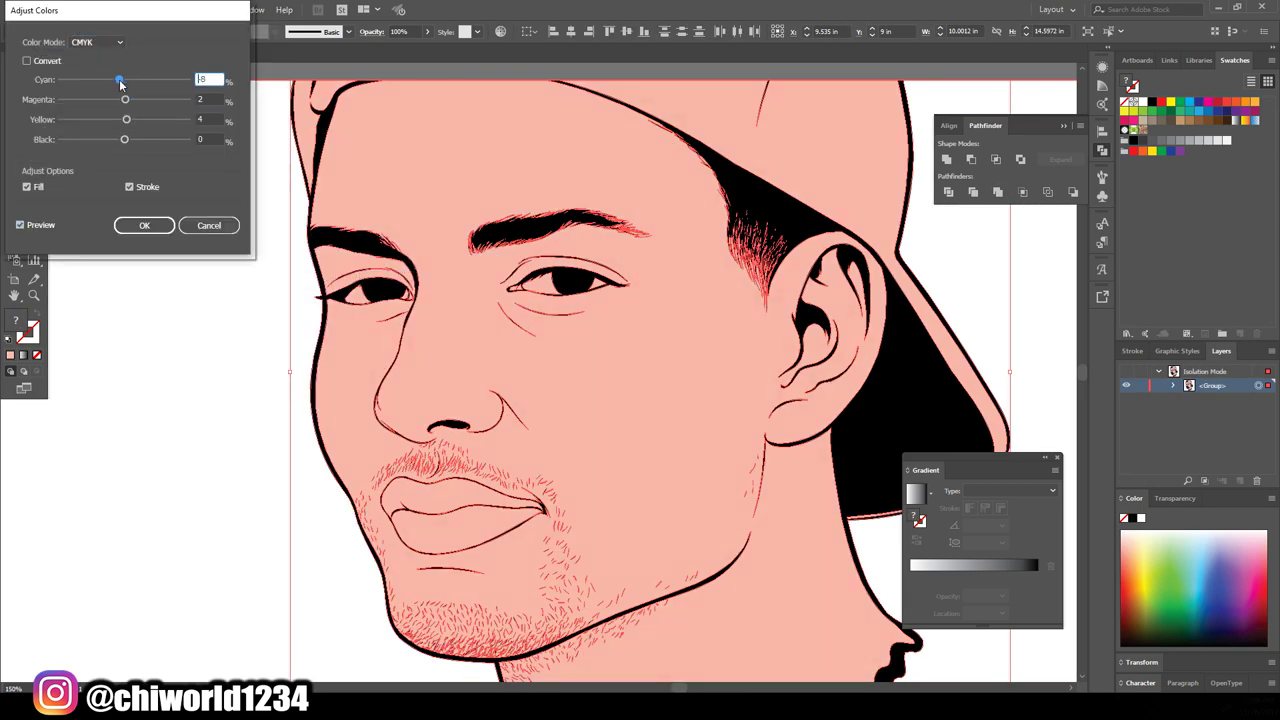
key(Tab)
key(Tab)
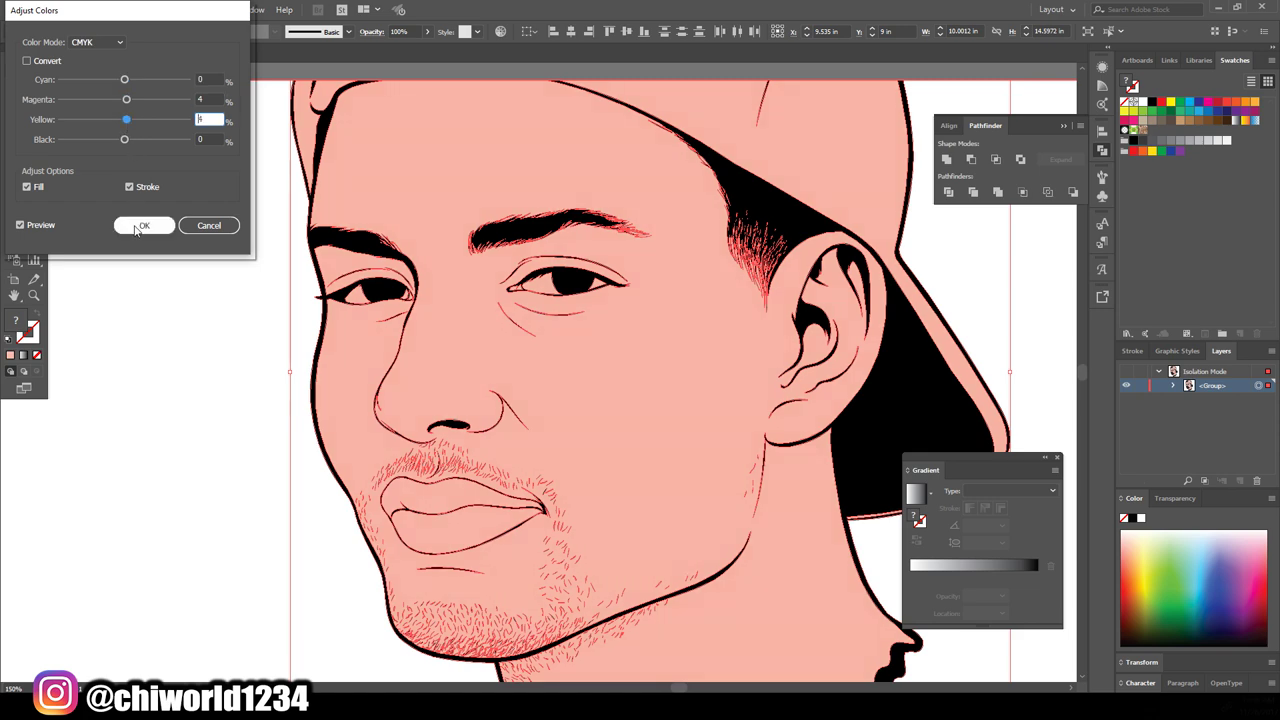
click(144, 225)
Fit the artboard in view, deselect, and select the cap shape
key(ctrl+0)
click(243, 350)
scroll(497, 254, up, 3)
click(497, 254)
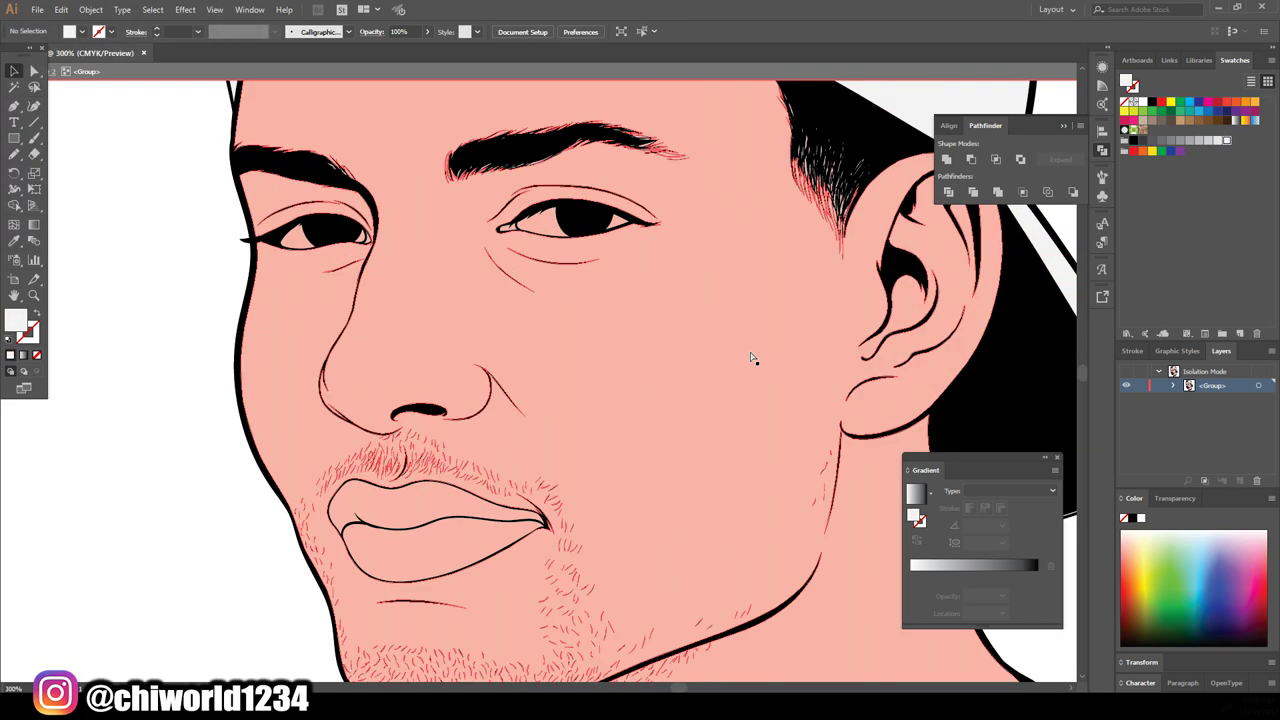
Fill the upper lip with a light mauve
scroll(800, 386, up, 5)
click(139, 268)
scroll(139, 268, down, 2)
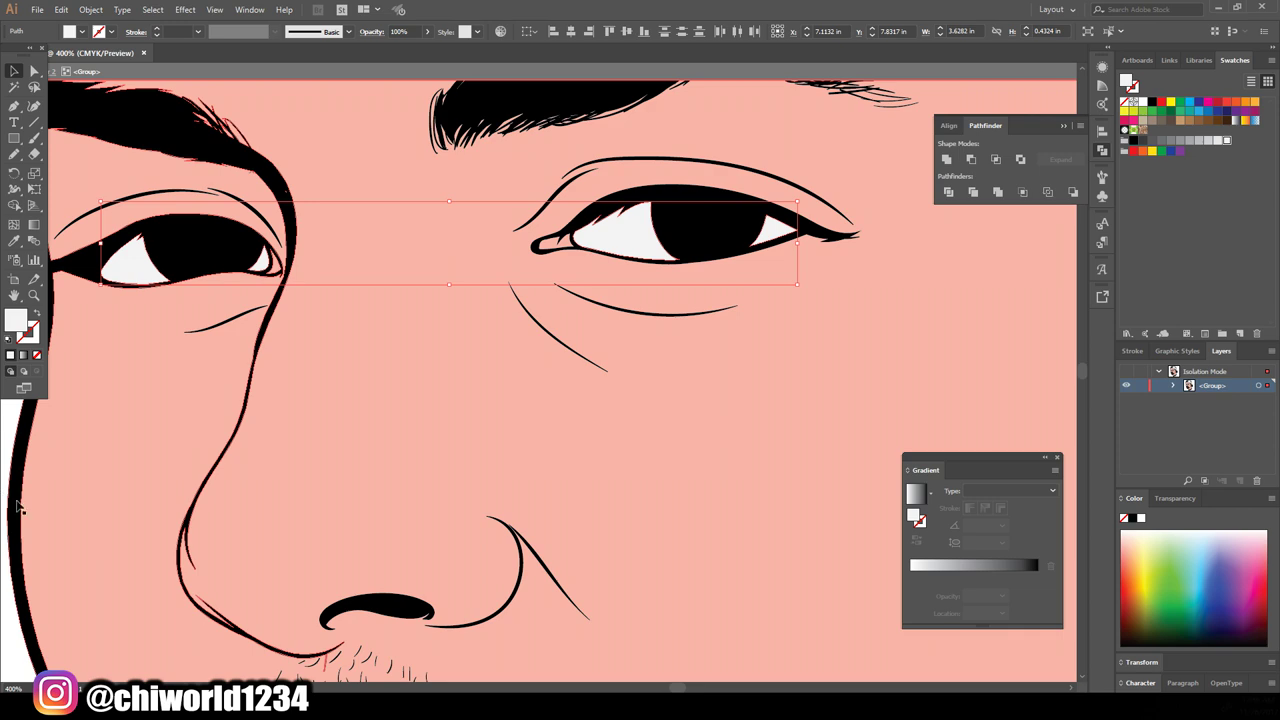
scroll(139, 268, down, 5)
scroll(540, 400, up, 6)
scroll(535, 315, up, 2)
click(535, 315)
double_click(913, 516)
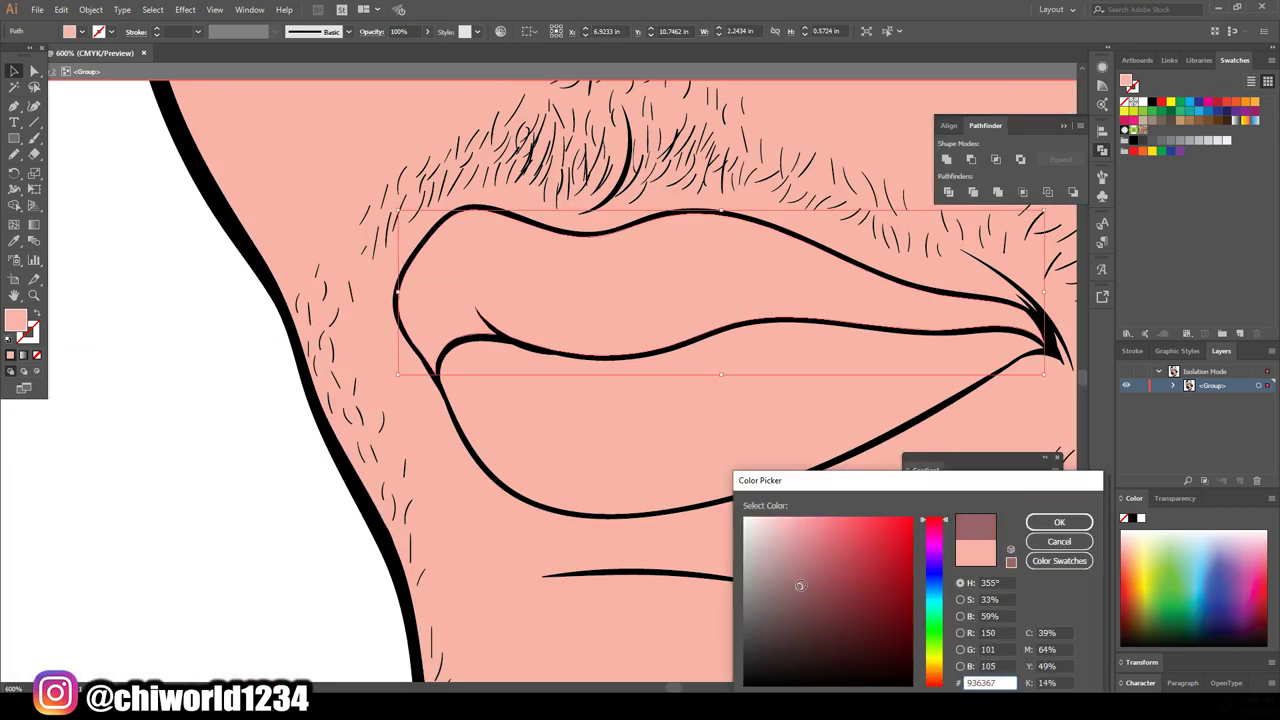
click(800, 564)
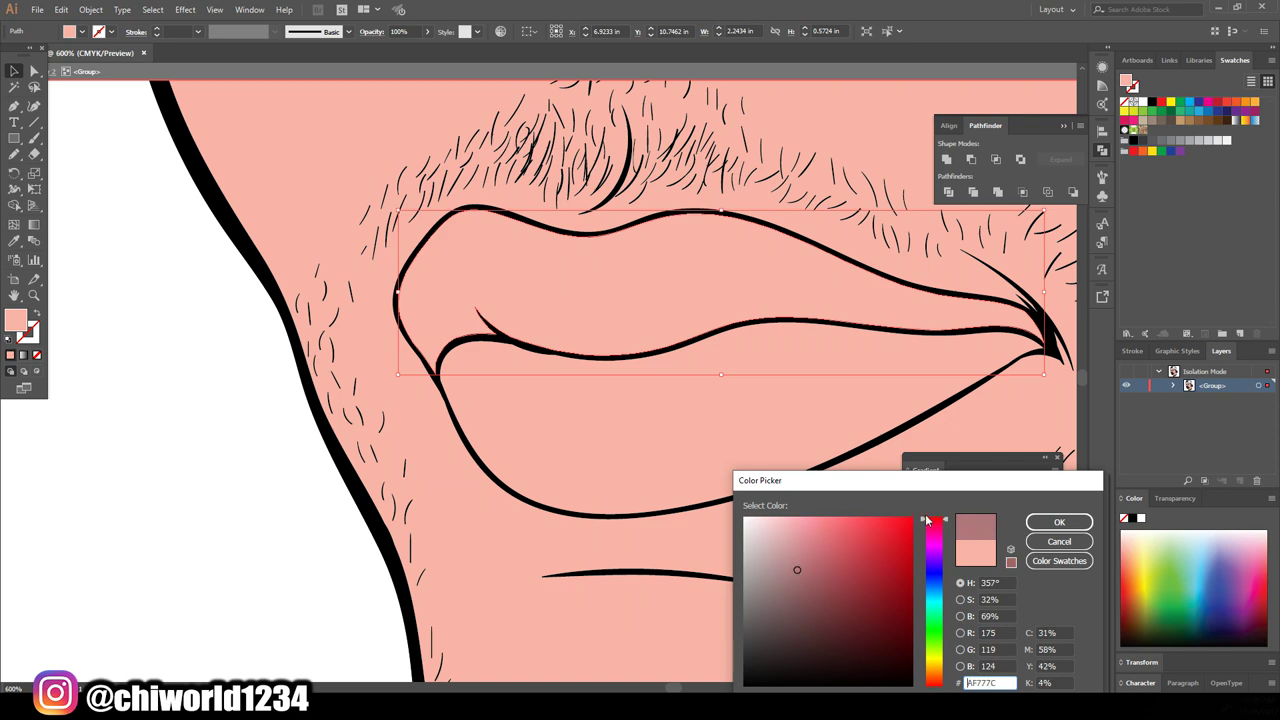
key(Return)
click(675, 512)
Fill the lower lip with pink and leave isolation mode
double_click(913, 516)
click(805, 531)
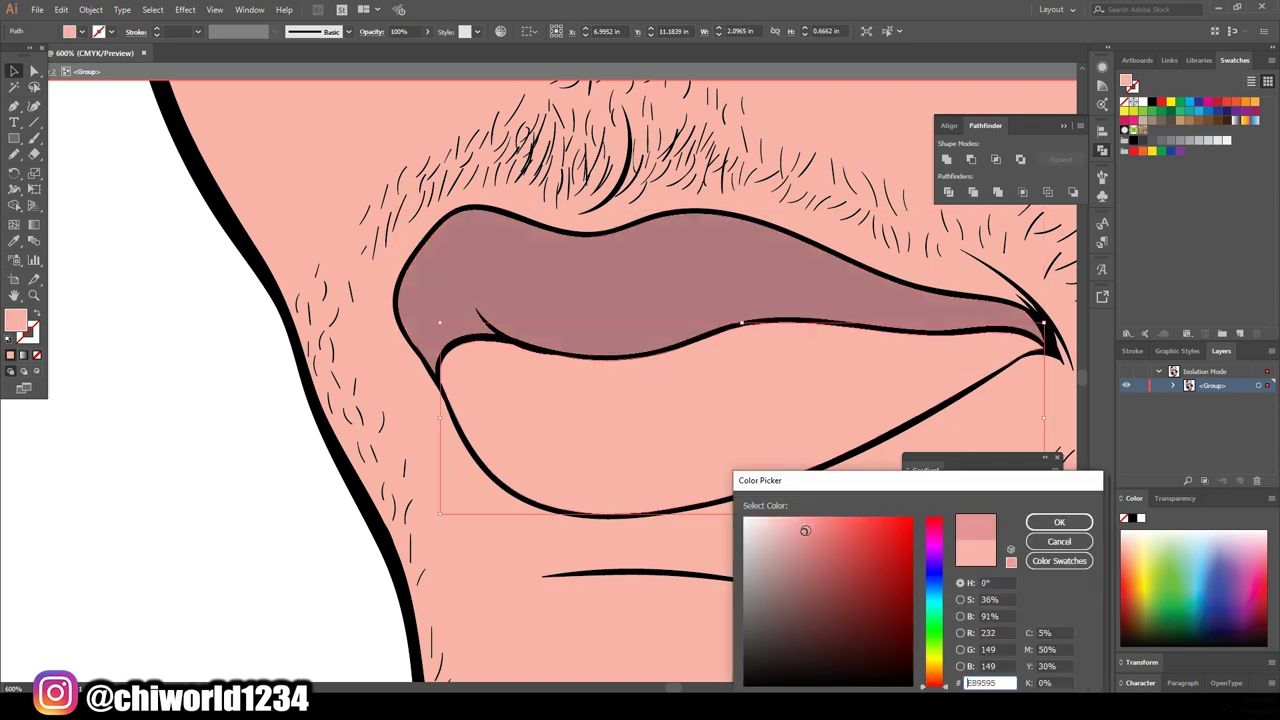
key(Return)
key(Escape)
Sample a pink fill onto the tear duct and reselect the whole face group
scroll(157, 409, down, 3)
scroll(229, 360, up, 2)
scroll(250, 378, up, 2)
double_click(252, 378)
scroll(543, 375, down, 5)
key(i)
key(ctrl+a)
key(v)
Rebalance the face group's colours with Adjust Color Balance and refit the view
scroll(757, 220, down, 5)
scroll(684, 300, up, 5)
click(61, 9)
mouse_move(243, 236)
click(320, 282)
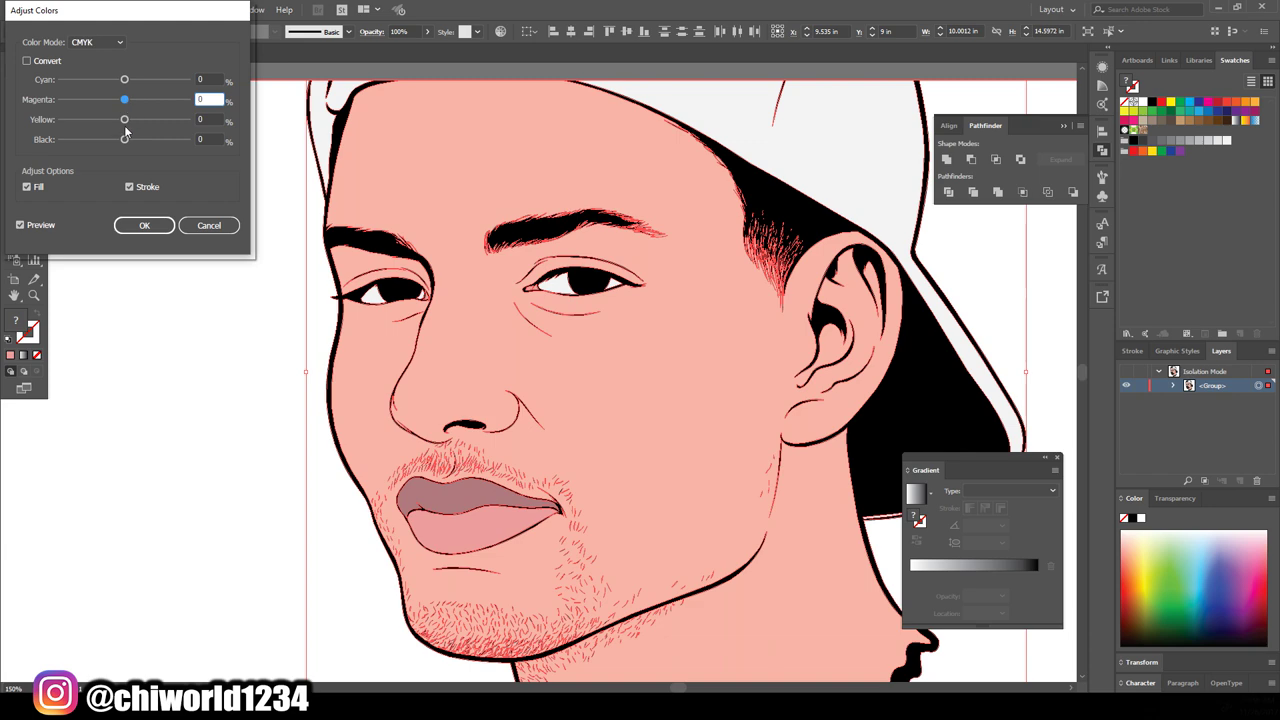
key(Tab)
click(144, 225)
key(ctrl+0)
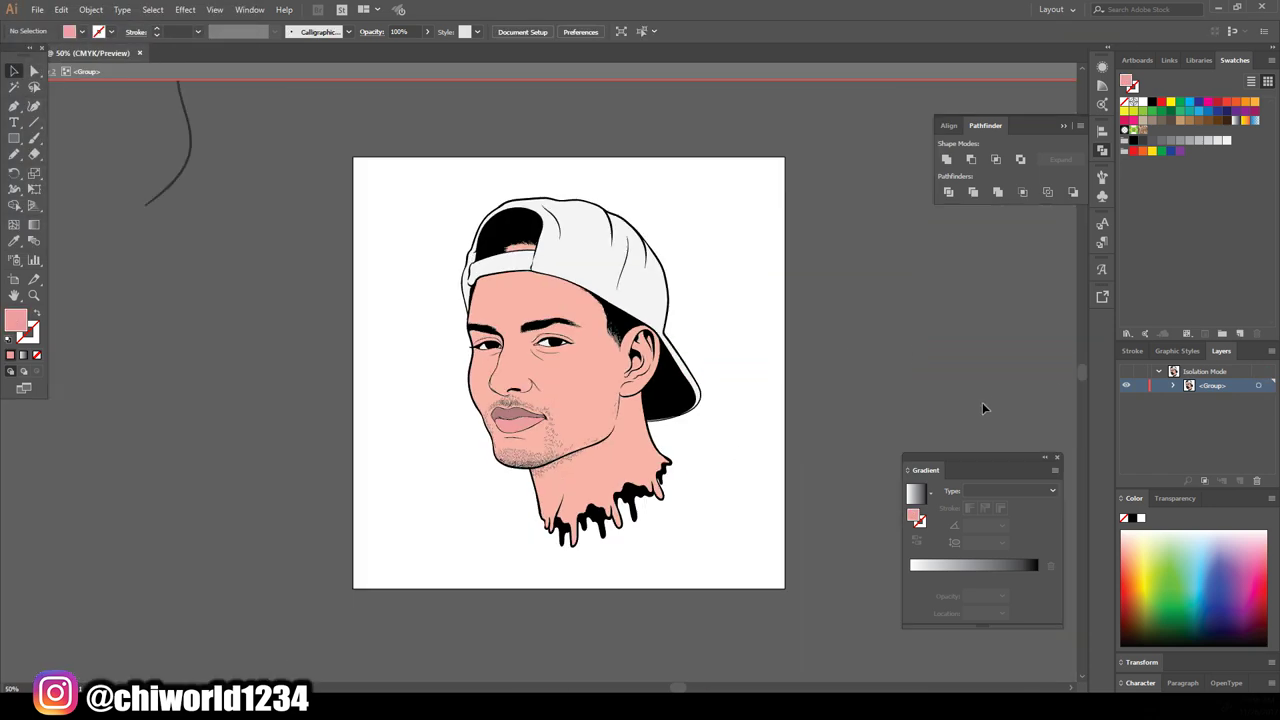
key(ctrl+plus)
Exit isolation mode and zoom in on the cap and hair area
click(1122, 369)
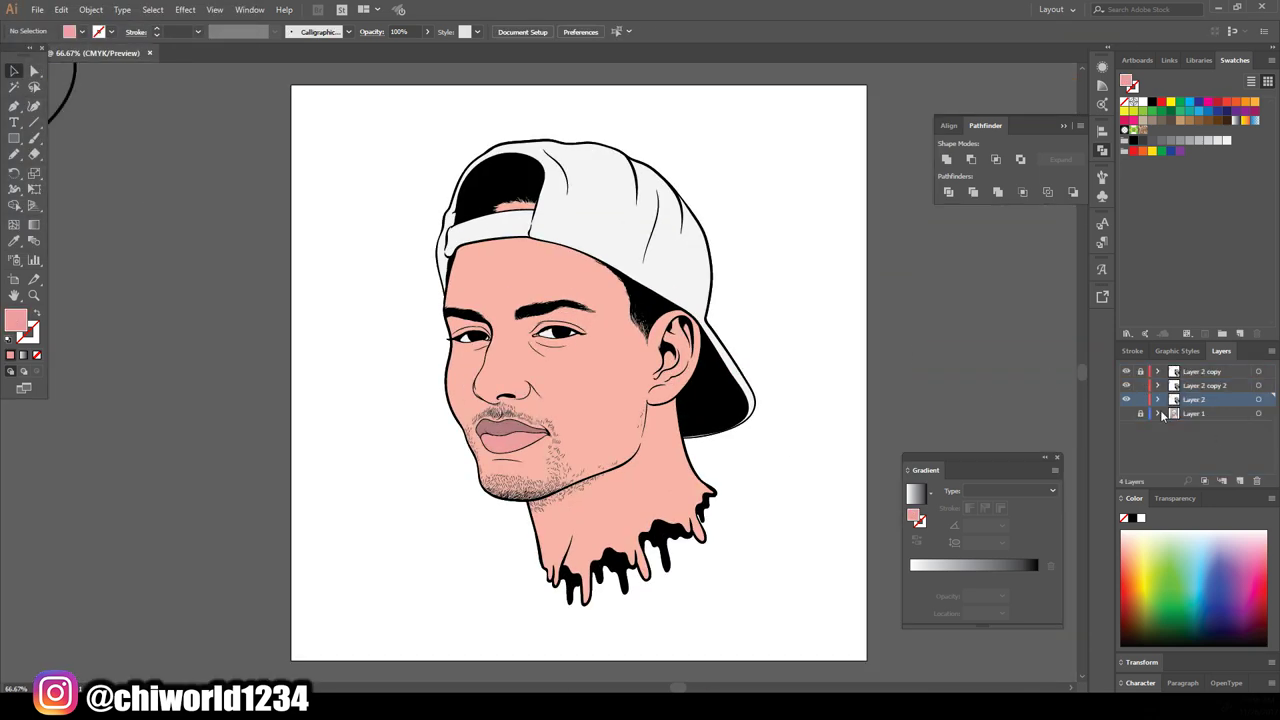
key(a)
click(510, 207)
drag(657, 286, 343, 294)
key(ctrl+plus)
key(ctrl+plus)
key(ctrl+plus)
key(ctrl+shift+a)
key(ctrl+plus)
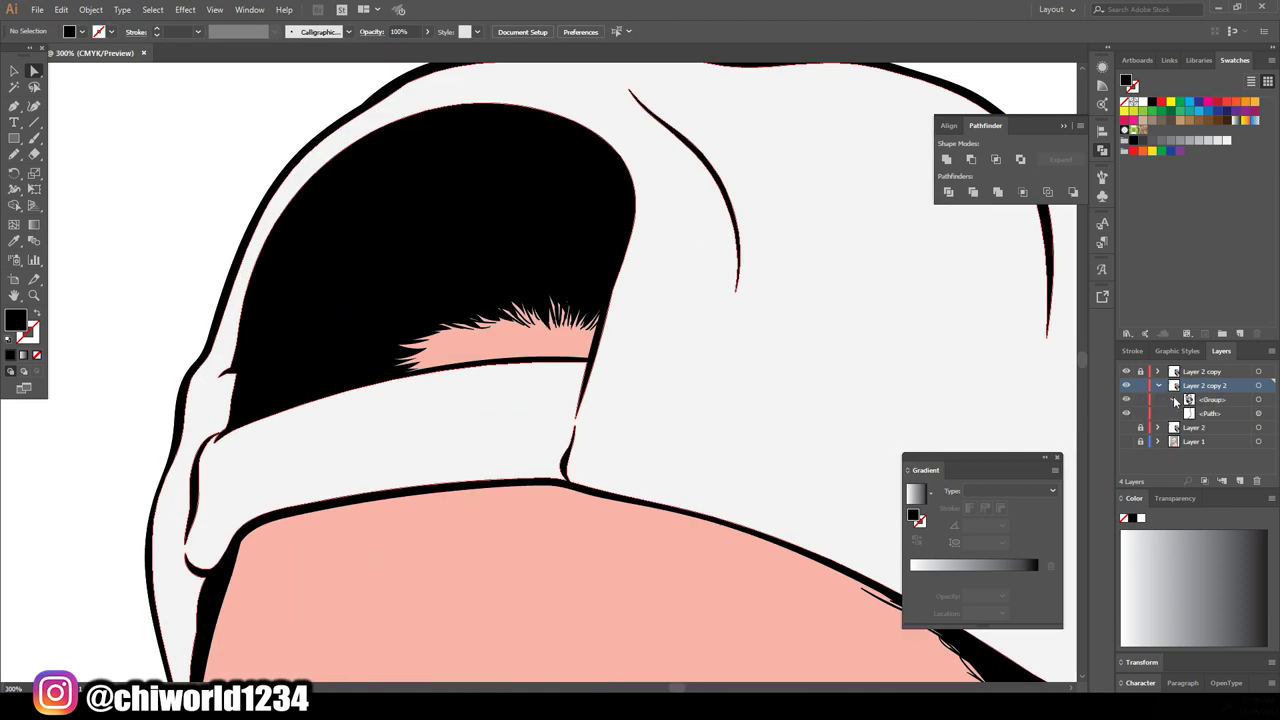
Delete the stray pink hair-tip path from Layer 2 copy 2 under the cap
click(1158, 385)
scroll(1176, 404, down, 5)
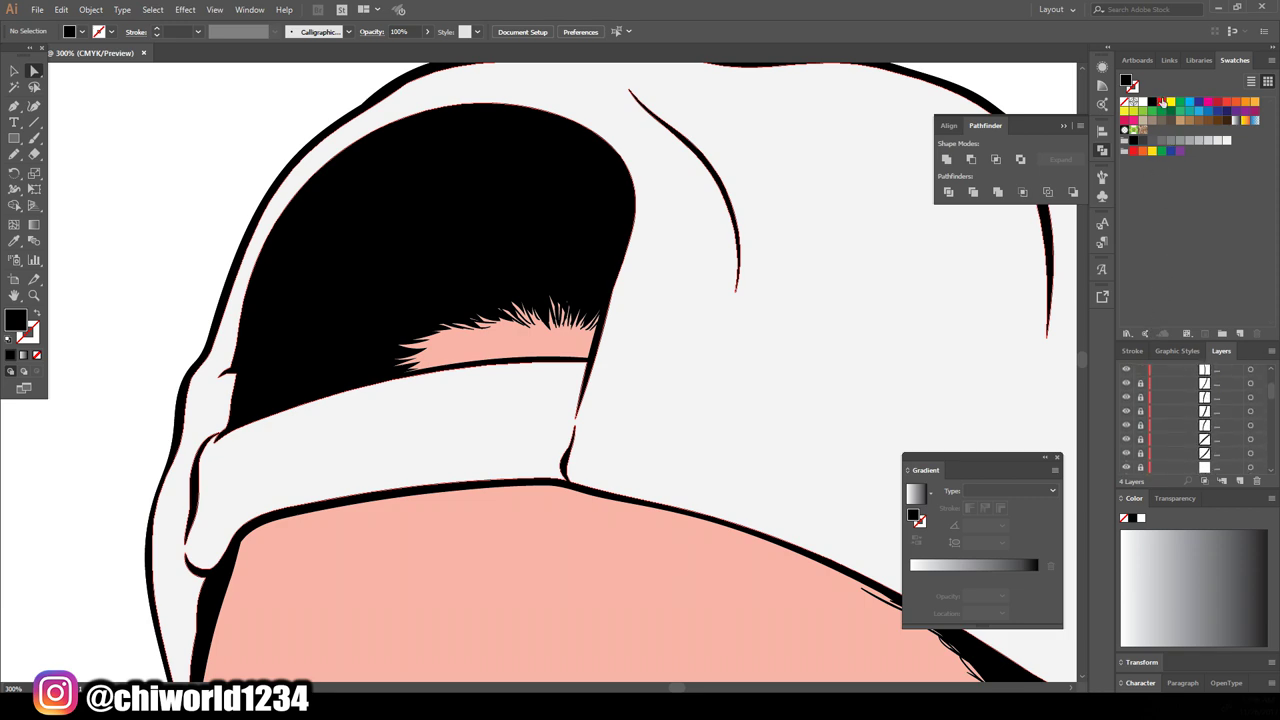
click(525, 351)
key(Delete)
scroll(520, 300, down, 2)
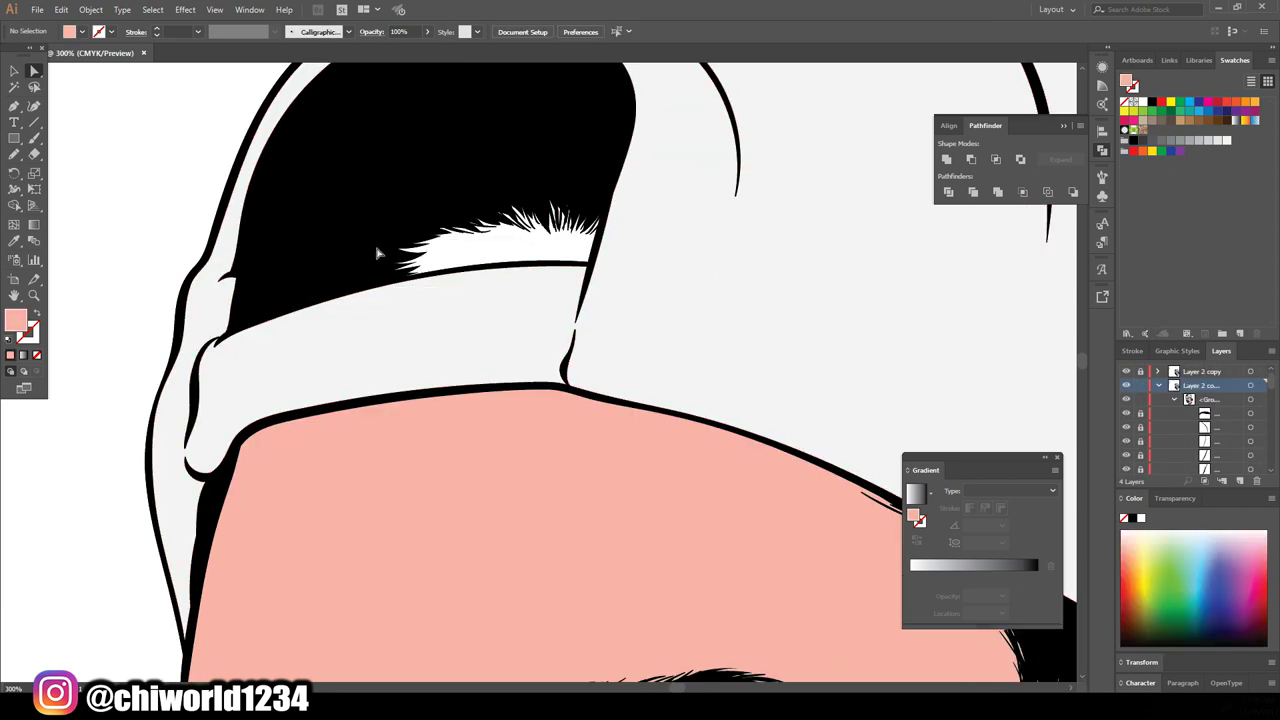
scroll(508, 408, down, 3)
scroll(400, 443, down, 2)
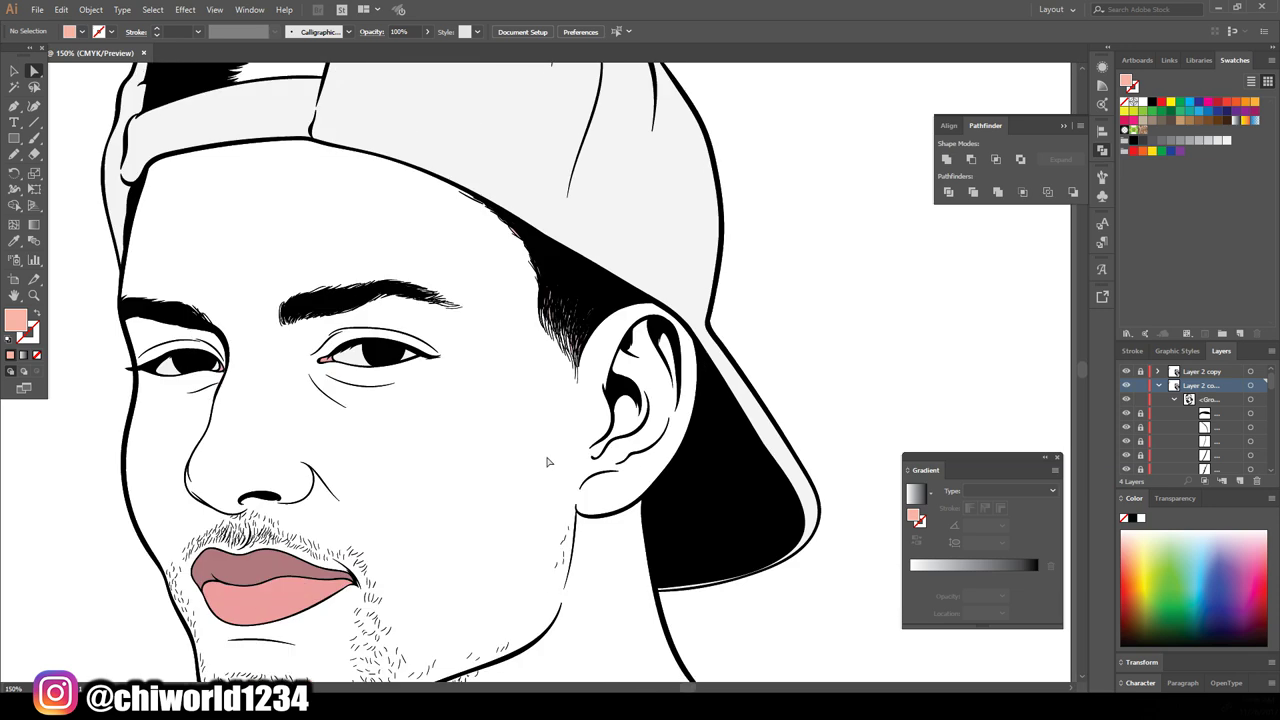
scroll(530, 440, up, 5)
scroll(446, 266, up, 1)
drag(367, 195, 440, 150)
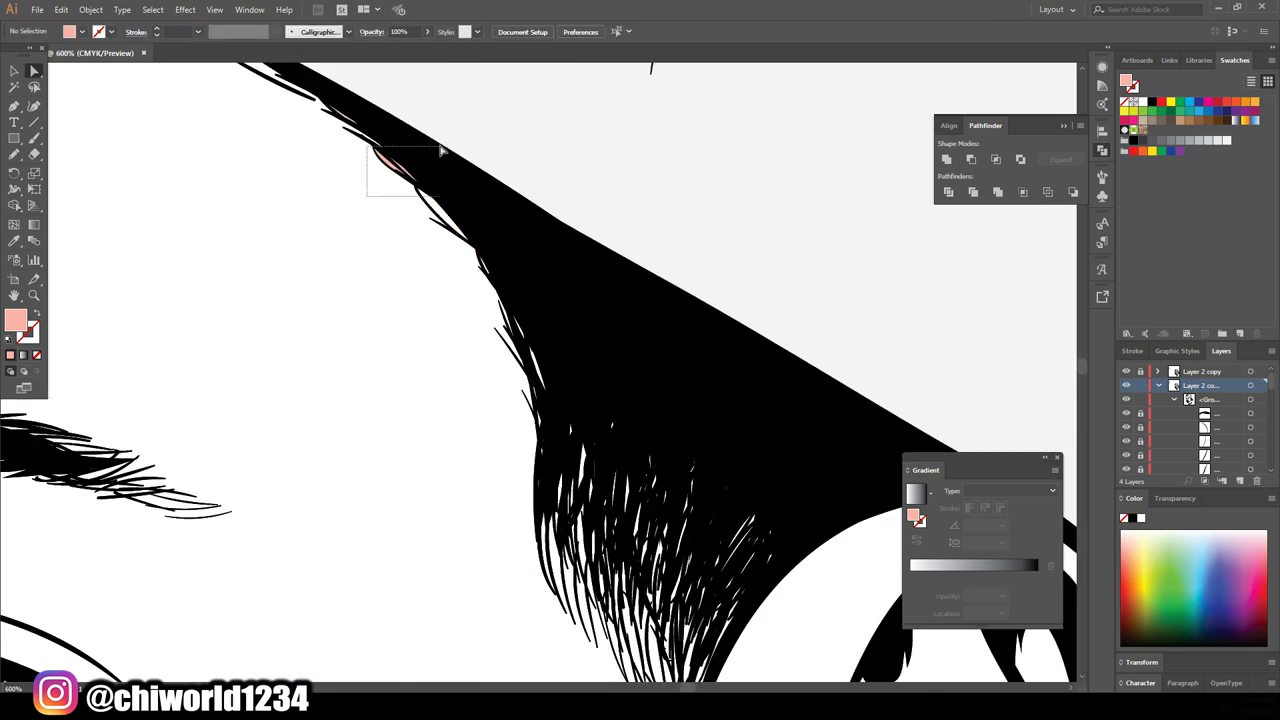
scroll(440, 150, down, 2)
scroll(330, 300, down, 2)
scroll(325, 312, up, 1)
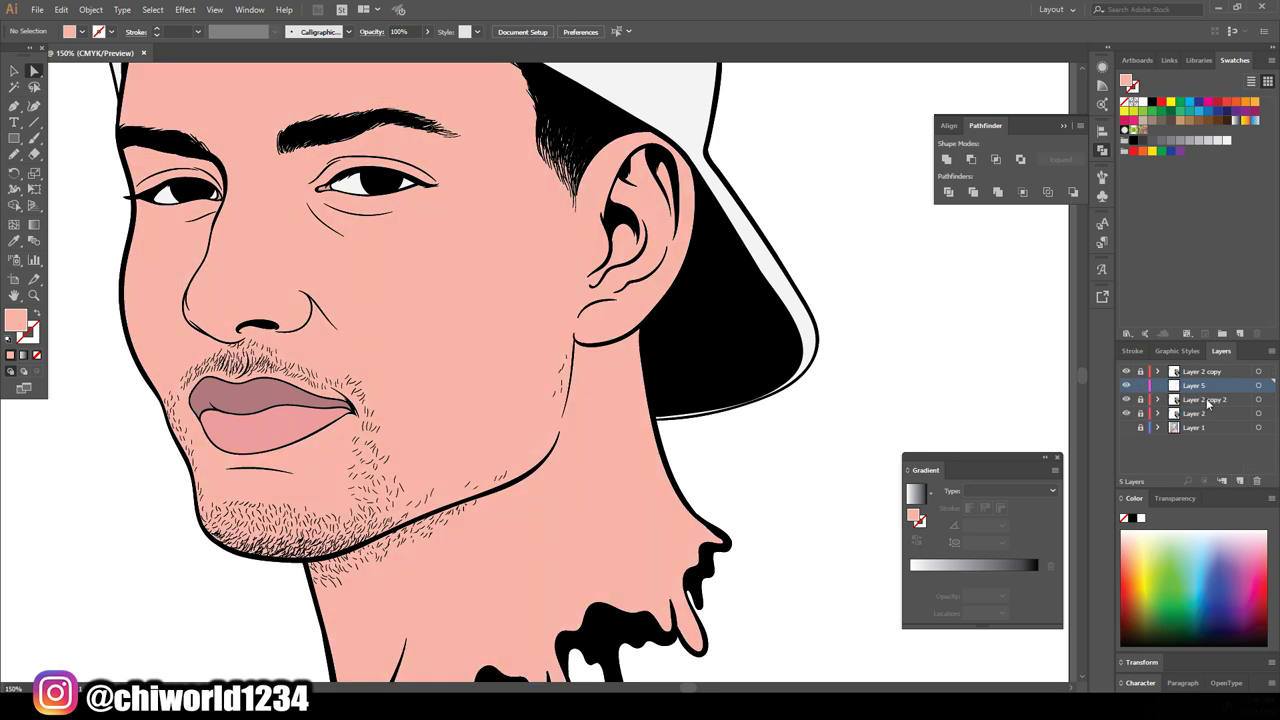
key(ctrl+minus)
Set the fill to the darker rose skin shadow colour for pencil shading
double_click(15, 320)
click(800, 579)
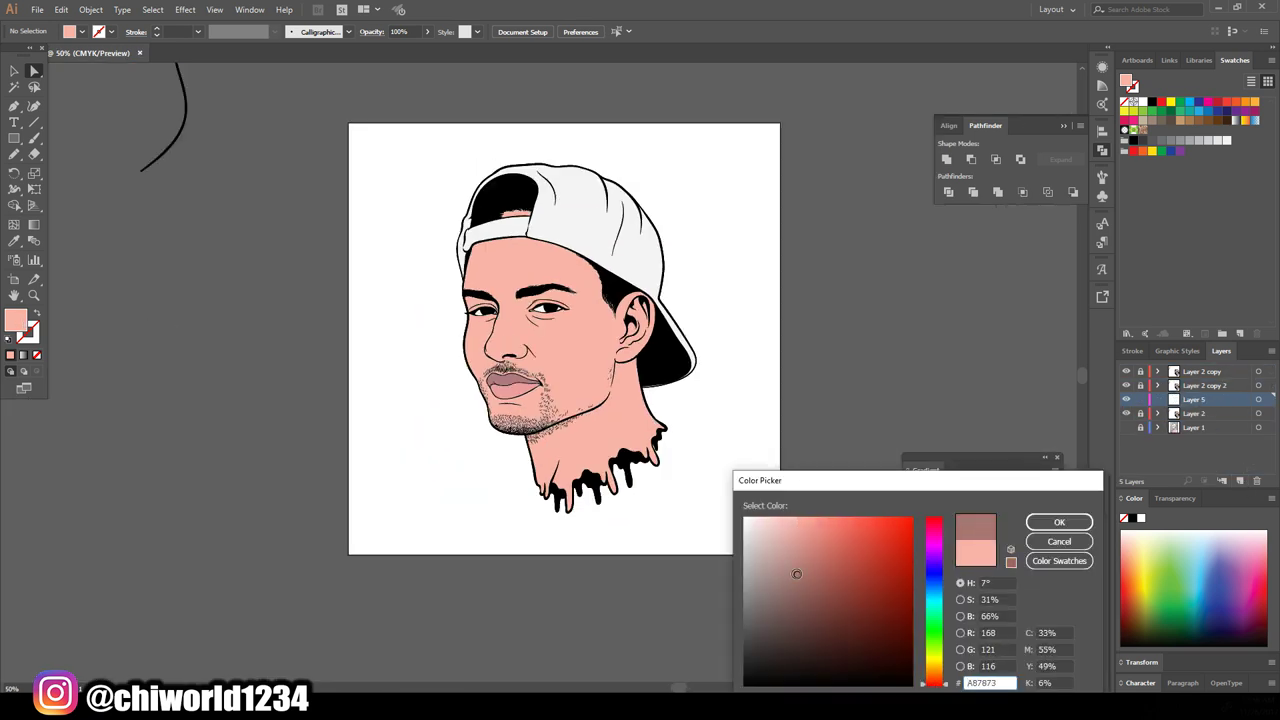
click(1059, 522)
key(n)
scroll(473, 305, up, 5)
Draw closed shadow shapes over both eyelids and up toward the eyebrow
drag(750, 413, 630, 362)
drag(524, 347, 770, 460)
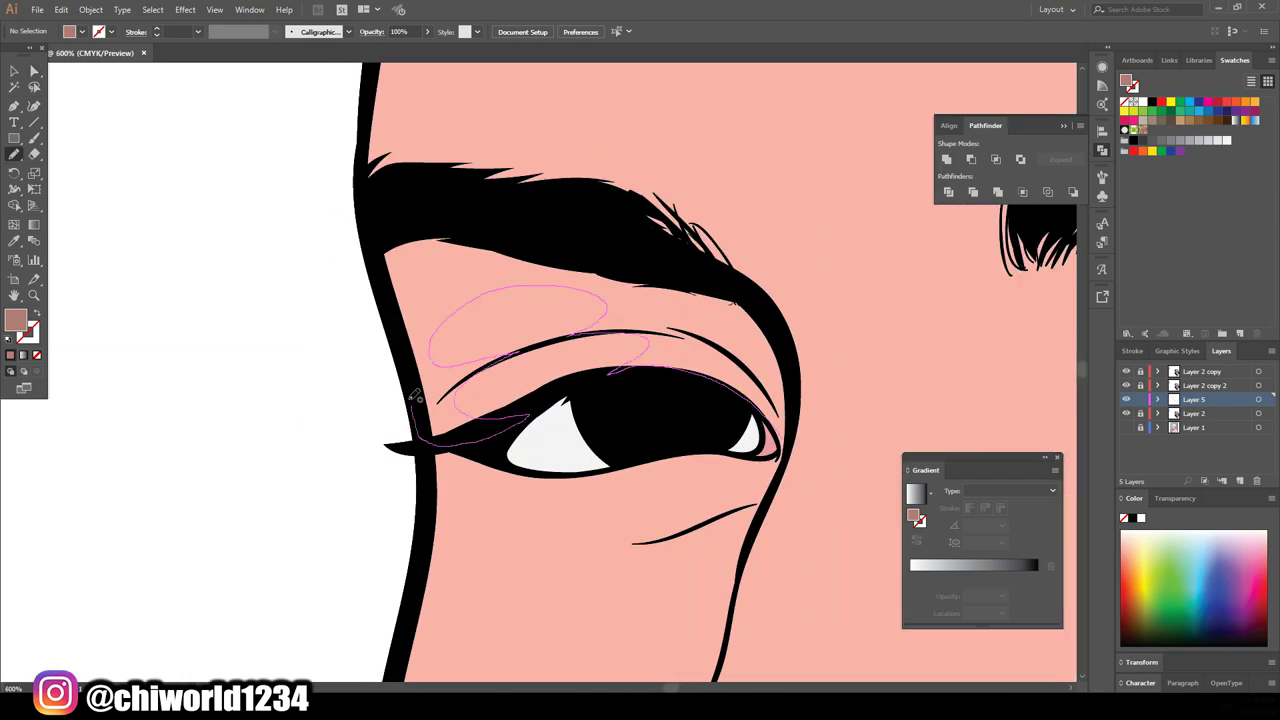
key(ctrl+minus)
key(ctrl+minus)
key(ctrl+minus)
scroll(710, 377, up, 5)
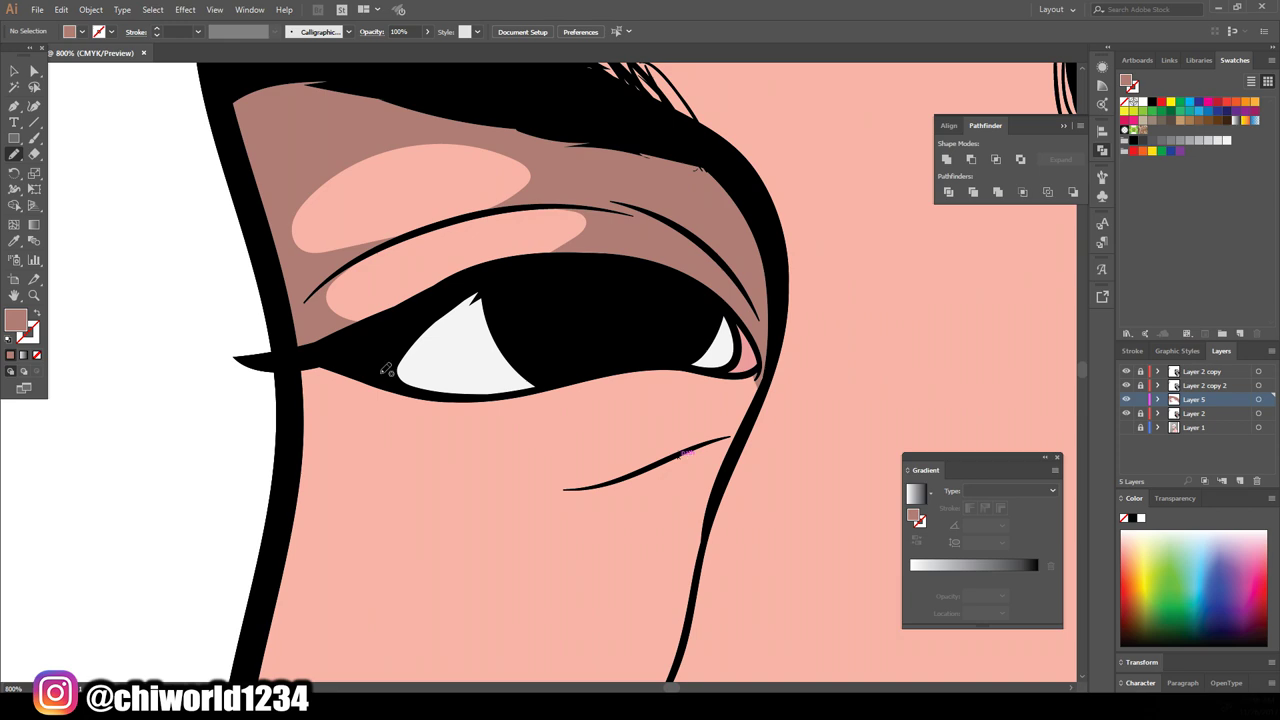
drag(585, 362, 736, 450)
drag(398, 463, 360, 395)
scroll(600, 400, down, 3)
scroll(881, 591, up, 2)
scroll(881, 591, up, 1)
drag(725, 395, 467, 224)
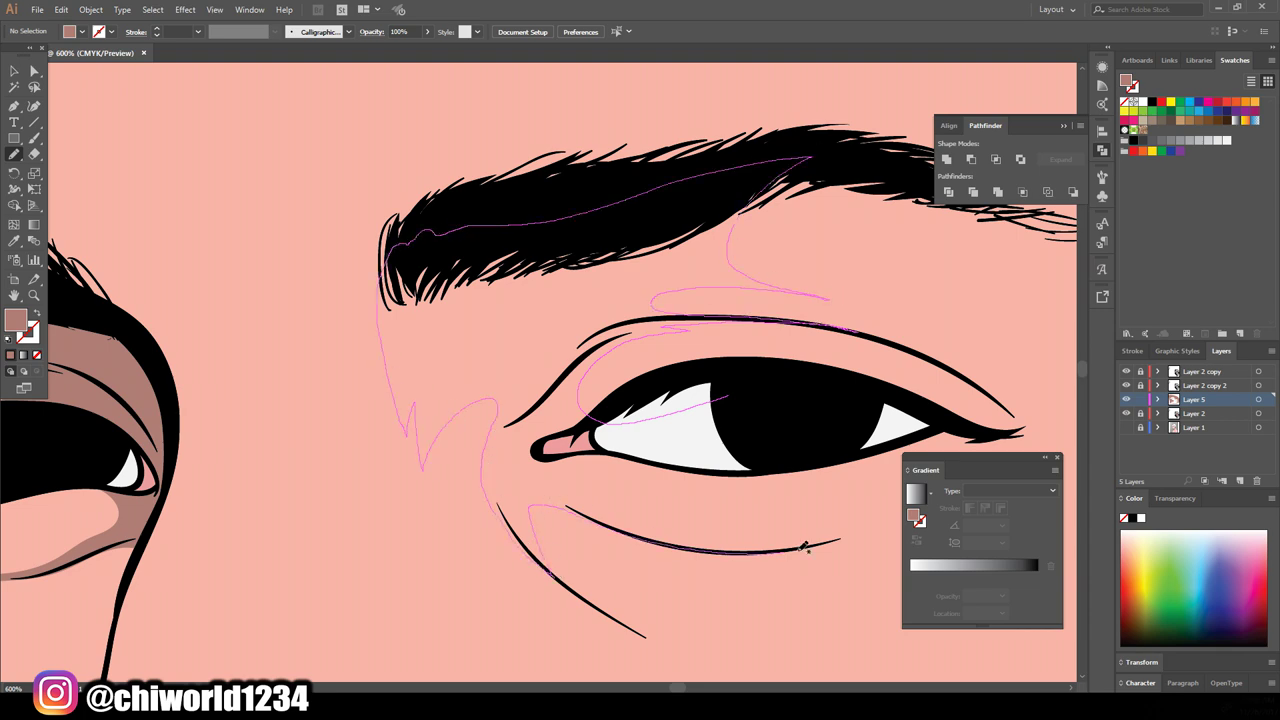
Draw a closed shadow shape under the nose
scroll(591, 481, down, 2)
scroll(600, 450, down, 3)
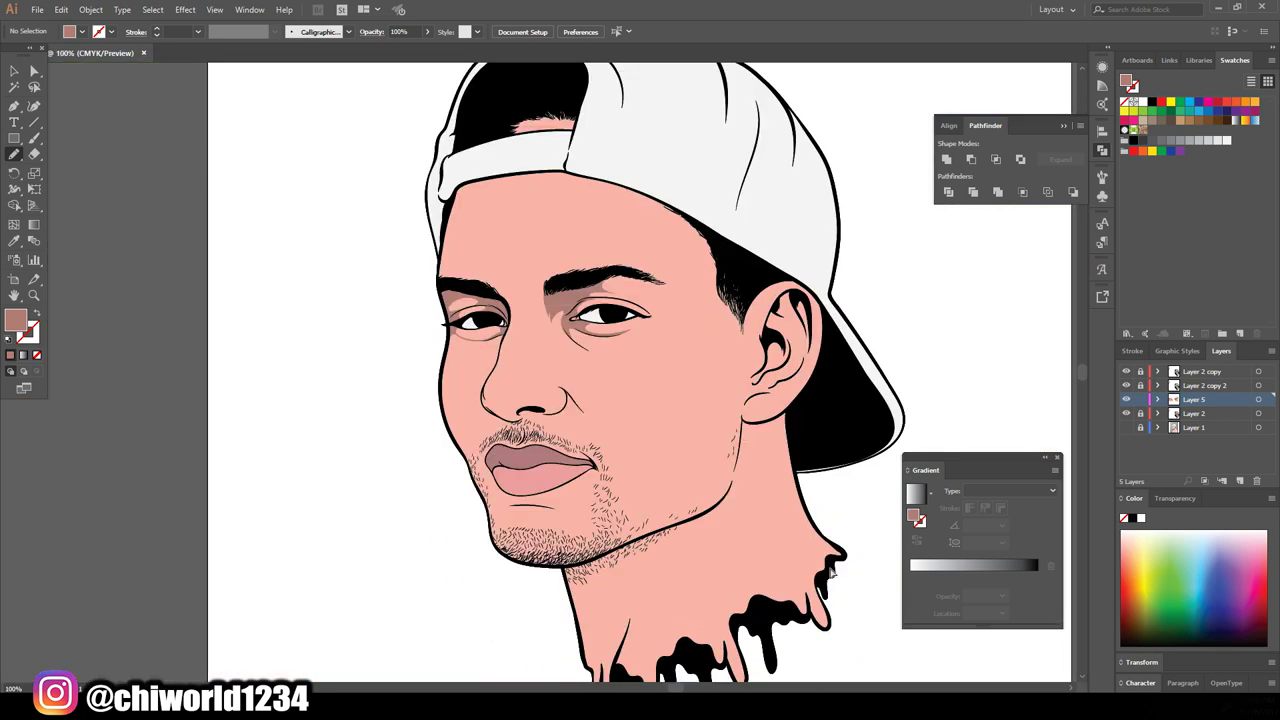
scroll(778, 572, up, 2)
scroll(600, 400, up, 2)
scroll(690, 410, down, 5)
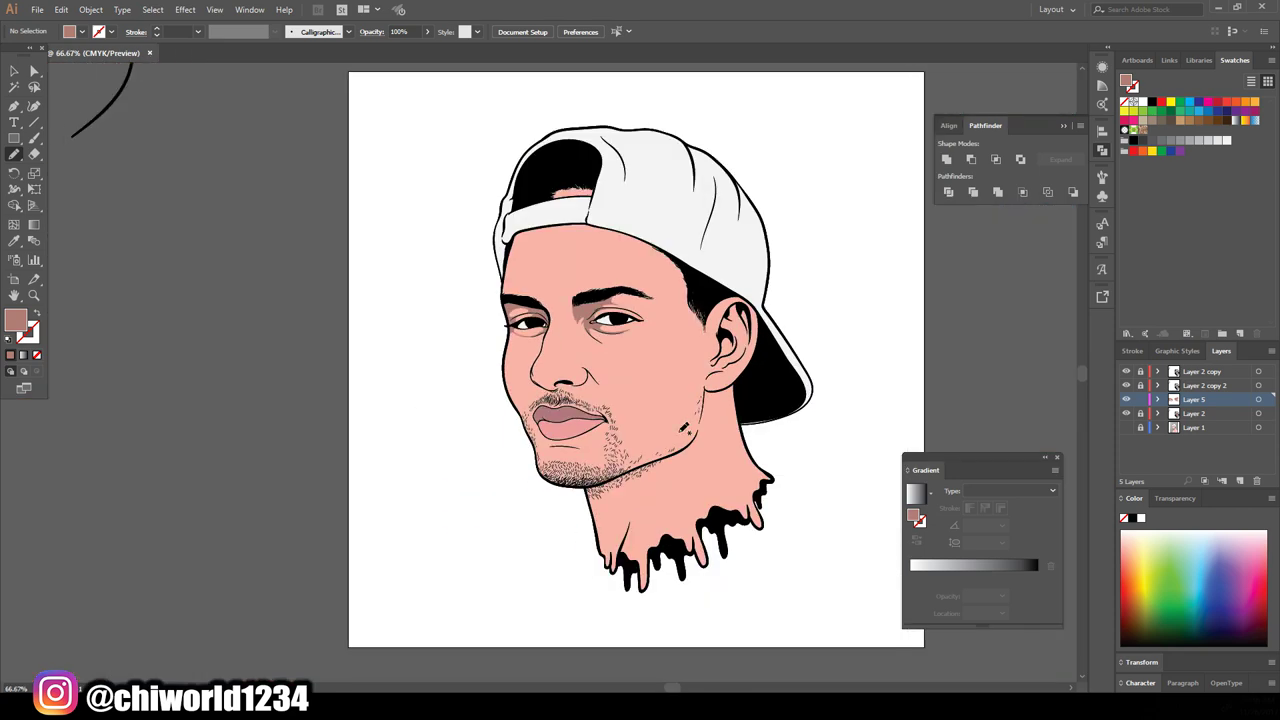
scroll(580, 440, up, 6)
scroll(679, 428, up, 1)
drag(505, 398, 268, 414)
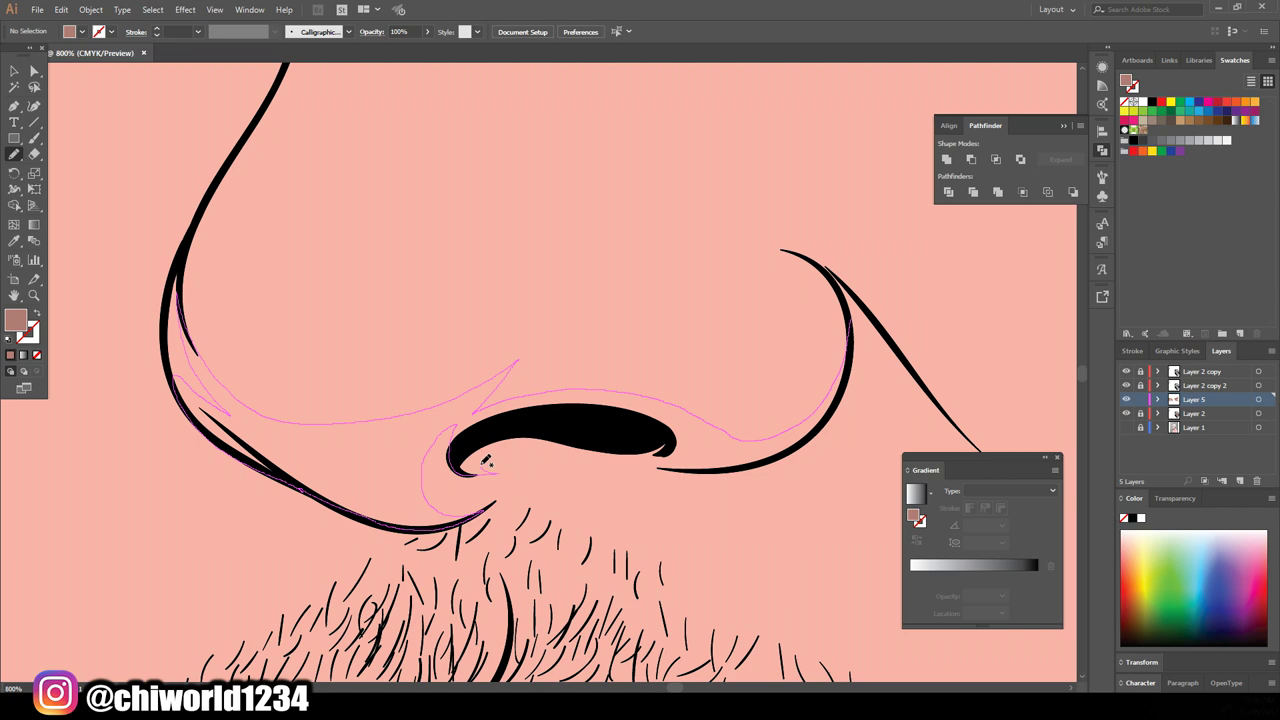
drag(857, 341, 857, 343)
Add a darker shadow shape on the cheek
scroll(880, 380, down, 3)
scroll(891, 395, down, 2)
scroll(891, 395, up, 1)
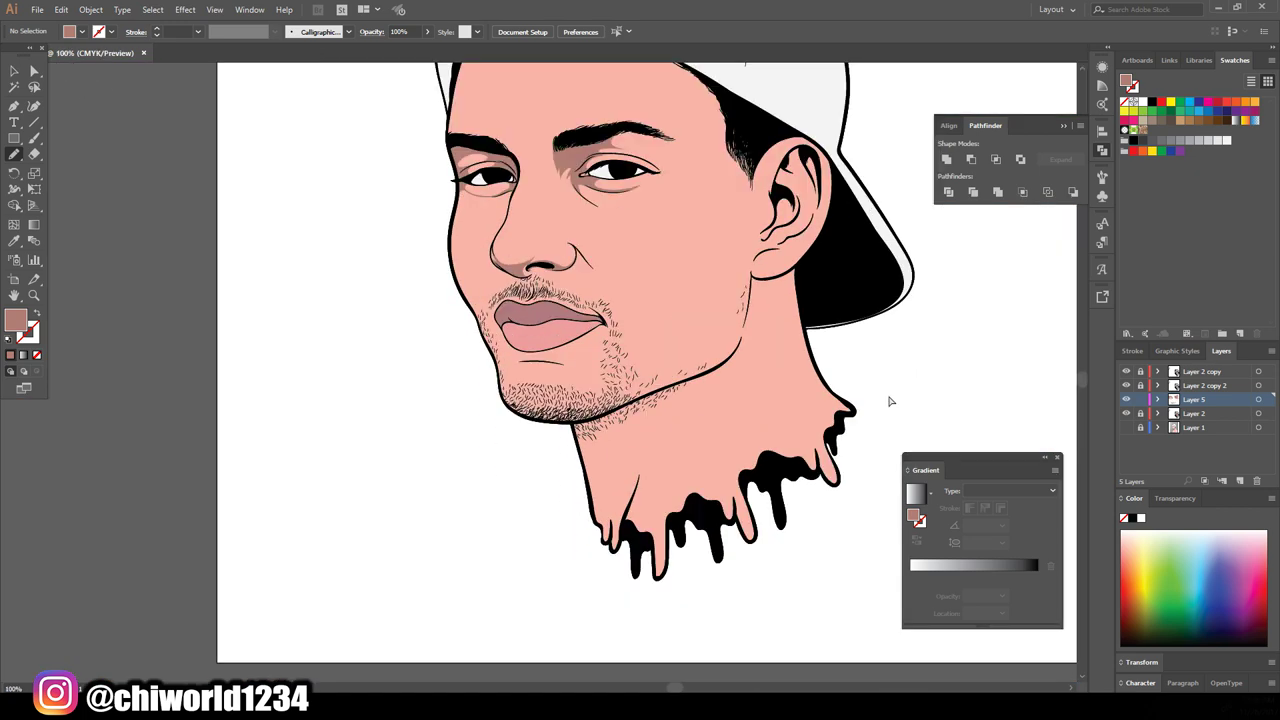
scroll(895, 393, up, 2)
scroll(895, 393, up, 2)
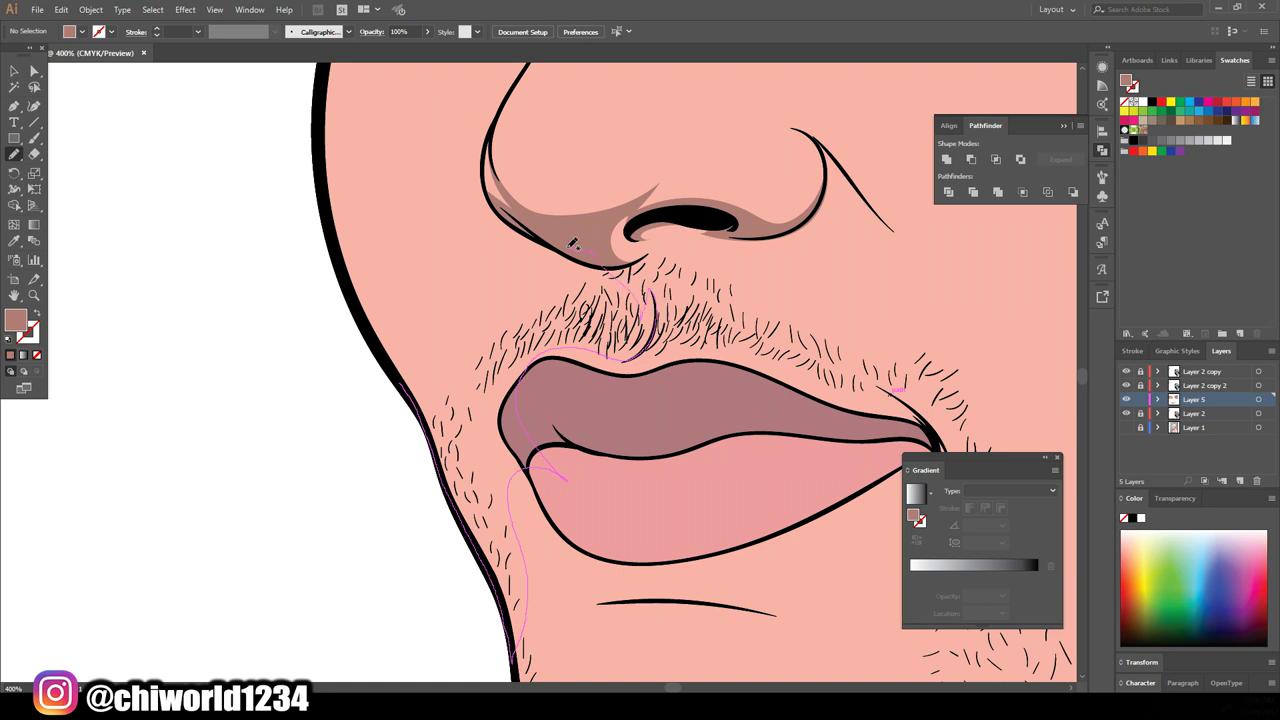
drag(487, 268, 528, 302)
Shade the lower-left face and along the jaw line
scroll(688, 290, up, 1)
scroll(688, 290, up, 1)
scroll(889, 380, down, 3)
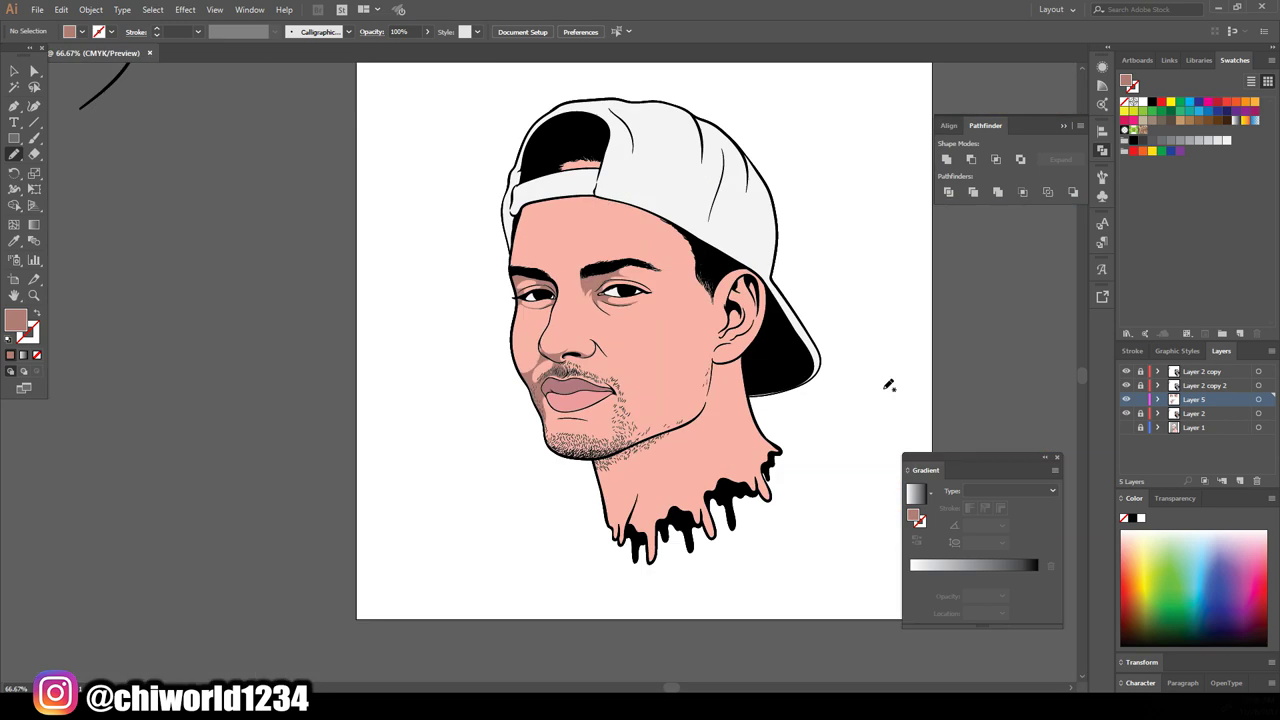
scroll(887, 388, up, 3)
scroll(886, 387, up, 1)
drag(316, 578, 568, 386)
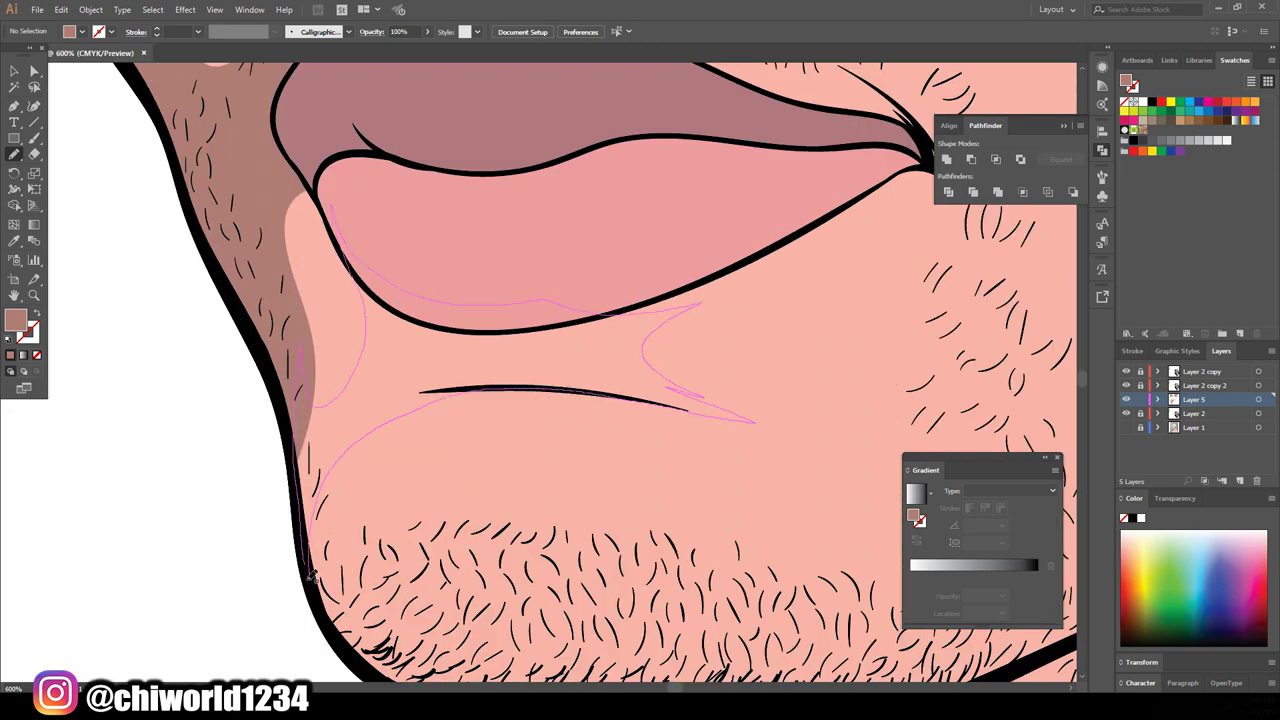
drag(312, 576, 312, 577)
scroll(534, 560, down, 5)
scroll(534, 560, down, 1)
scroll(530, 535, up, 4)
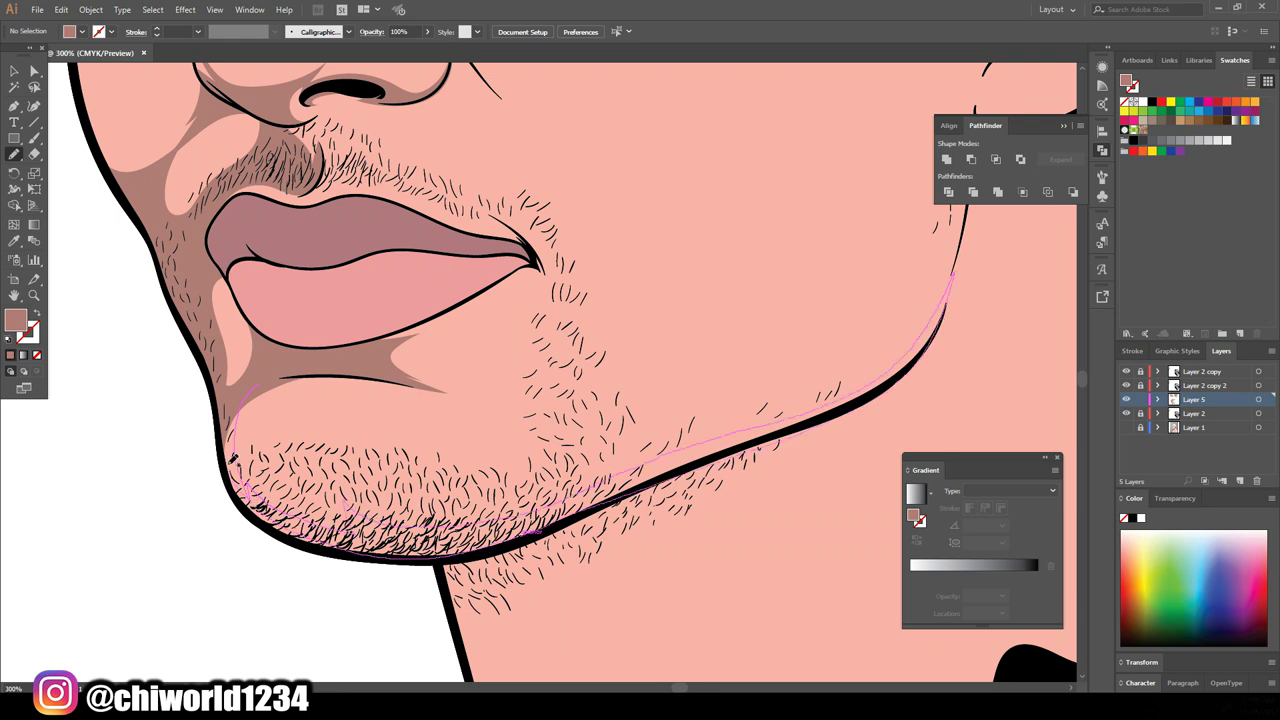
drag(850, 408, 850, 410)
Draw a shadow shape along the neck and chin
scroll(600, 505, down, 4)
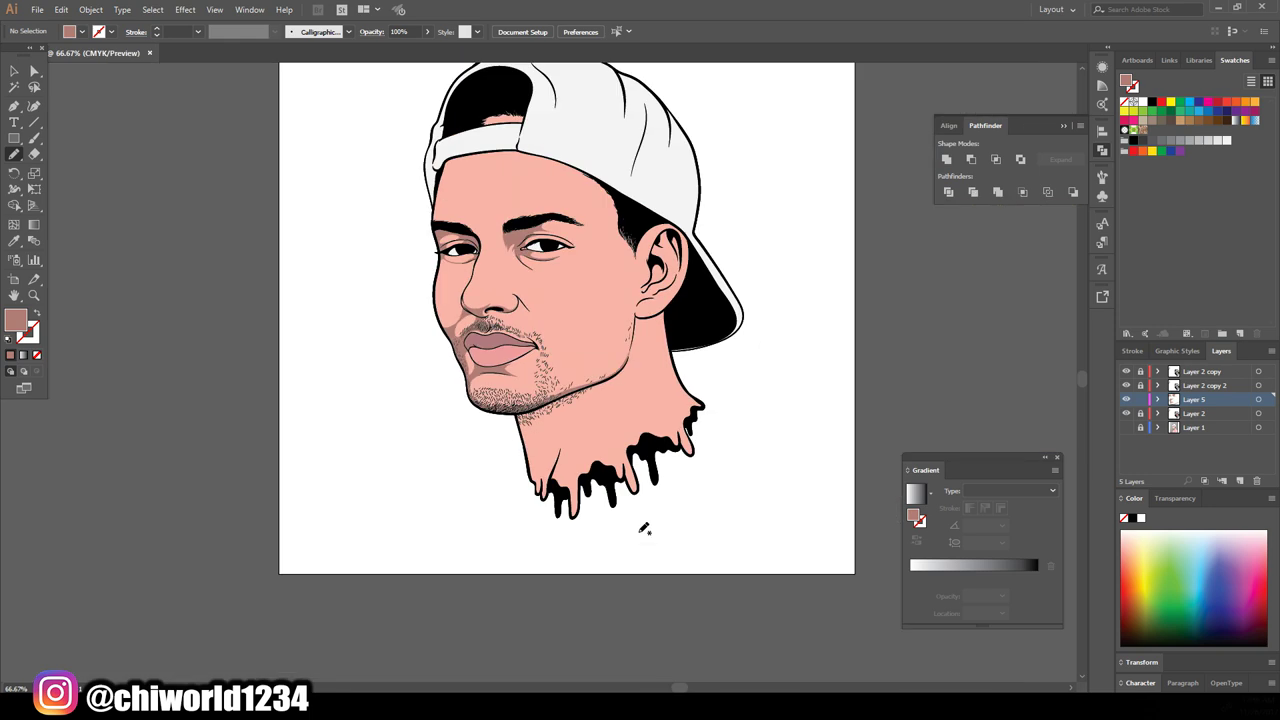
scroll(641, 530, up, 4)
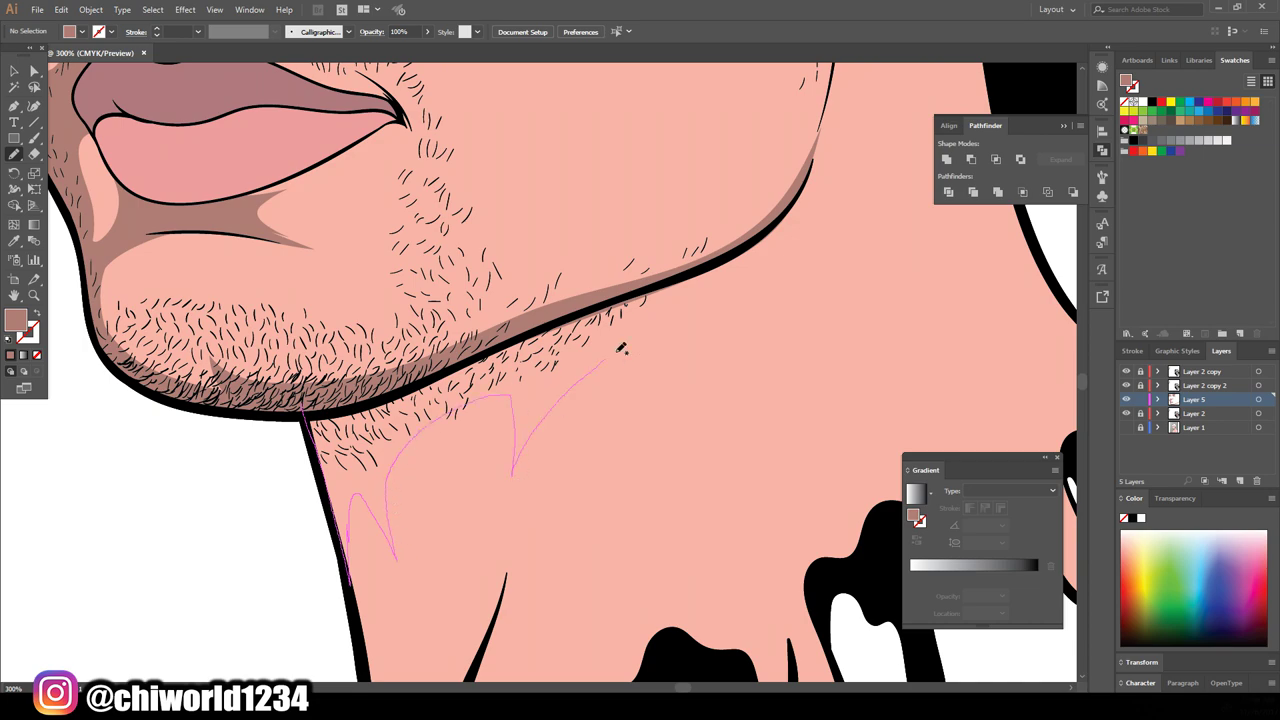
scroll(573, 524, down, 5)
scroll(504, 267, up, 5)
scroll(448, 425, up, 3)
scroll(647, 641, down, 3)
scroll(604, 412, up, 1)
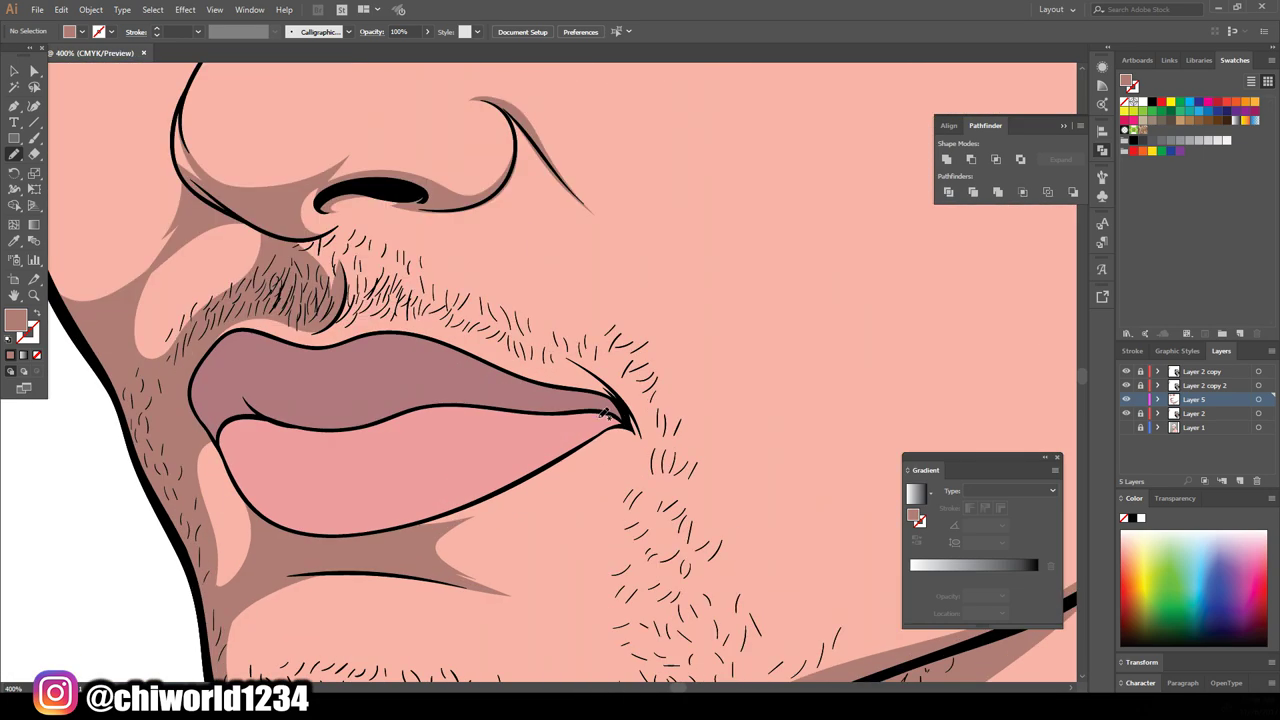
scroll(743, 663, down, 5)
scroll(749, 629, up, 1)
scroll(600, 480, up, 3)
scroll(565, 500, up, 2)
mouse_move(550, 497)
mouse_down()
mouse_move(471, 257)
mouse_move(671, 420)
mouse_move(585, 640)
mouse_up()
Shade the upper eyelid and the forehead under the cap brim
scroll(749, 536, down, 5)
scroll(749, 536, up, 2)
scroll(749, 536, up, 2)
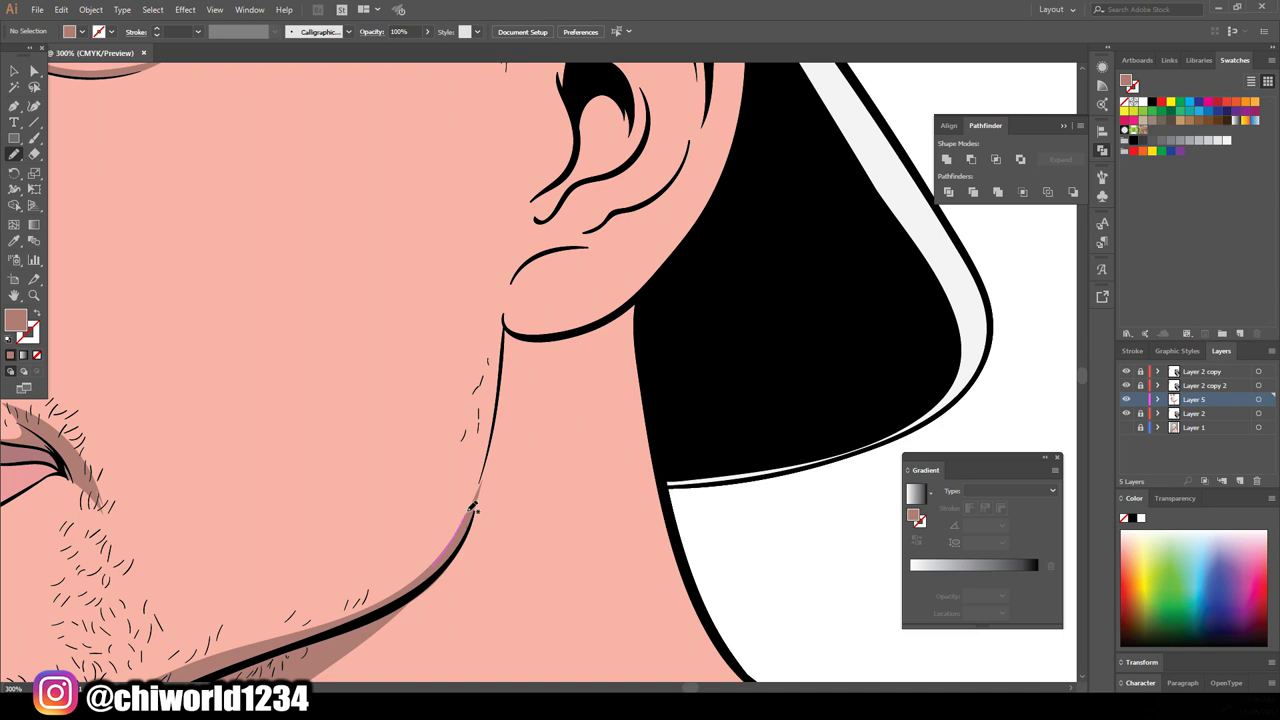
scroll(522, 331, down, 2)
scroll(535, 600, up, 1)
scroll(535, 600, up, 2)
scroll(535, 600, up, 1)
mouse_move(524, 432)
mouse_down()
mouse_move(420, 322)
mouse_move(820, 400)
mouse_up()
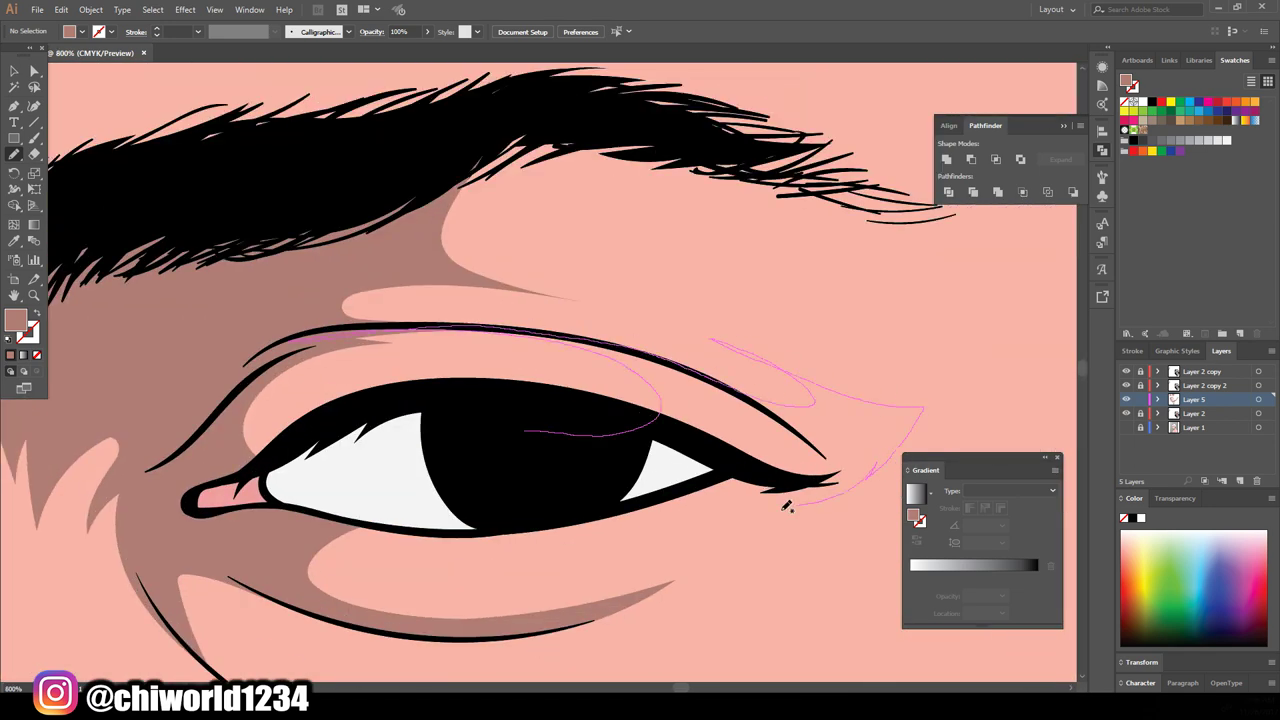
scroll(787, 507, down, 3)
scroll(551, 581, up, 1)
drag(432, 258, 690, 352)
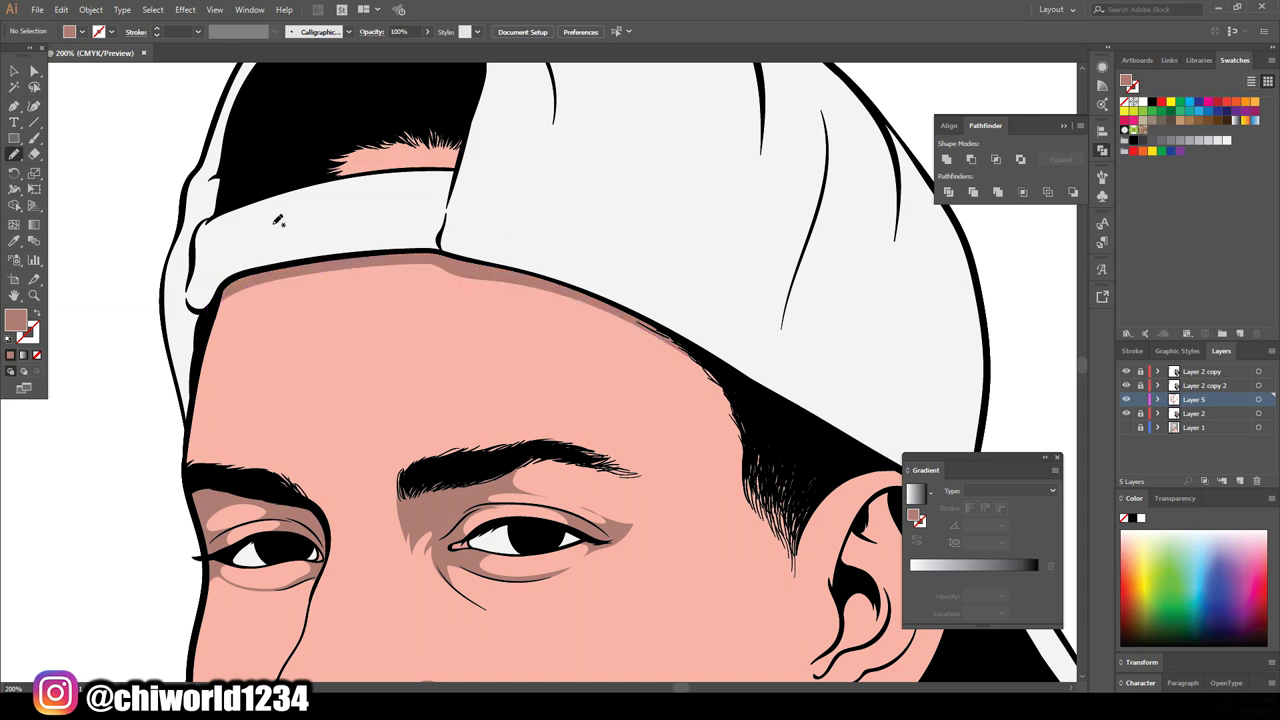
scroll(462, 150, down, 1)
scroll(500, 400, down, 1)
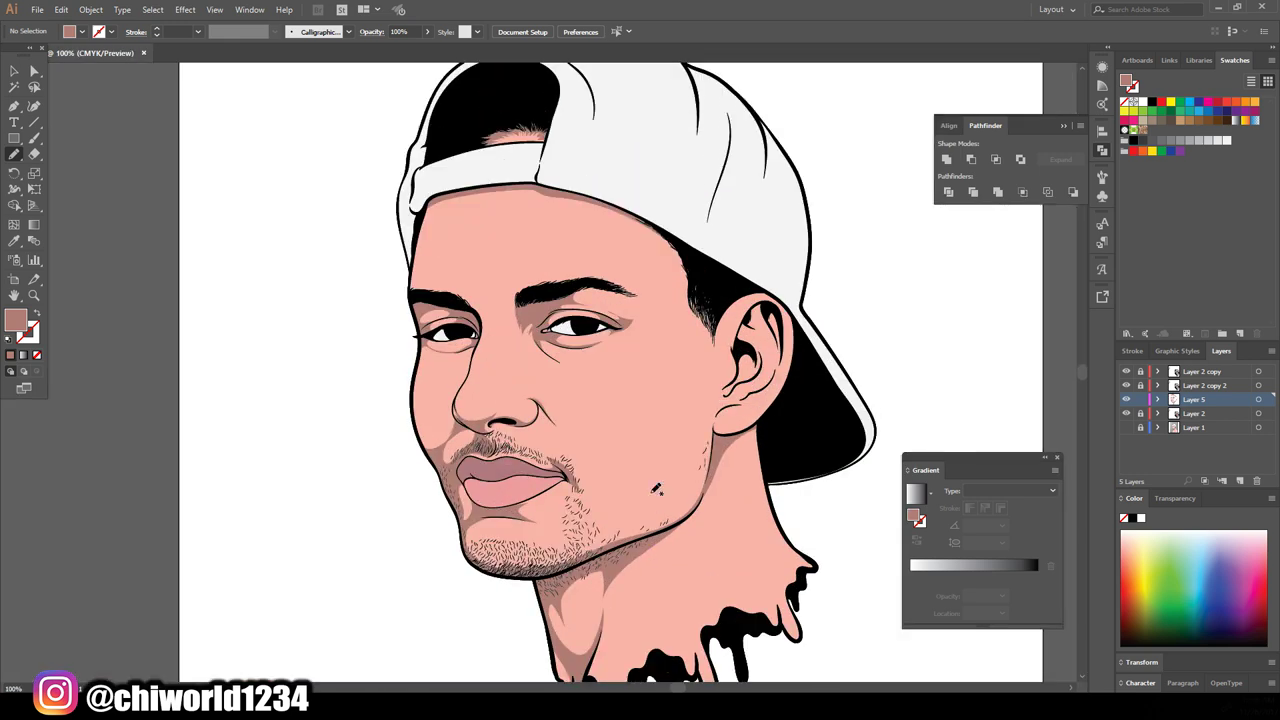
scroll(654, 480, up, 3)
Draw shadow strokes along the cheek outline
mouse_move(688, 180)
mouse_down()
mouse_move(588, 506)
mouse_move(563, 329)
mouse_up()
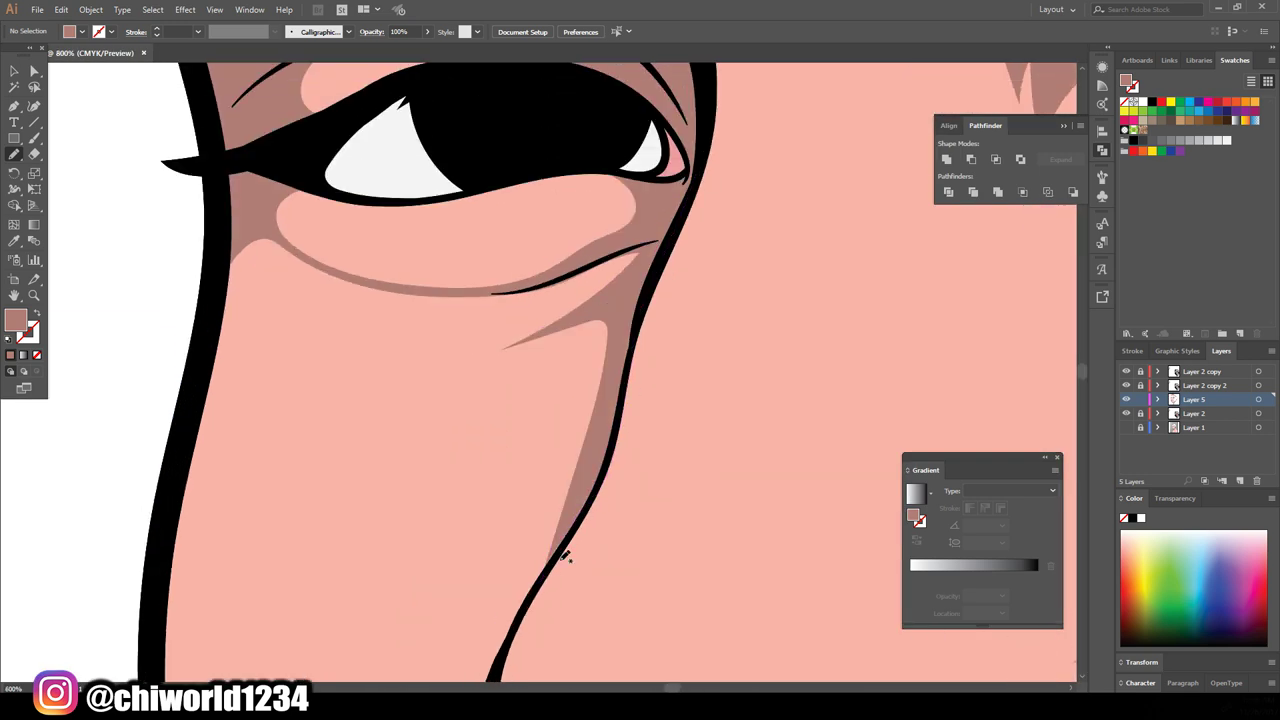
scroll(563, 557, down, 2)
scroll(657, 543, up, 3)
scroll(646, 428, down, 1)
scroll(646, 428, down, 1)
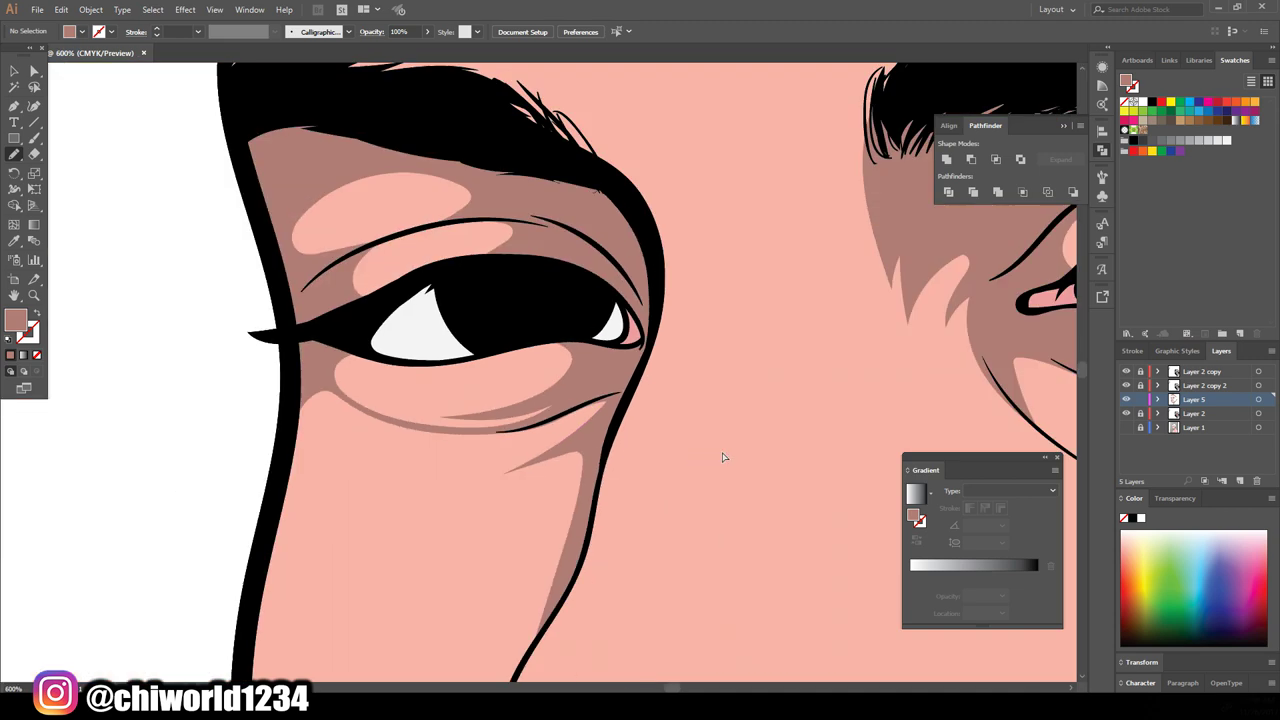
scroll(646, 428, down, 2)
scroll(757, 475, up, 2)
scroll(757, 475, up, 1)
drag(512, 476, 530, 330)
scroll(530, 360, up, 2)
mouse_move(545, 395)
mouse_down()
mouse_move(680, 294)
mouse_move(520, 391)
mouse_up()
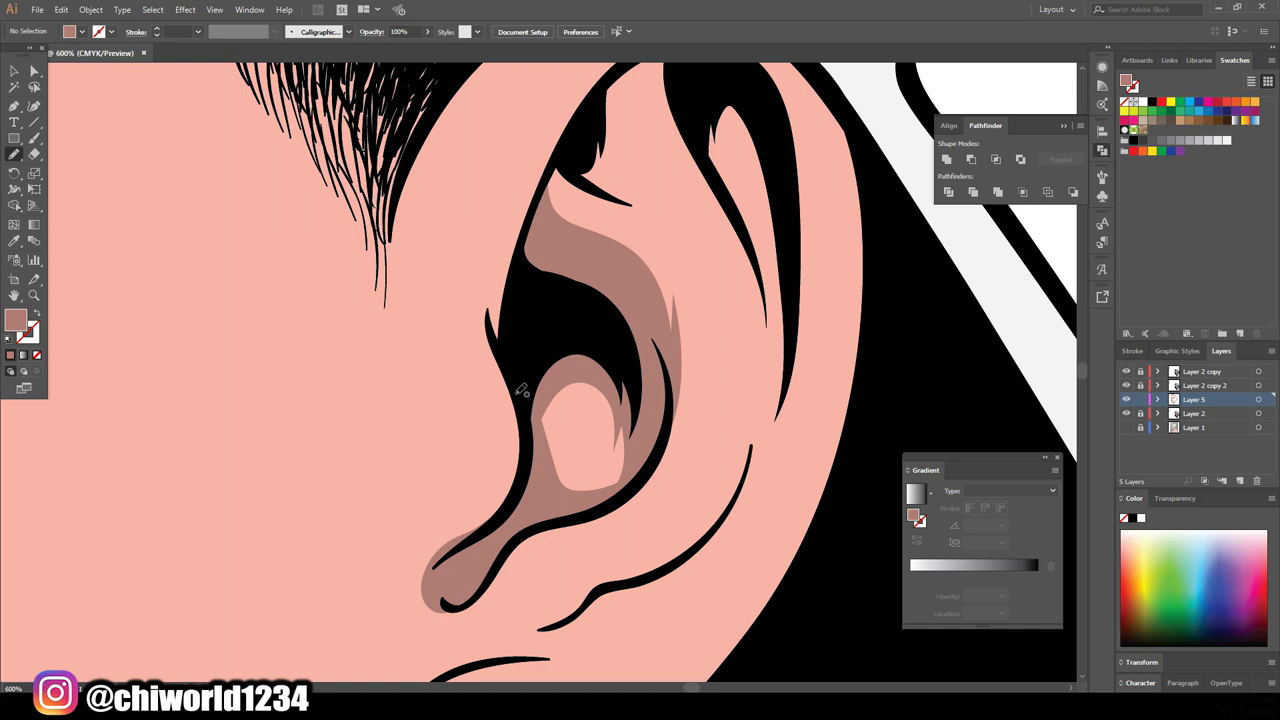
scroll(521, 390, up, 2)
drag(553, 270, 630, 302)
Add dark shadow shapes in the upper and lower ear
drag(636, 153, 555, 268)
scroll(600, 250, up, 1)
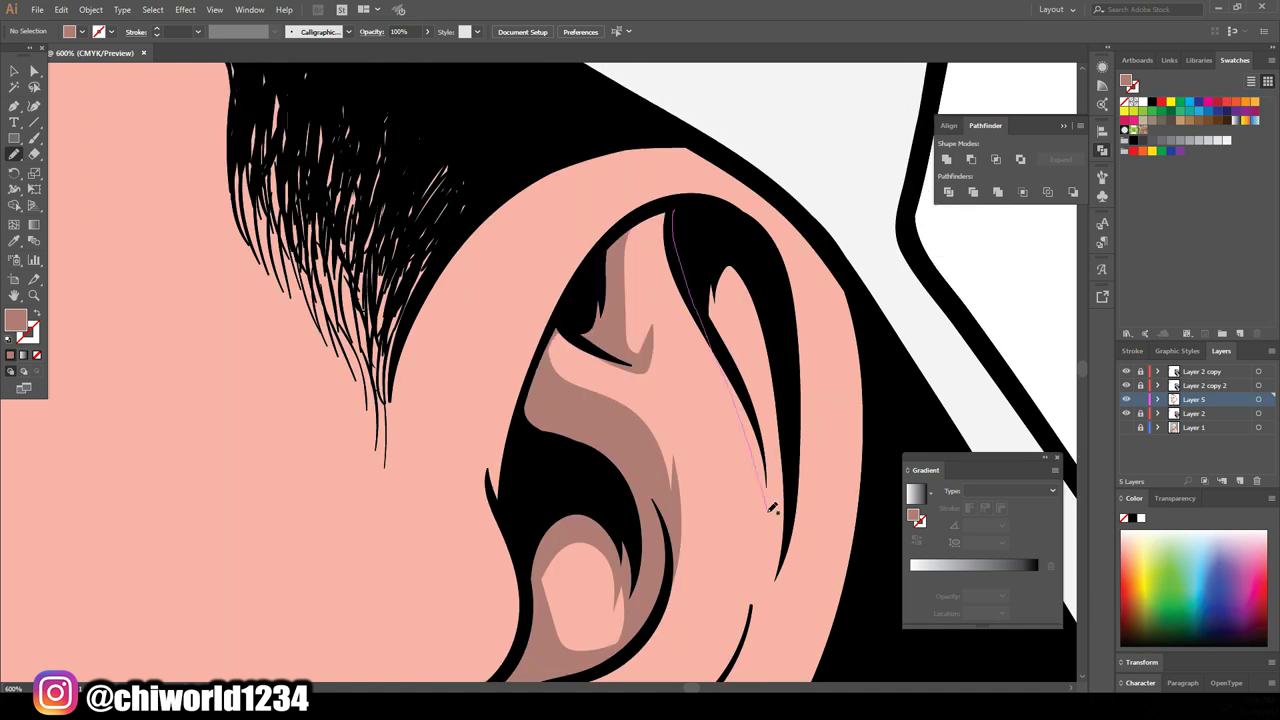
scroll(805, 340, down, 8)
scroll(546, 315, up, 1)
drag(495, 407, 552, 392)
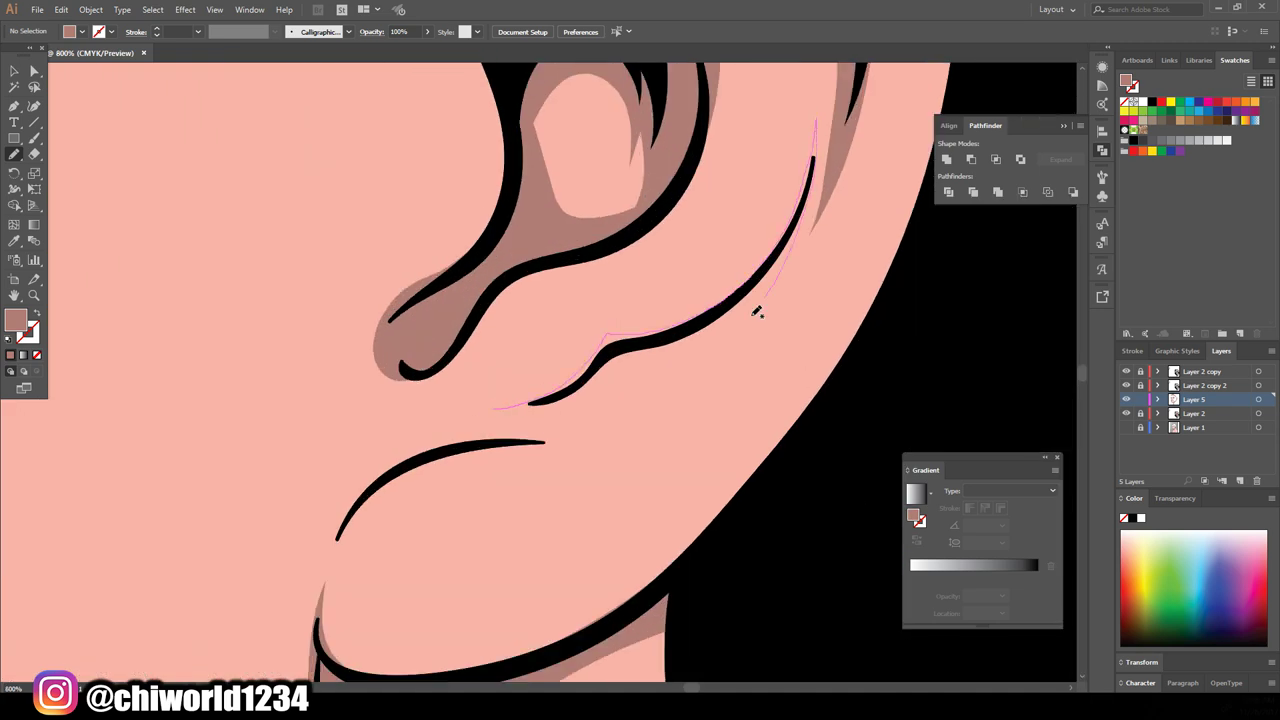
scroll(757, 312, down, 2)
scroll(866, 334, up, 2)
drag(500, 137, 857, 329)
scroll(828, 503, down, 4)
scroll(828, 503, up, 4)
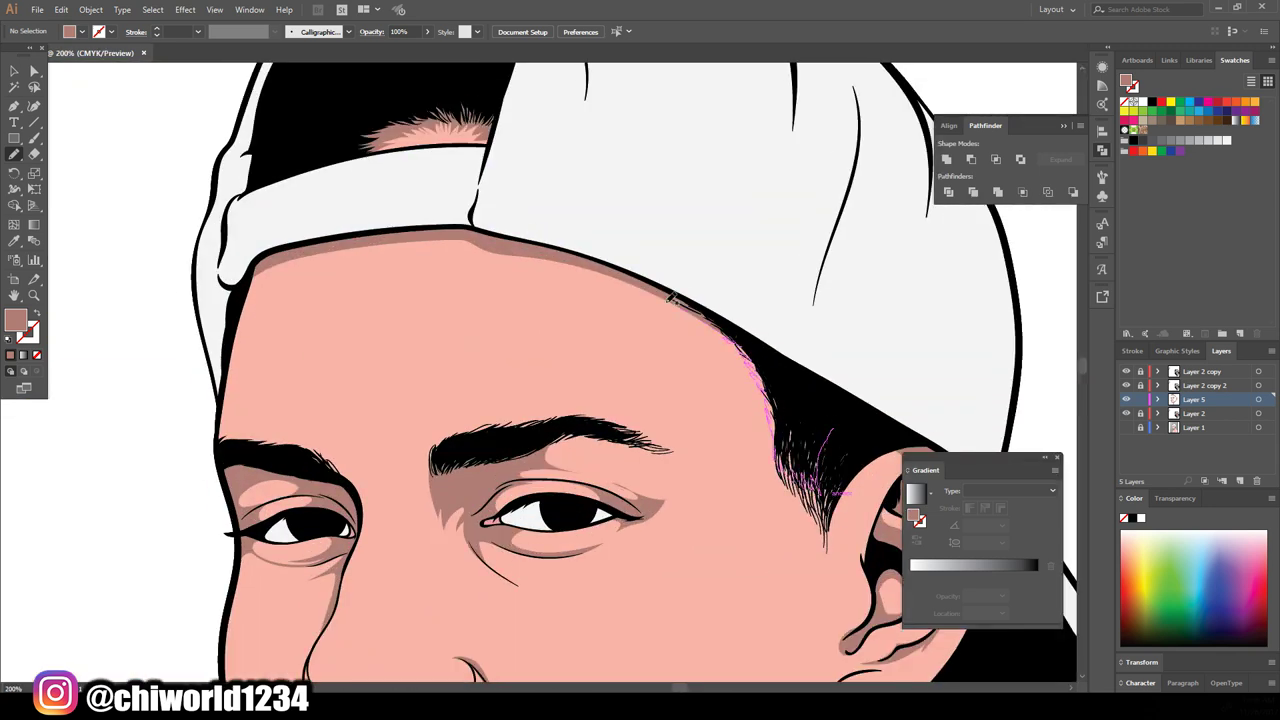
Draw dark strands along the hairline and a shadow stroke near the eye
drag(730, 333, 730, 334)
scroll(730, 334, down, 2)
scroll(851, 614, down, 1)
scroll(749, 597, up, 3)
scroll(550, 607, up, 2)
drag(550, 607, 542, 432)
scroll(542, 432, down, 2)
scroll(700, 400, down, 3)
Adjust the whole portrait's colour balance to Cyan 4%, Magenta 11%, Black 6%
key(v)
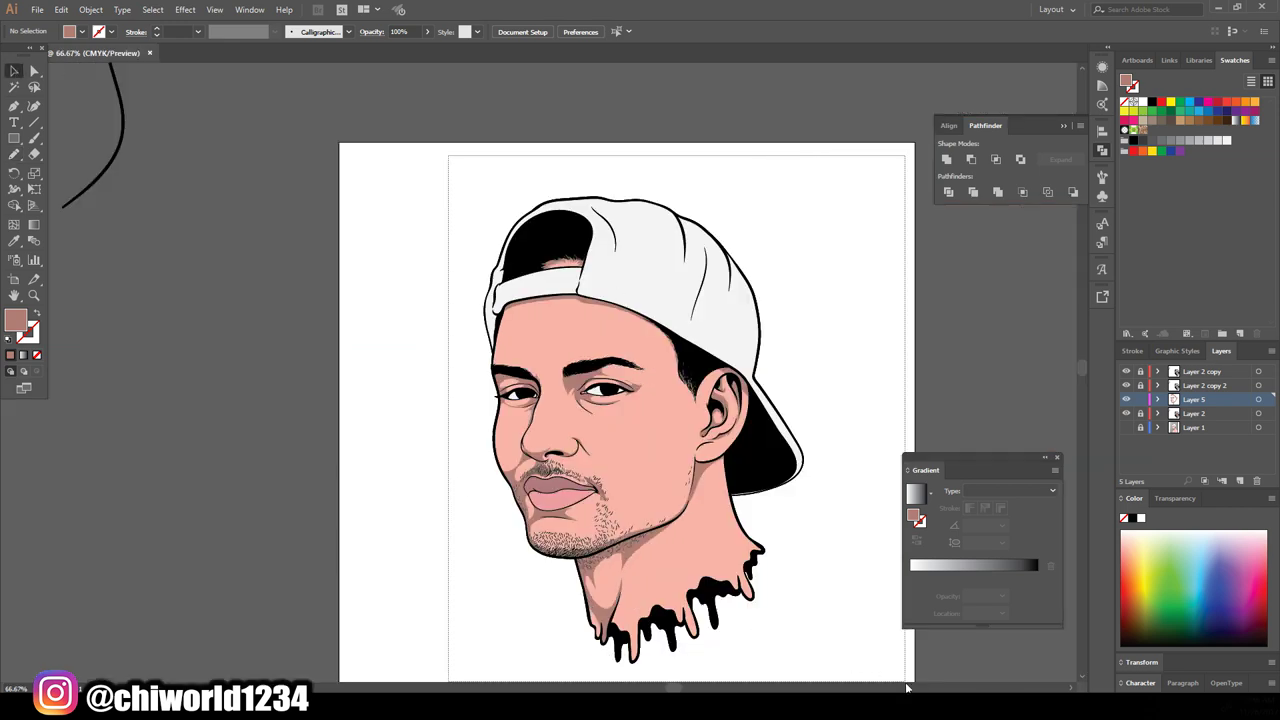
key(ctrl+plus)
key(ctrl+plus)
click(386, 243)
click(61, 9)
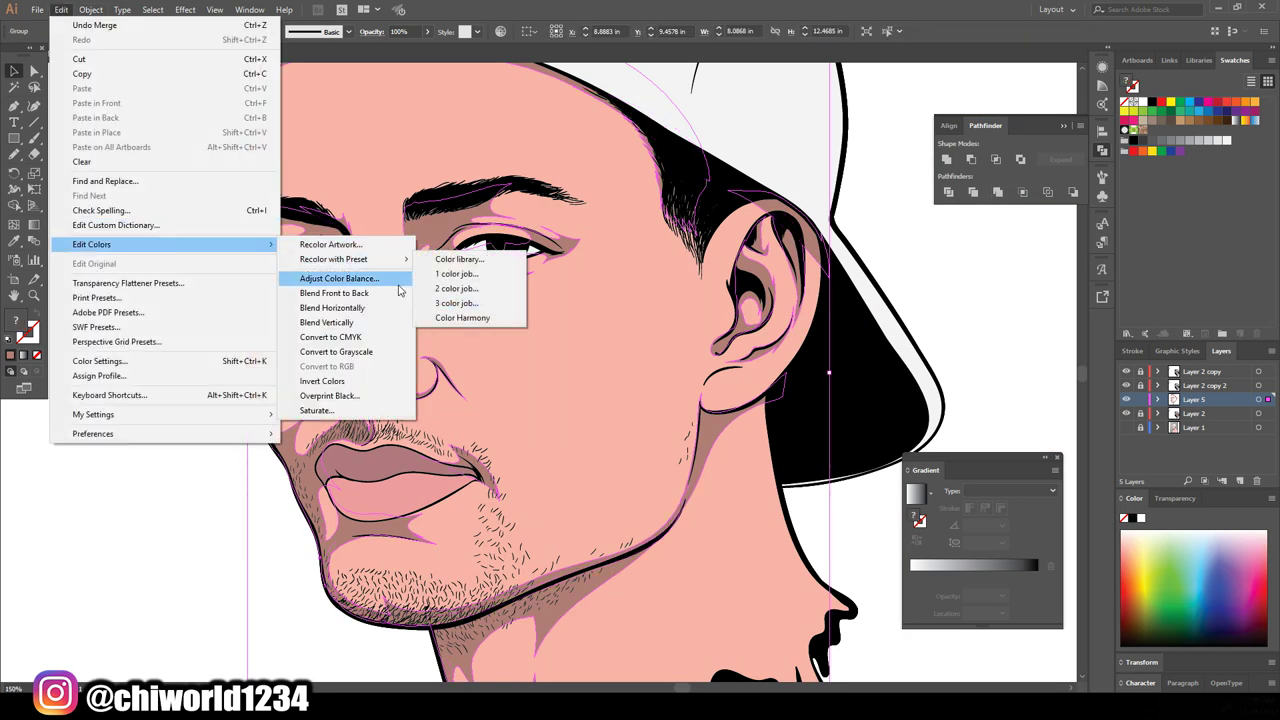
click(338, 278)
mouse_move(124, 139)
mouse_down()
mouse_move(136, 139)
mouse_move(126, 79)
mouse_move(130, 139)
mouse_up()
click(124, 120)
click(123, 120)
click(128, 120)
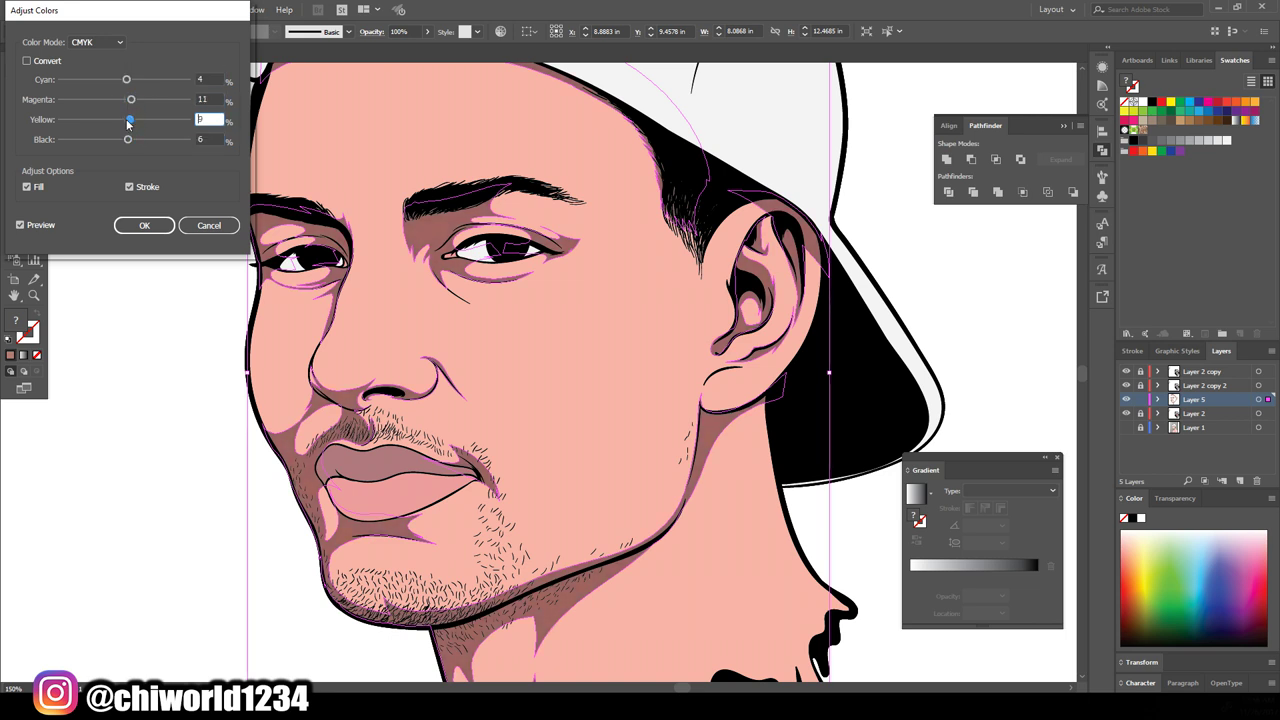
key(Return)
Zoom out and add a new Layer 6 for further shading
key(ctrl+minus)
key(ctrl+minus)
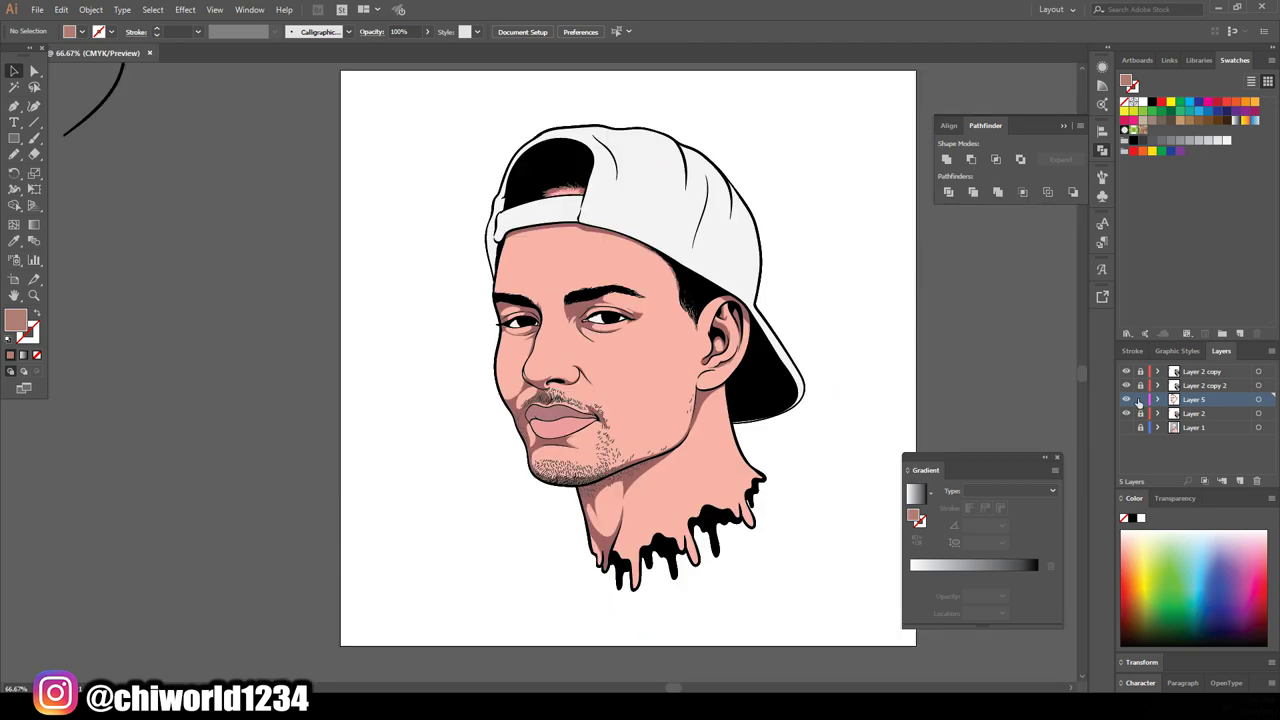
click(1240, 481)
key(ctrl+plus)
key(ctrl+plus)
key(ctrl+plus)
key(ctrl+plus)
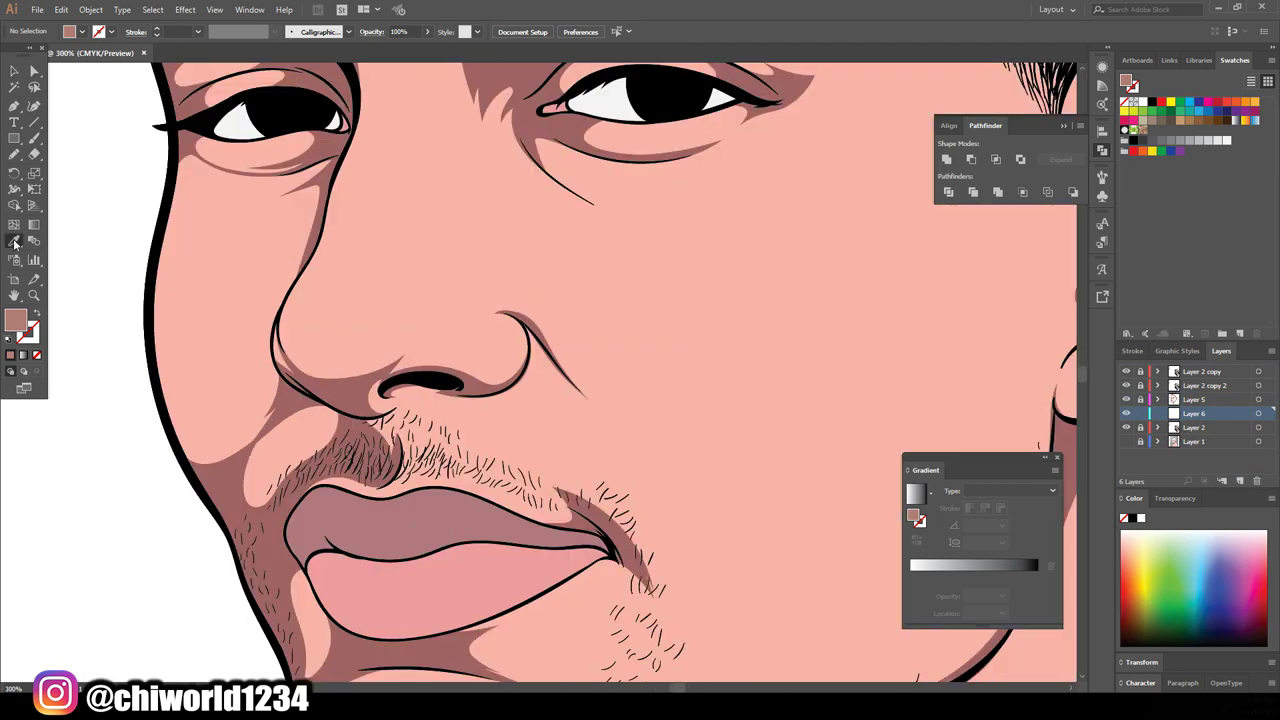
Choose a lighter skin fill and paint a light Blob Brush shape along the nostril
double_click(15, 318)
click(1059, 522)
scroll(325, 305, up, 2)
key(shift+b)
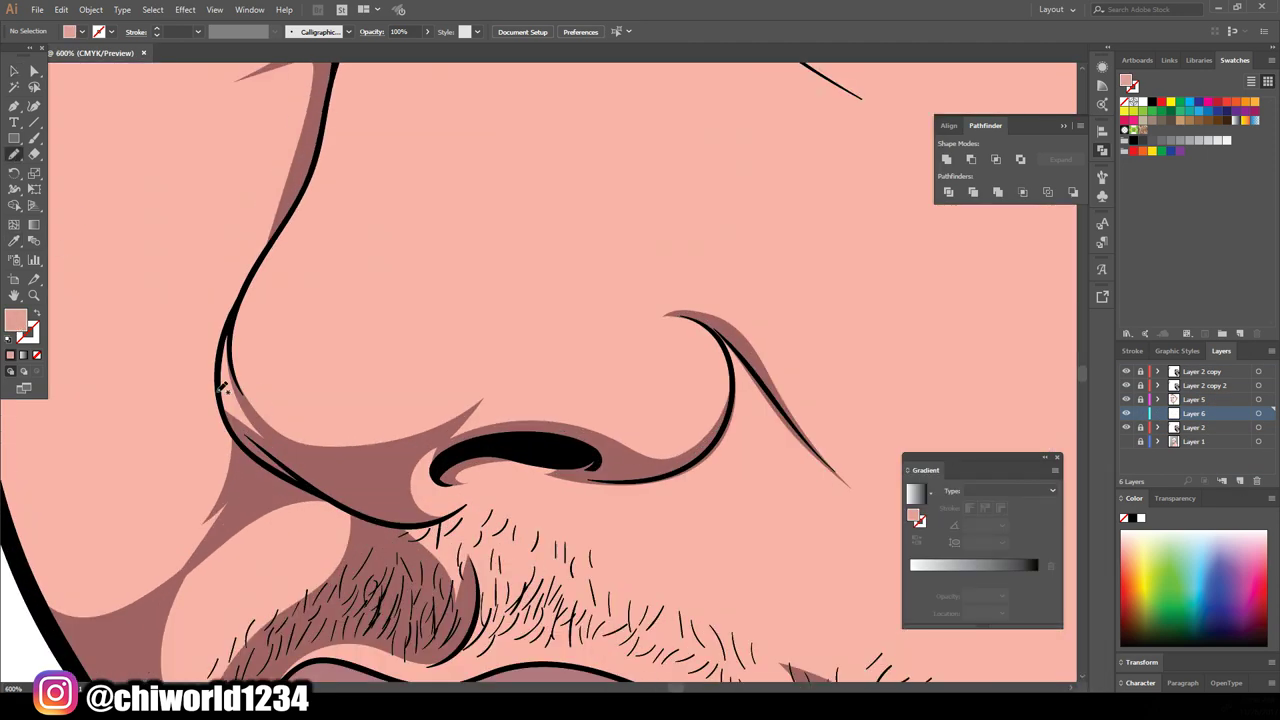
drag(383, 441, 733, 403)
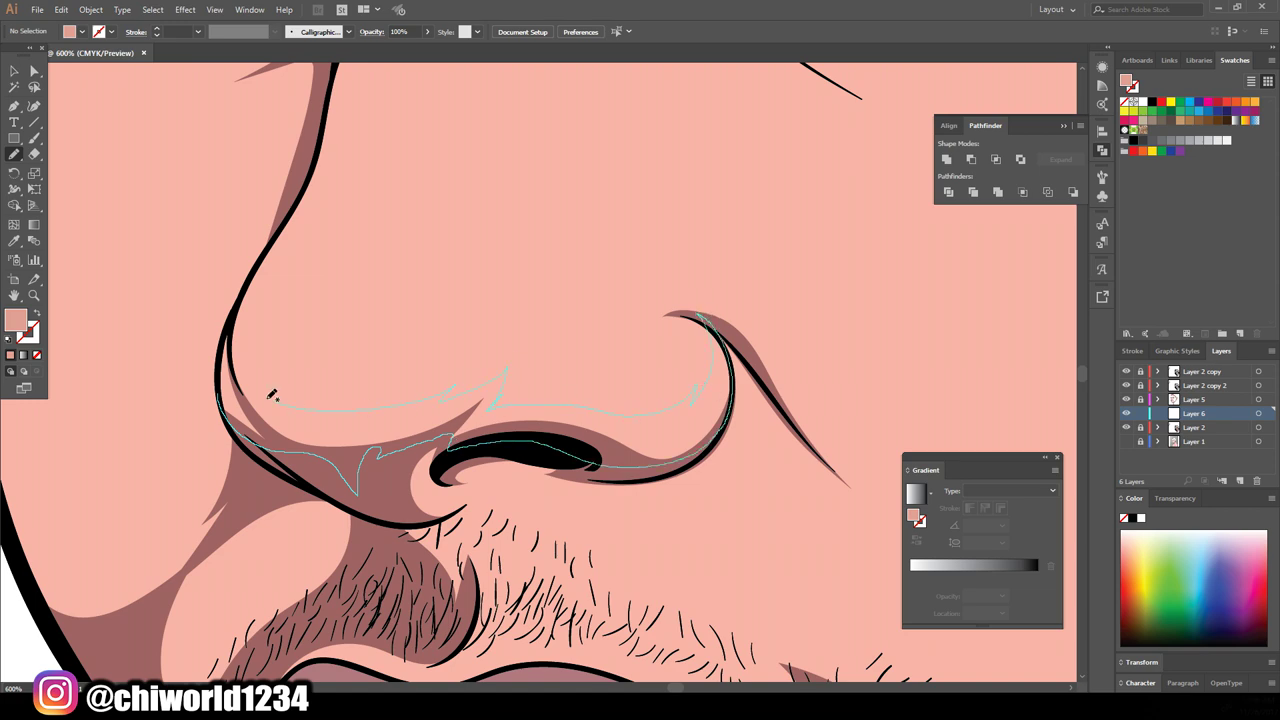
drag(271, 396, 268, 398)
Paint light shapes from the eye corner toward the brow and across the chin
key(ctrl+minus)
scroll(645, 252, up, 3)
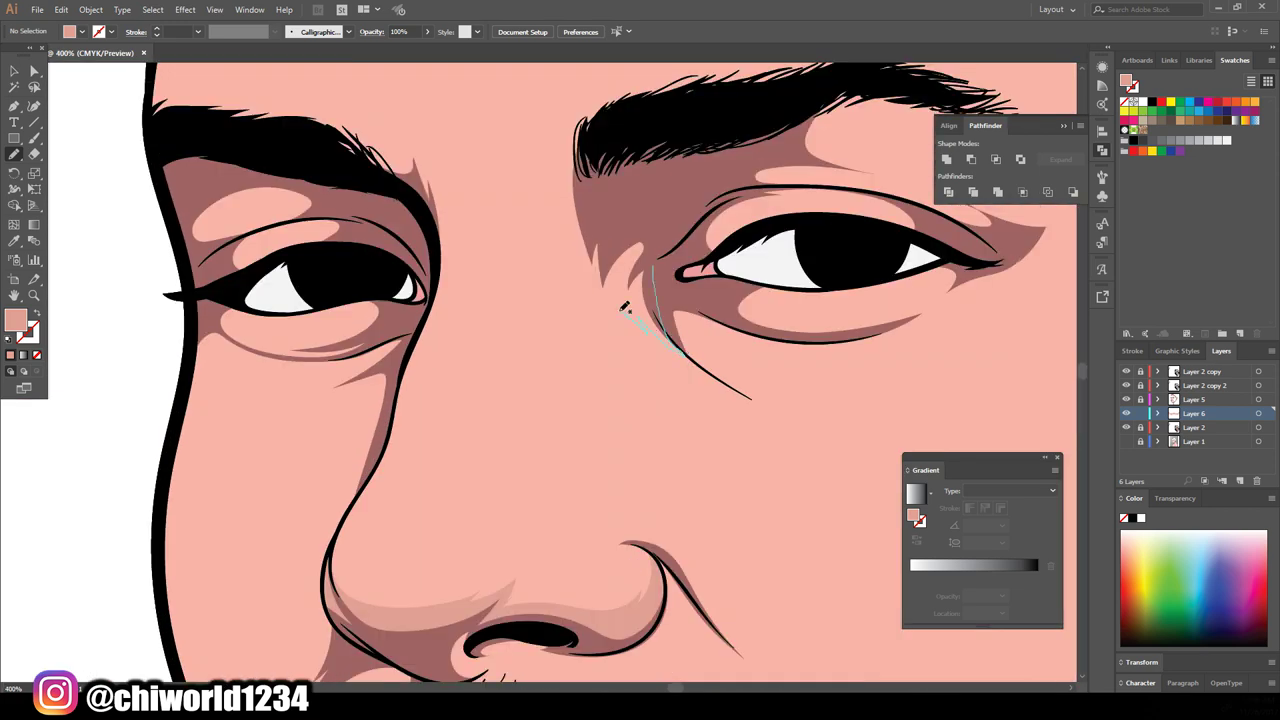
drag(528, 205, 343, 146)
key(ctrl+0)
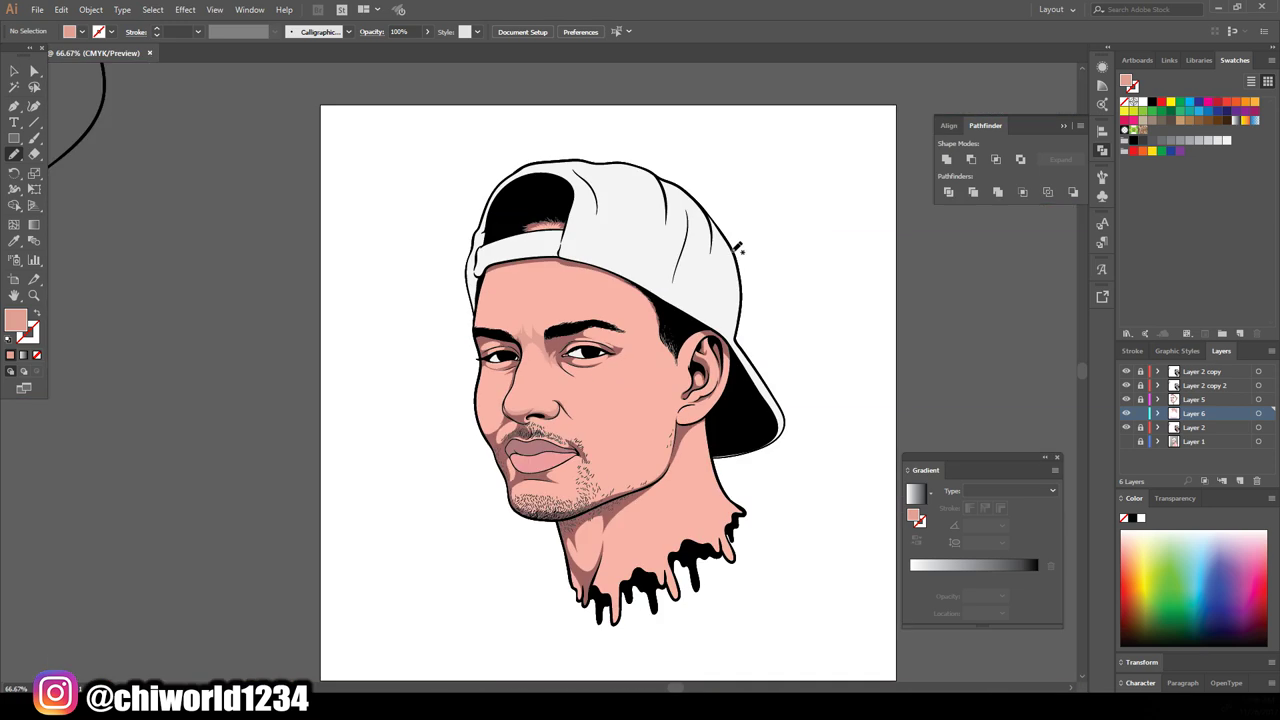
scroll(752, 314, up, 5)
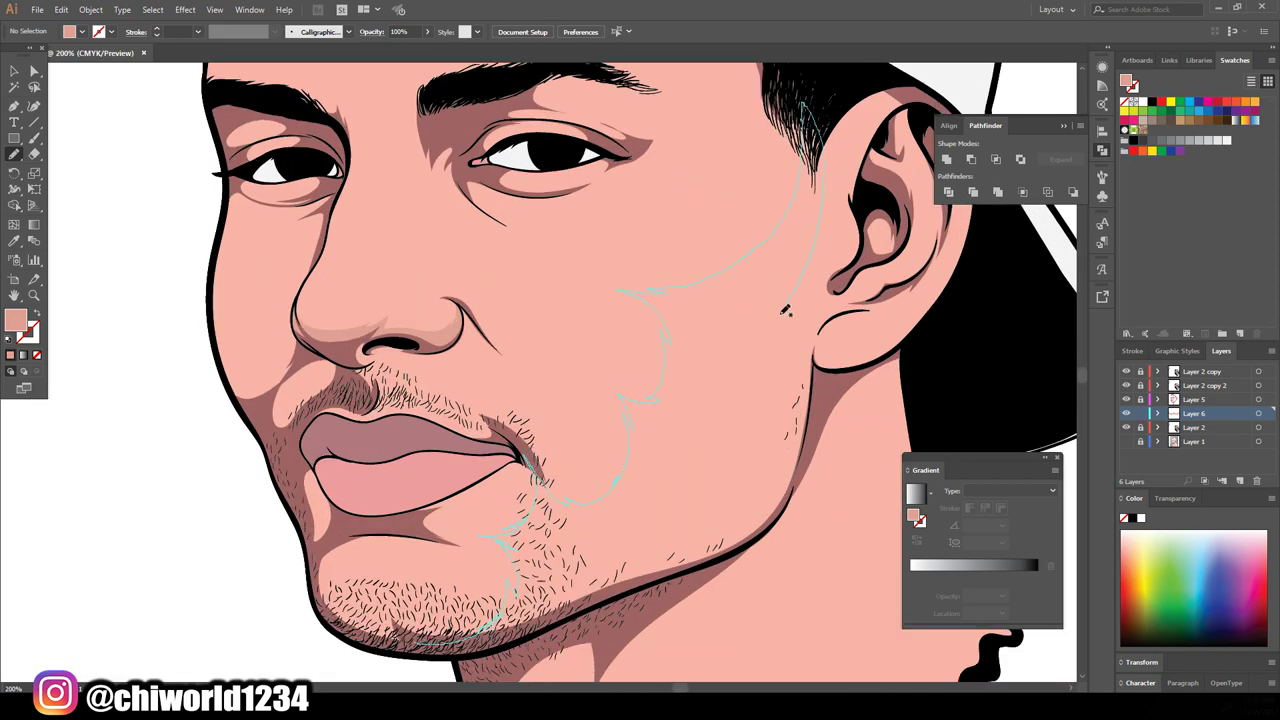
key(ctrl+0)
scroll(676, 601, up, 5)
scroll(676, 601, up, 2)
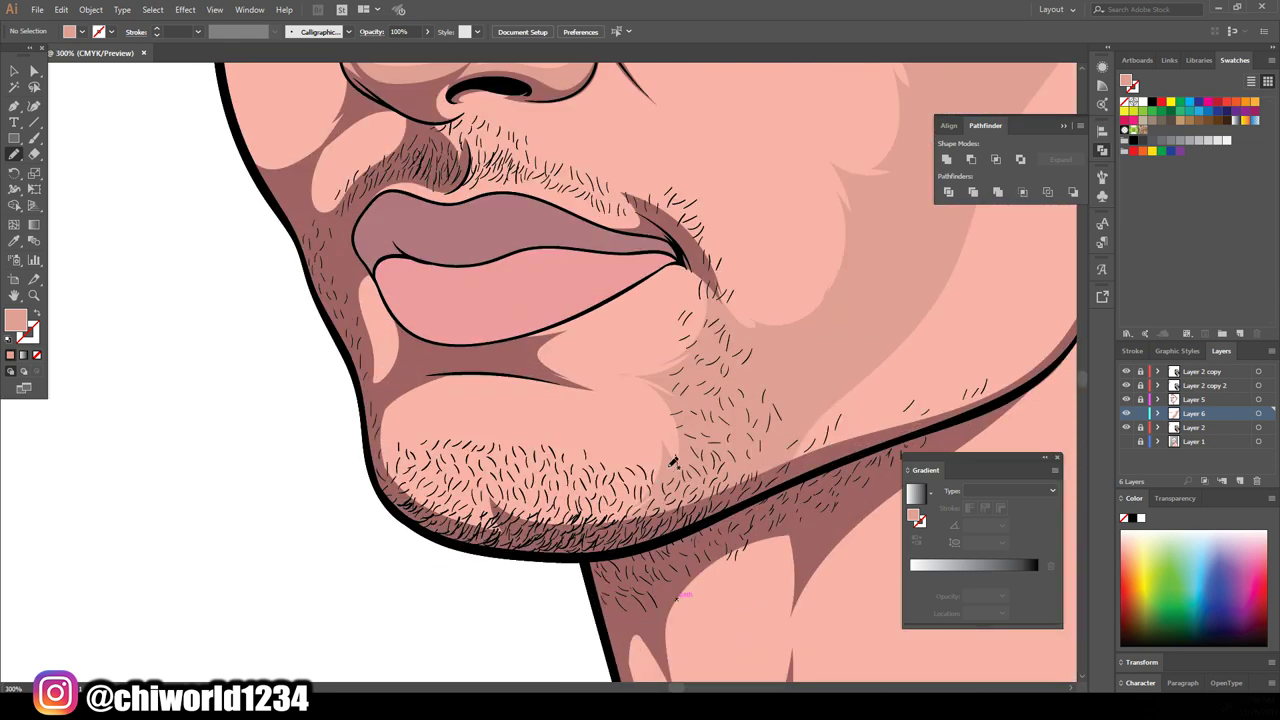
drag(395, 390, 398, 392)
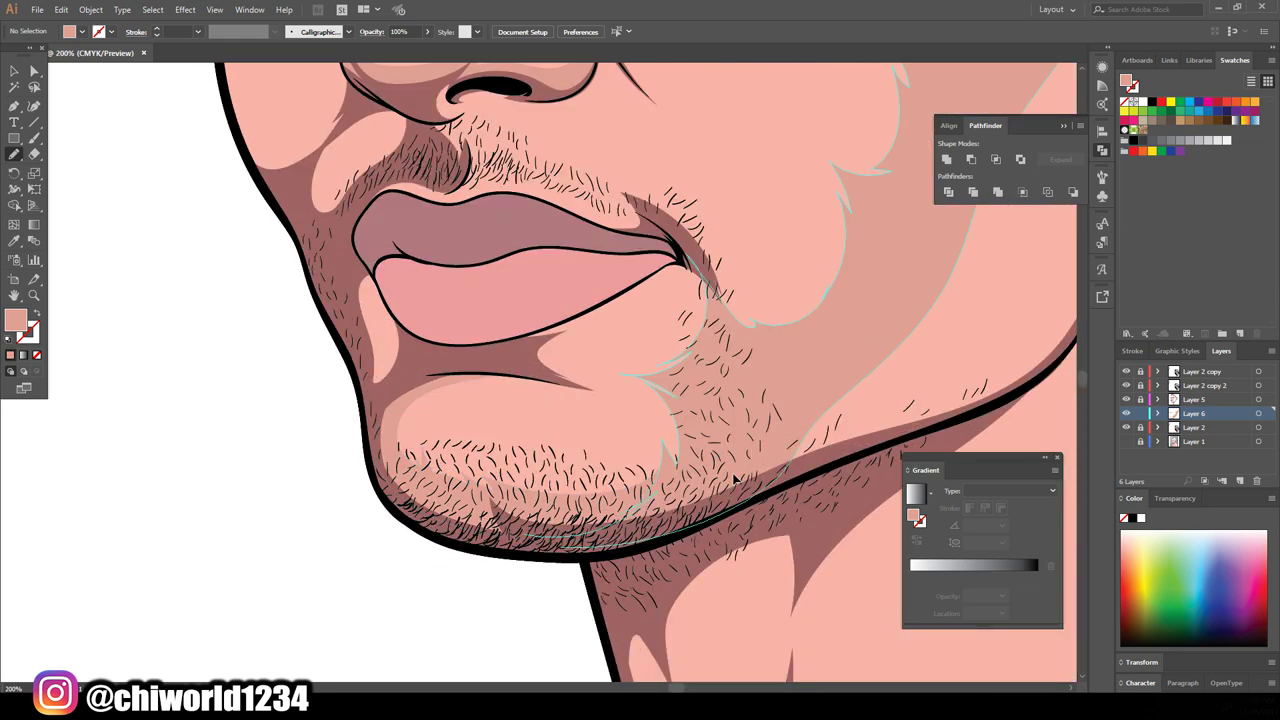
Paint light shapes near the lip and on both sides of the nose
scroll(500, 380, up, 1)
mouse_move(480, 378)
mouse_down()
mouse_move(545, 388)
mouse_move(540, 340)
mouse_up()
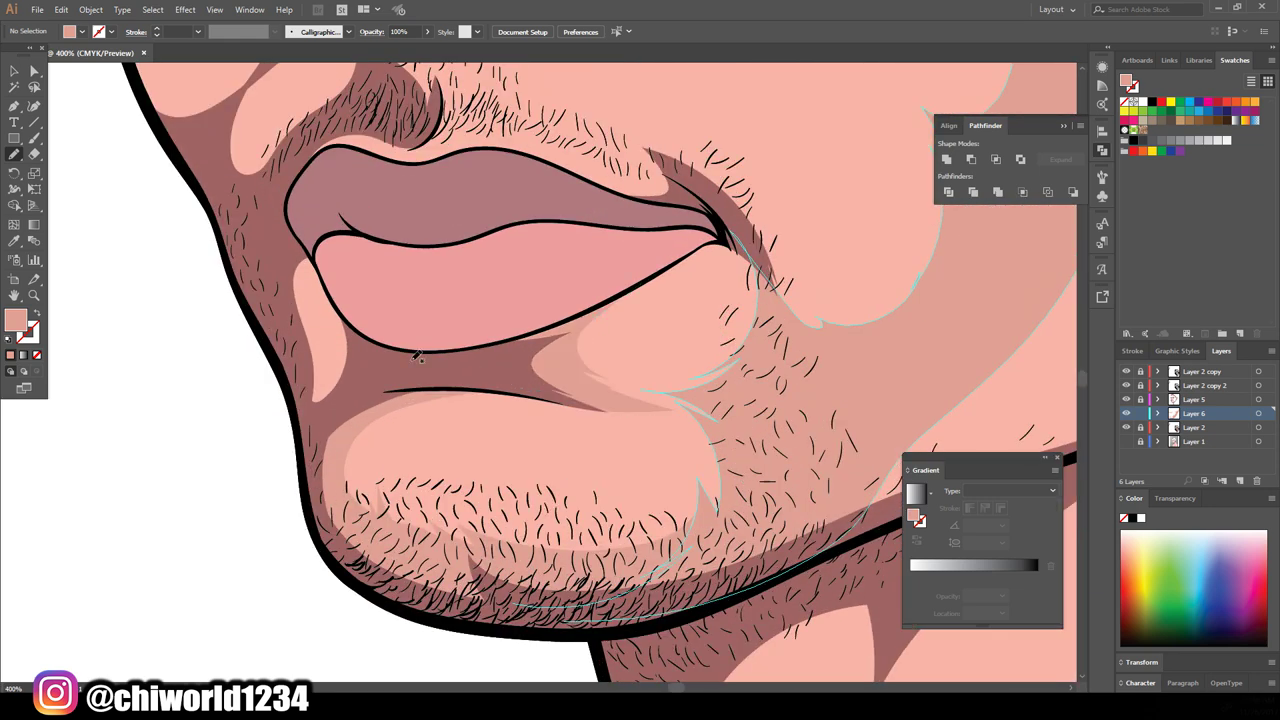
scroll(418, 355, up, 1)
scroll(418, 355, down, 2)
scroll(350, 470, up, 2)
drag(350, 470, 424, 365)
scroll(420, 360, up, 2)
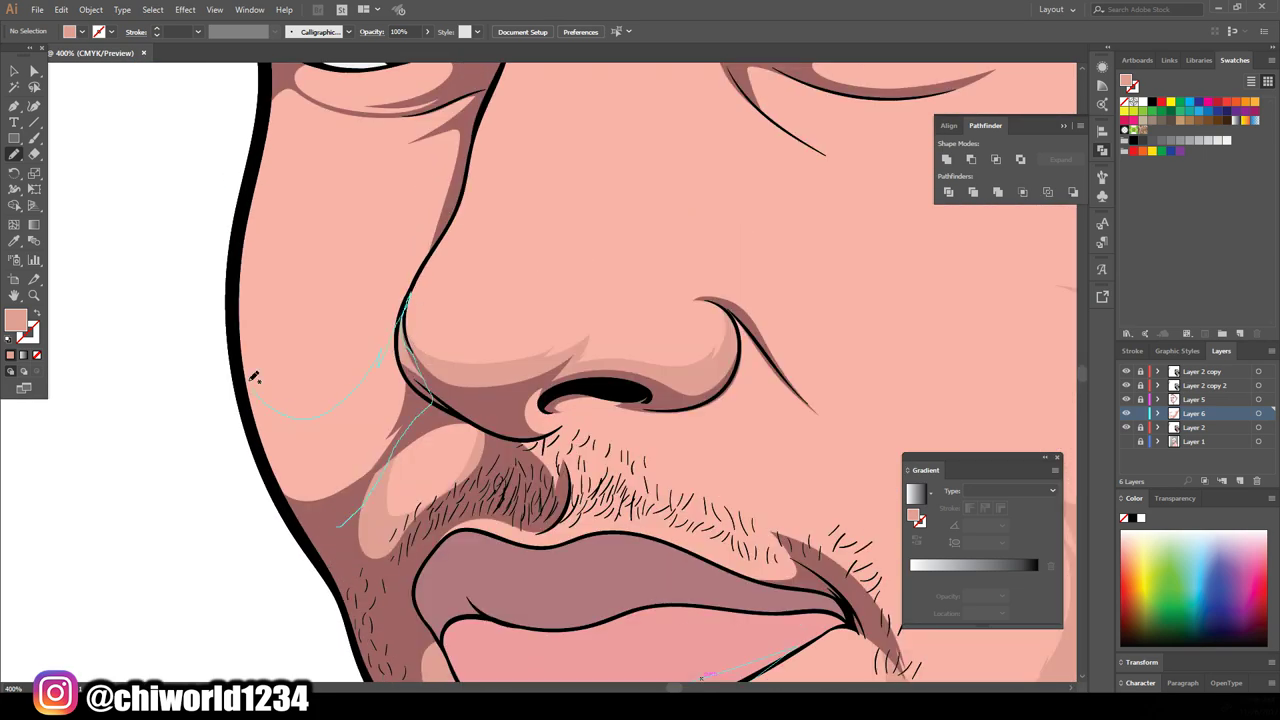
drag(284, 410, 284, 410)
scroll(300, 400, down, 2)
scroll(300, 400, down, 2)
scroll(540, 320, up, 3)
drag(522, 298, 660, 446)
Paint light shapes along the chin and jaw, under the eye and at its inner corner
scroll(660, 446, down, 1)
scroll(660, 446, down, 2)
scroll(787, 272, up, 2)
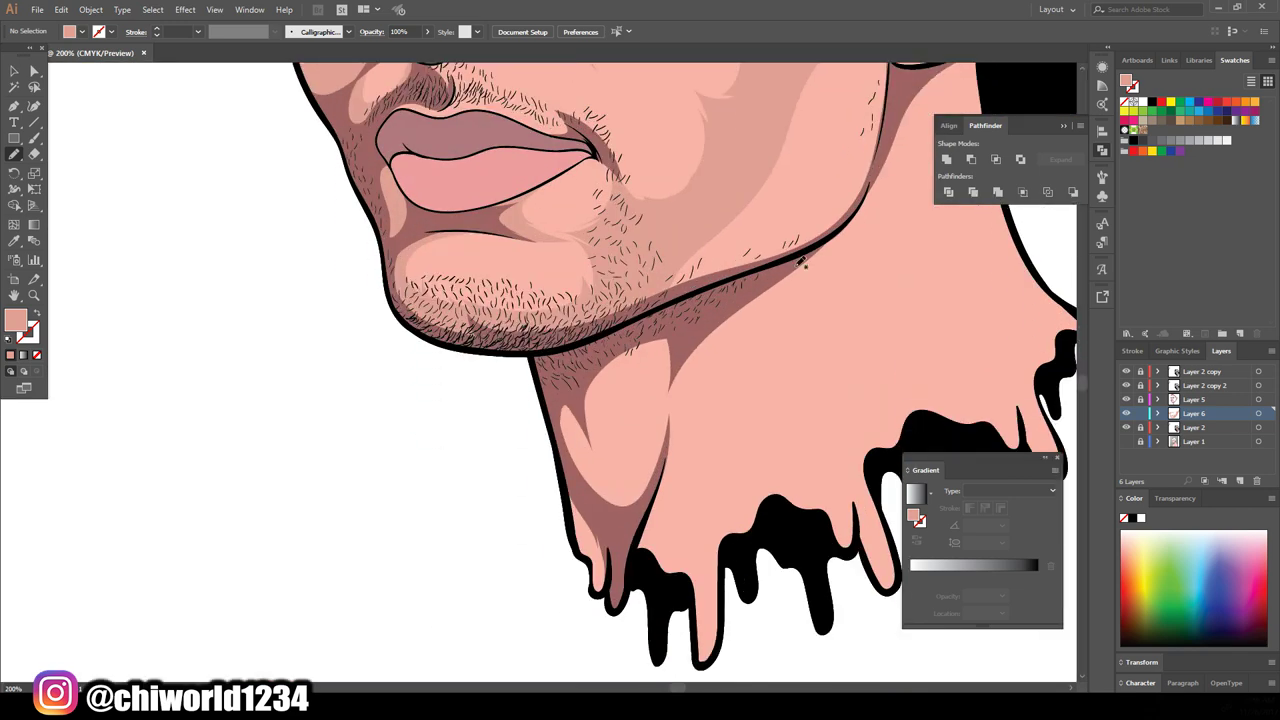
drag(597, 566, 597, 566)
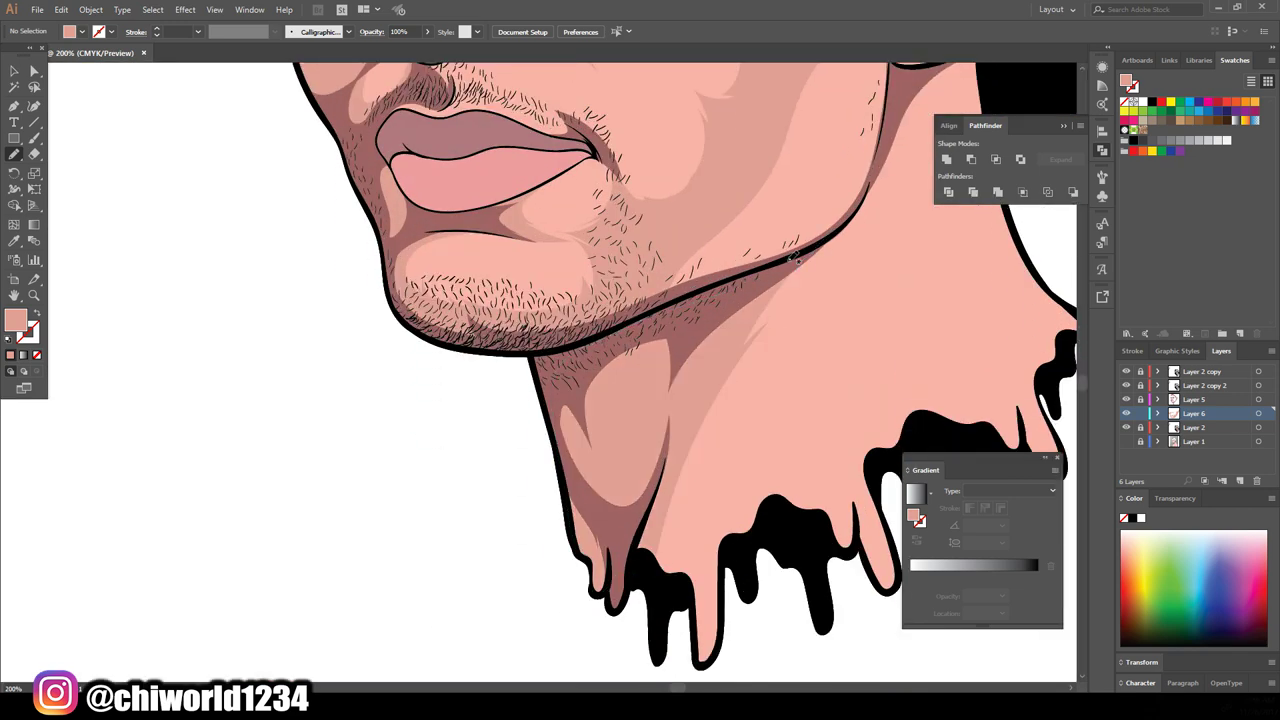
scroll(600, 400, down, 2)
scroll(670, 290, up, 2)
scroll(507, 298, up, 1)
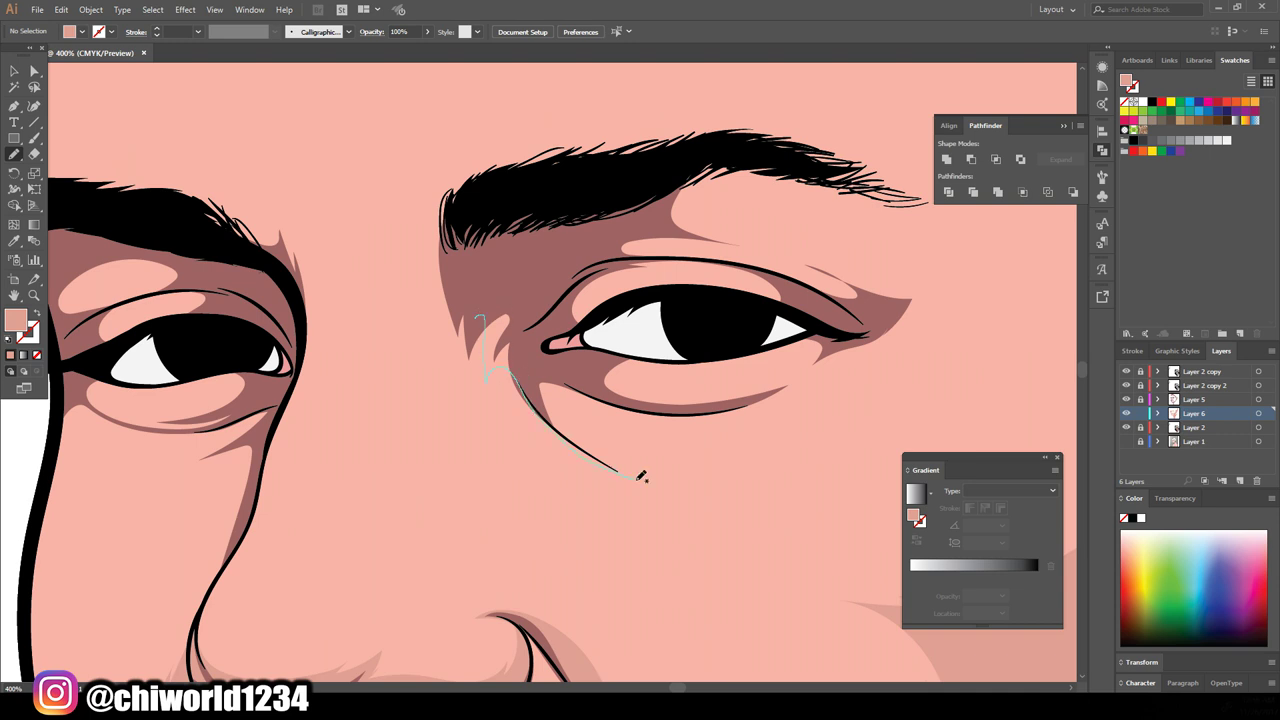
drag(818, 345, 818, 345)
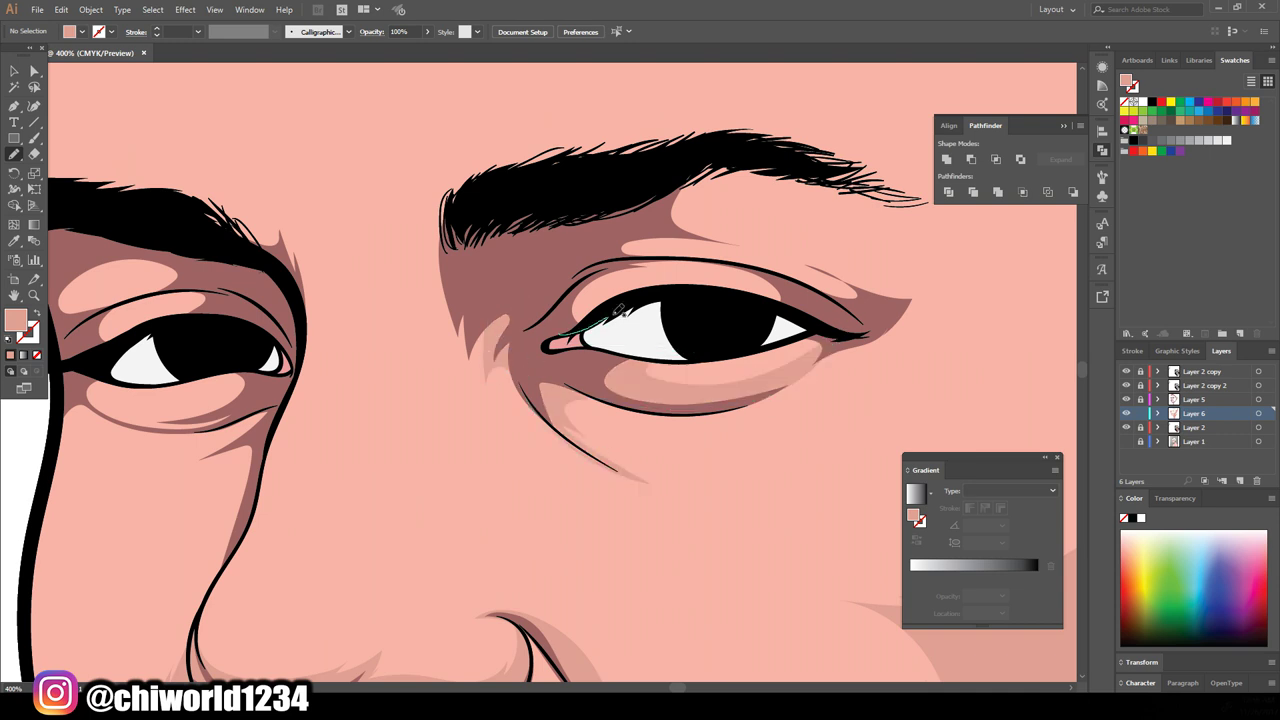
drag(890, 218, 890, 218)
scroll(800, 320, down, 3)
scroll(735, 420, up, 4)
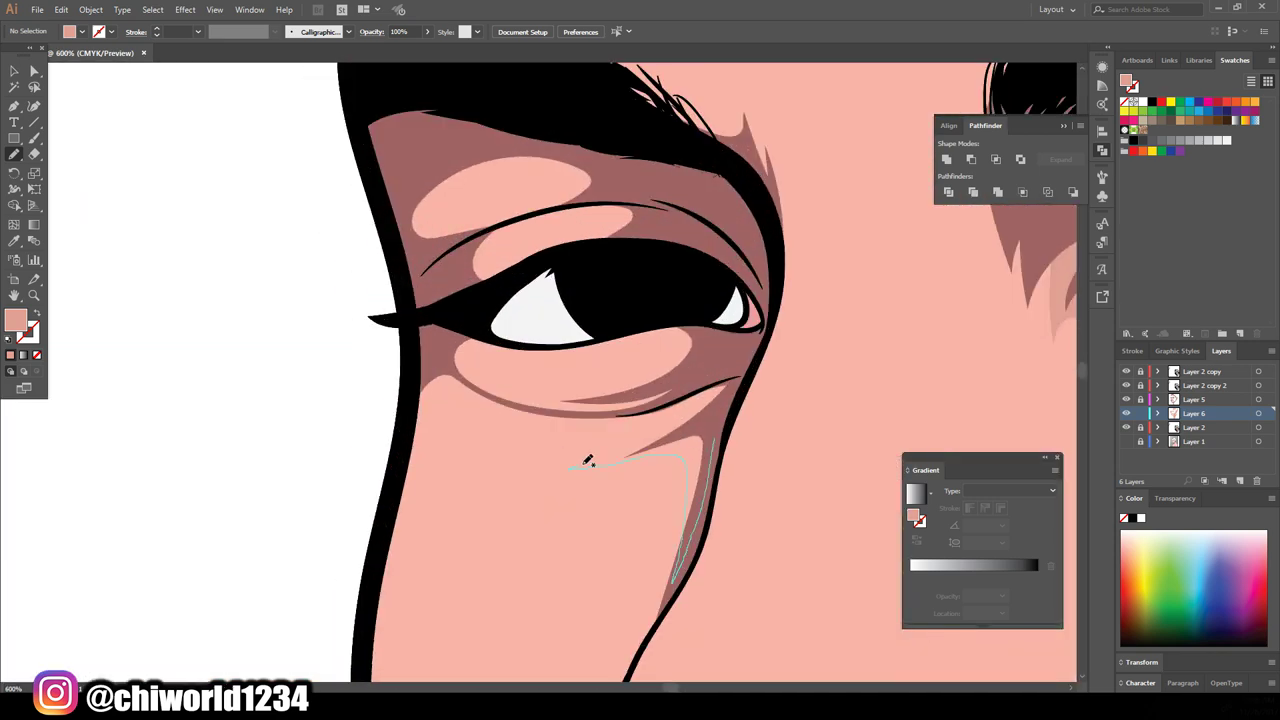
Paint shading strokes under the eye, along the upper eyelid and the forehead edge under the cap
drag(640, 318, 640, 318)
scroll(640, 318, up, 1)
drag(455, 368, 501, 347)
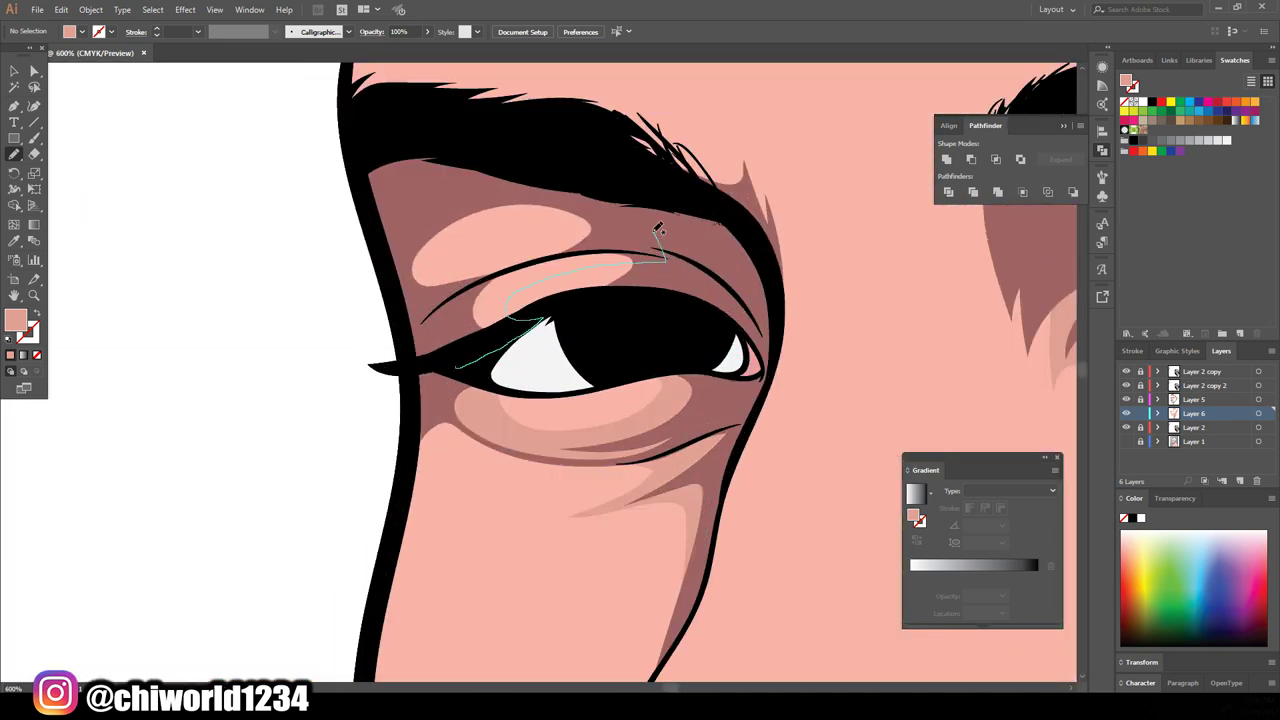
drag(659, 229, 659, 229)
key(ctrl+0)
scroll(757, 461, up, 3)
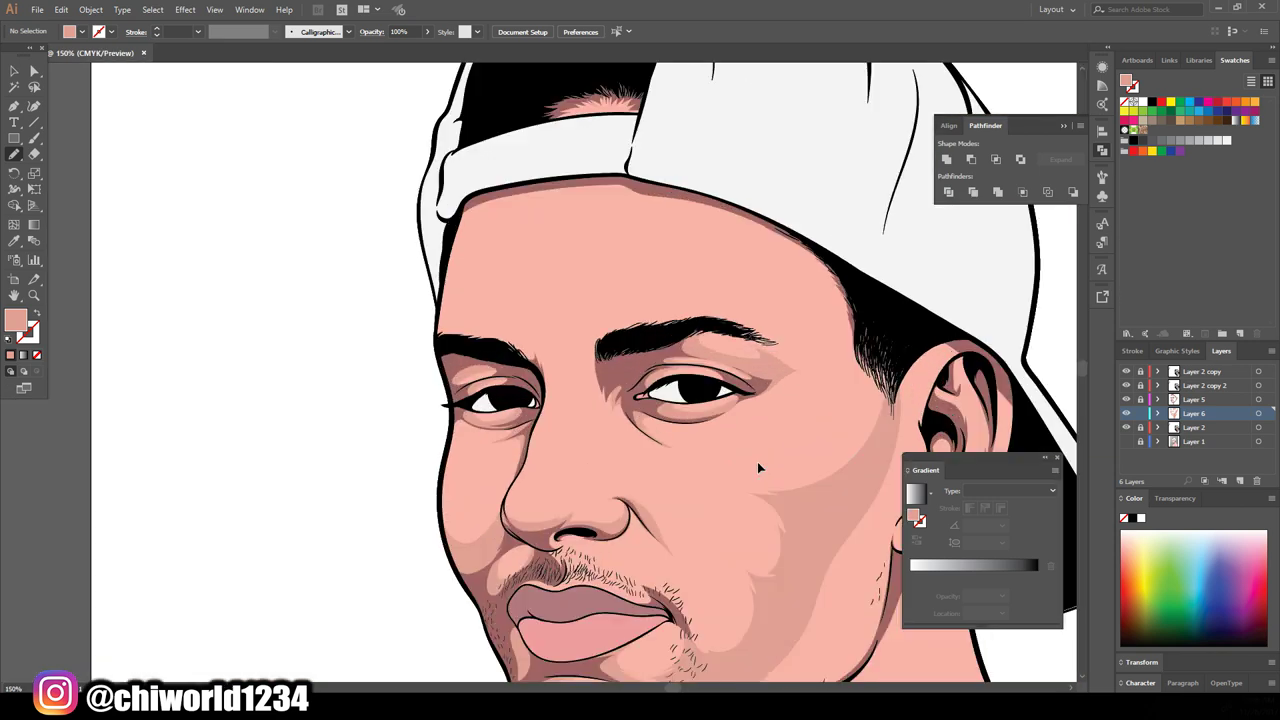
scroll(757, 461, up, 3)
scroll(425, 490, up, 2)
drag(468, 184, 468, 184)
scroll(487, 563, down, 1)
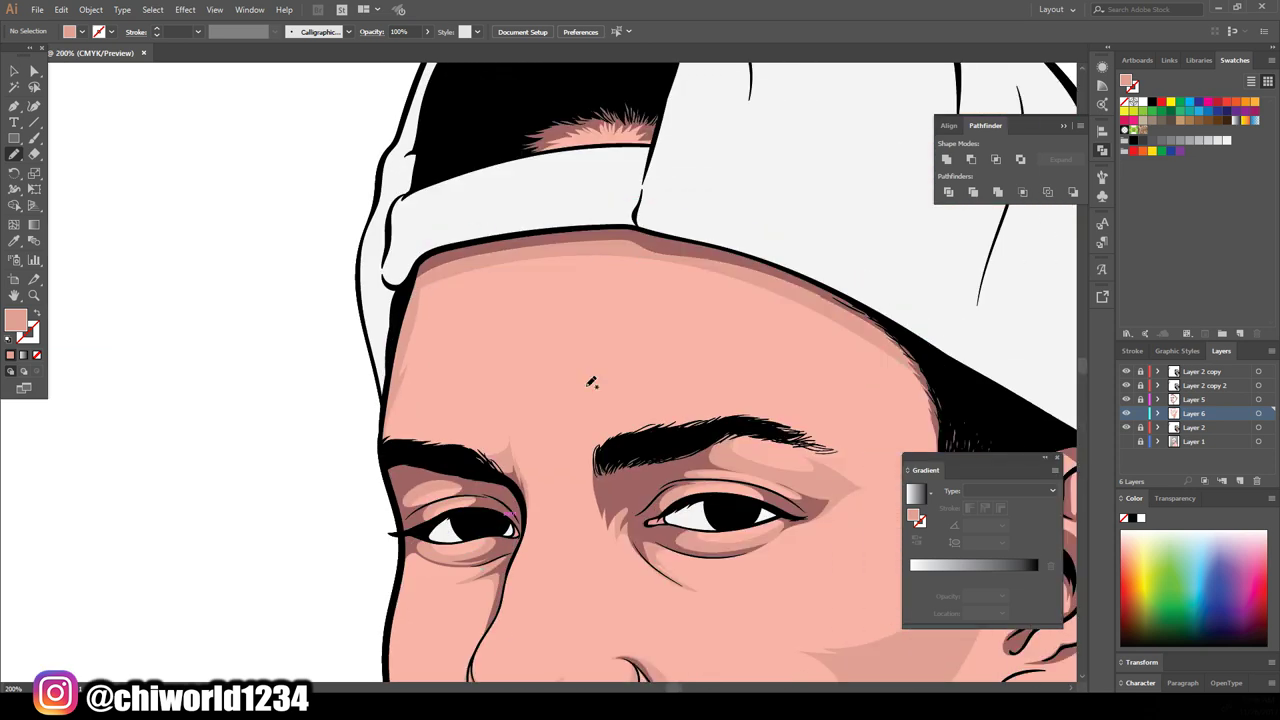
Paint shading along the jawline and inside the ear
key(ctrl+0)
scroll(719, 479, up, 4)
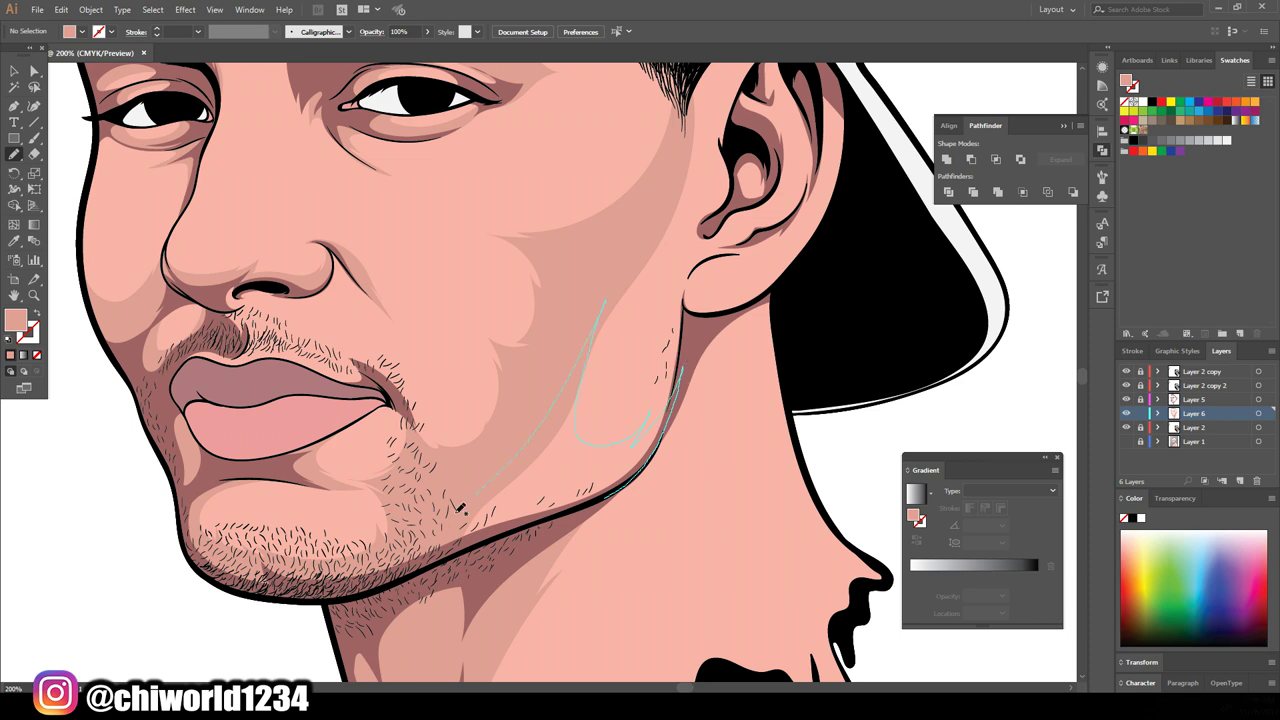
drag(460, 509, 460, 509)
key(ctrl+0)
scroll(663, 451, up, 1)
scroll(663, 451, up, 3)
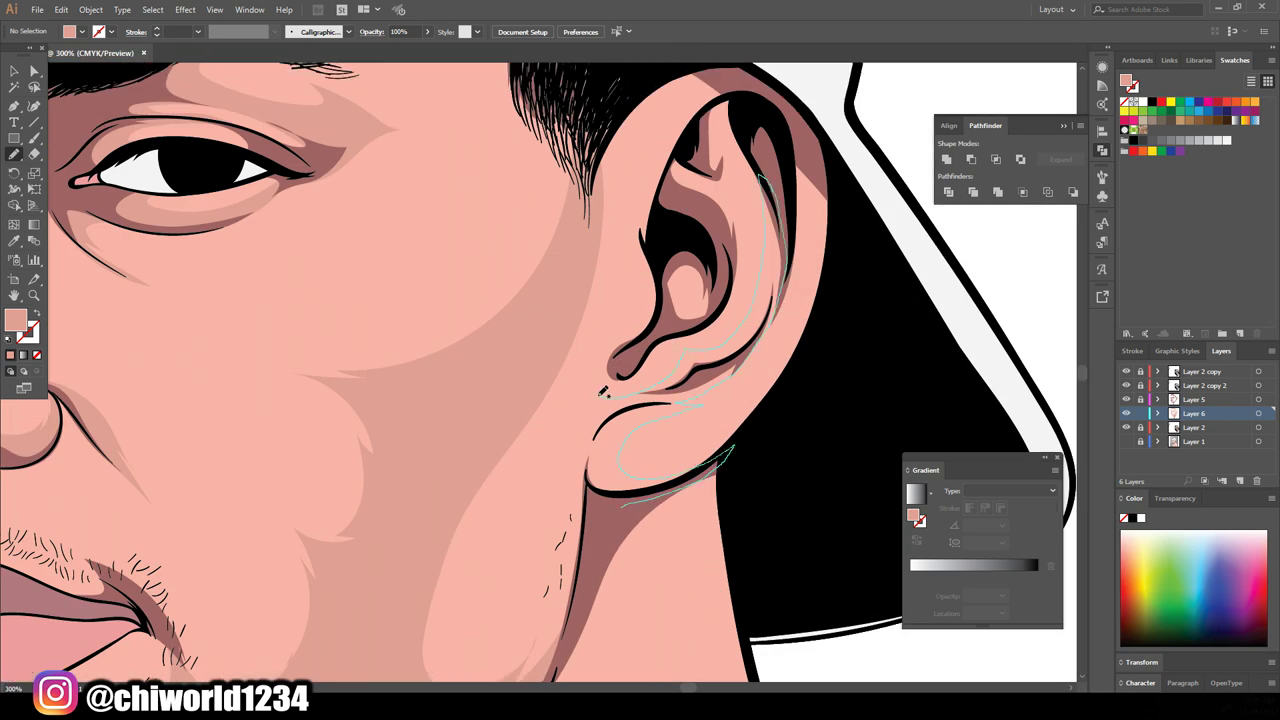
drag(564, 406, 564, 406)
key(ctrl+0)
scroll(736, 511, up, 4)
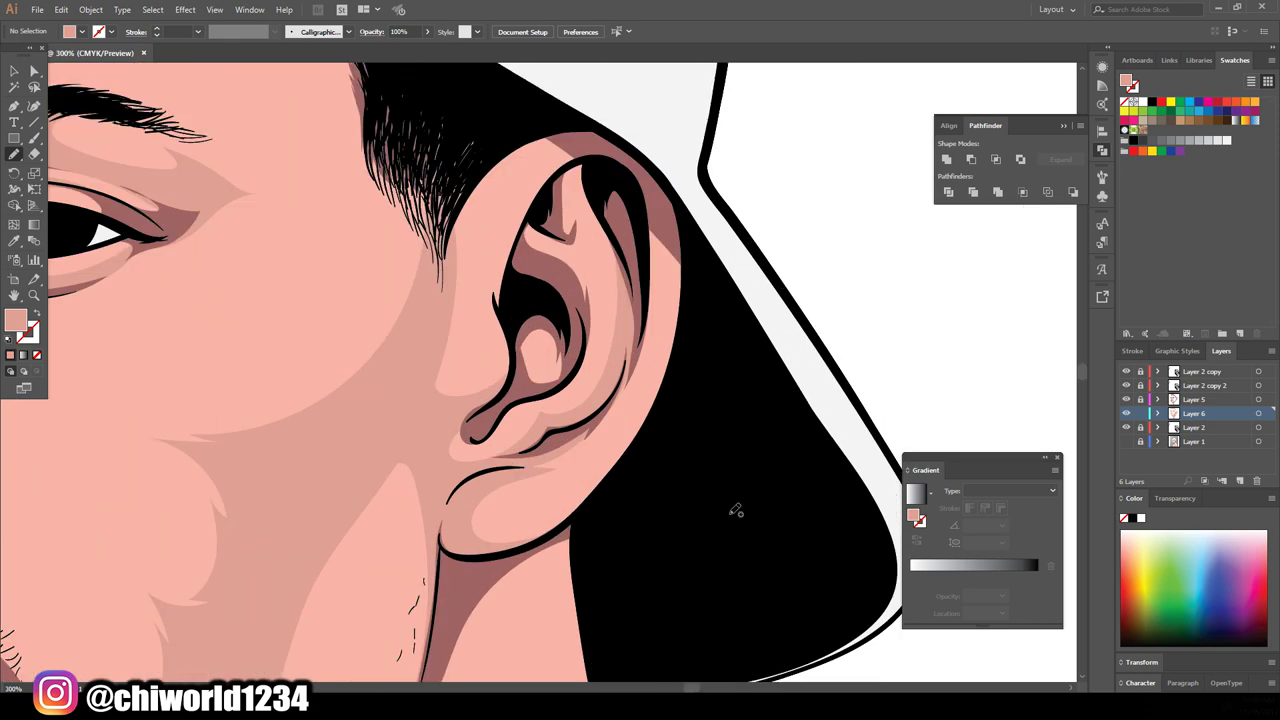
Darken the ear's outer rim, inner fold and top rim
drag(682, 264, 682, 264)
drag(557, 247, 459, 193)
drag(482, 260, 482, 262)
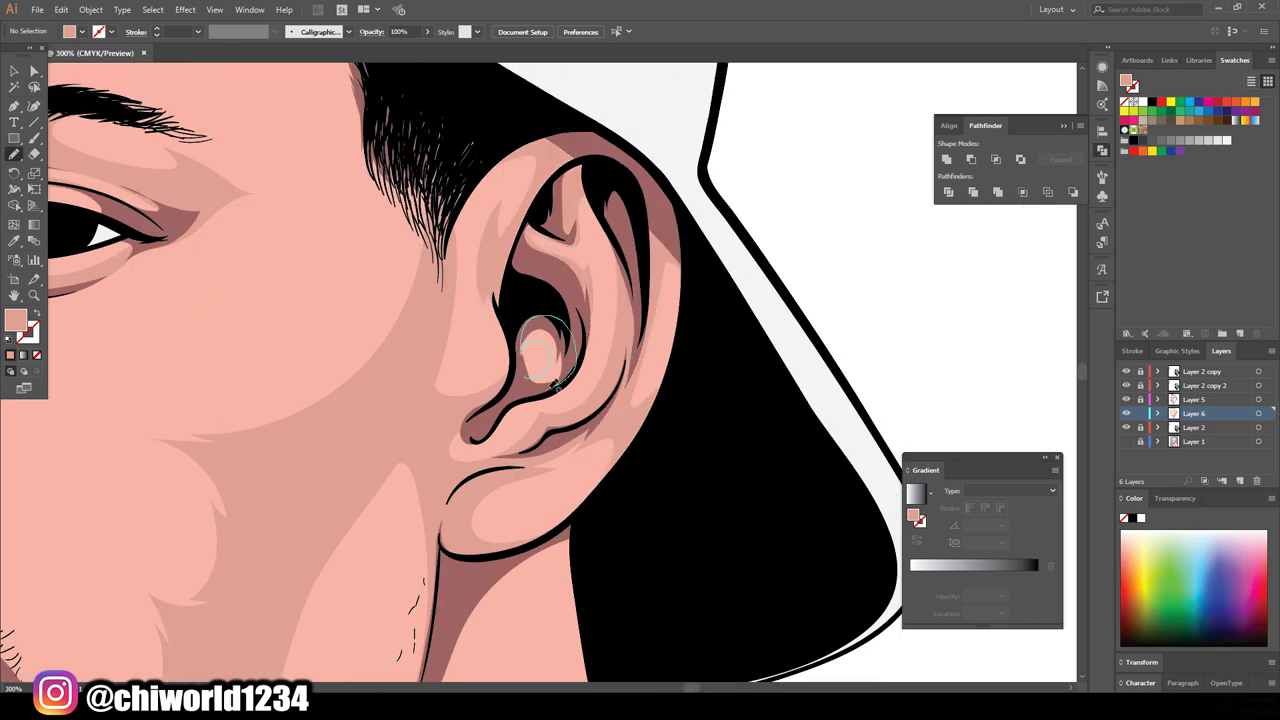
scroll(680, 580, down, 5)
scroll(300, 598, up, 3)
scroll(300, 598, up, 2)
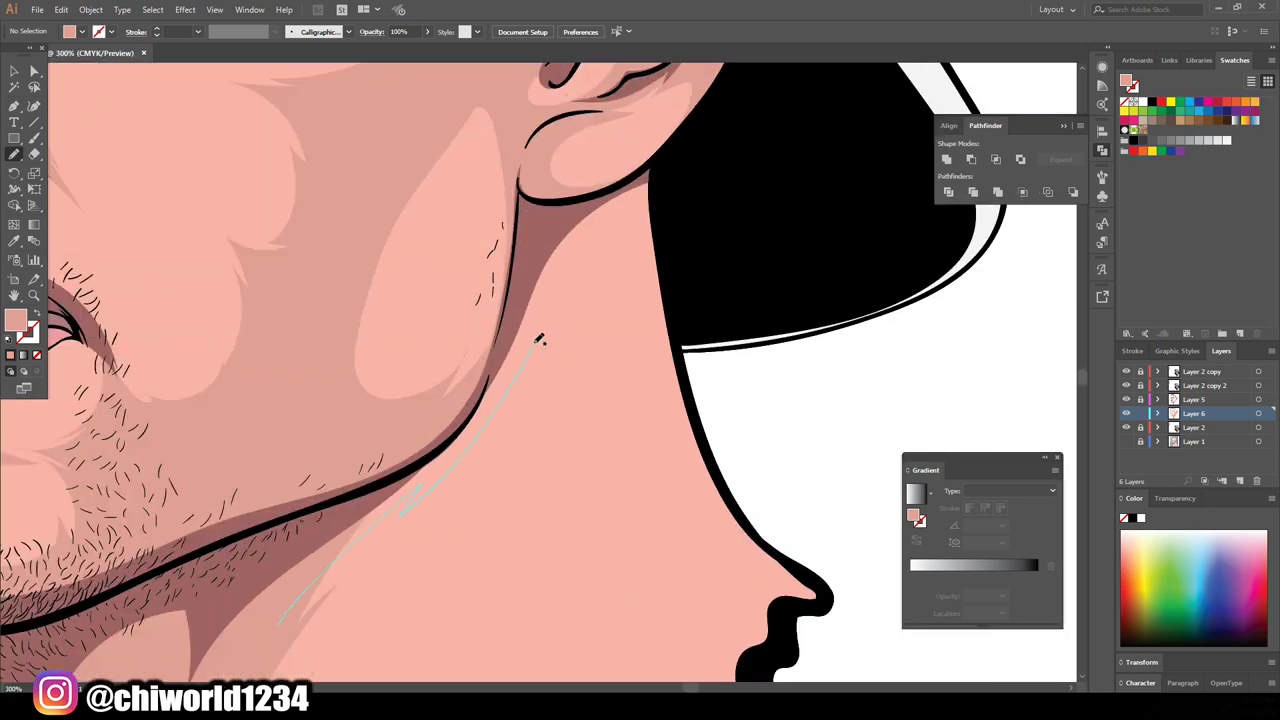
Paint darker shading down the neck, above the drips
drag(711, 464, 711, 464)
scroll(600, 450, down, 5)
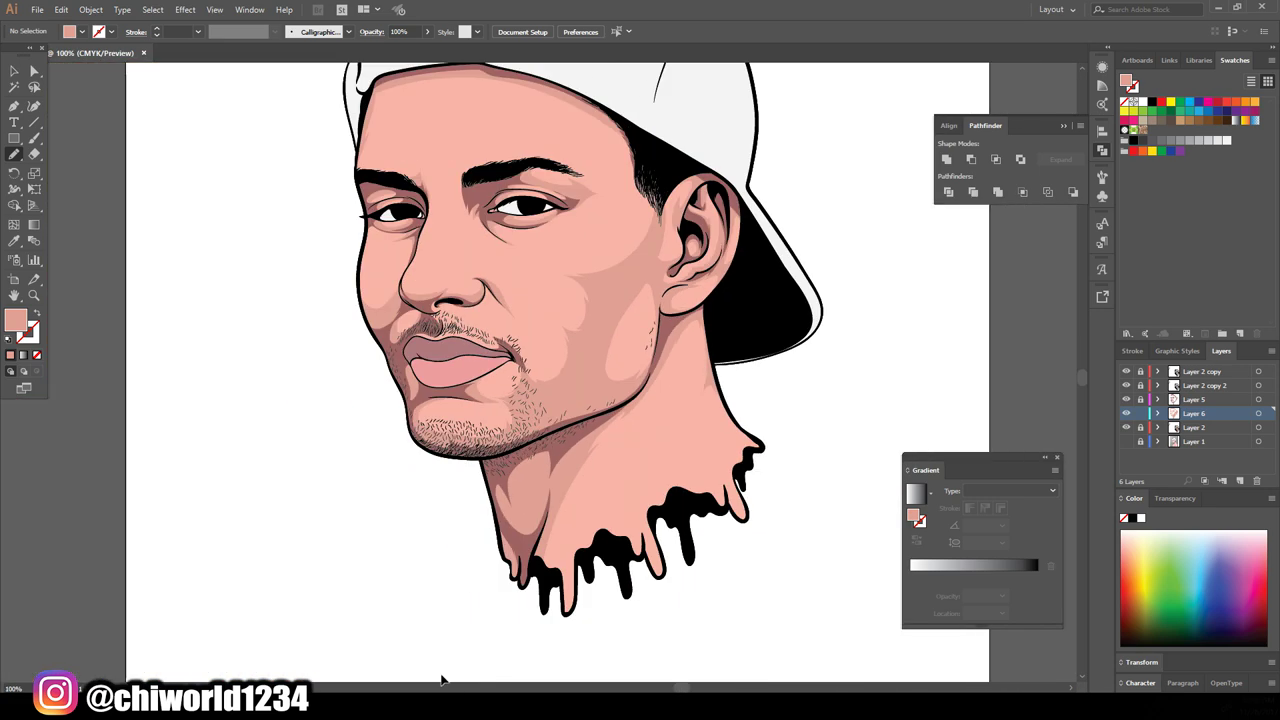
scroll(548, 306, up, 5)
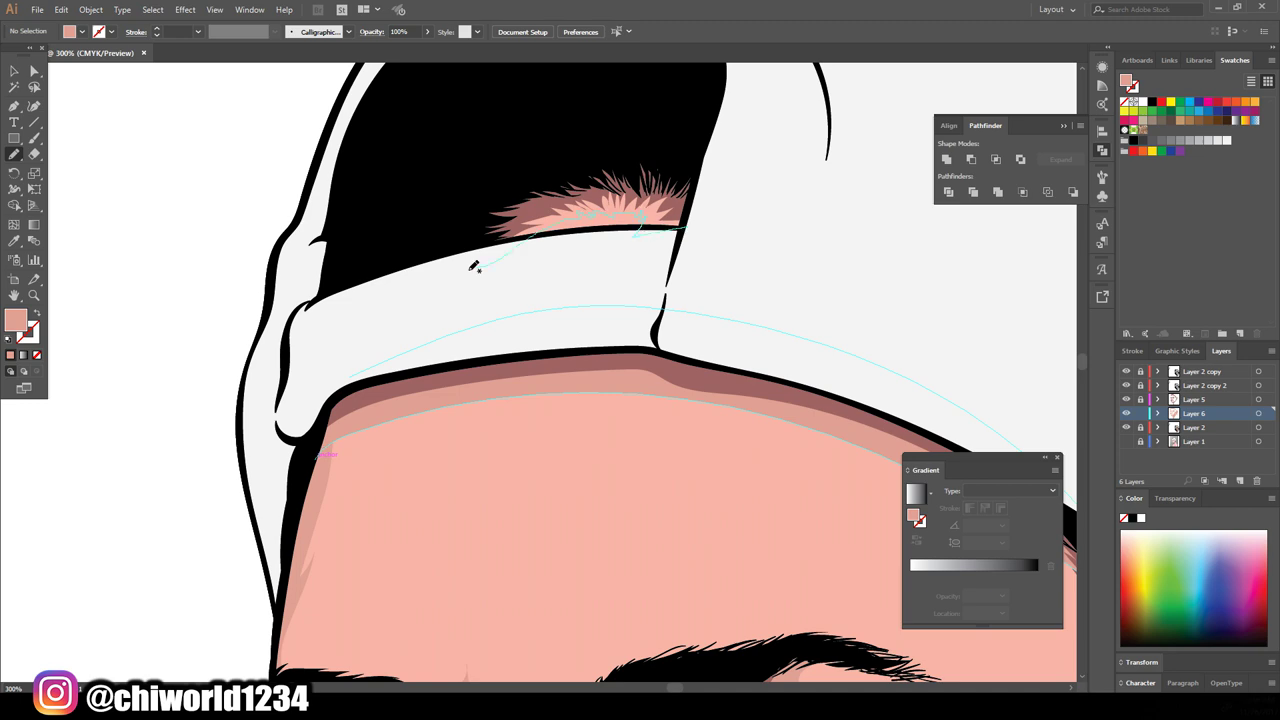
scroll(514, 249, down, 5)
scroll(769, 363, down, 3)
scroll(691, 432, up, 5)
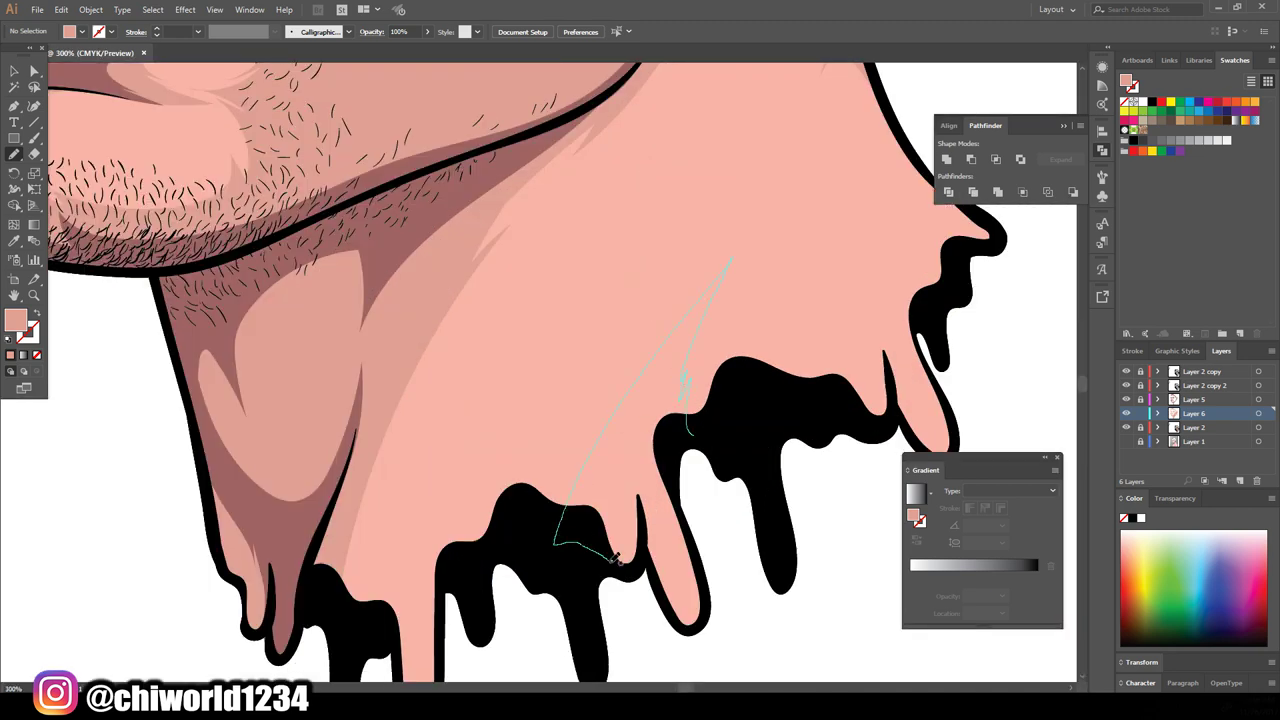
drag(683, 617, 683, 617)
scroll(683, 600, down, 5)
Select all face artwork and shift its colours slightly toward magenta with Adjust Color Balance
key(v)
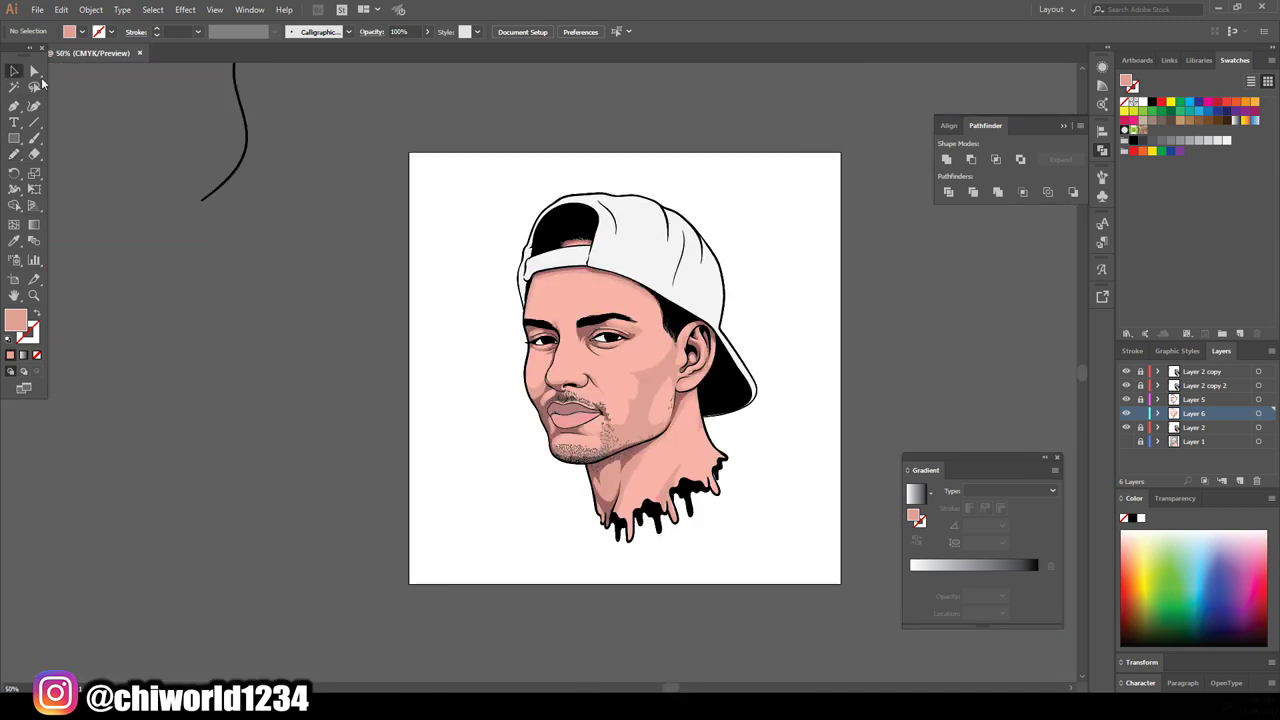
scroll(845, 497, up, 3)
key(ctrl+a)
scroll(845, 497, up, 1)
click(61, 9)
click(61, 9)
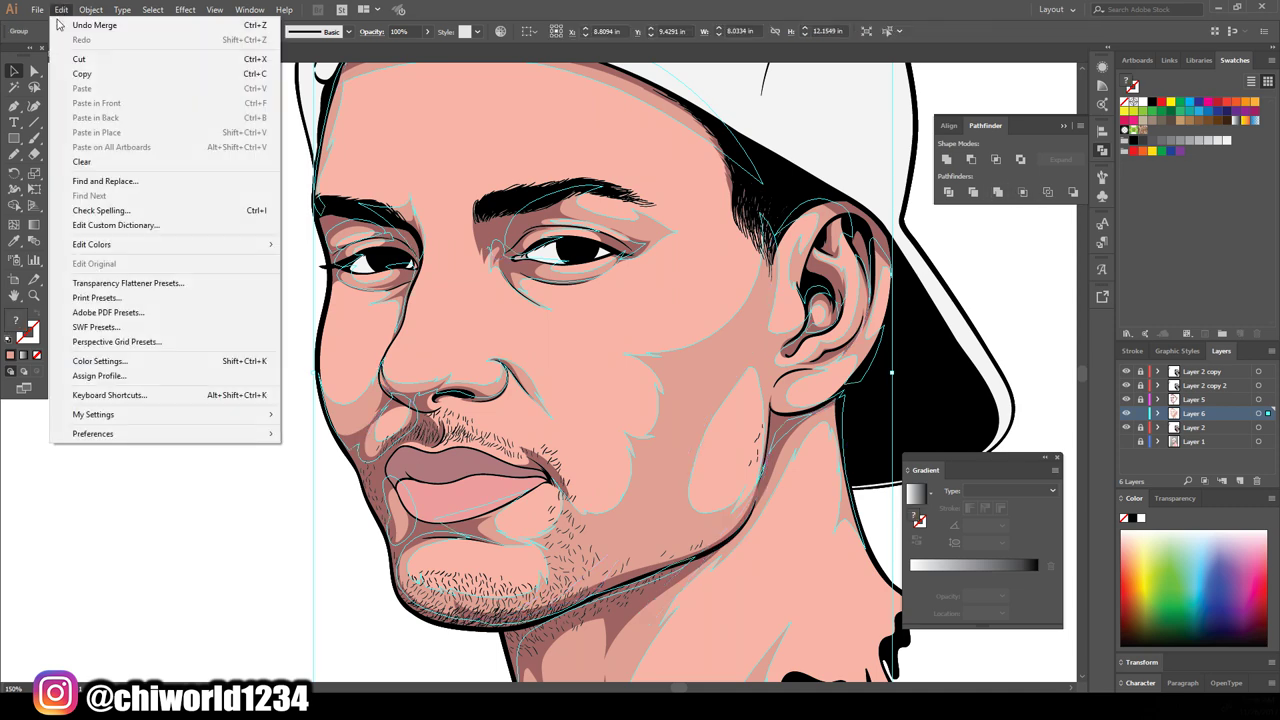
click(365, 262)
drag(124, 100, 124, 82)
click(144, 225)
key(ctrl+0)
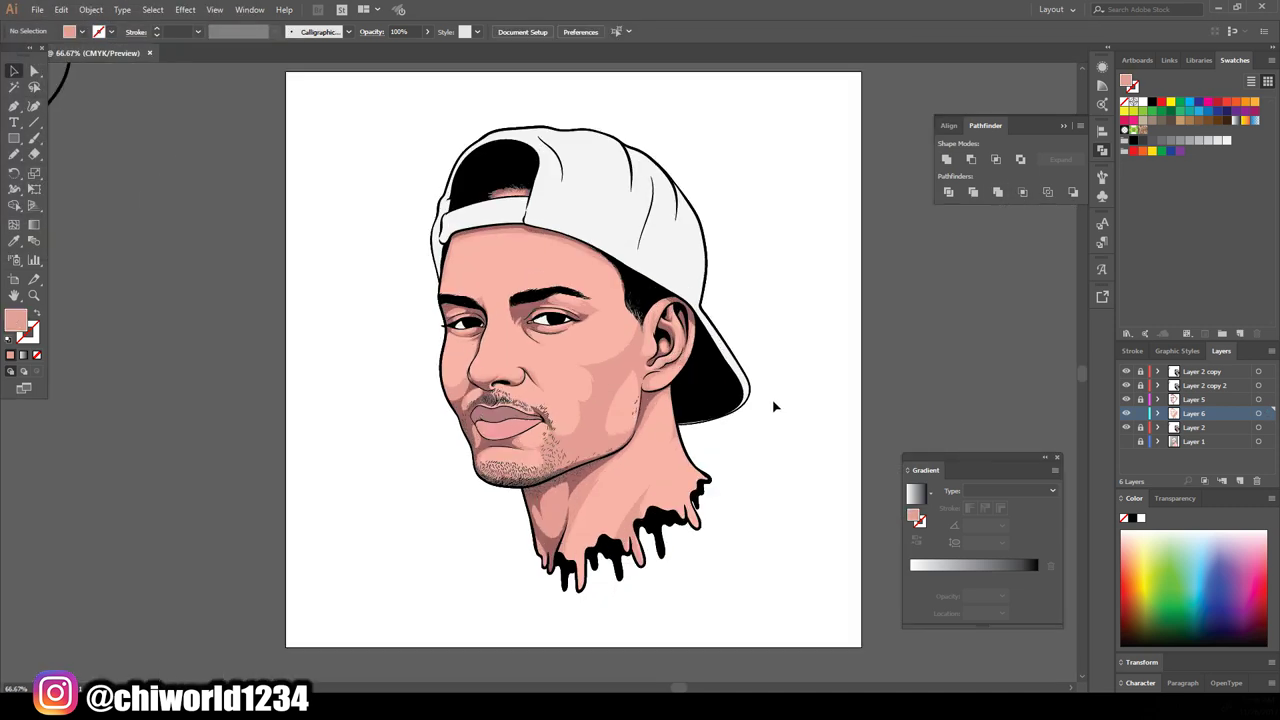
Add a new highlight layer and set a lighter pink fill
click(1240, 481)
scroll(470, 372, up, 3)
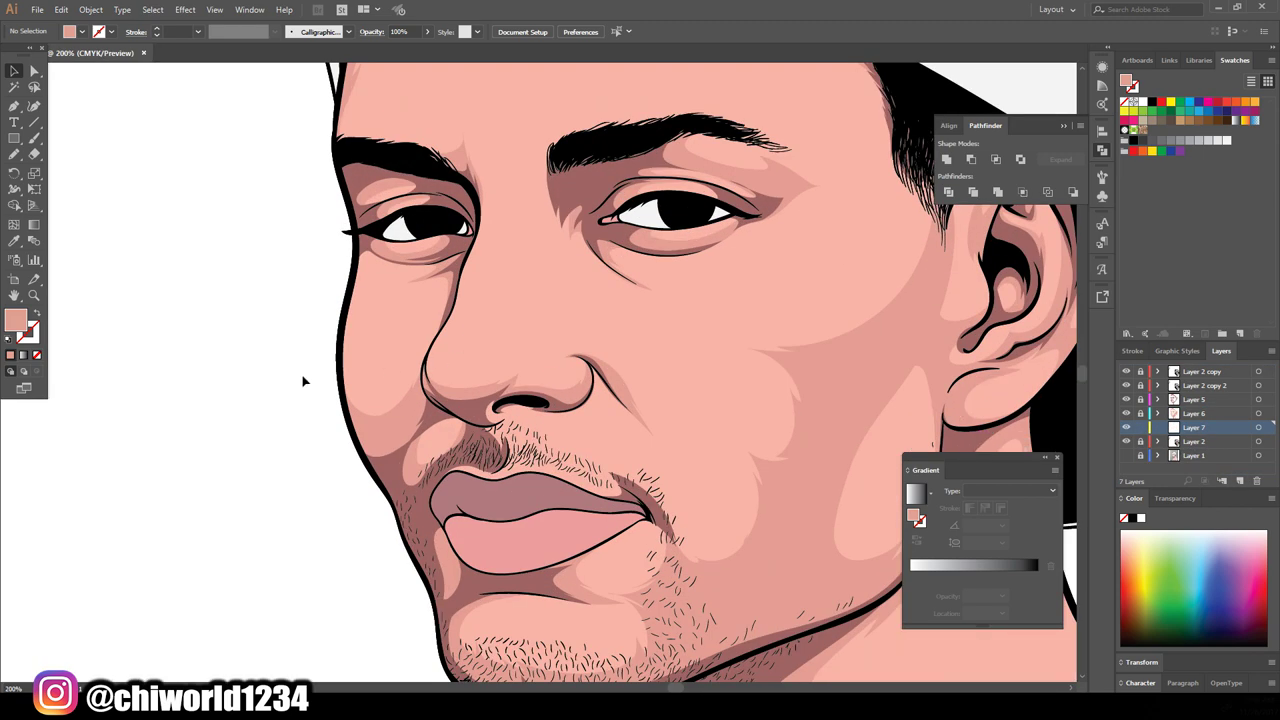
key(i)
double_click(30, 316)
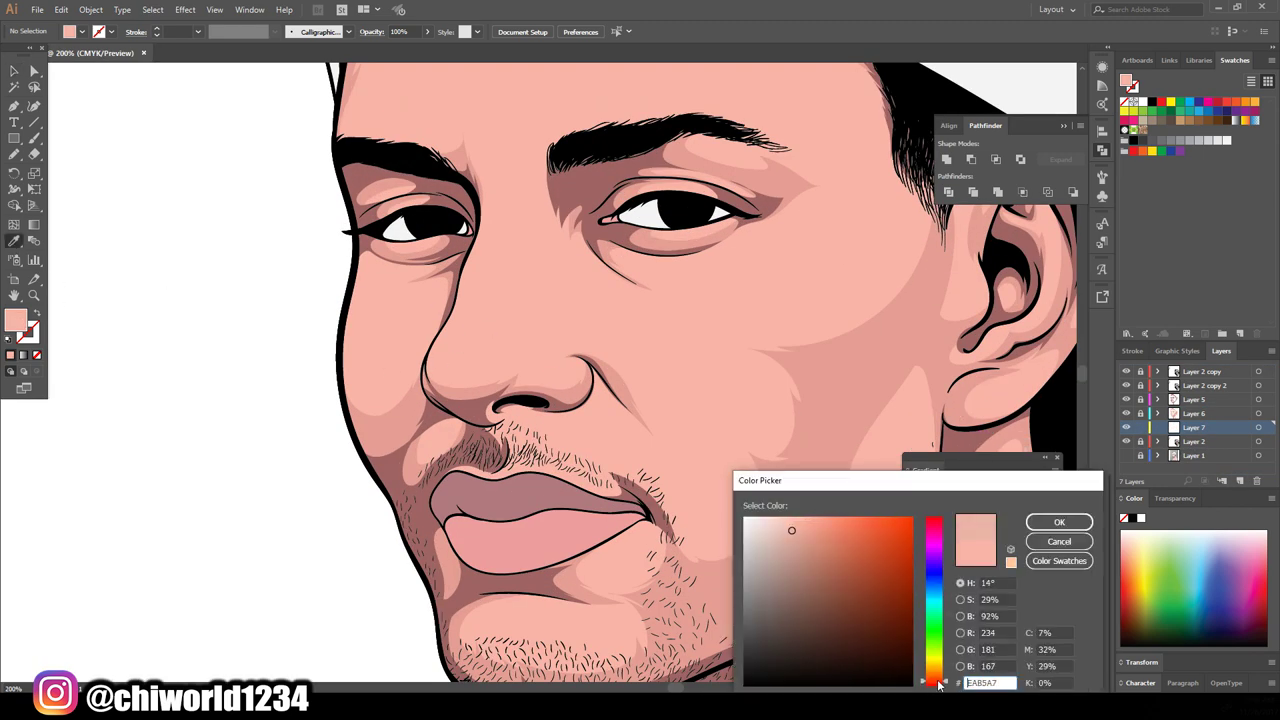
key(Return)
scroll(550, 220, up, 2)
Pencil a highlight up the nose bridge, then warm and lighten it via Adjust Color Balance
key(n)
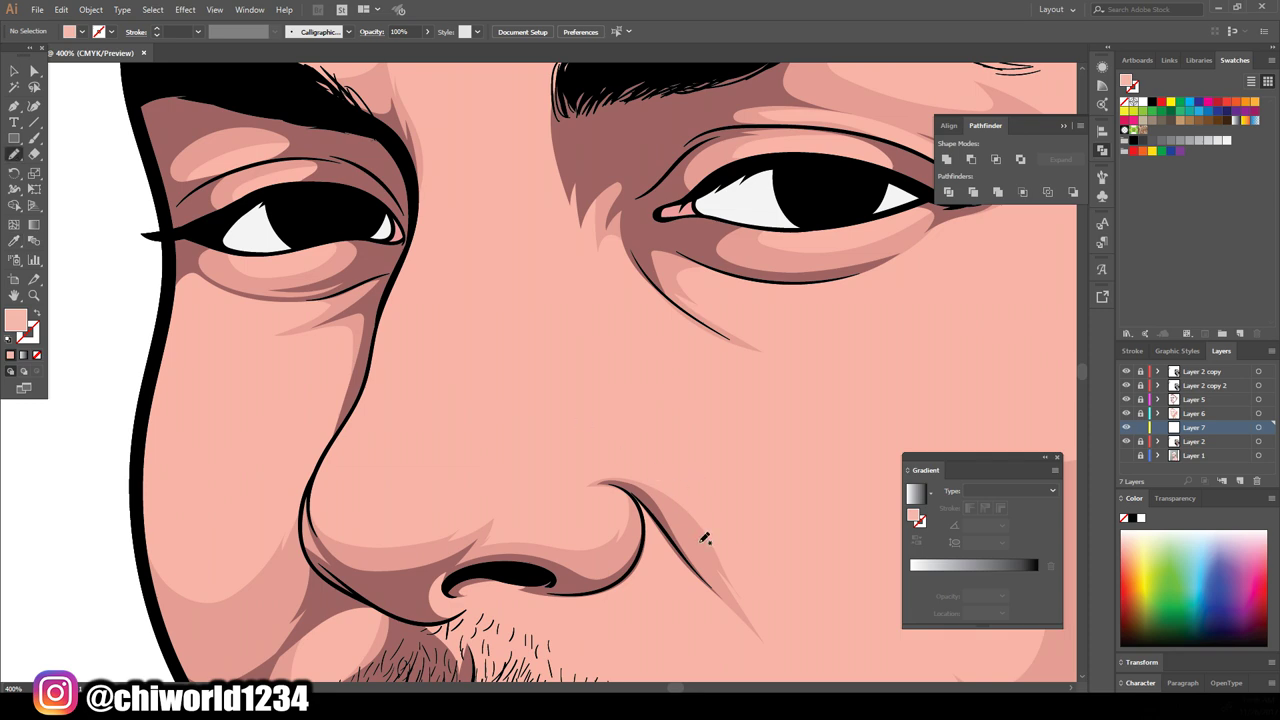
drag(645, 322, 580, 84)
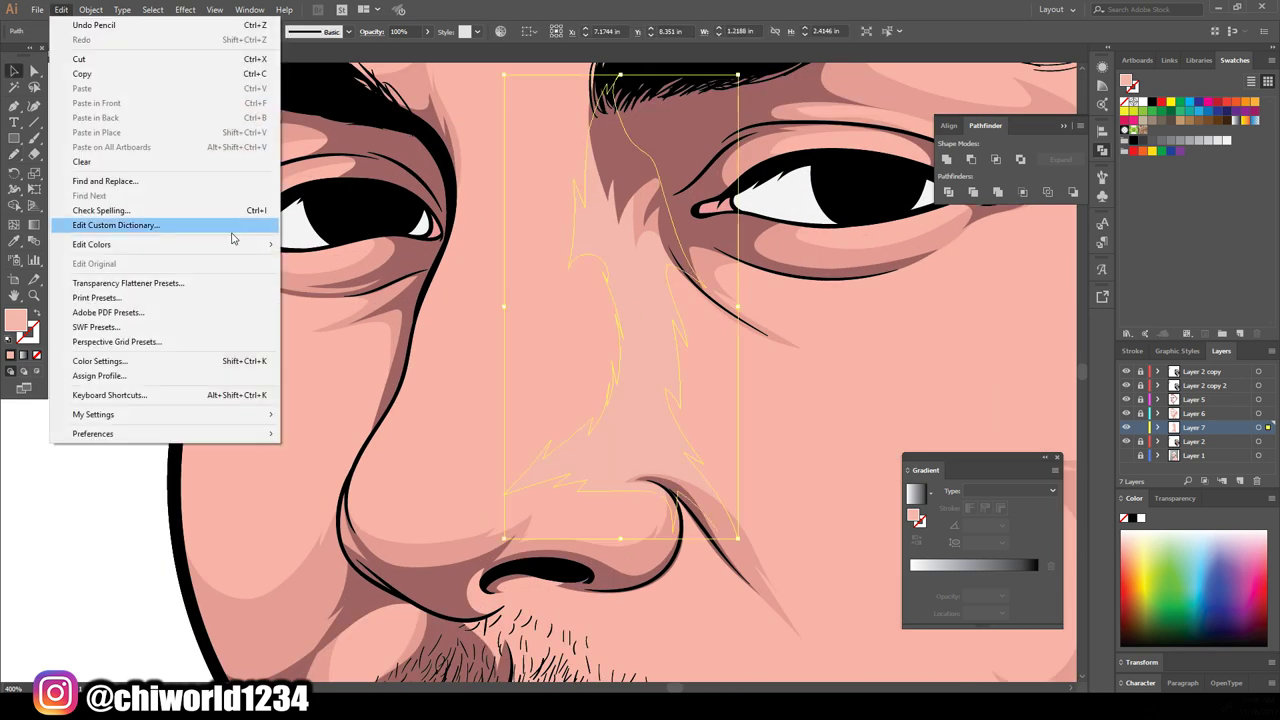
click(350, 279)
click(21, 225)
mouse_move(124, 119)
mouse_down()
mouse_move(127, 99)
mouse_move(120, 140)
mouse_up()
click(144, 225)
Darken the nose highlight very slightly with another colour balance adjustment
key(ctrl+shift+a)
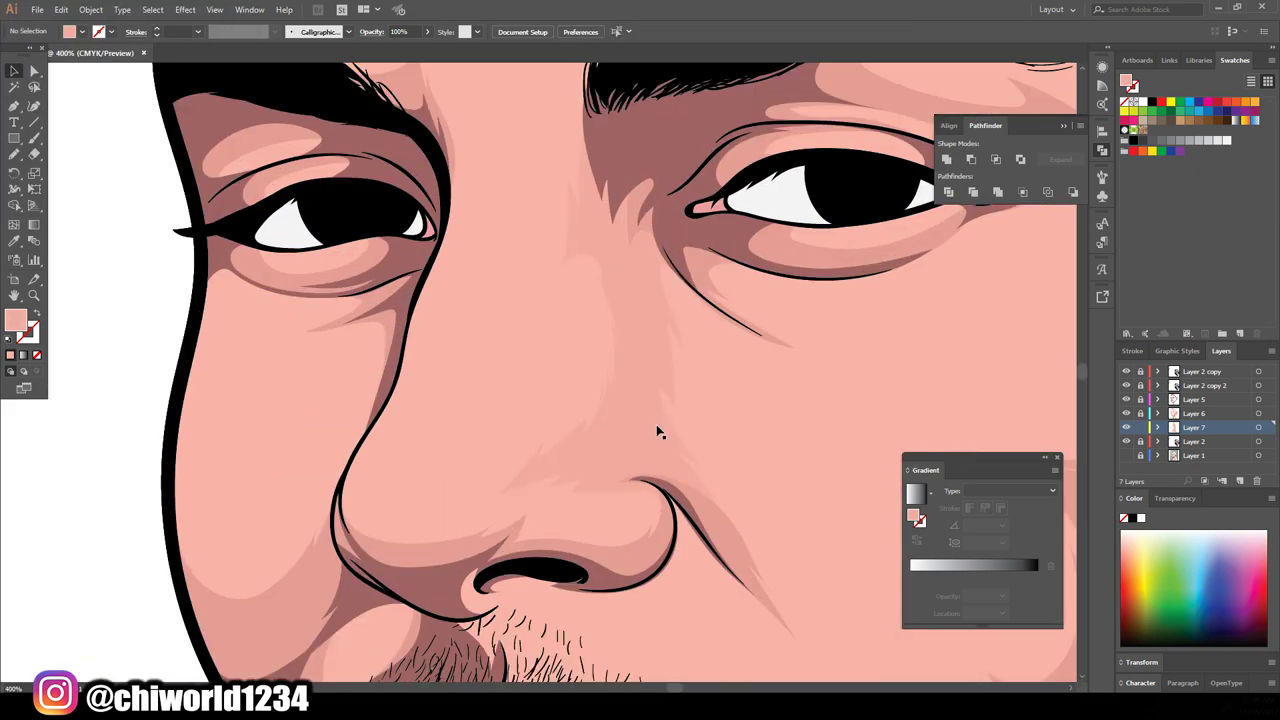
click(657, 432)
click(61, 9)
click(340, 266)
drag(124, 139, 129, 120)
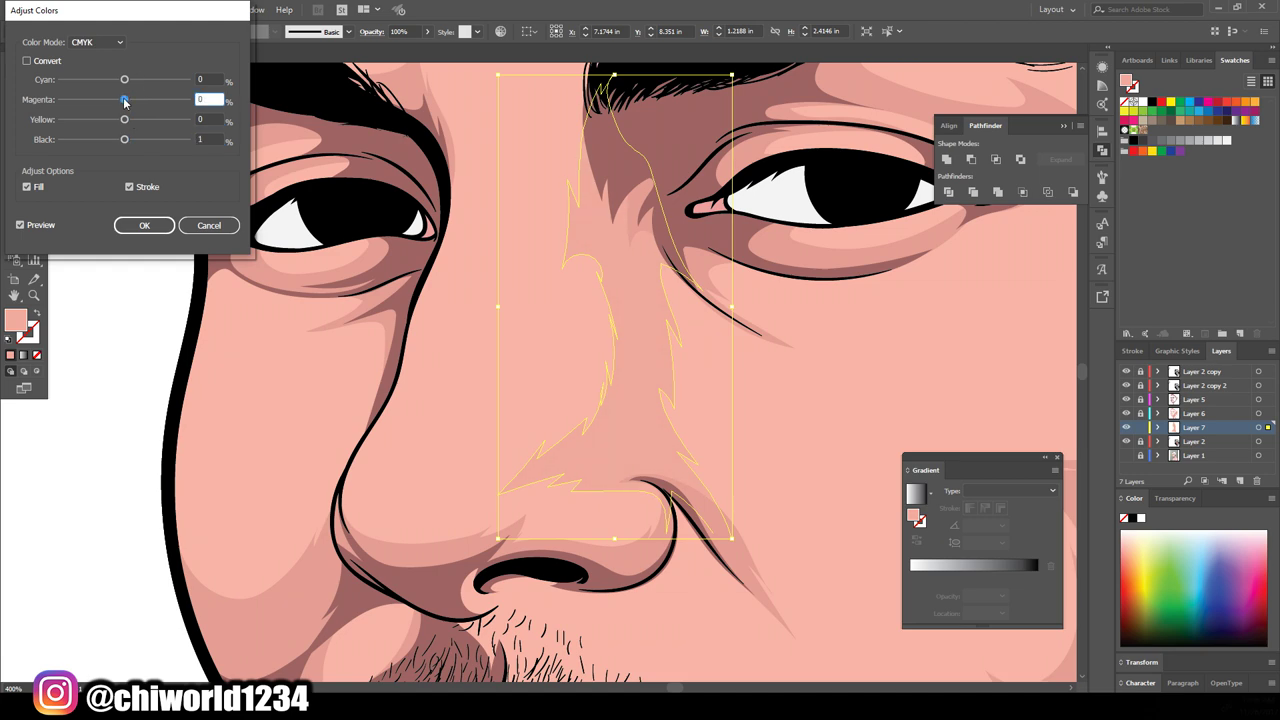
key(Return)
Deselect, switch back to the Pencil and zoom in on the lower face
key(ctrl+shift+a)
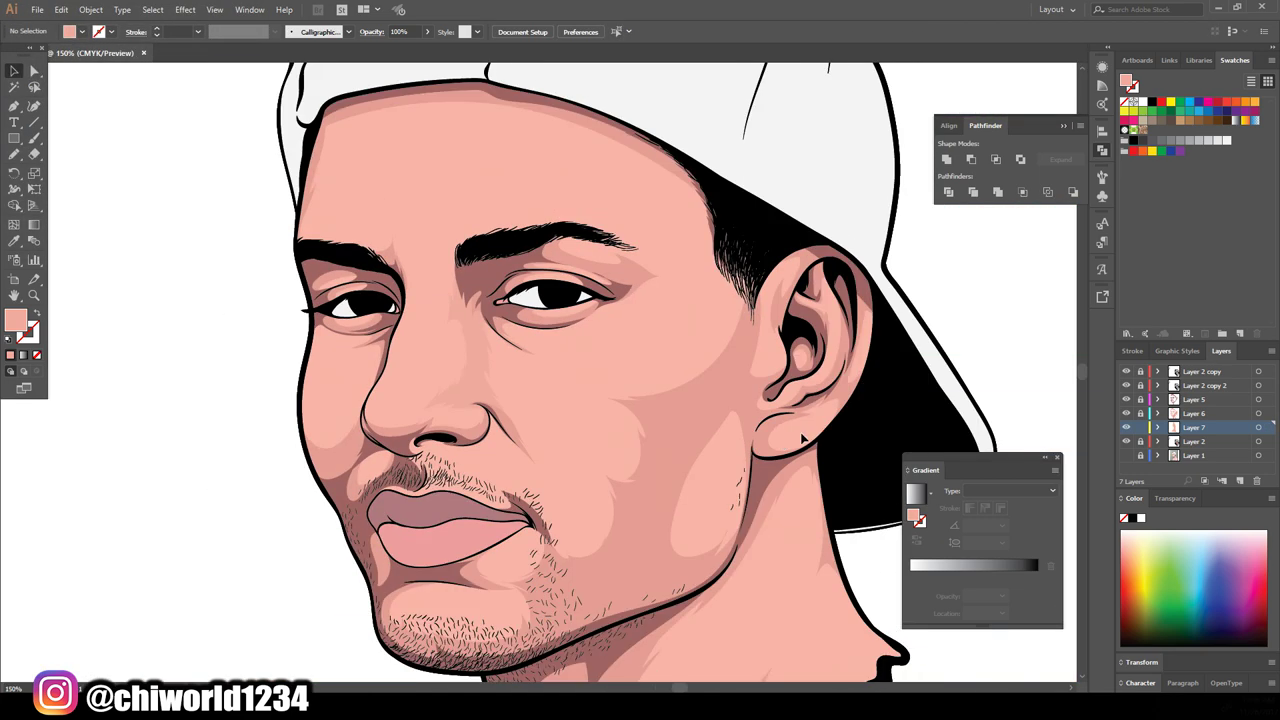
scroll(803, 437, down, 2)
key(n)
key(ctrl+equal)
Draw pale pink highlights along the jaw, under the eye corner and on the cheek
drag(680, 462, 805, 475)
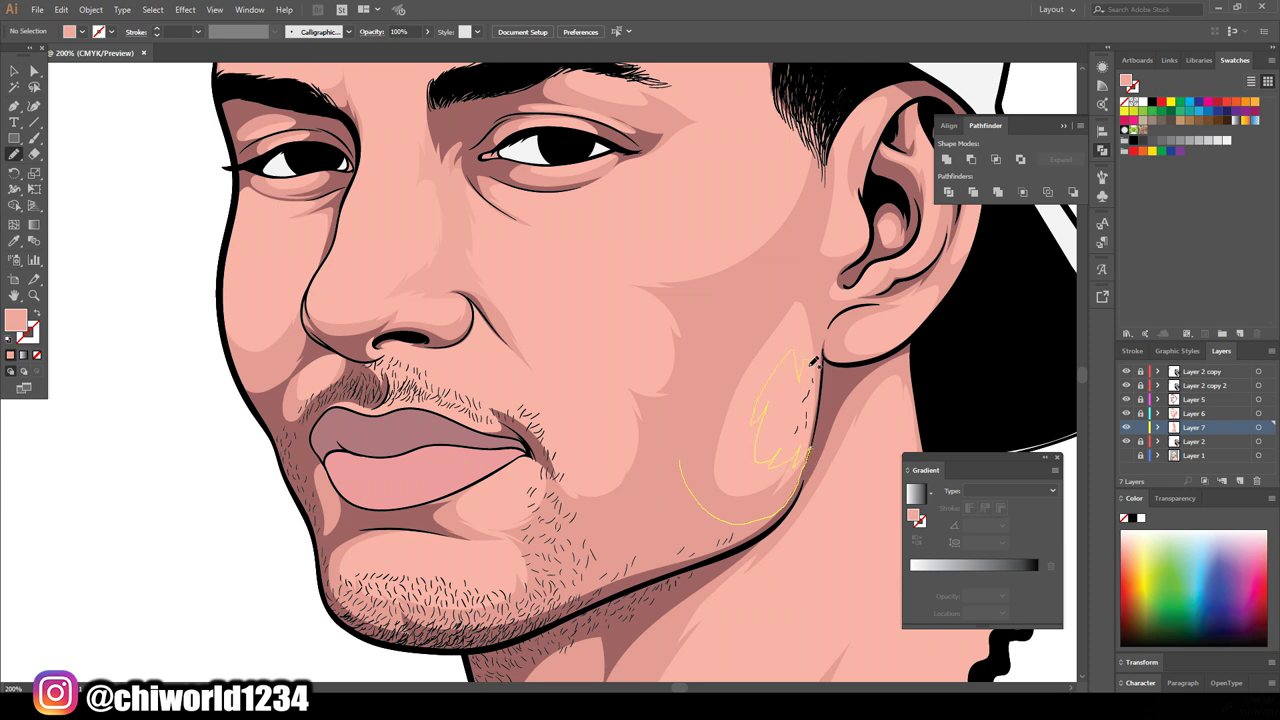
key(ctrl+0)
key(ctrl+equal)
key(ctrl+equal)
key(ctrl+equal)
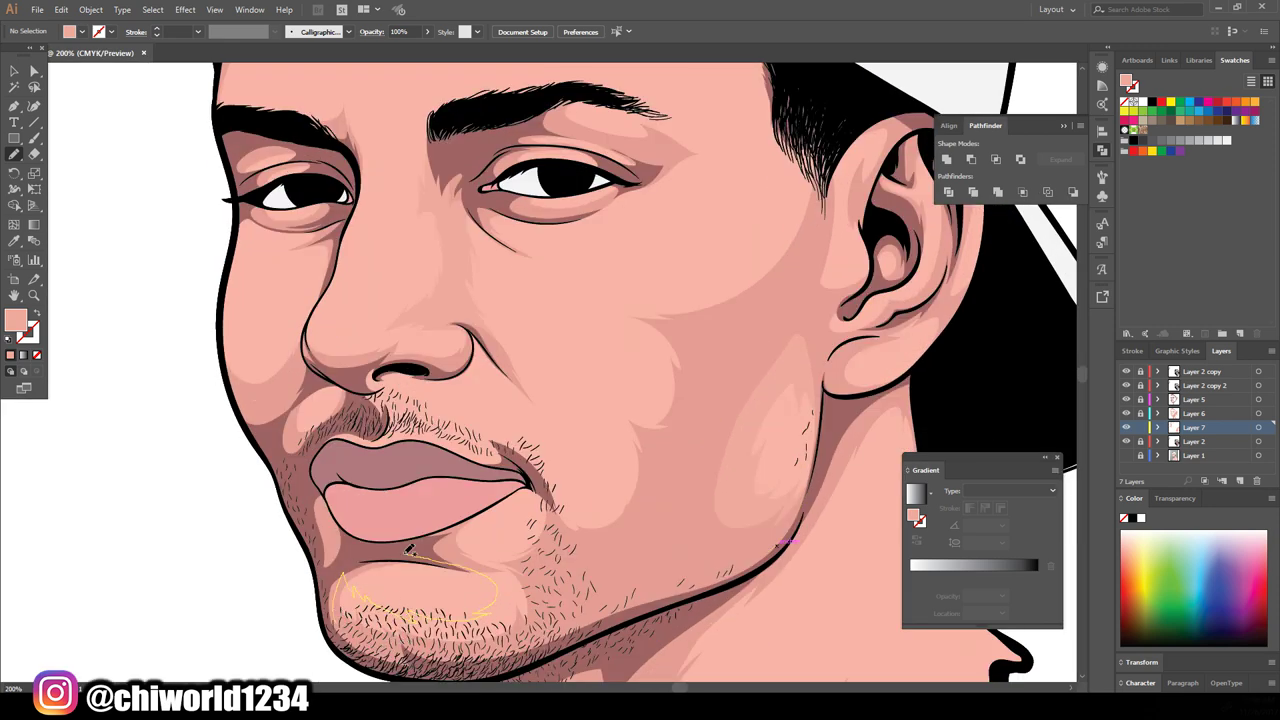
key(ctrl+minus)
key(ctrl+0)
key(ctrl+equal)
key(ctrl+equal)
key(ctrl+equal)
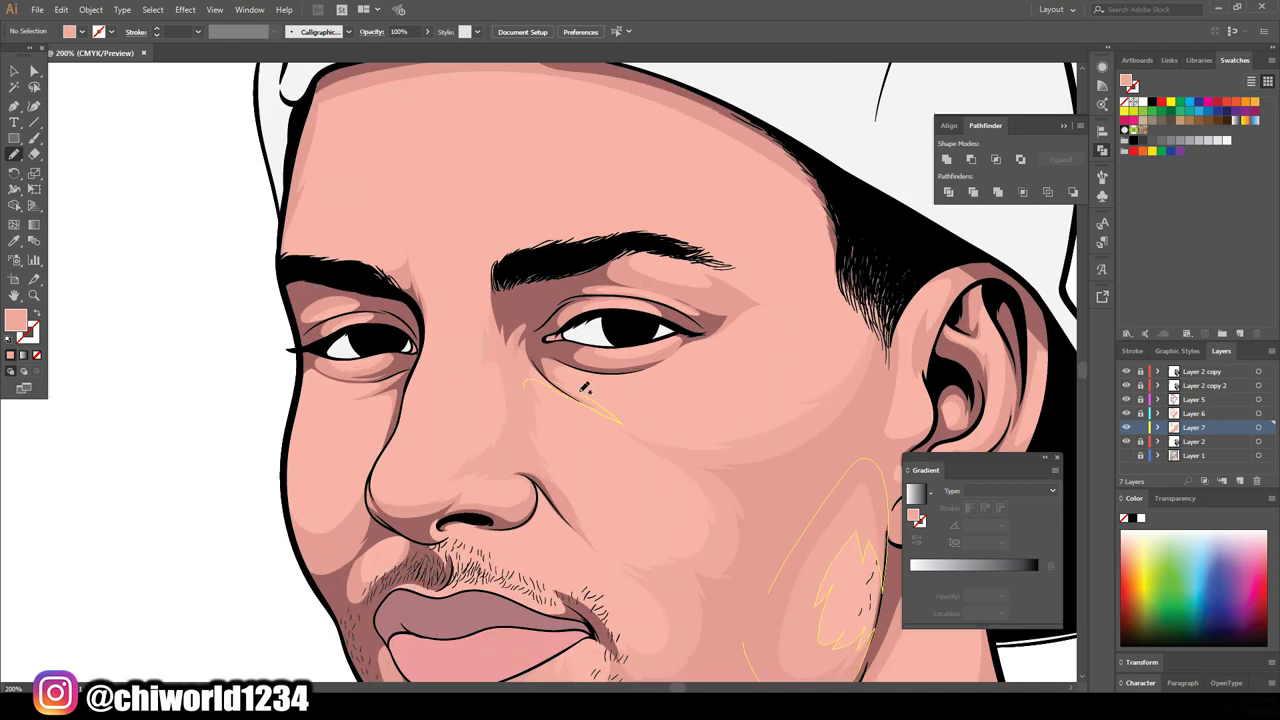
drag(630, 358, 565, 374)
drag(758, 277, 760, 279)
key(ctrl+0)
key(ctrl+equal)
key(ctrl+equal)
key(ctrl+equal)
drag(632, 478, 683, 507)
drag(760, 248, 758, 252)
key(ctrl+equal)
key(ctrl+equal)
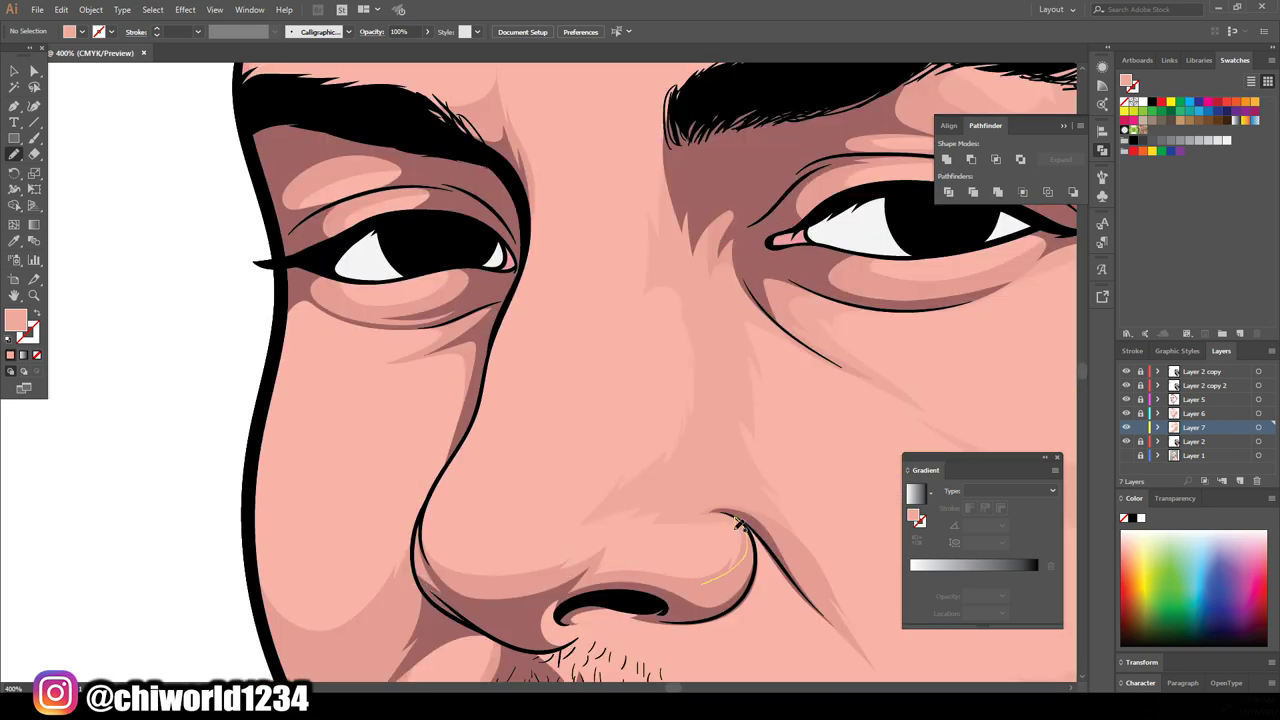
Add highlights on the moustache, the cheek beside the nose, and the nose
drag(422, 538, 422, 540)
scroll(422, 540, down, 3)
drag(425, 597, 514, 562)
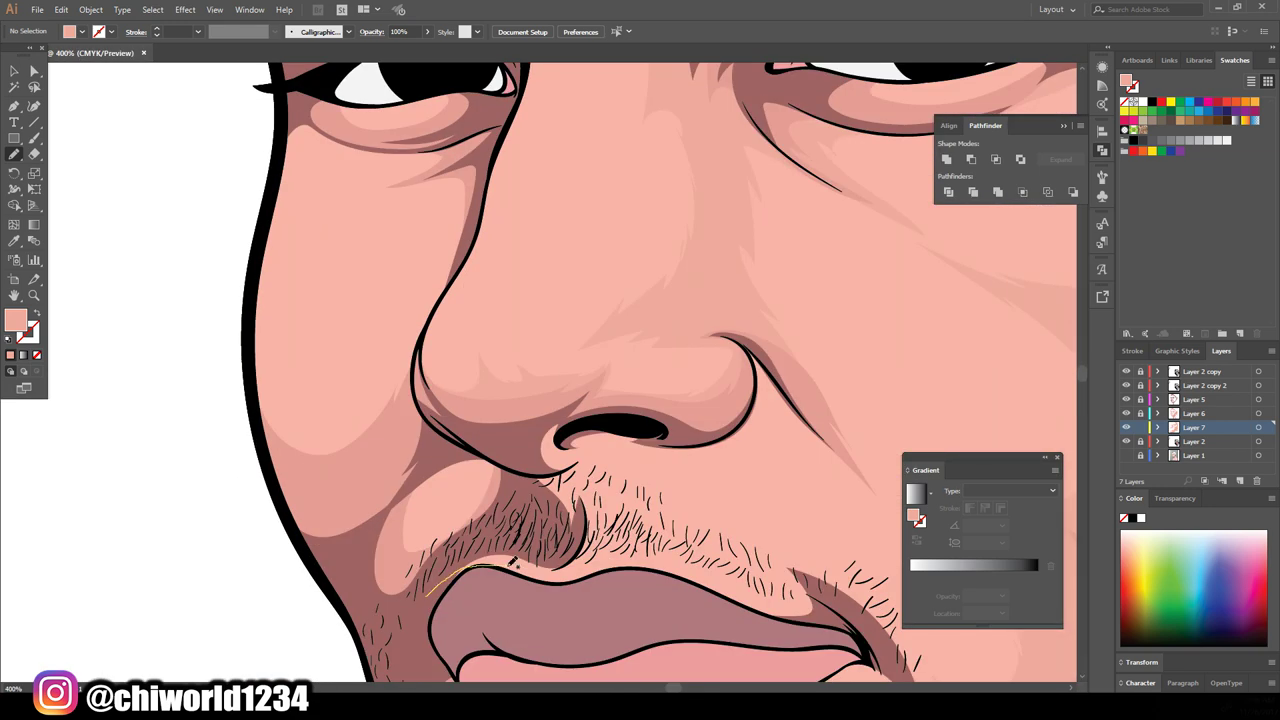
drag(519, 440, 520, 441)
key(ctrl+minus)
key(ctrl+equal)
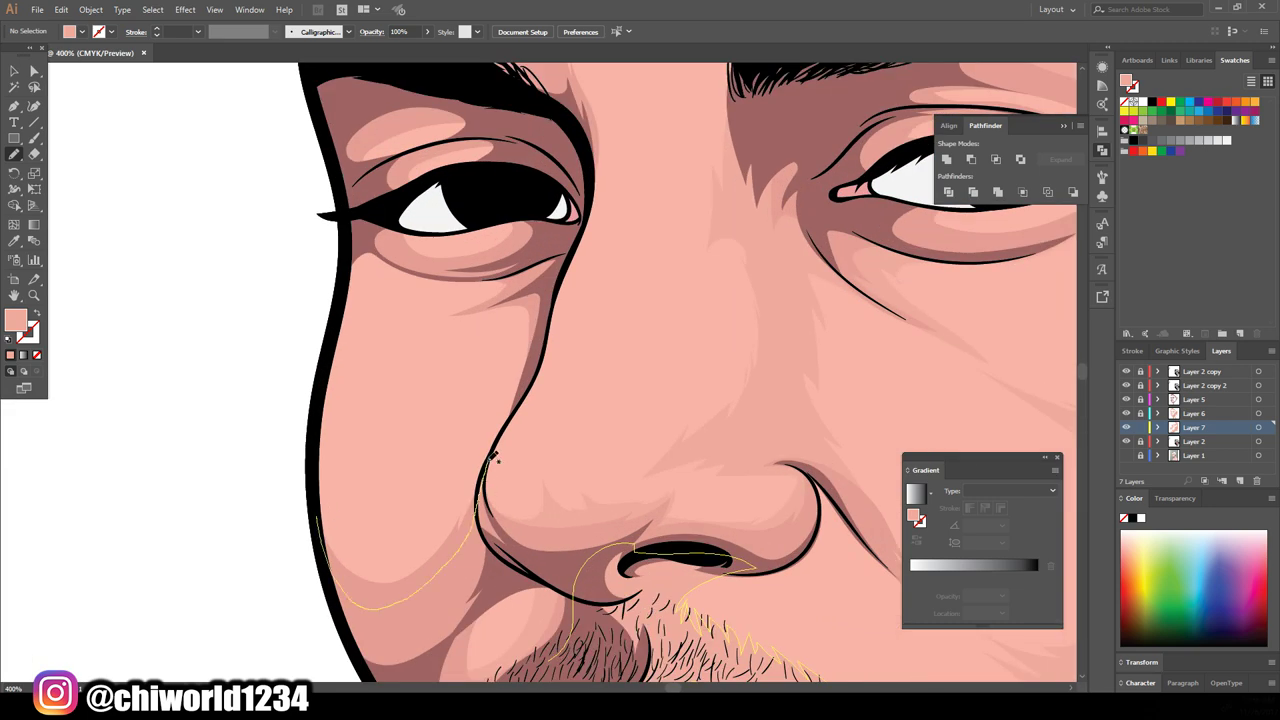
drag(420, 345, 421, 347)
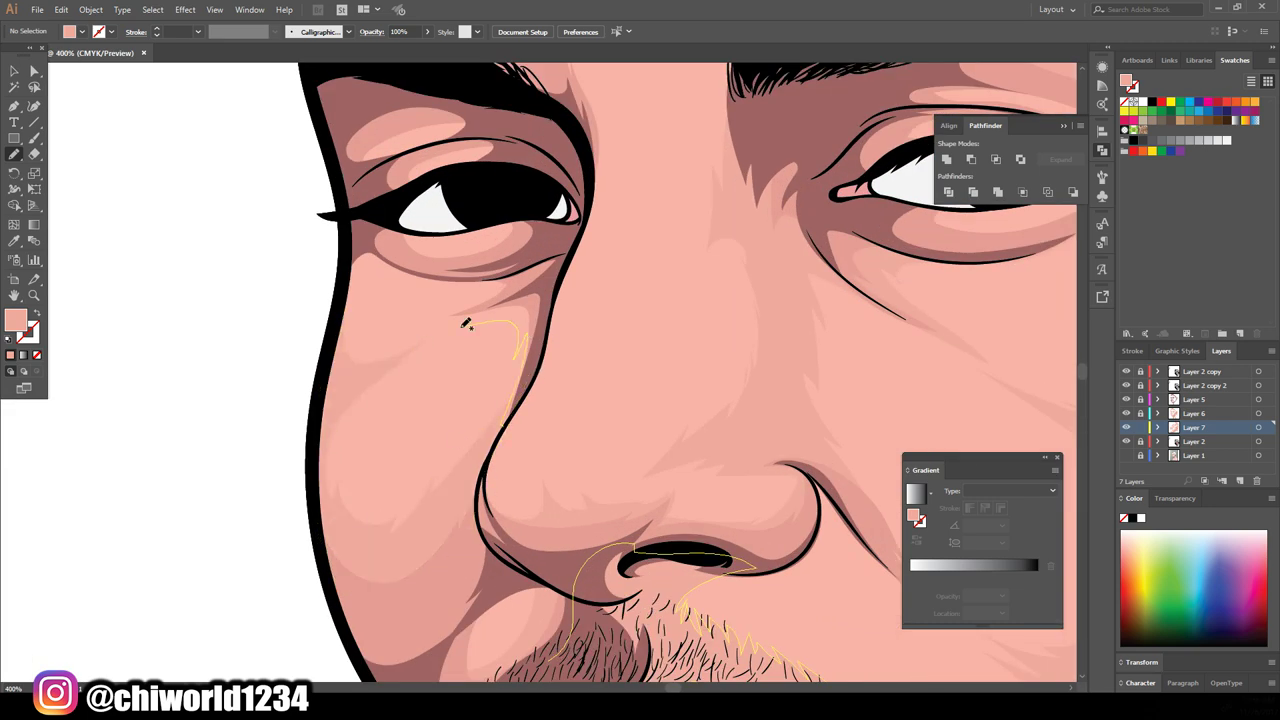
drag(536, 253, 400, 264)
key(ctrl+minus)
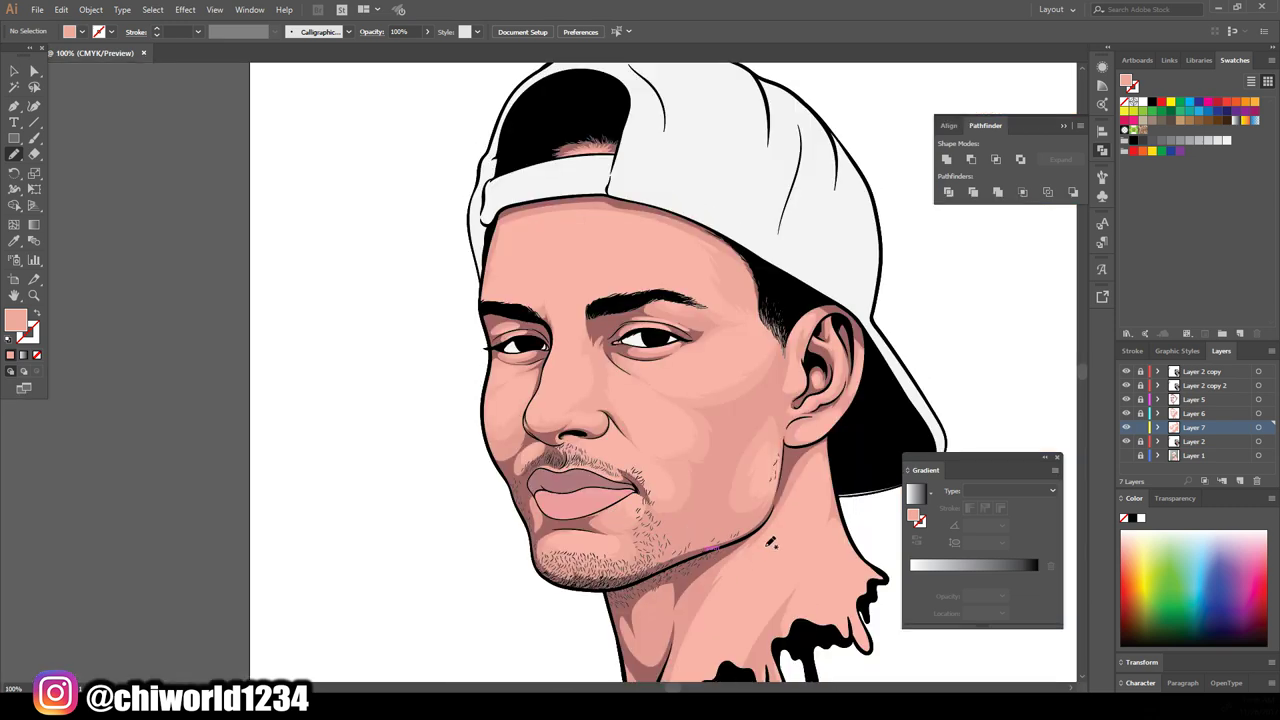
key(ctrl+equal)
drag(768, 552, 766, 548)
key(ctrl+minus)
key(ctrl+equal)
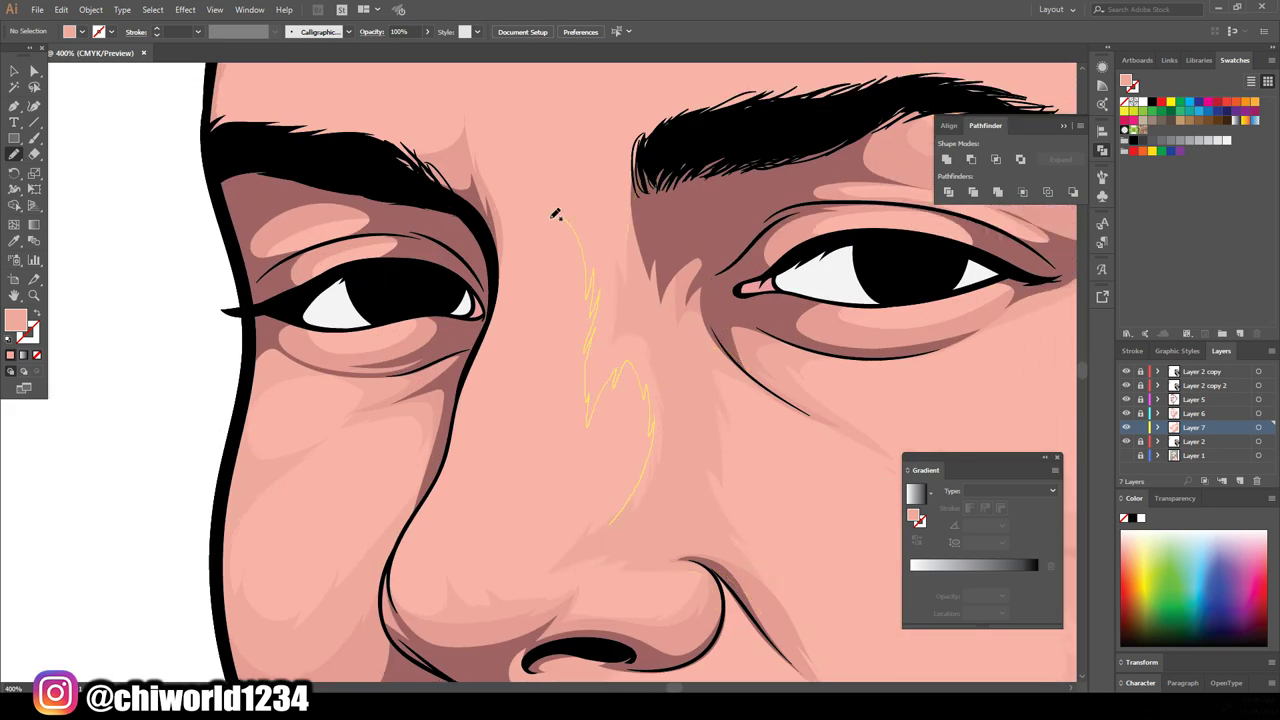
Add highlights between the brows, above the left brow and along the forehead
drag(735, 167, 733, 165)
key(ctrl+minus)
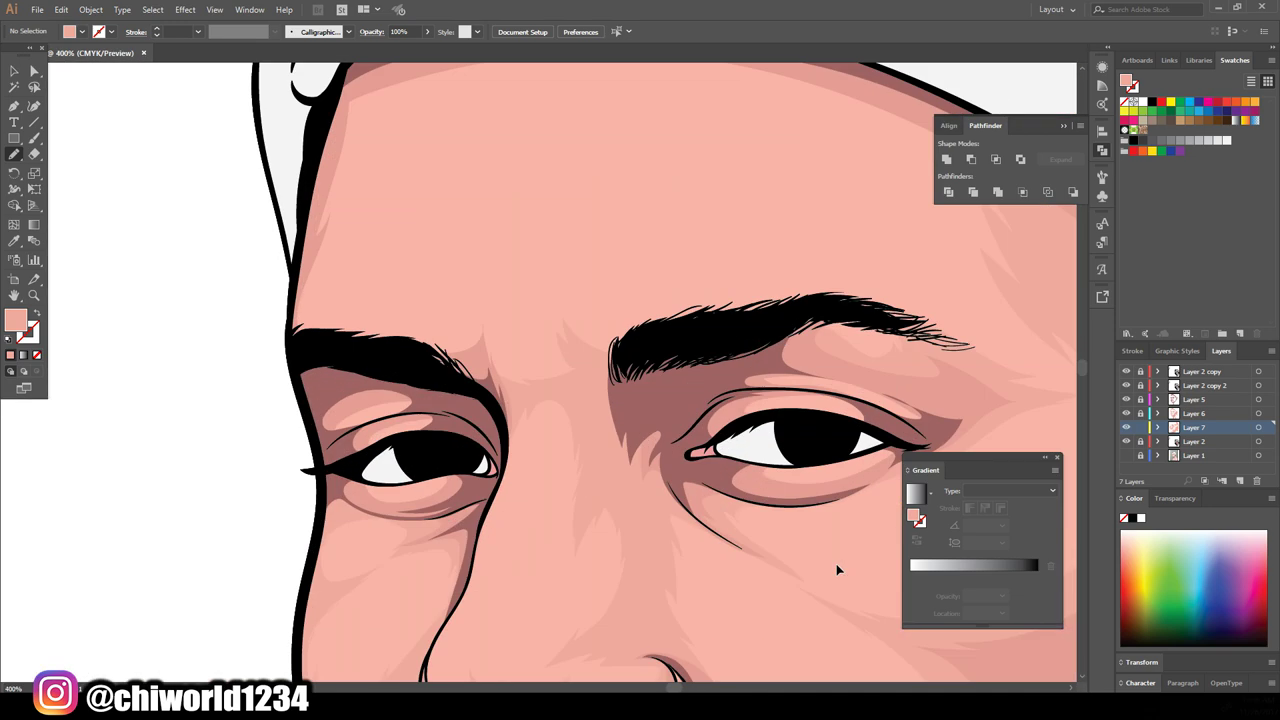
key(ctrl+equal)
mouse_move(502, 385)
mouse_down()
mouse_move(450, 410)
mouse_move(460, 425)
mouse_up()
key(ctrl+minus)
key(ctrl+equal)
drag(313, 345, 310, 350)
drag(499, 147, 503, 143)
key(ctrl+minus)
key(ctrl+minus)
key(ctrl+equal)
key(ctrl+equal)
drag(296, 218, 298, 214)
key(ctrl+minus)
key(ctrl+minus)
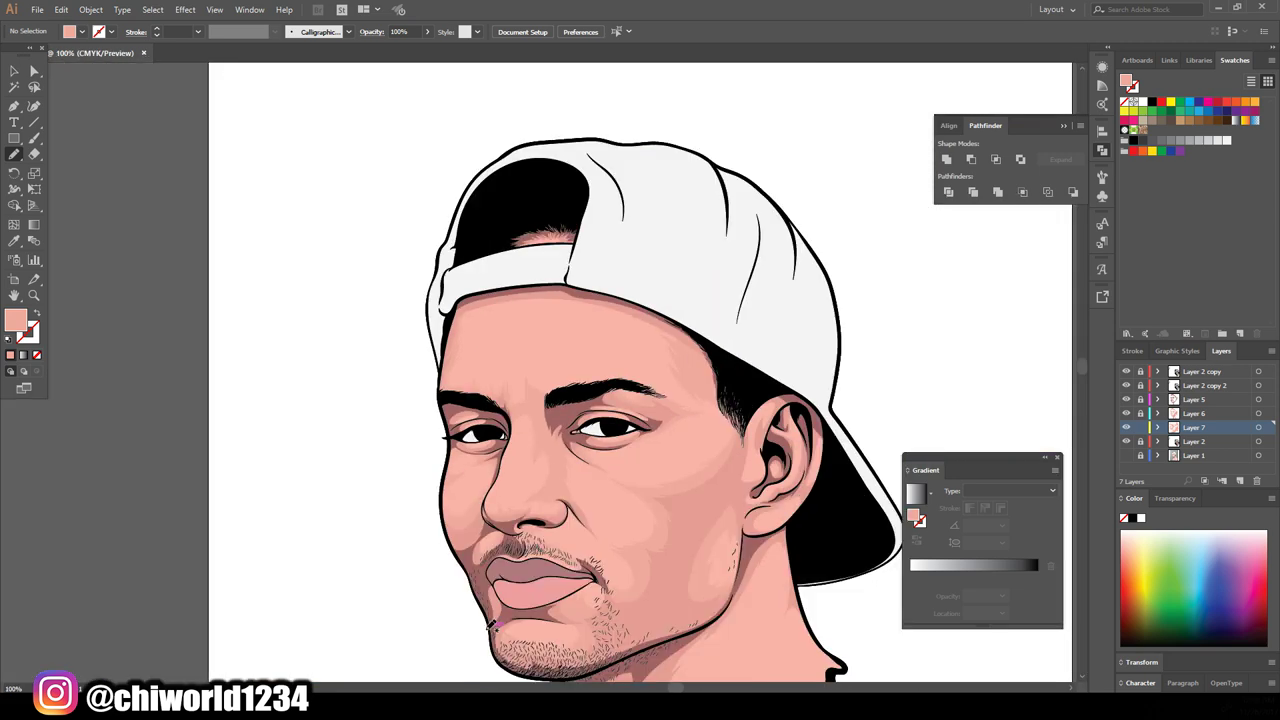
Draw two highlight strokes on the neck beside the ear, then review the whole portrait
key(ctrl+equal)
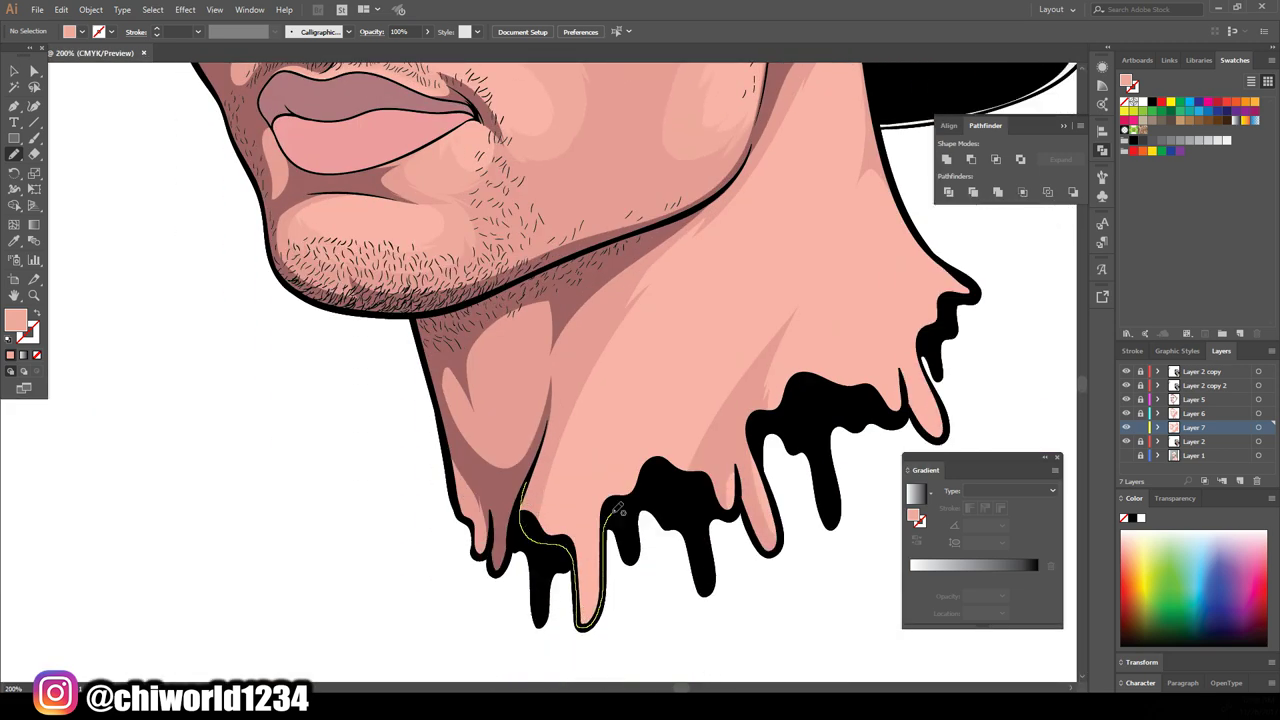
drag(694, 247, 695, 249)
key(ctrl+minus)
key(ctrl+minus)
key(ctrl+equal)
key(ctrl+equal)
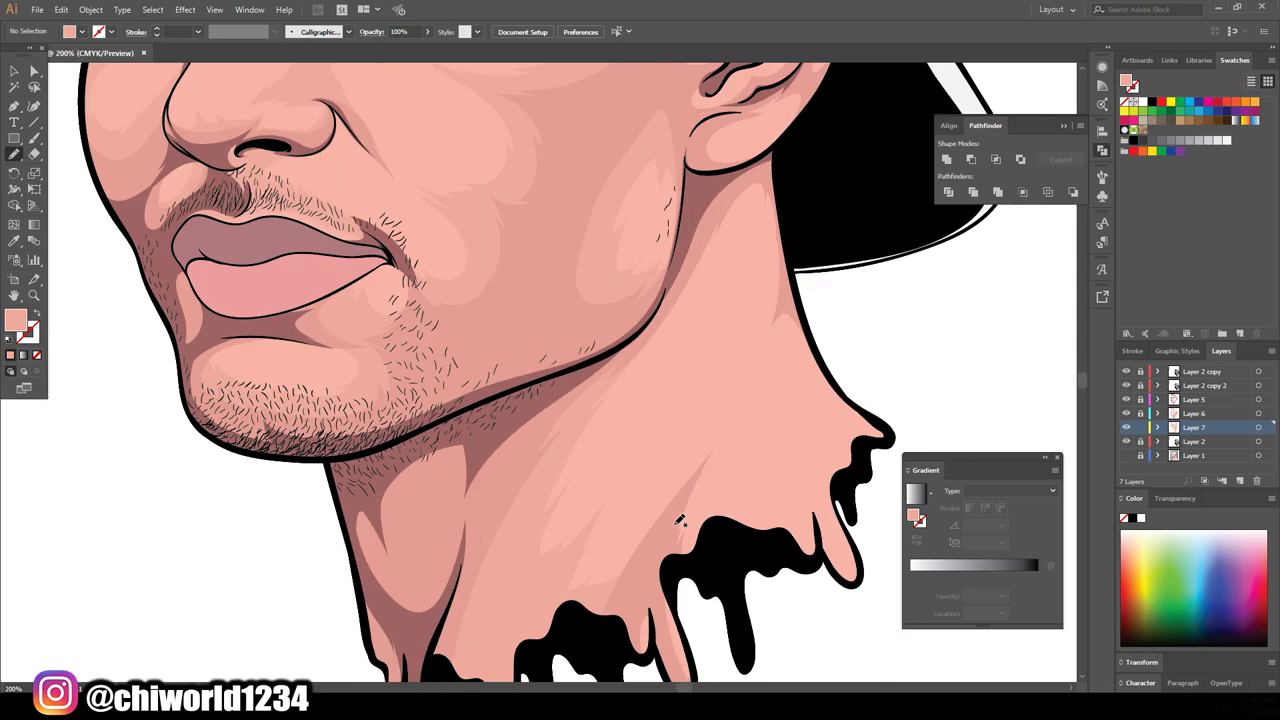
drag(627, 441, 627, 440)
key(ctrl+minus)
key(ctrl+minus)
key(ctrl+minus)
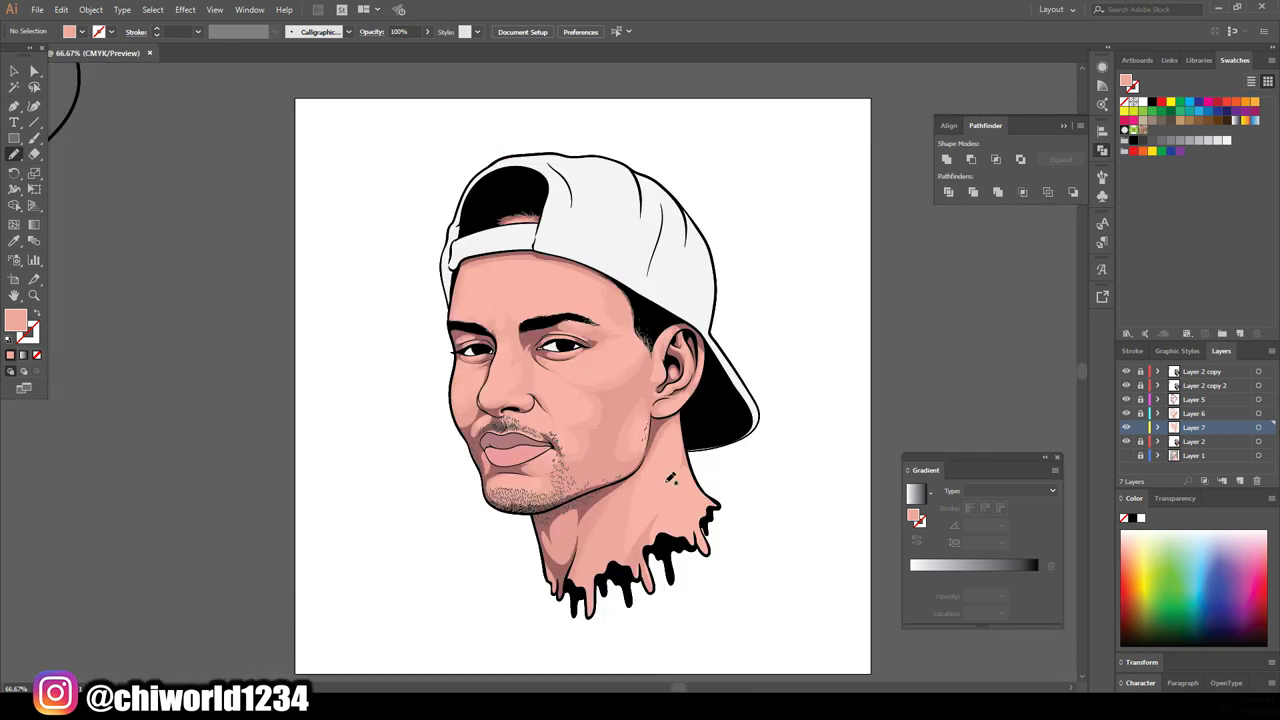
key(ctrl+equal)
key(ctrl+equal)
key(ctrl+equal)
key(ctrl+equal)
key(n)
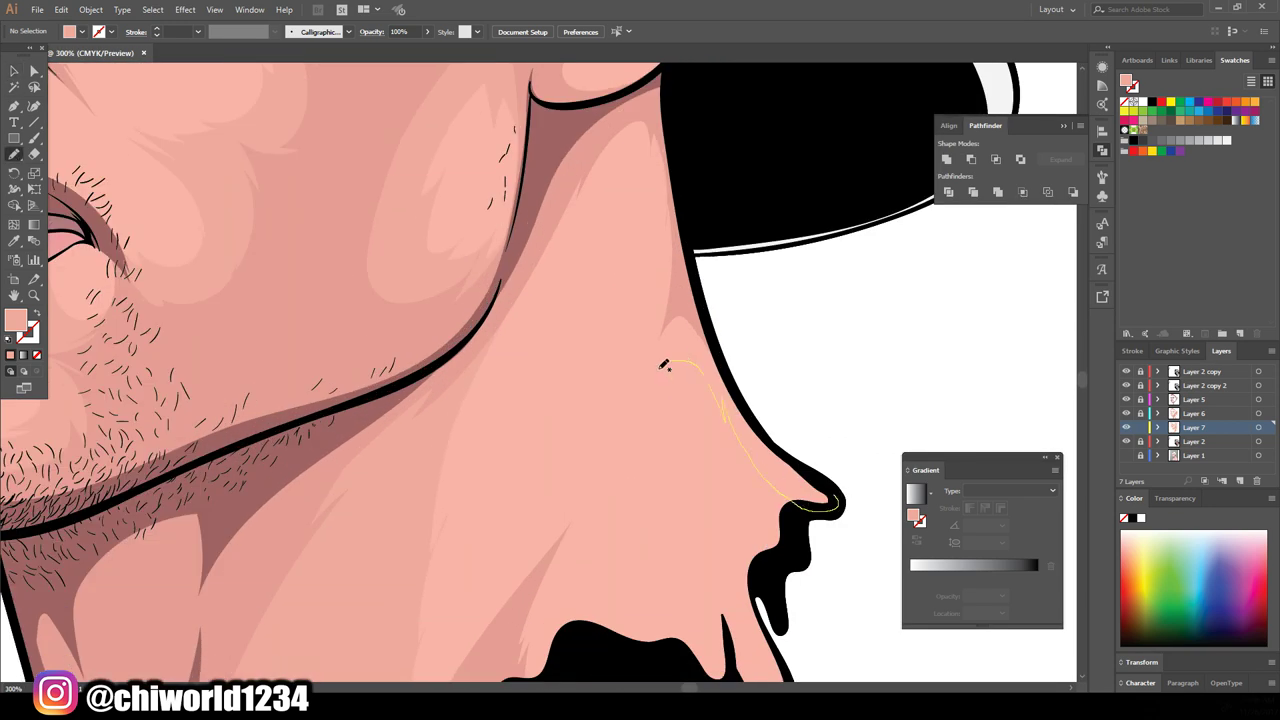
key(ctrl+minus)
key(ctrl+minus)
key(ctrl+minus)
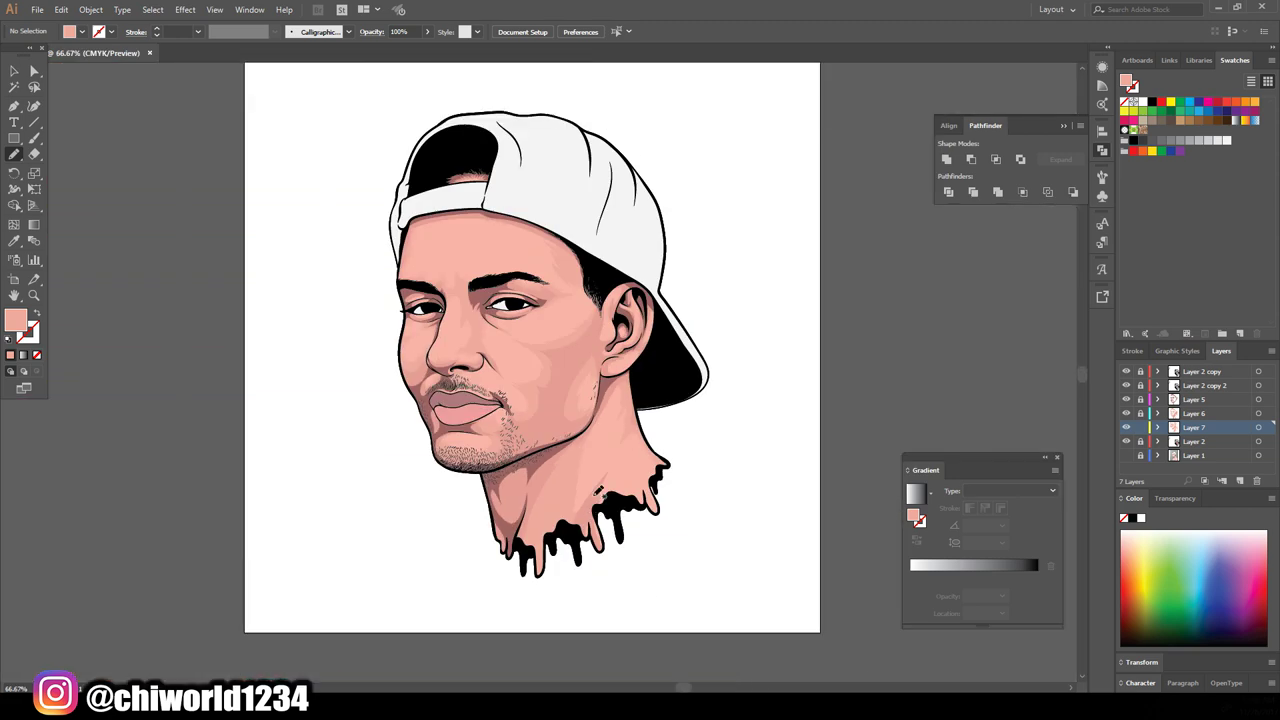
click(14, 70)
Nudge the magenta balance of the face shading with Adjust Colors
key(ctrl+equal)
key(ctrl+equal)
key(ctrl+equal)
click(61, 9)
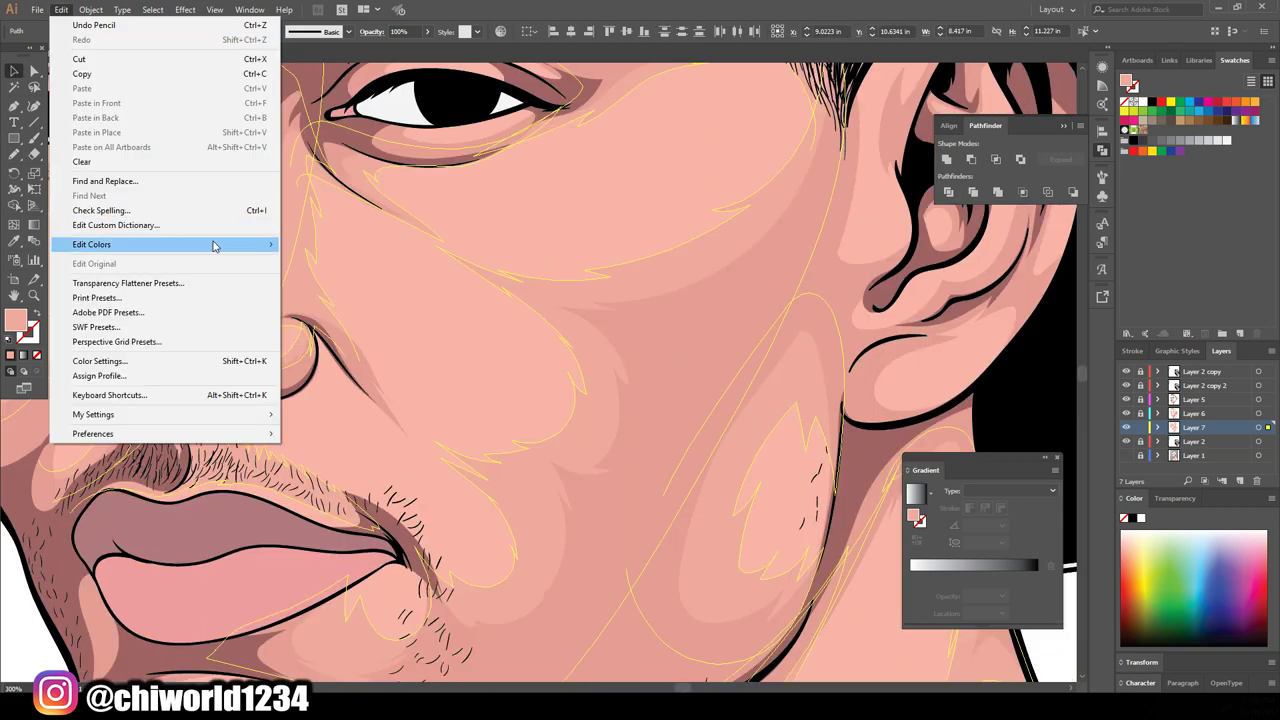
click(320, 262)
click(144, 225)
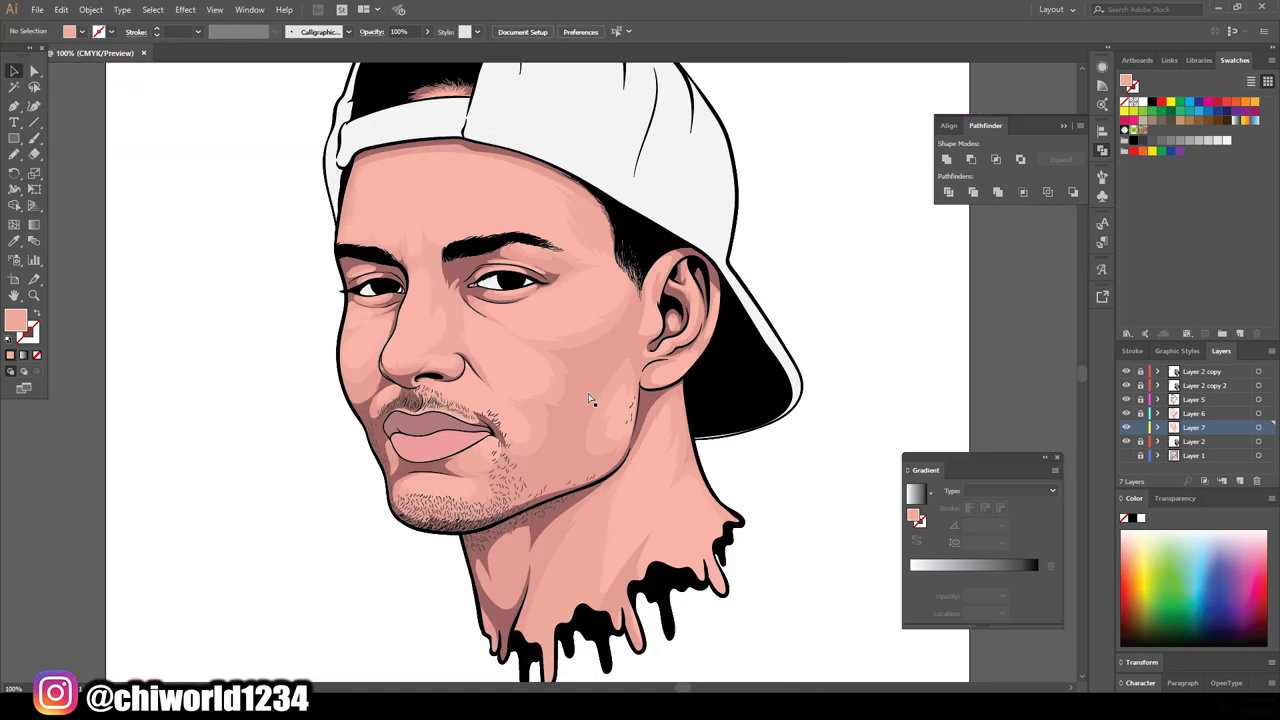
key(ctrl+minus)
key(ctrl+minus)
key(ctrl+1)
key(ctrl+0)
key(ctrl+minus)
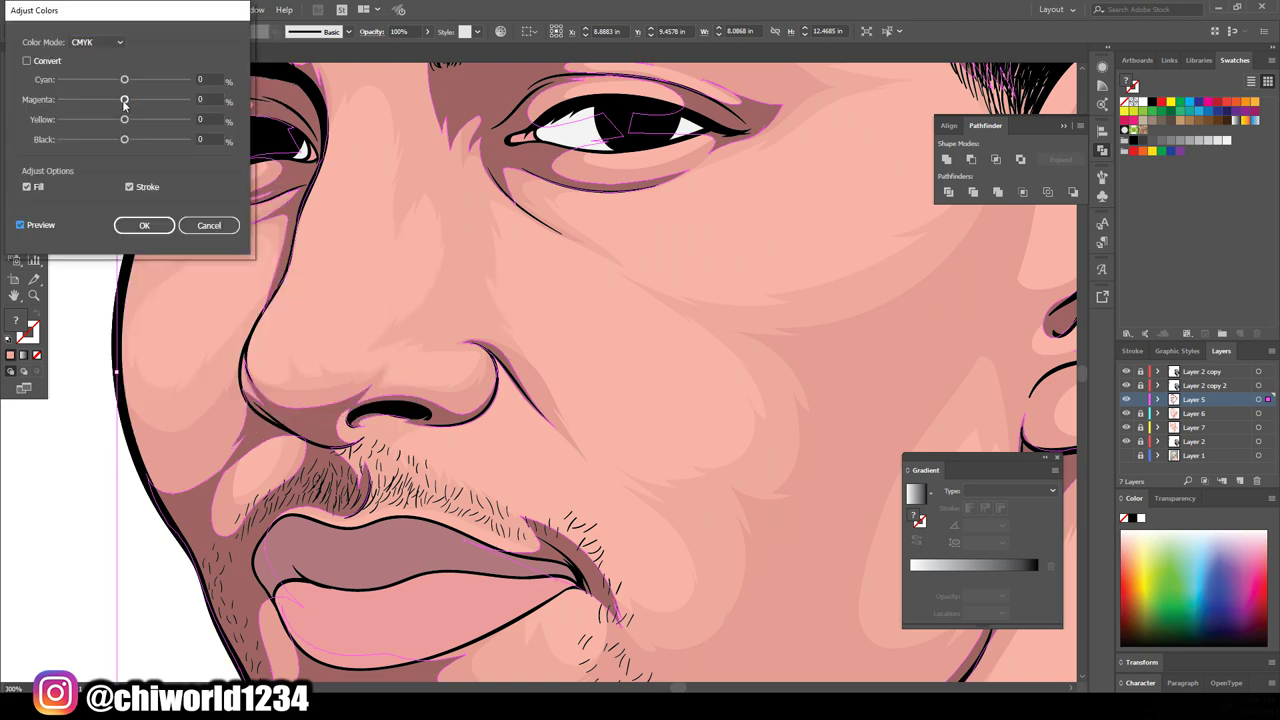
click(126, 120)
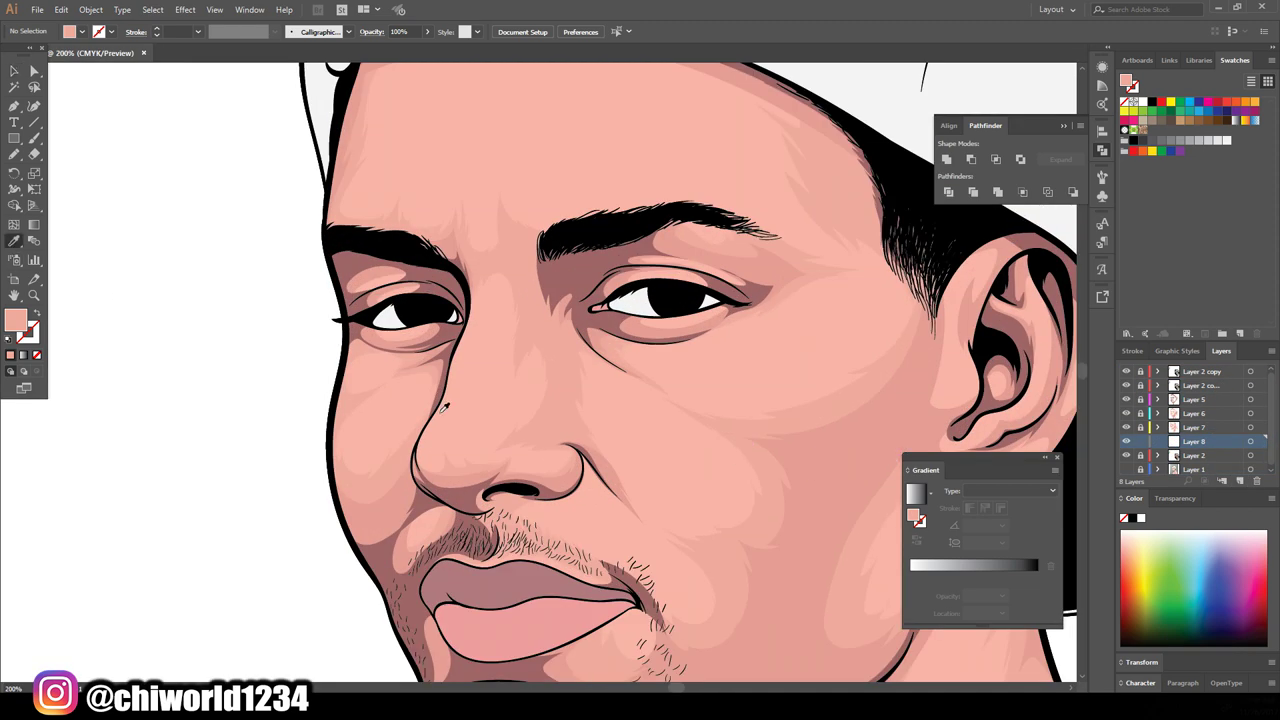
Choose a lighter pink fill for the highlights
double_click(14, 320)
click(788, 506)
click(1057, 522)
key(n)
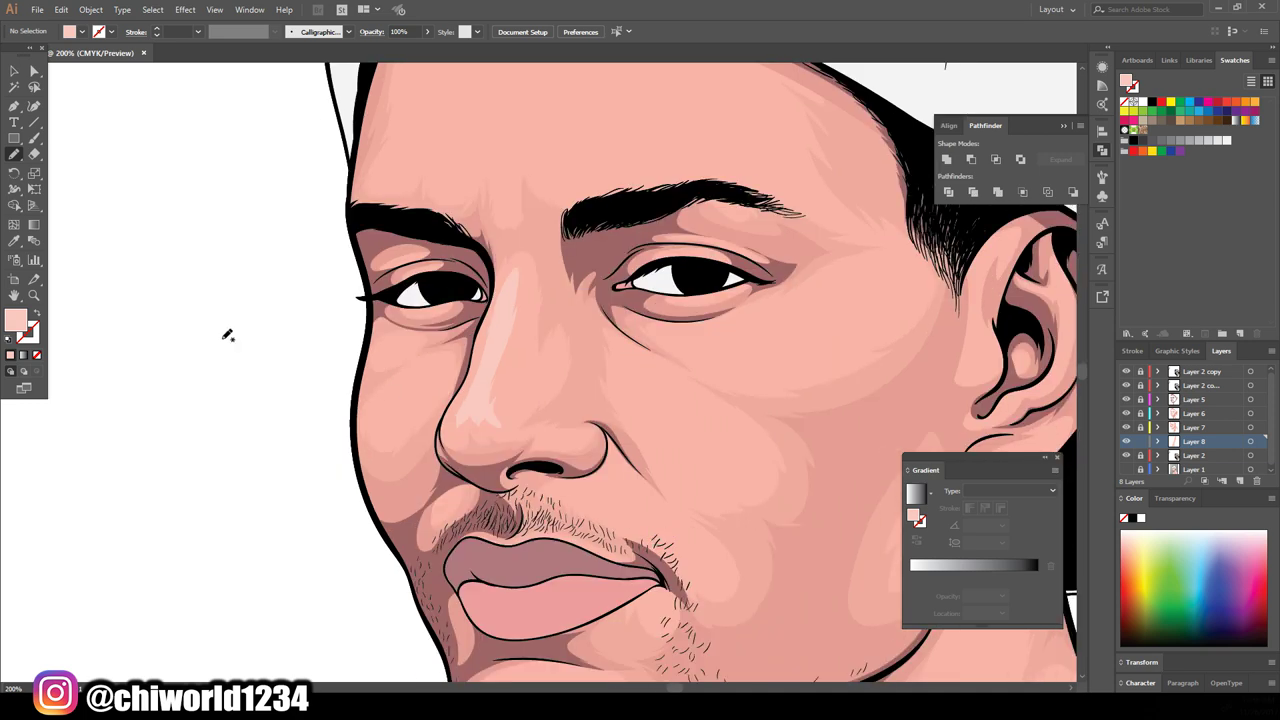
Give the nose highlight a warmer pink, then lighten it with Adjust Colors (Black -28)
click(785, 525)
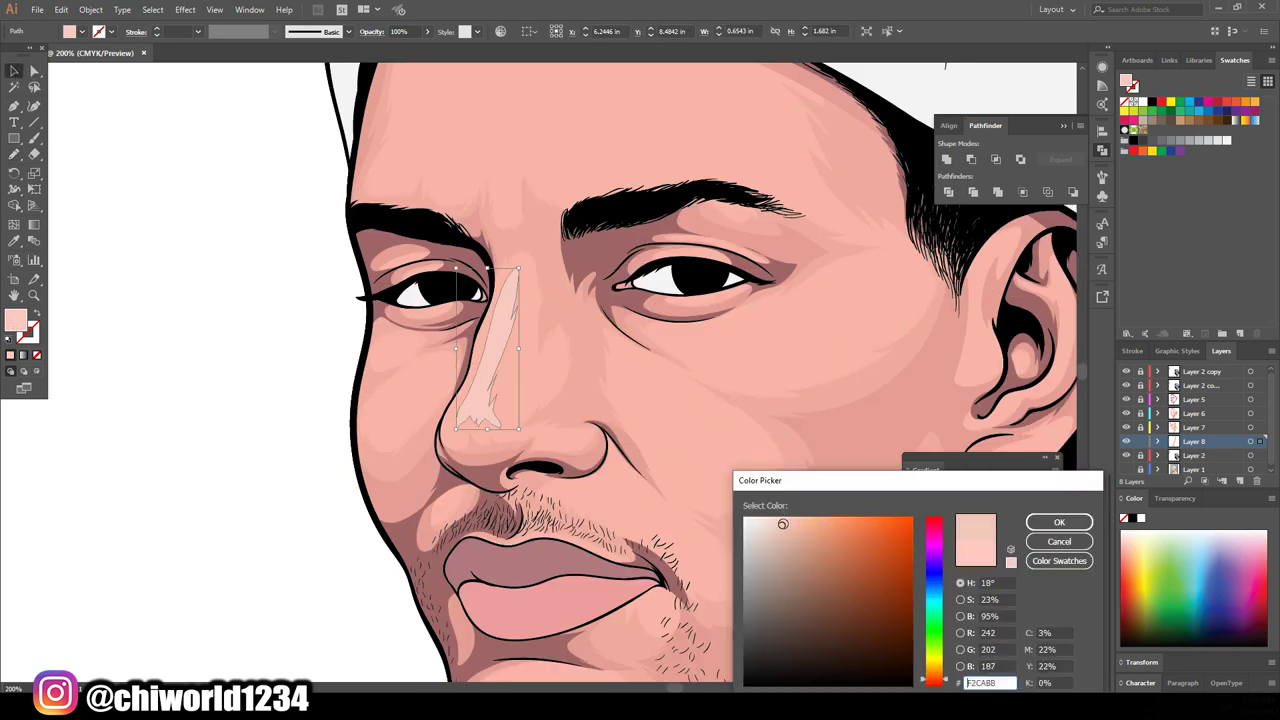
click(1059, 522)
key(ctrl+plus)
key(ctrl+plus)
key(ctrl+plus)
click(61, 9)
click(330, 262)
click(20, 225)
drag(124, 79, 127, 99)
mouse_move(124, 119)
mouse_down()
mouse_move(106, 139)
mouse_move(122, 79)
mouse_up()
click(120, 79)
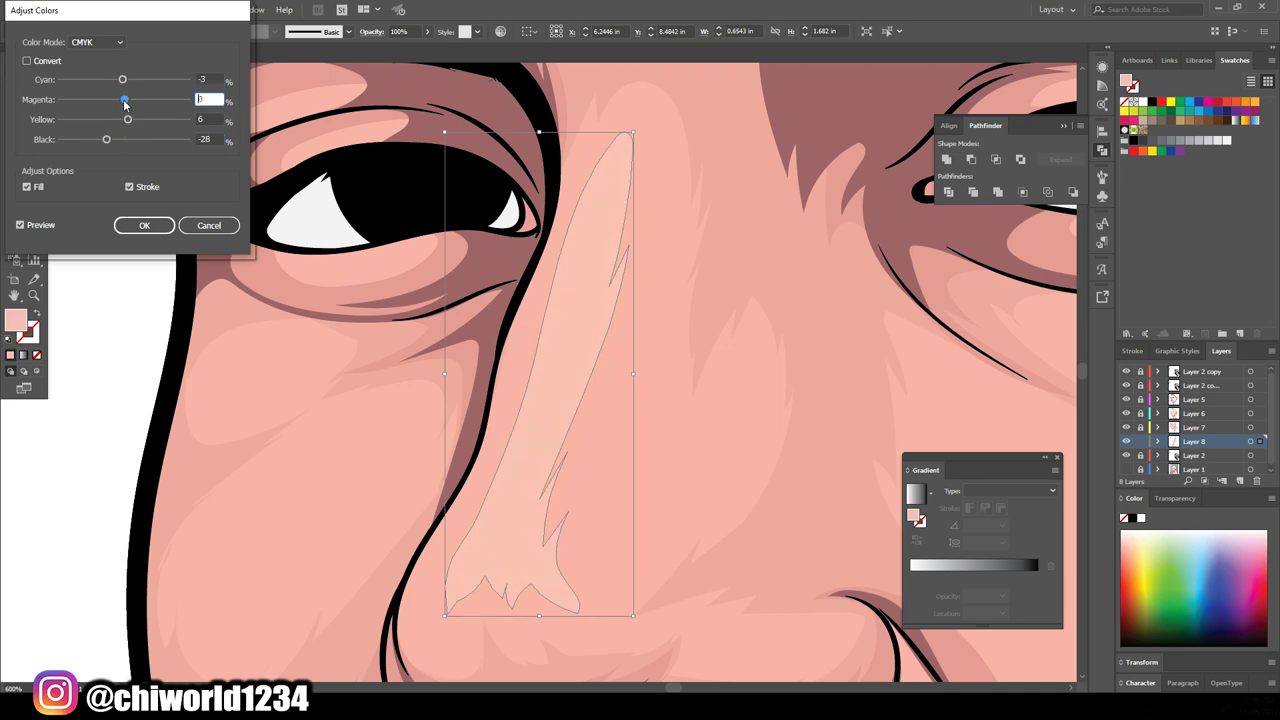
click(144, 225)
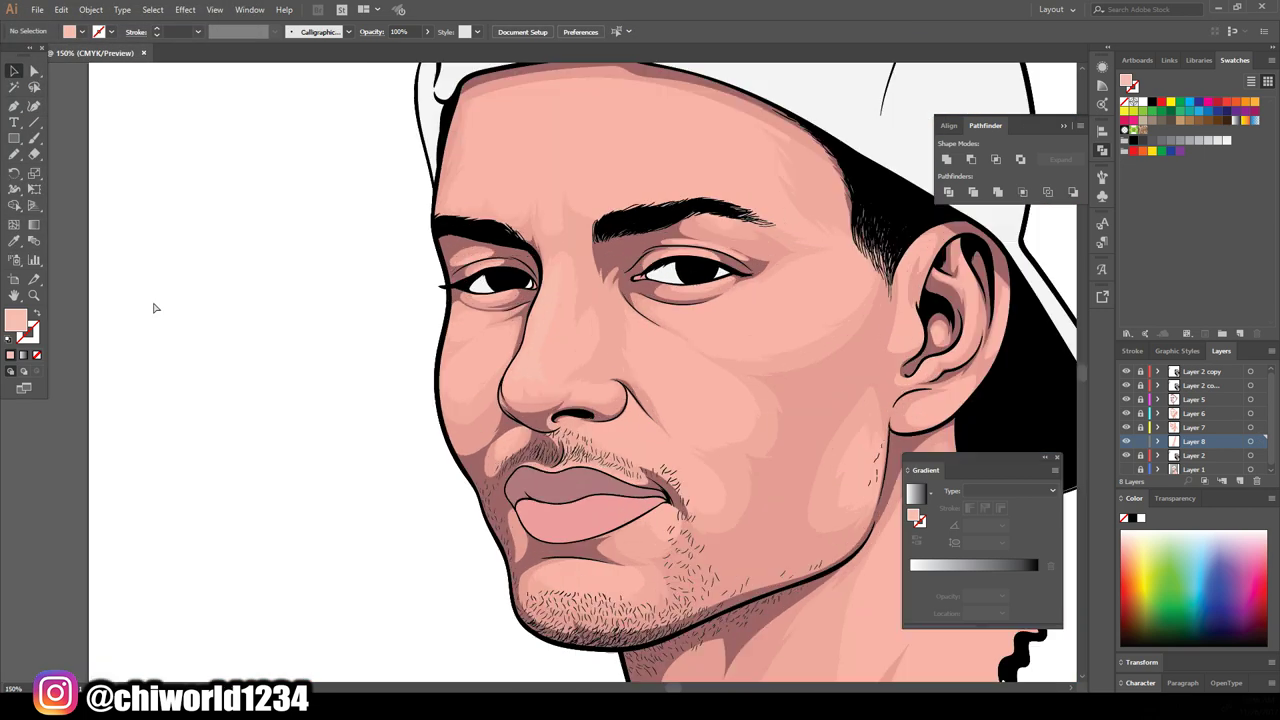
Draw faint pale pink highlights under the eye and up the neck
scroll(659, 435, right, 3)
scroll(666, 429, up, 1)
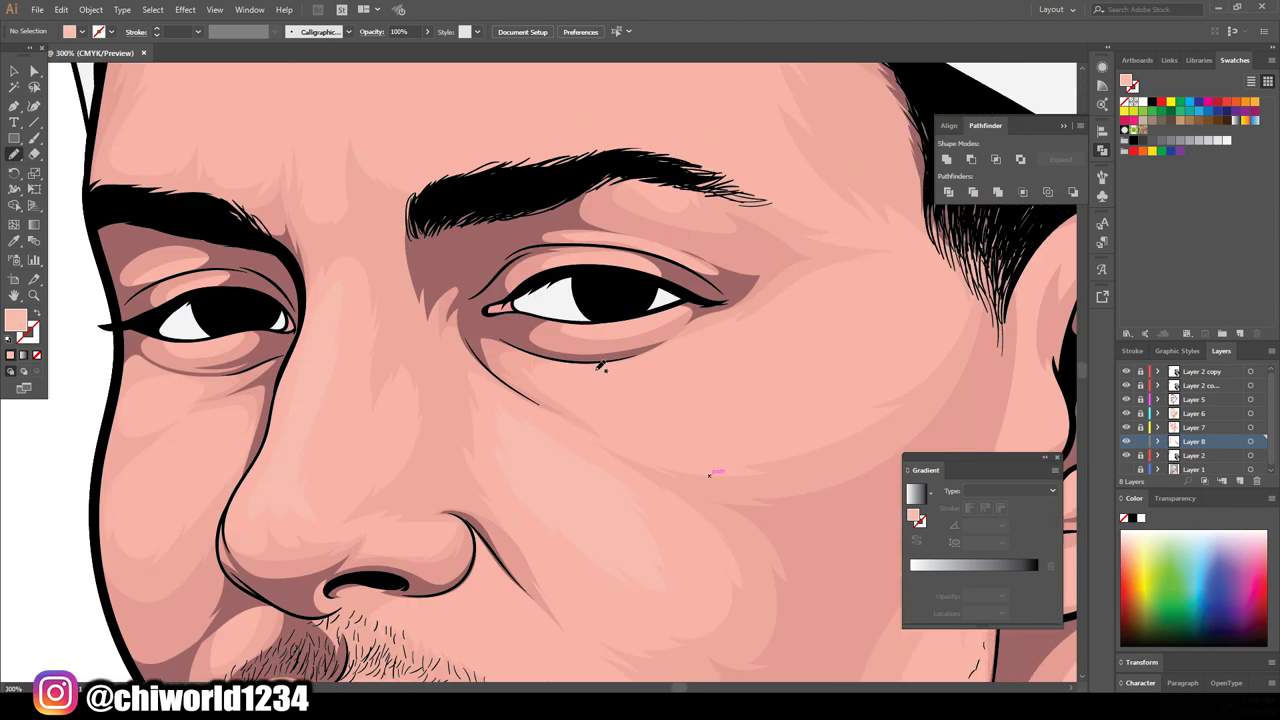
drag(592, 334, 659, 313)
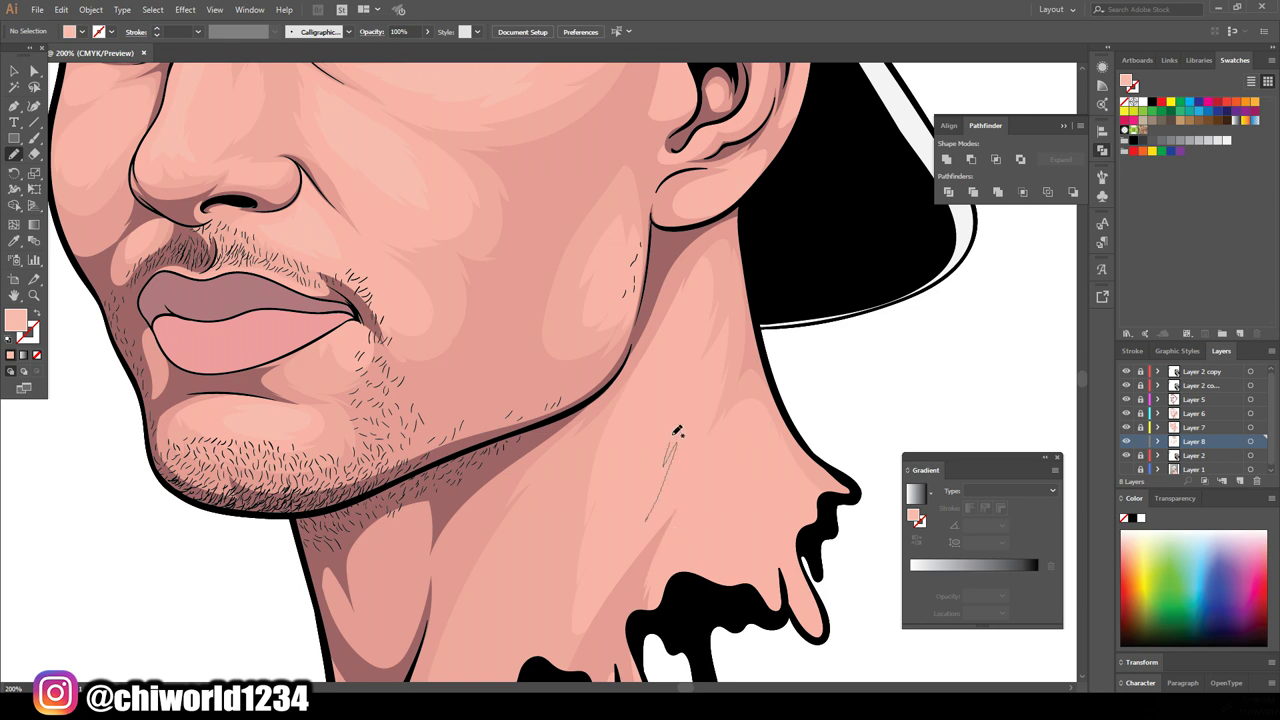
drag(677, 431, 666, 342)
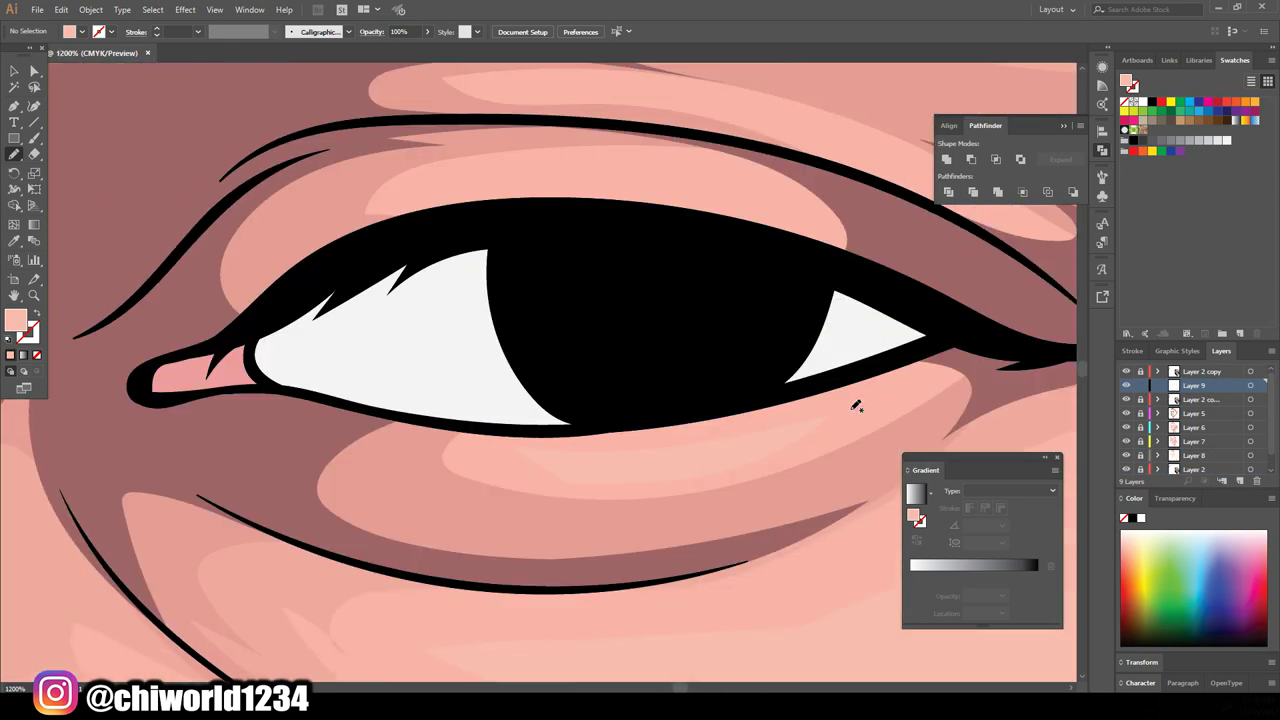
Confirm the greyish purple fill, isolate the lips group, and raise its magenta slightly
key(Return)
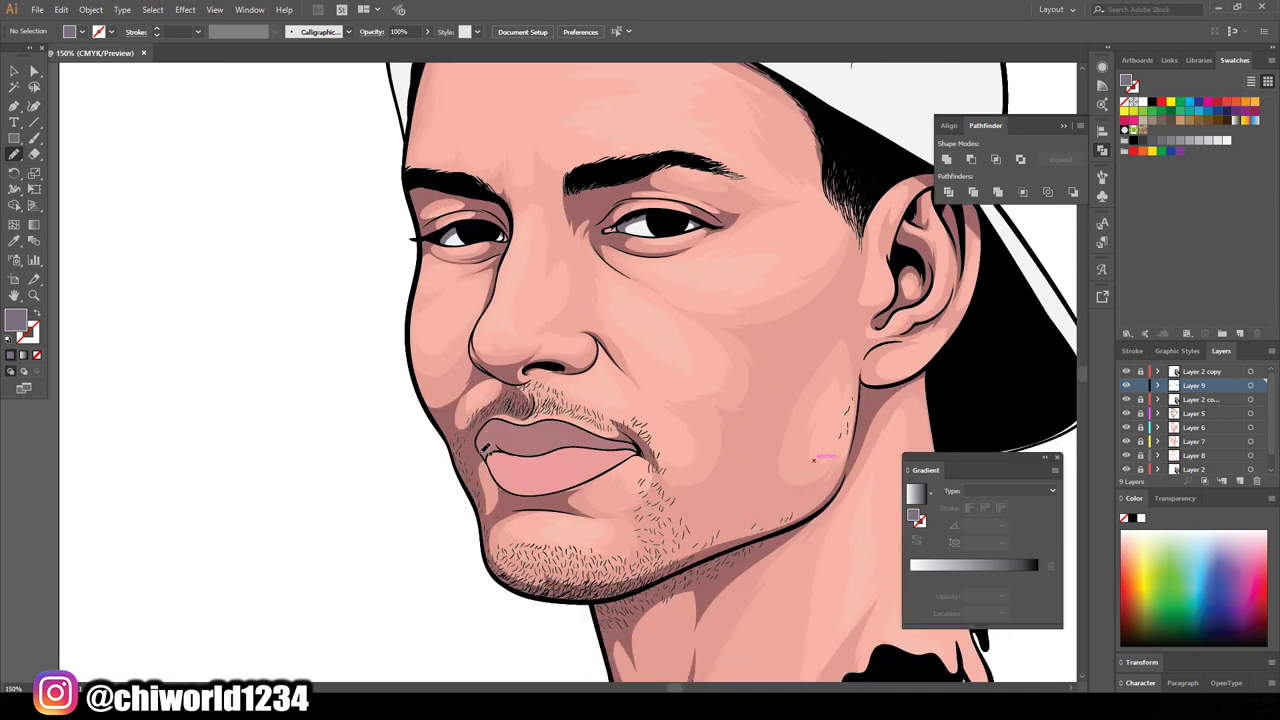
scroll(558, 436, down, 3)
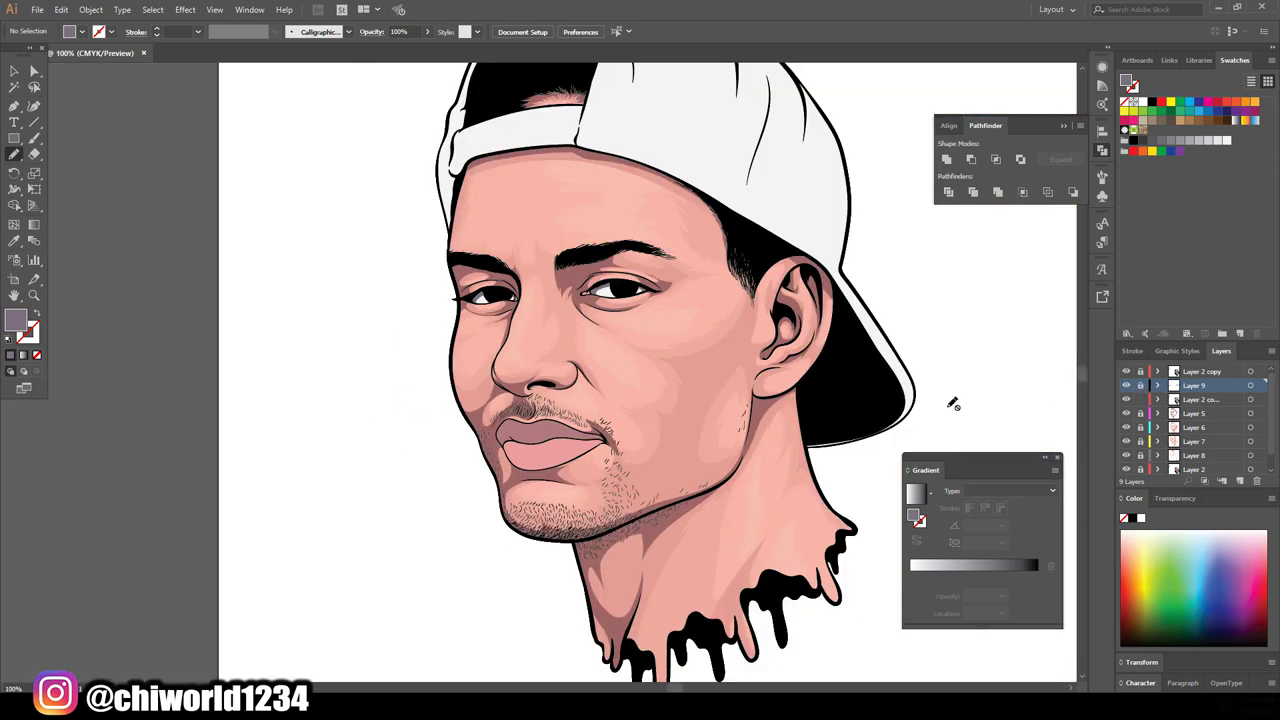
click(14, 74)
scroll(578, 335, up, 5)
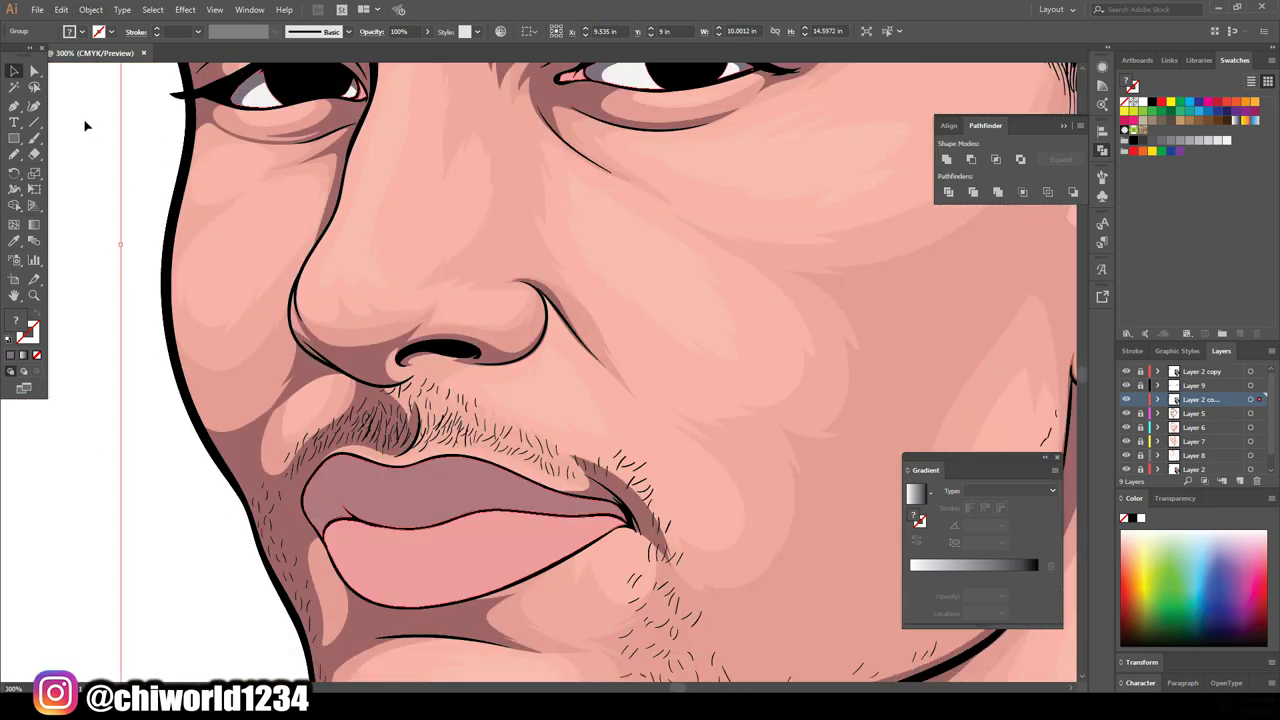
double_click(460, 540)
click(61, 9)
click(340, 420)
drag(124, 99, 126, 121)
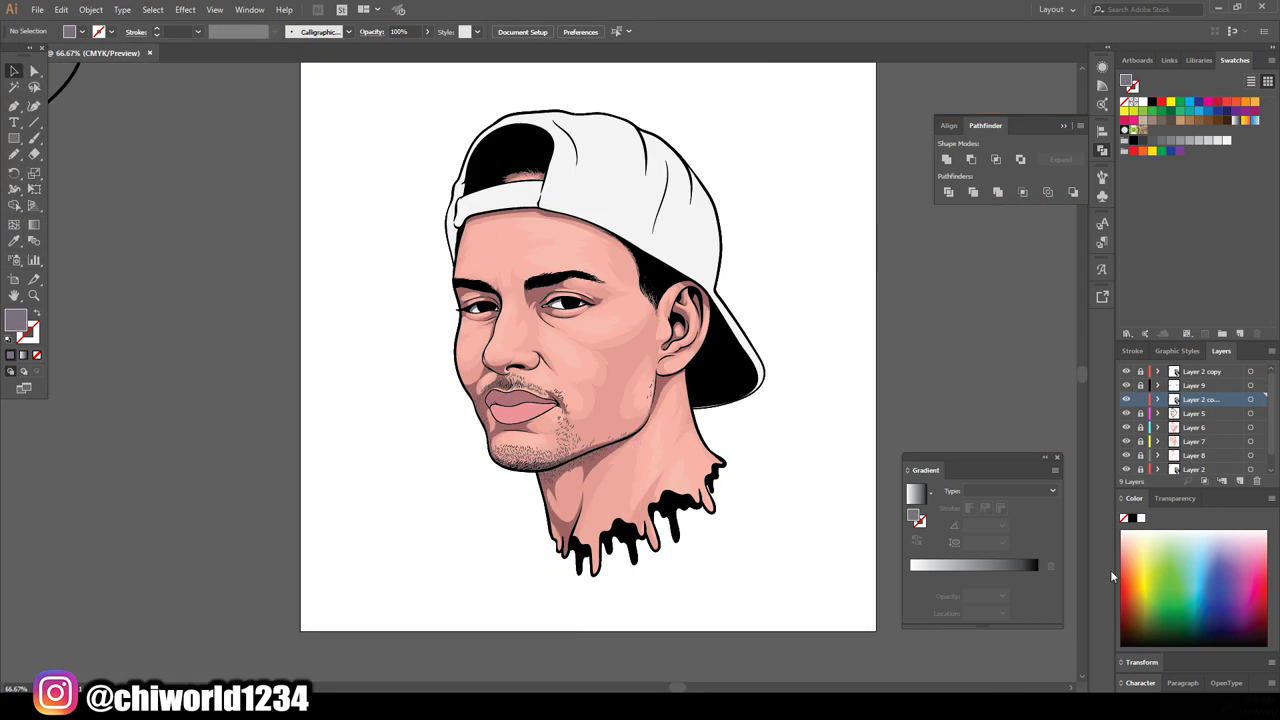
On the new layer, set a darker mauve fill based on the sampled upper lip colour
click(1148, 386)
scroll(709, 512, up, 10)
key(i)
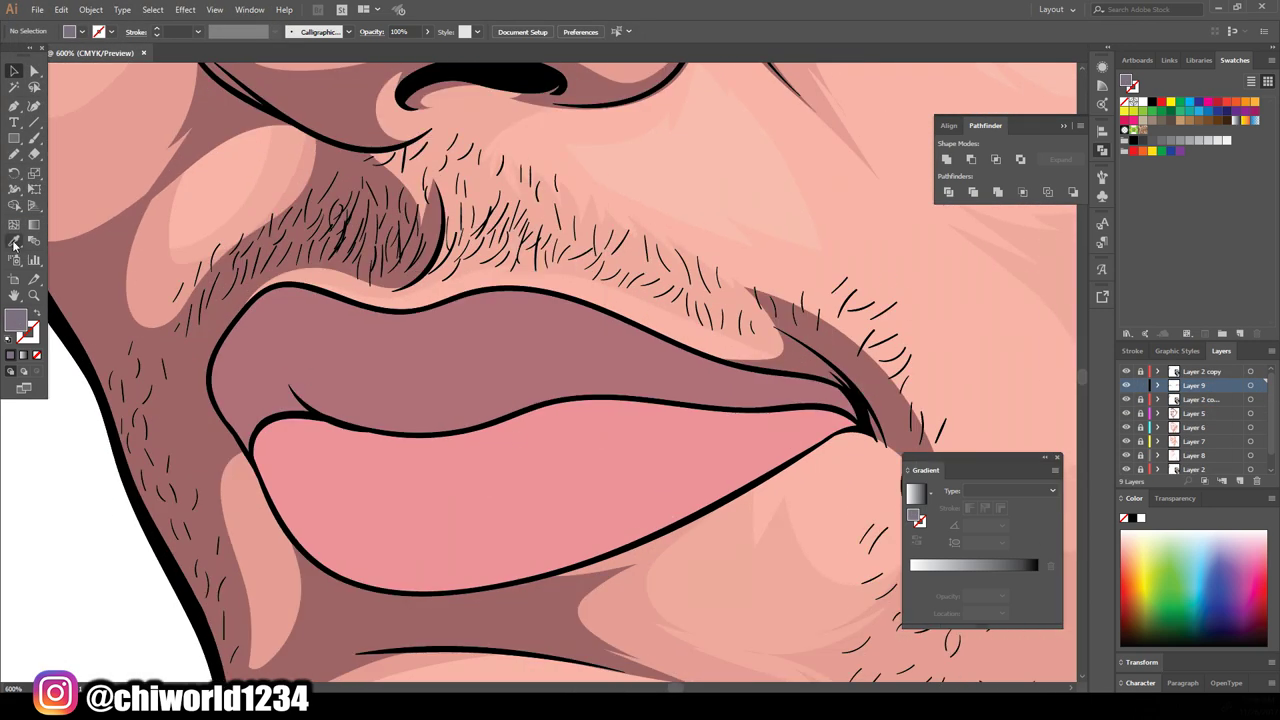
click(500, 350)
double_click(15, 319)
click(799, 618)
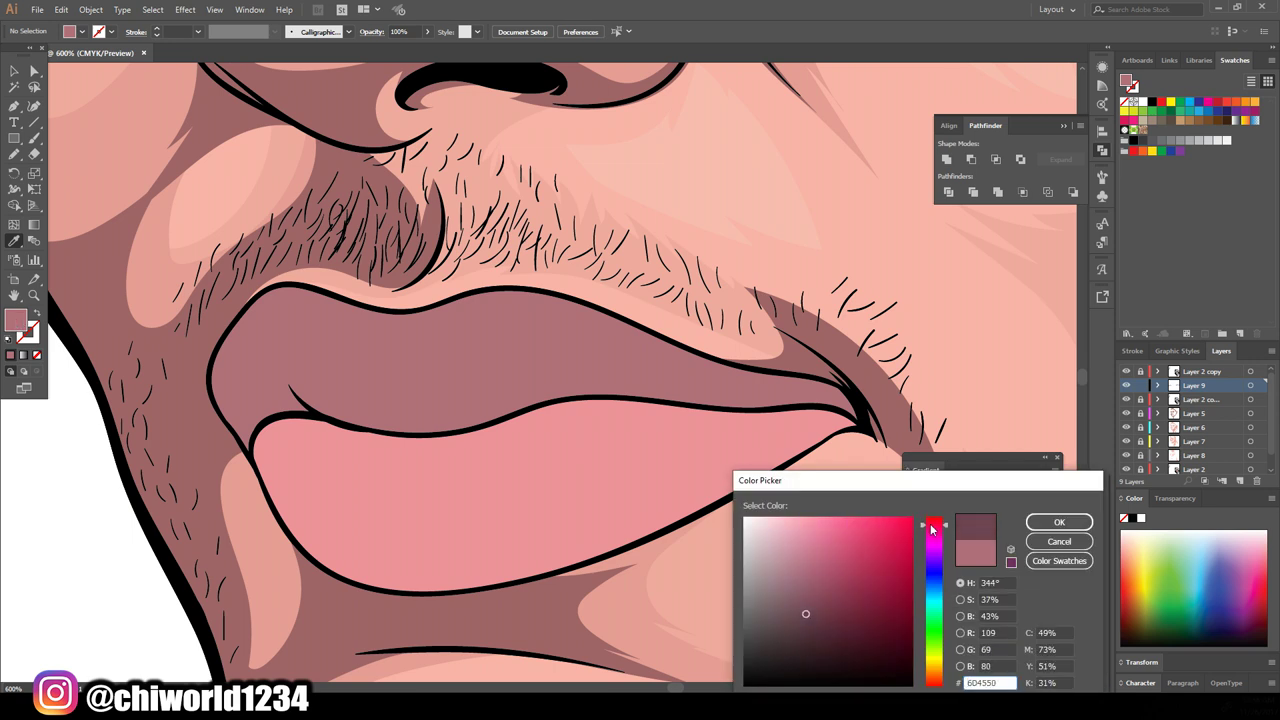
click(1059, 522)
key(ctrl+plus)
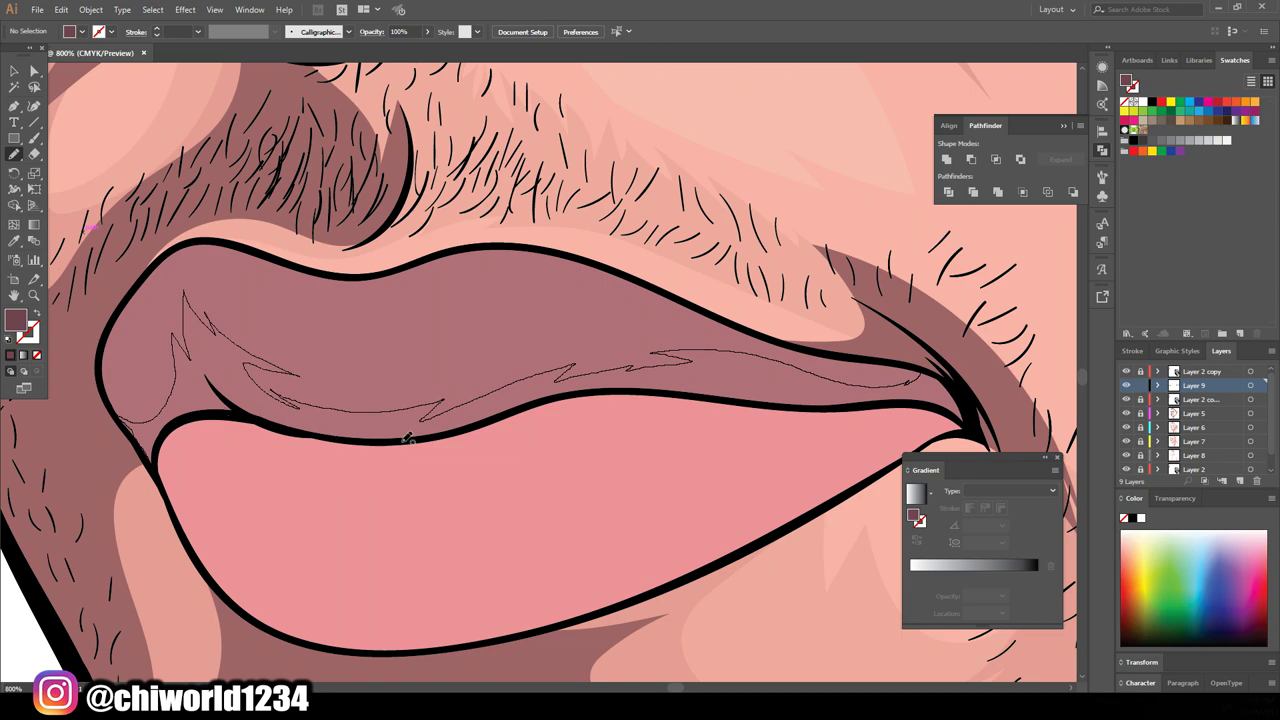
Paint dark mauve shadow shapes across the upper lip and the eye's inner corner
scroll(965, 415, down, 1)
scroll(830, 410, up, 2)
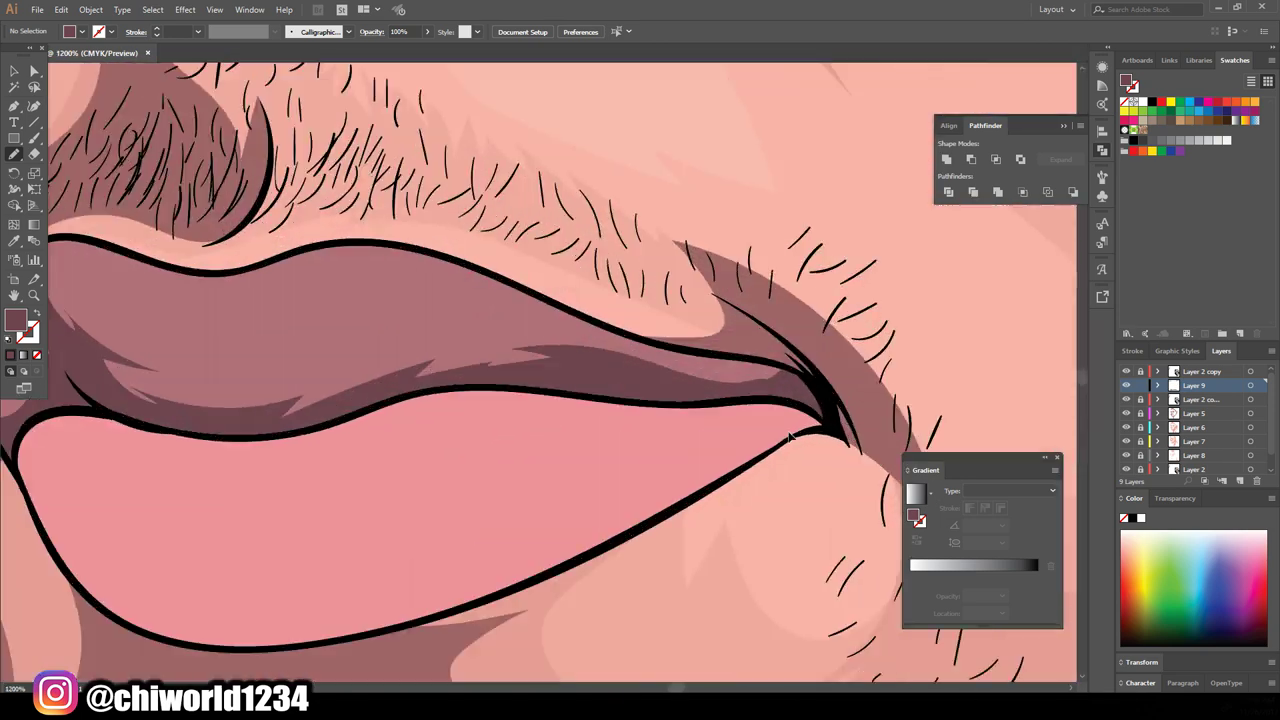
scroll(790, 370, up, 1)
scroll(467, 327, down, 2)
scroll(674, 443, down, 1)
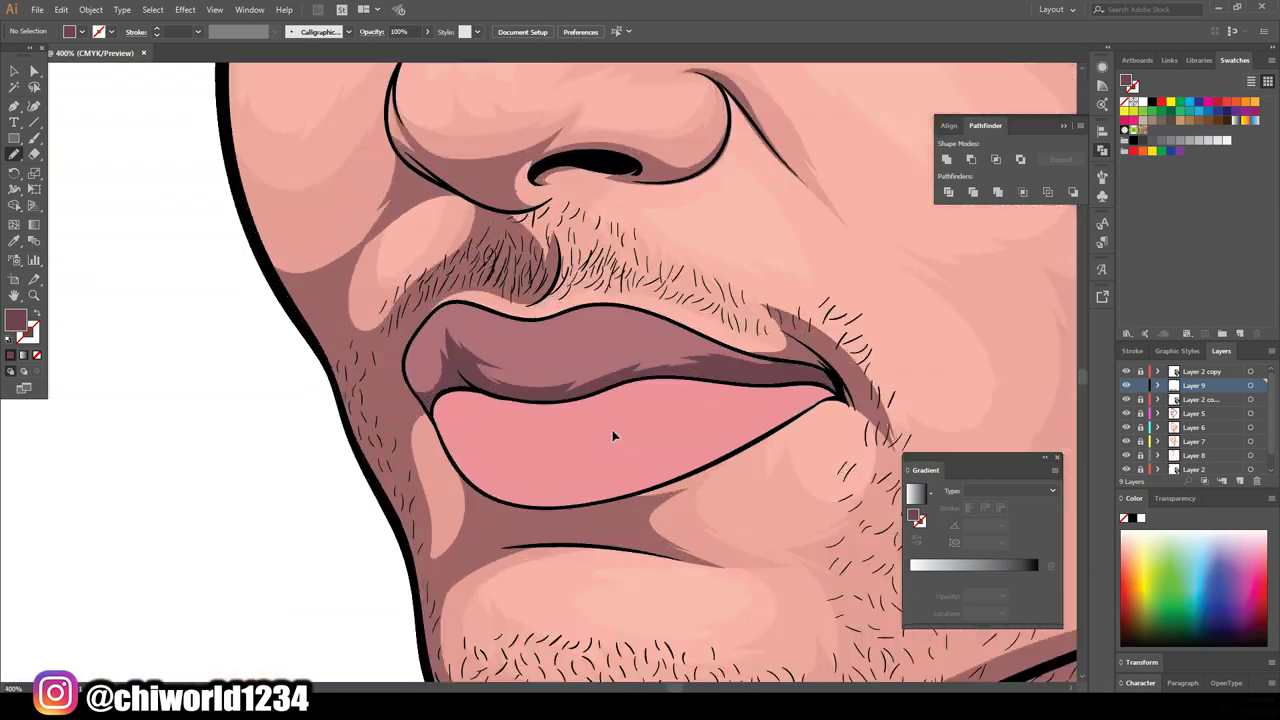
scroll(614, 434, up, 1)
drag(592, 345, 592, 345)
scroll(879, 440, down, 5)
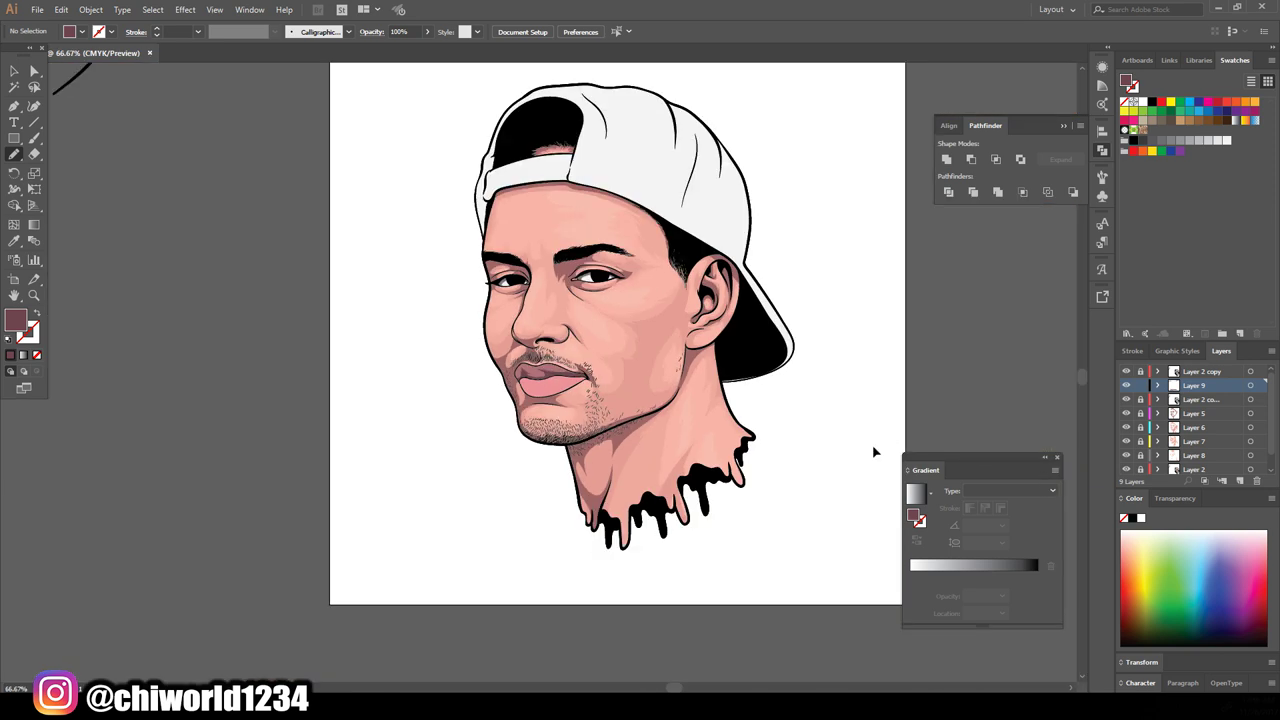
scroll(879, 440, up, 5)
drag(476, 416, 476, 416)
drag(468, 378, 449, 345)
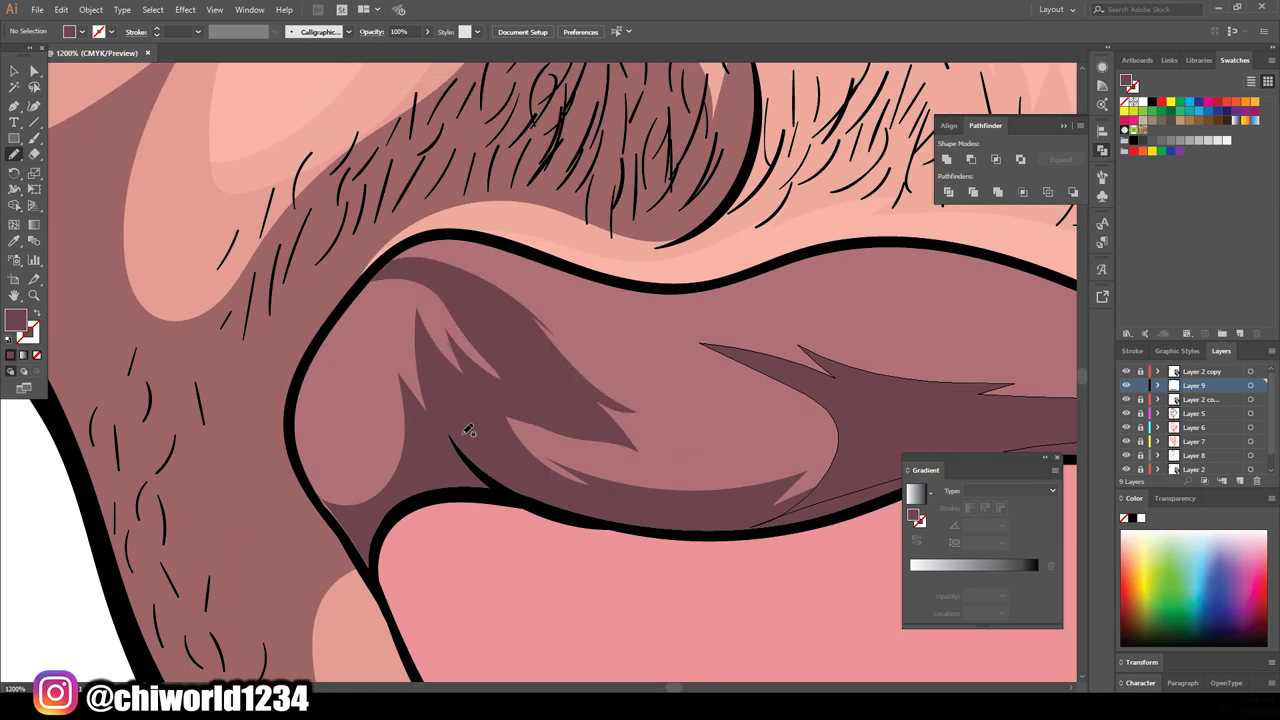
drag(455, 289, 423, 262)
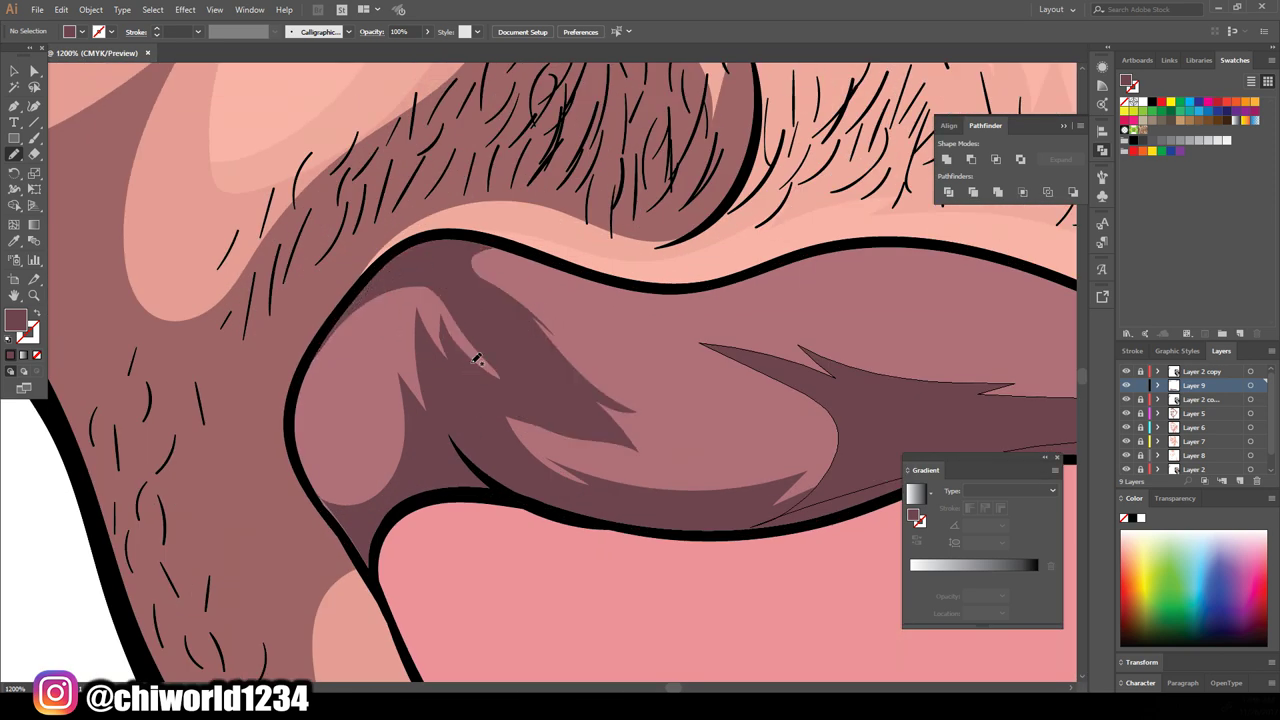
scroll(423, 262, down, 5)
scroll(577, 415, up, 5)
scroll(577, 415, up, 1)
drag(577, 415, 486, 529)
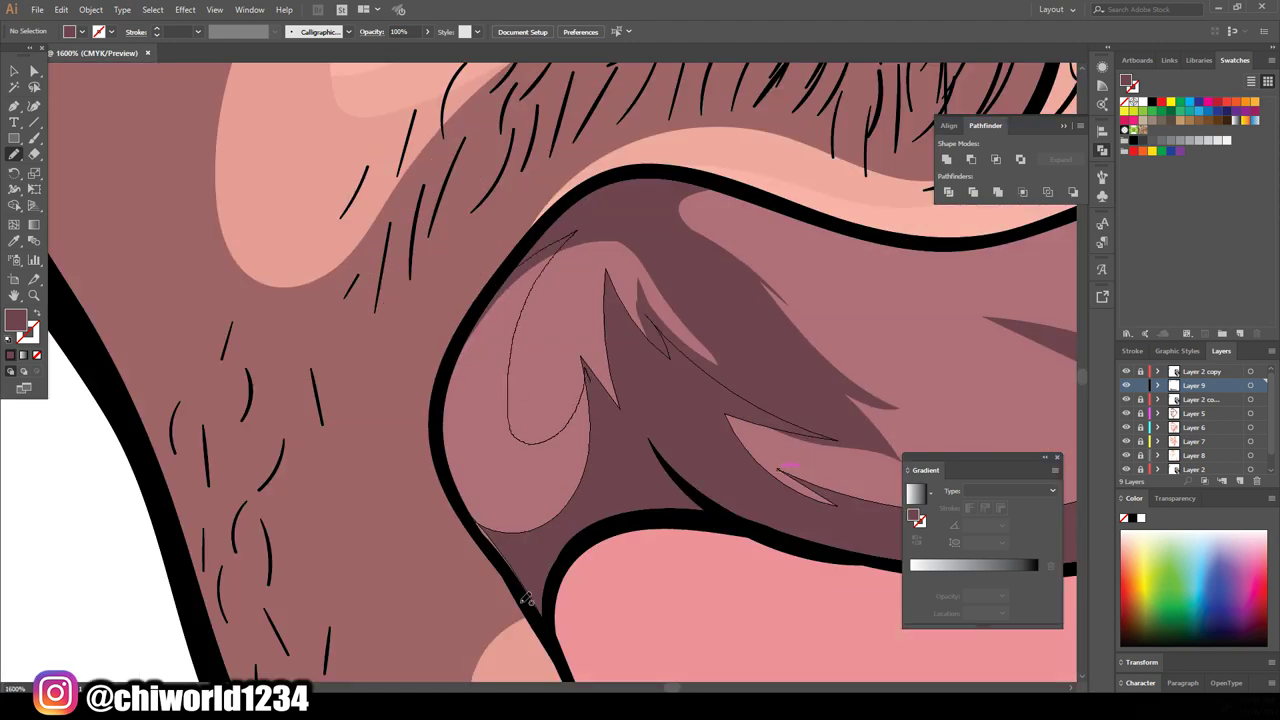
scroll(848, 517, down, 5)
scroll(750, 470, up, 4)
scroll(750, 470, up, 3)
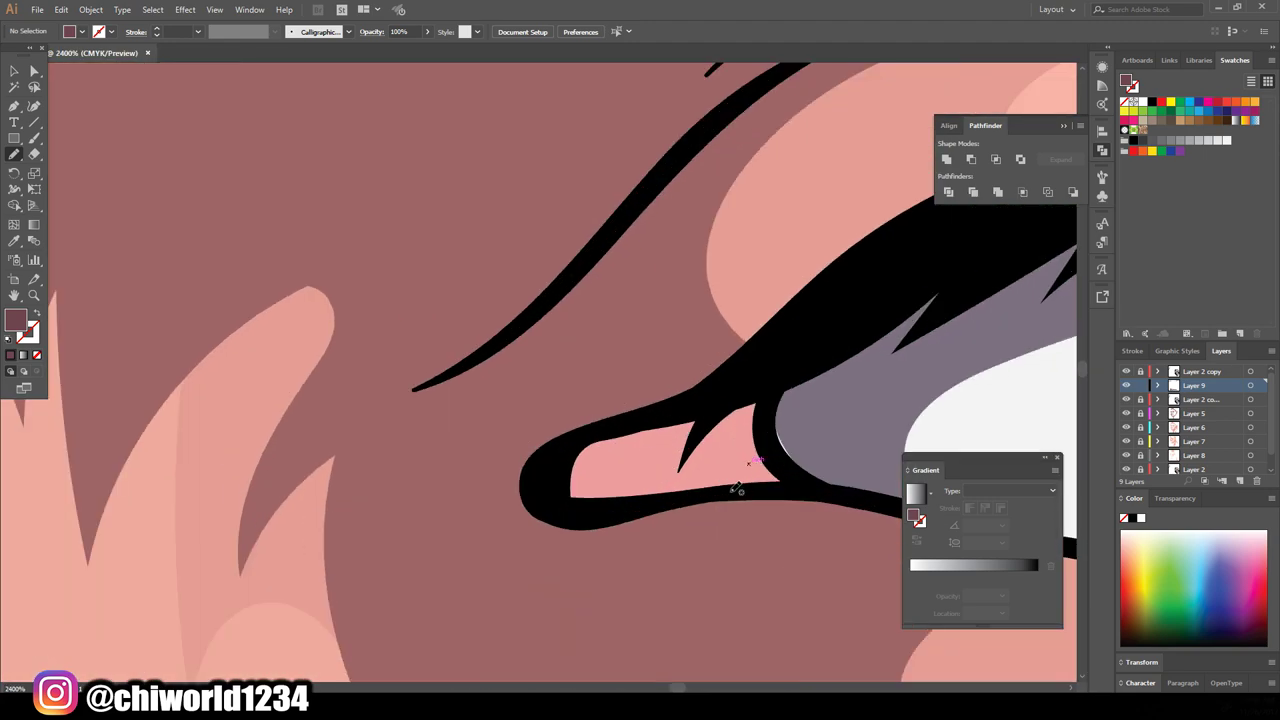
drag(625, 505, 740, 470)
scroll(775, 479, down, 5)
scroll(775, 479, up, 5)
scroll(877, 433, down, 1)
scroll(877, 433, down, 5)
scroll(600, 450, up, 3)
scroll(600, 450, up, 2)
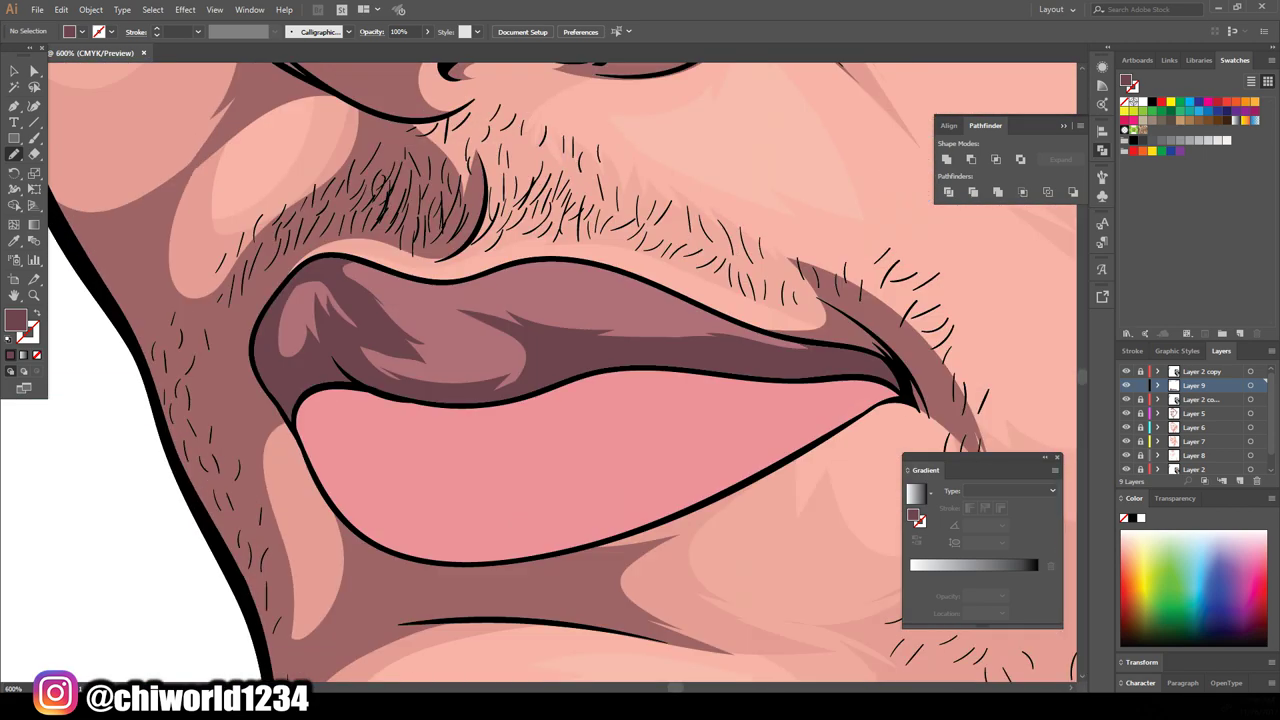
Sample the lower lip colour and set a darker pink fill
key(i)
click(600, 470)
double_click(14, 328)
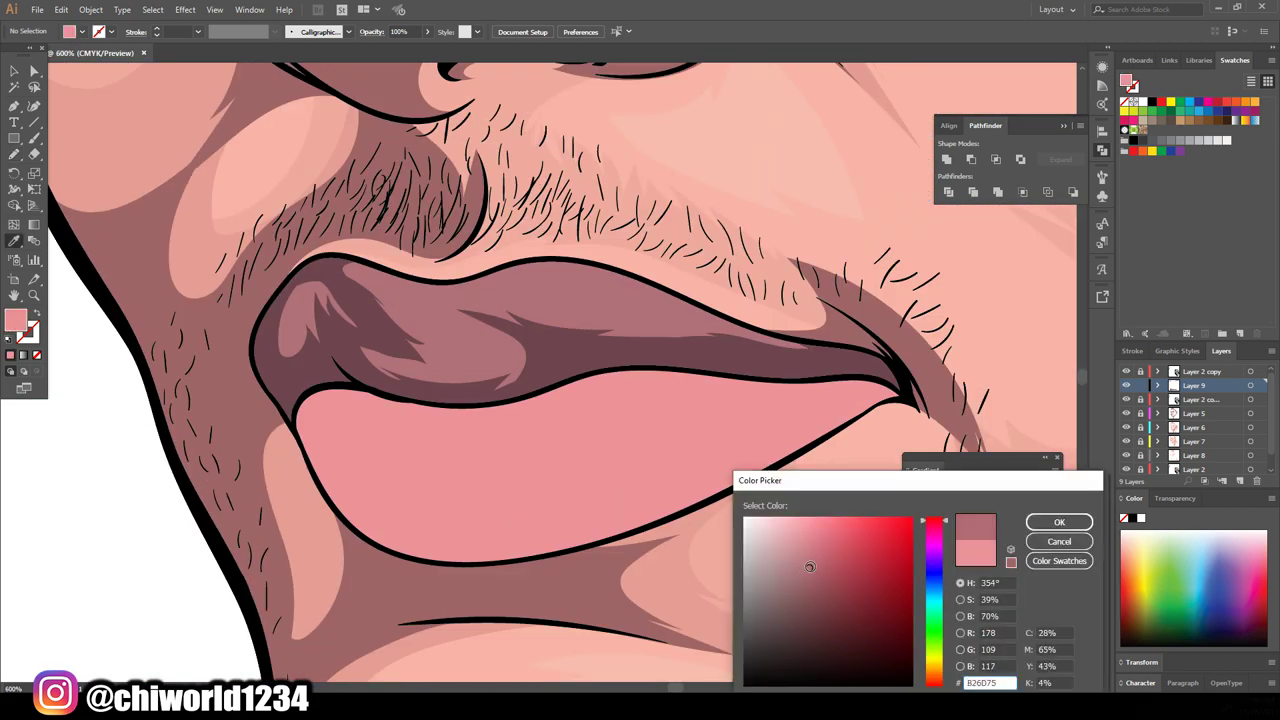
key(Return)
scroll(853, 498, up, 1)
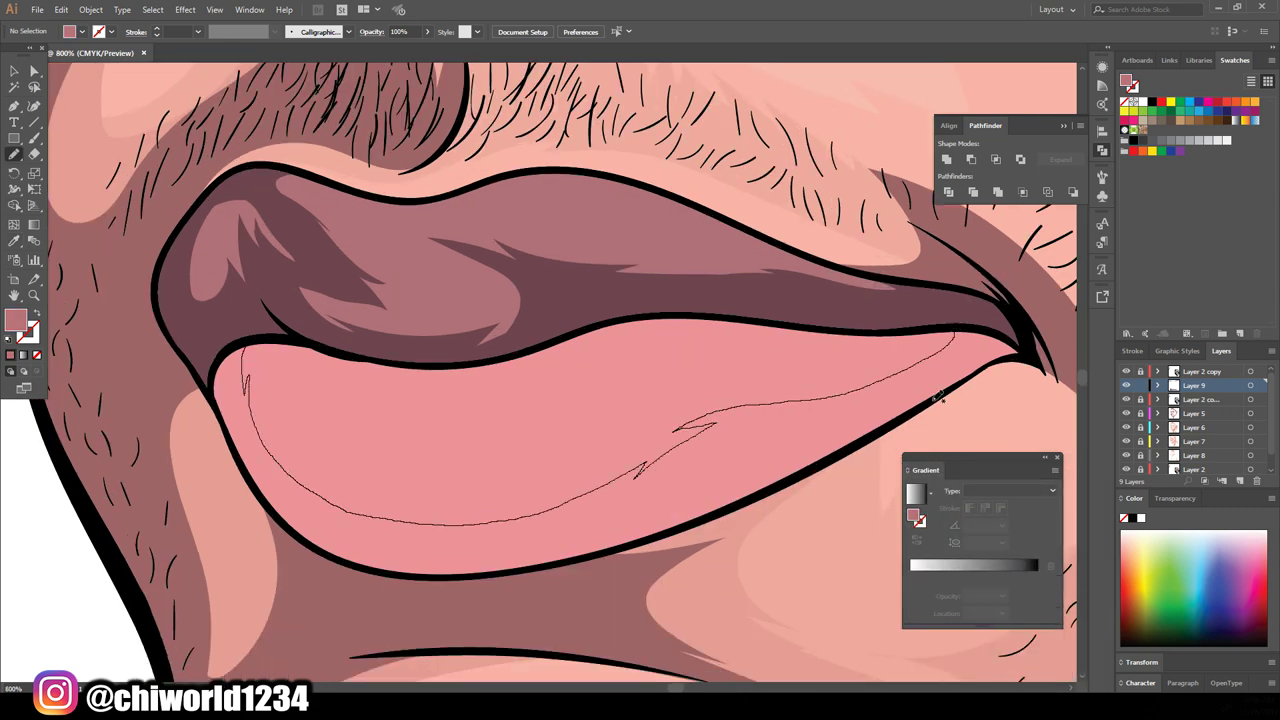
Draw a darker shadow band curving along the inside edge of the lower lip
drag(220, 400, 244, 345)
scroll(385, 500, down, 5)
scroll(373, 438, up, 6)
drag(762, 540, 327, 462)
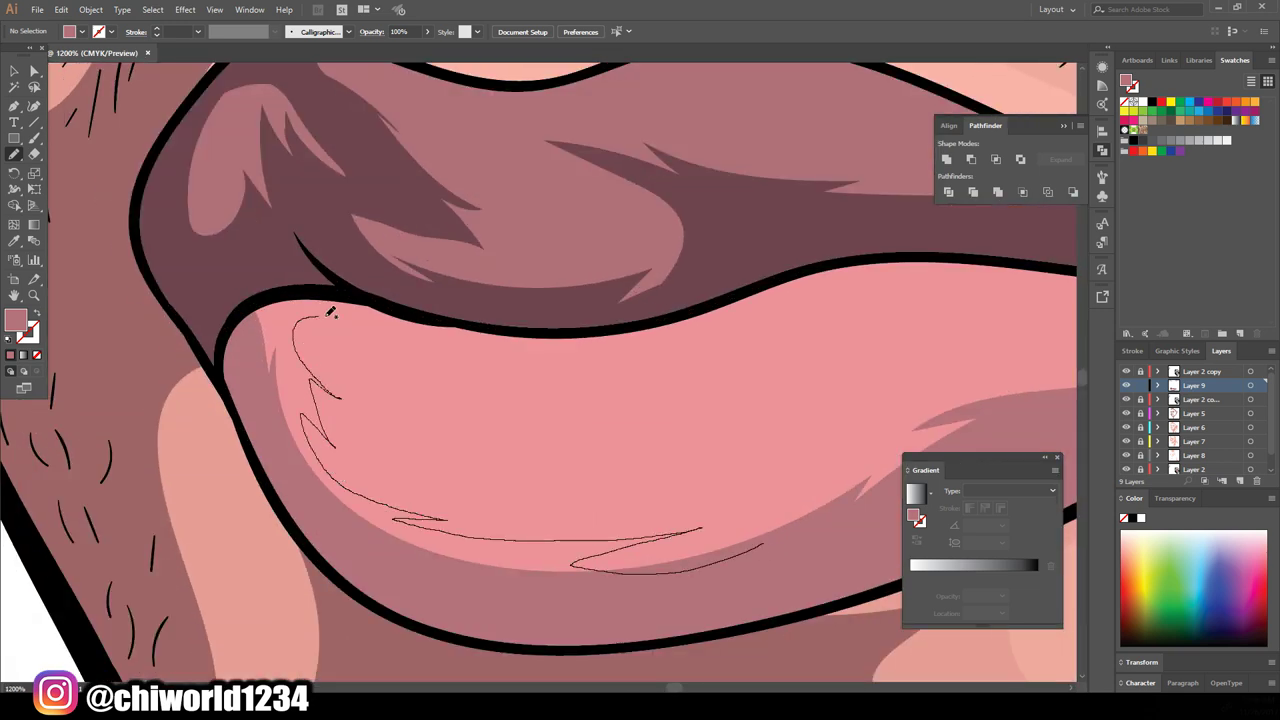
drag(330, 312, 700, 591)
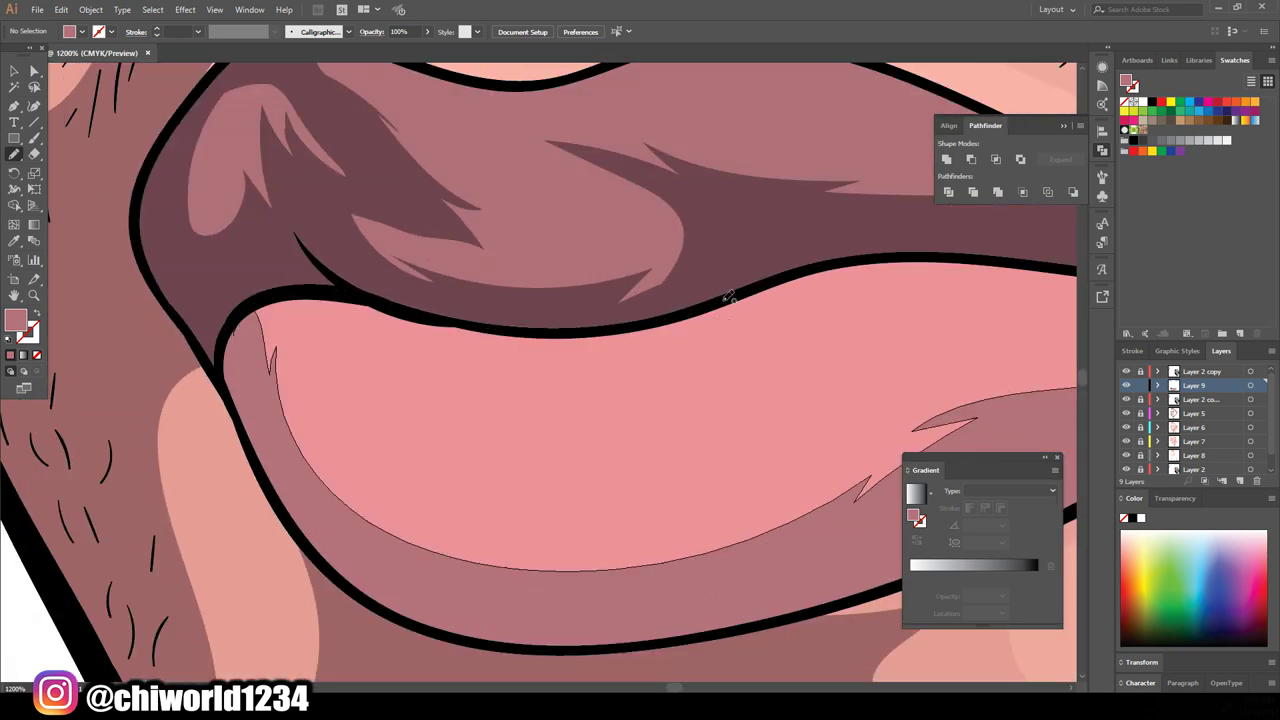
drag(812, 303, 306, 449)
scroll(831, 431, down, 10)
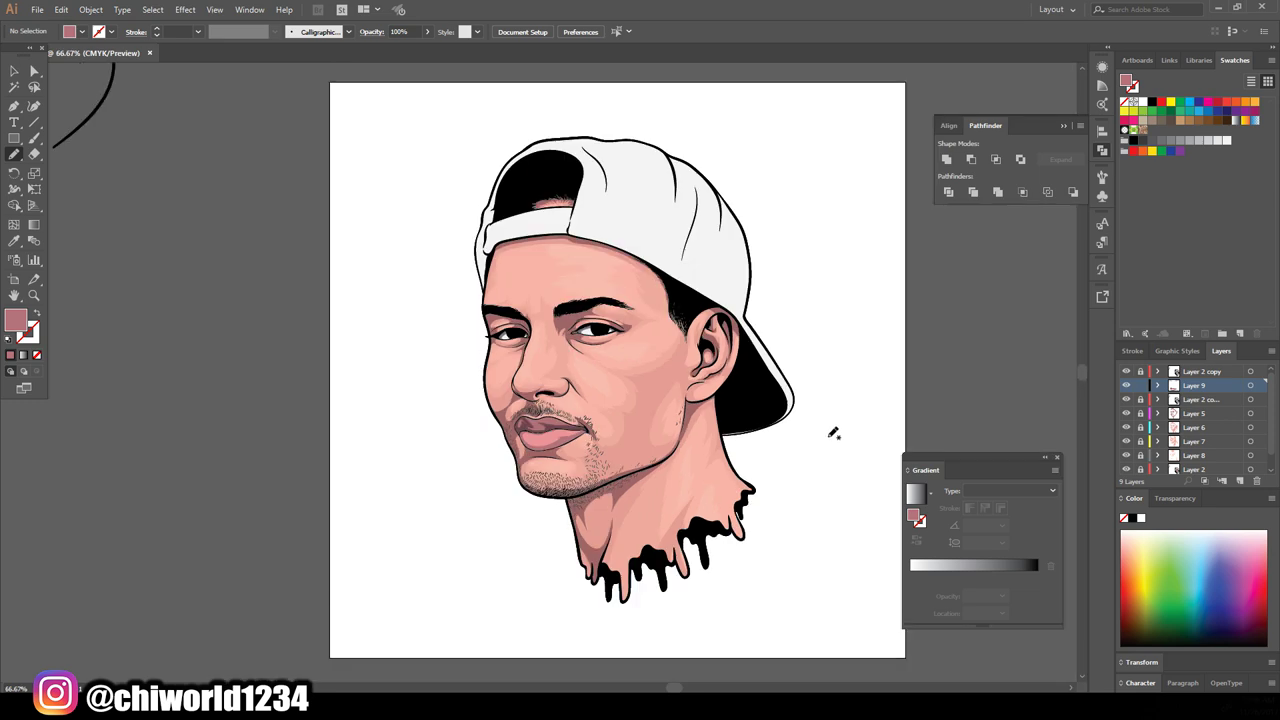
Add a new layer for cap shading and set the fill to a mauve shadow colour
scroll(954, 421, up, 1)
scroll(991, 323, down, 1)
key(ctrl+l)
scroll(973, 401, up, 1)
scroll(950, 400, up, 3)
scroll(929, 397, up, 2)
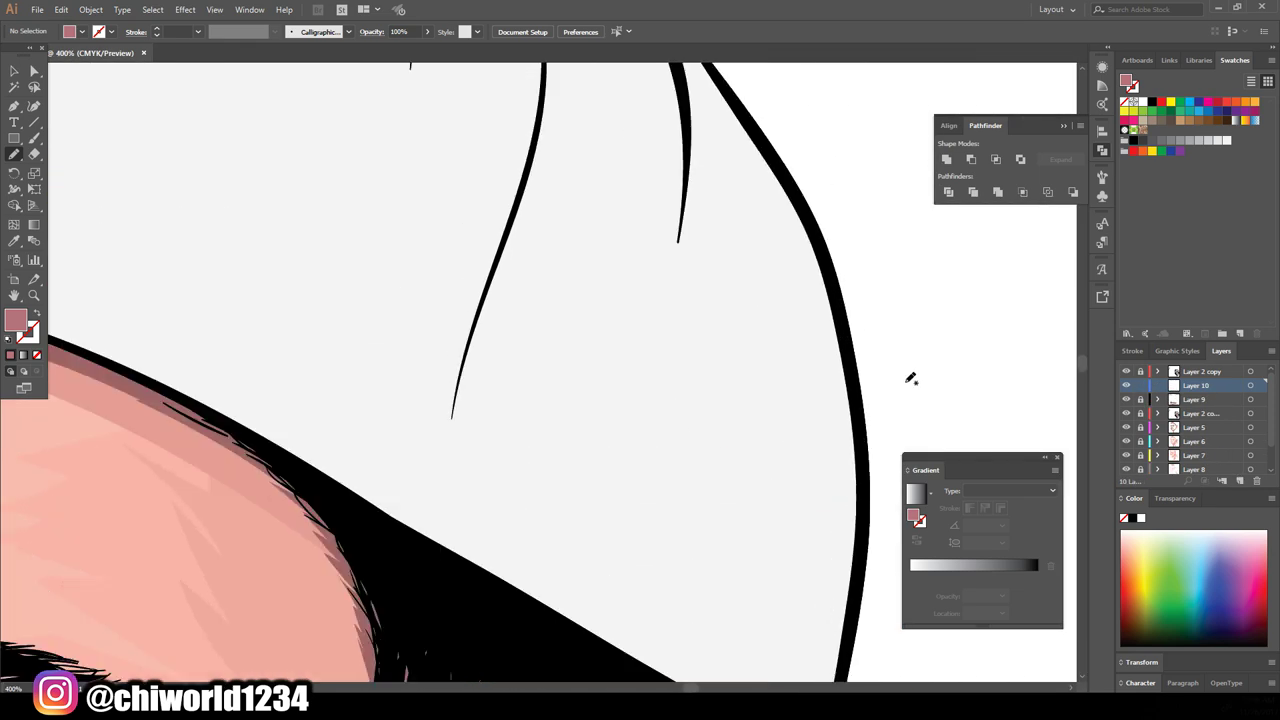
double_click(915, 517)
click(768, 586)
key(Return)
Paint pale lavender-grey shadow streaks across the cap's crown and side with the Blob Brush
drag(731, 206, 817, 479)
key(ctrl+minus)
key(ctrl+minus)
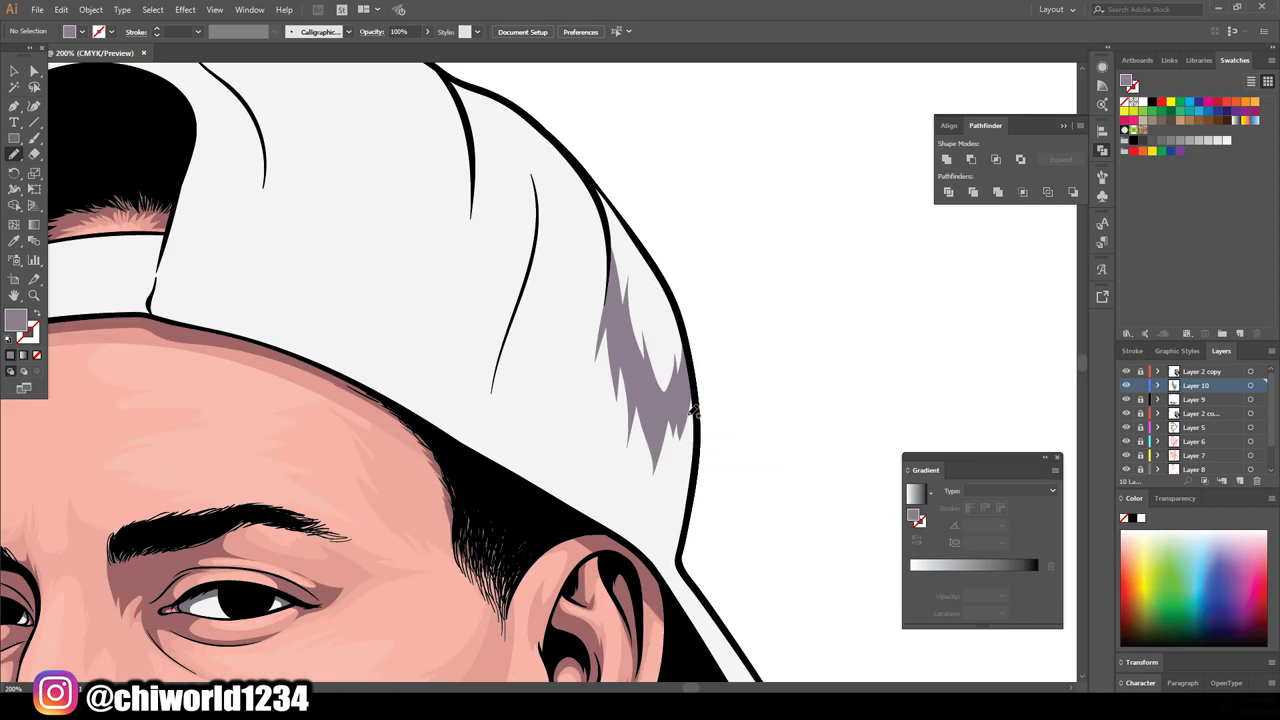
key(v)
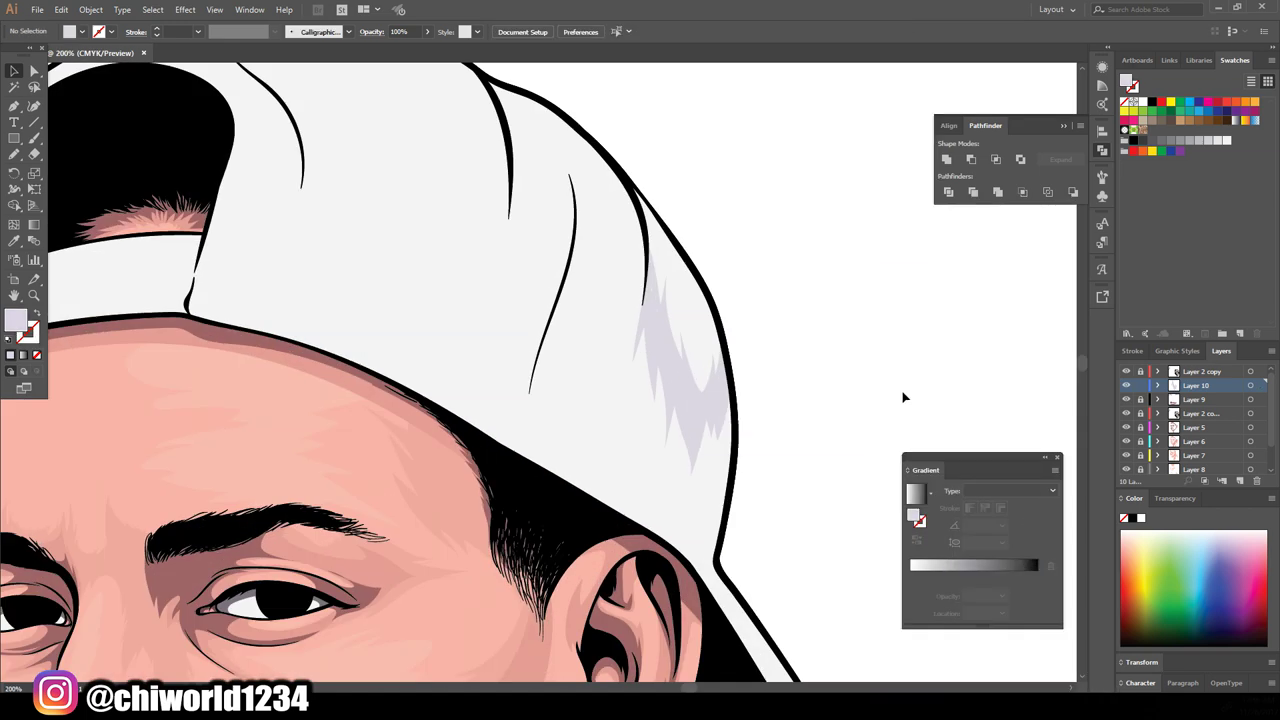
drag(616, 376, 614, 380)
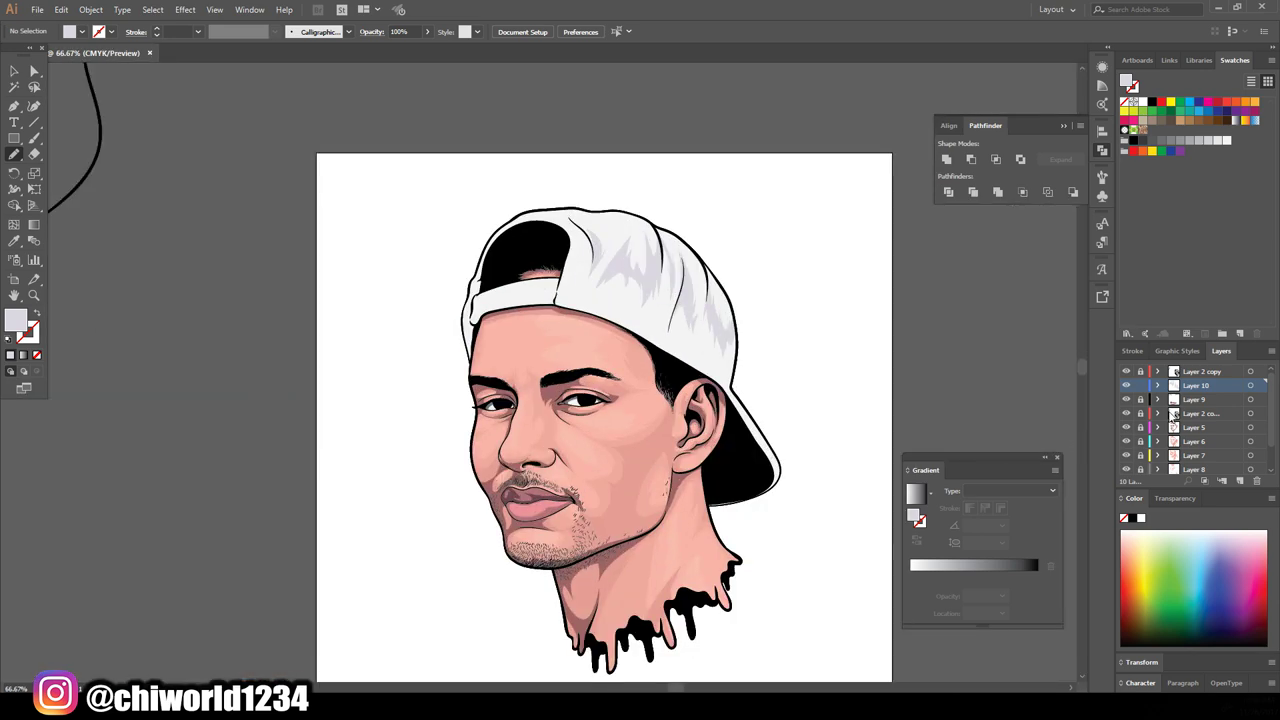
click(1240, 481)
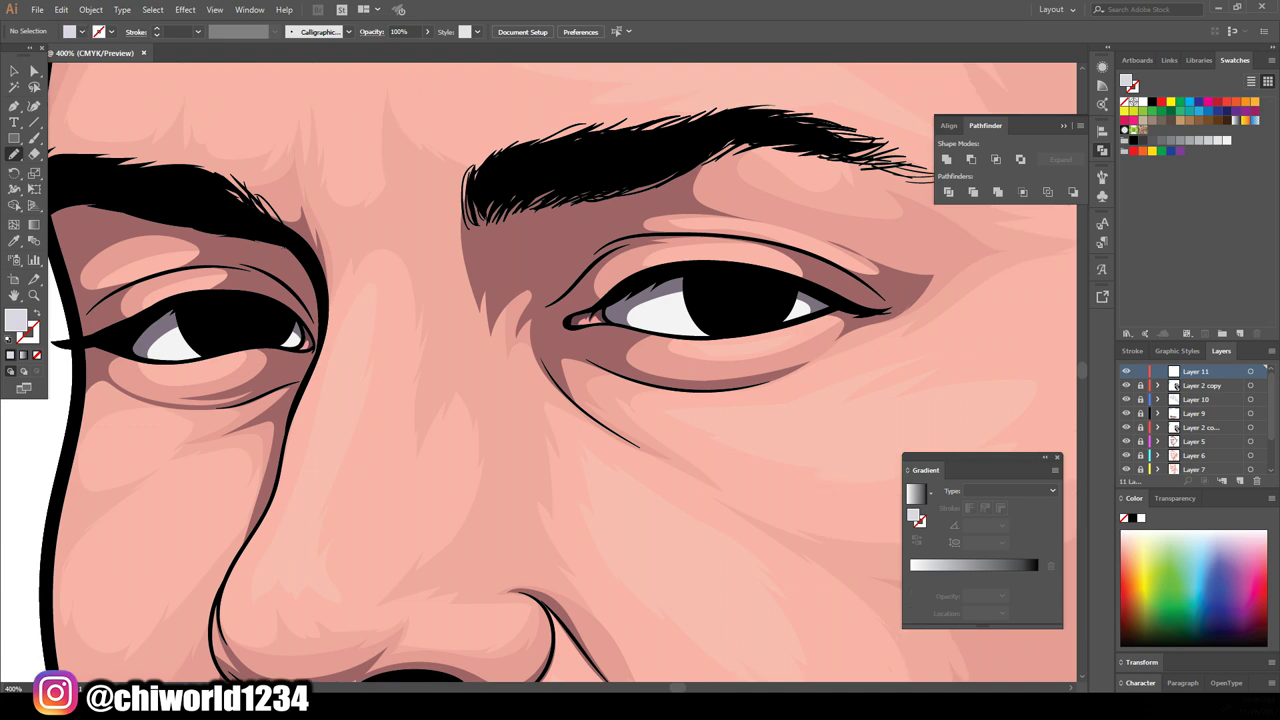
Set a black fill and paint dark shading into the left eye's pupil
double_click(15, 320)
click(758, 637)
click(1060, 515)
drag(715, 322, 768, 316)
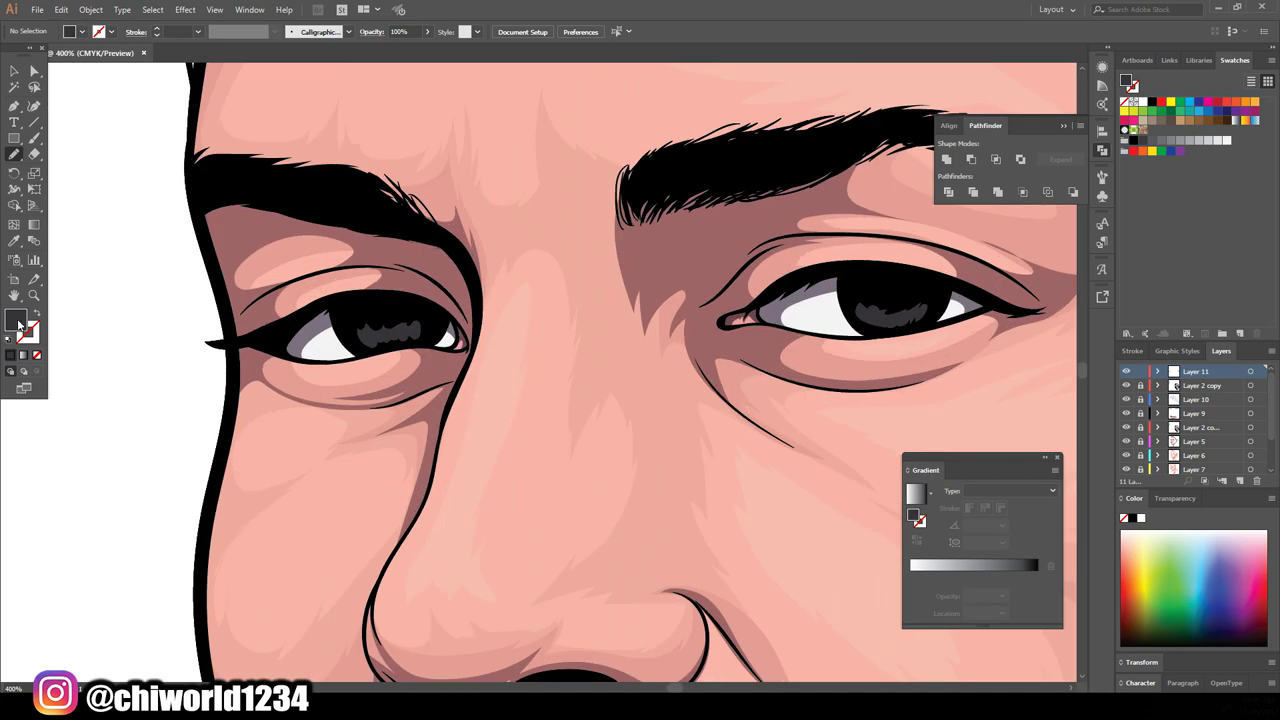
Switch to a dark grey fill and shade the right eye's pupil
double_click(15, 320)
click(1060, 518)
drag(872, 318, 897, 310)
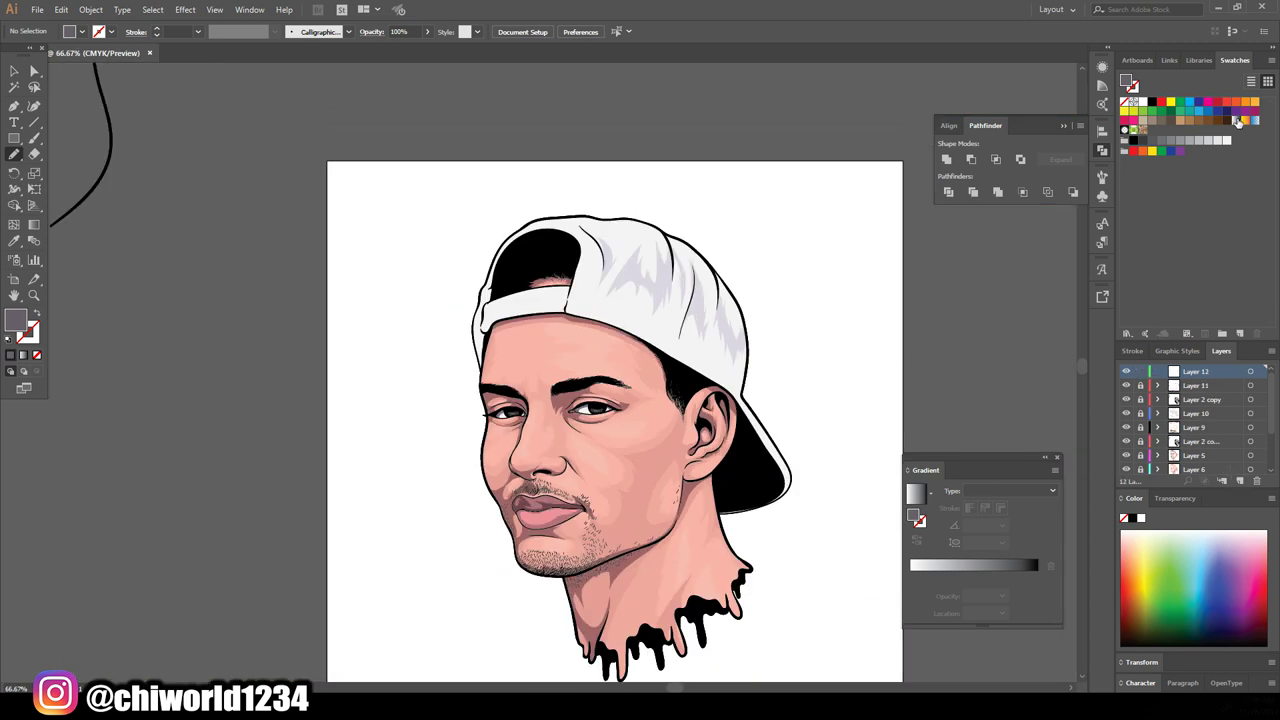
click(916, 493)
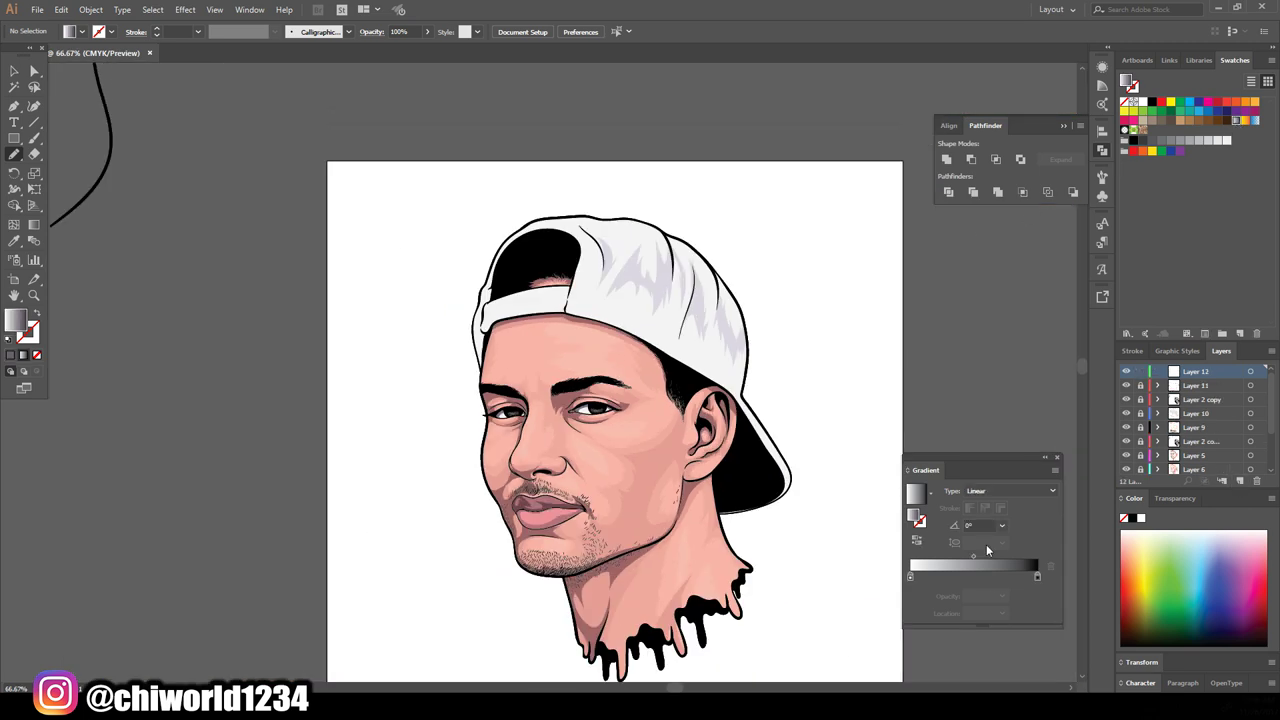
Edit the linear gradient stops, darkening the left stop to dark brown, and apply it to the stroke
double_click(974, 577)
click(1035, 578)
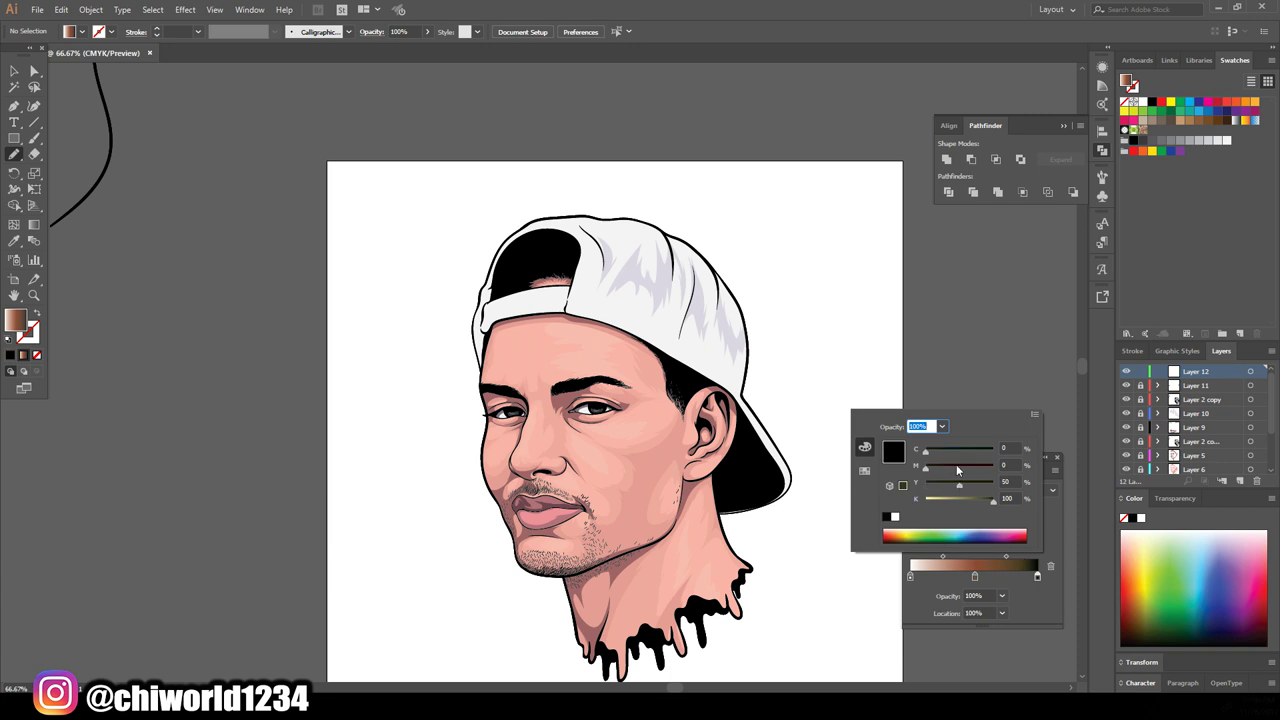
click(910, 577)
drag(945, 466, 973, 470)
key(Escape)
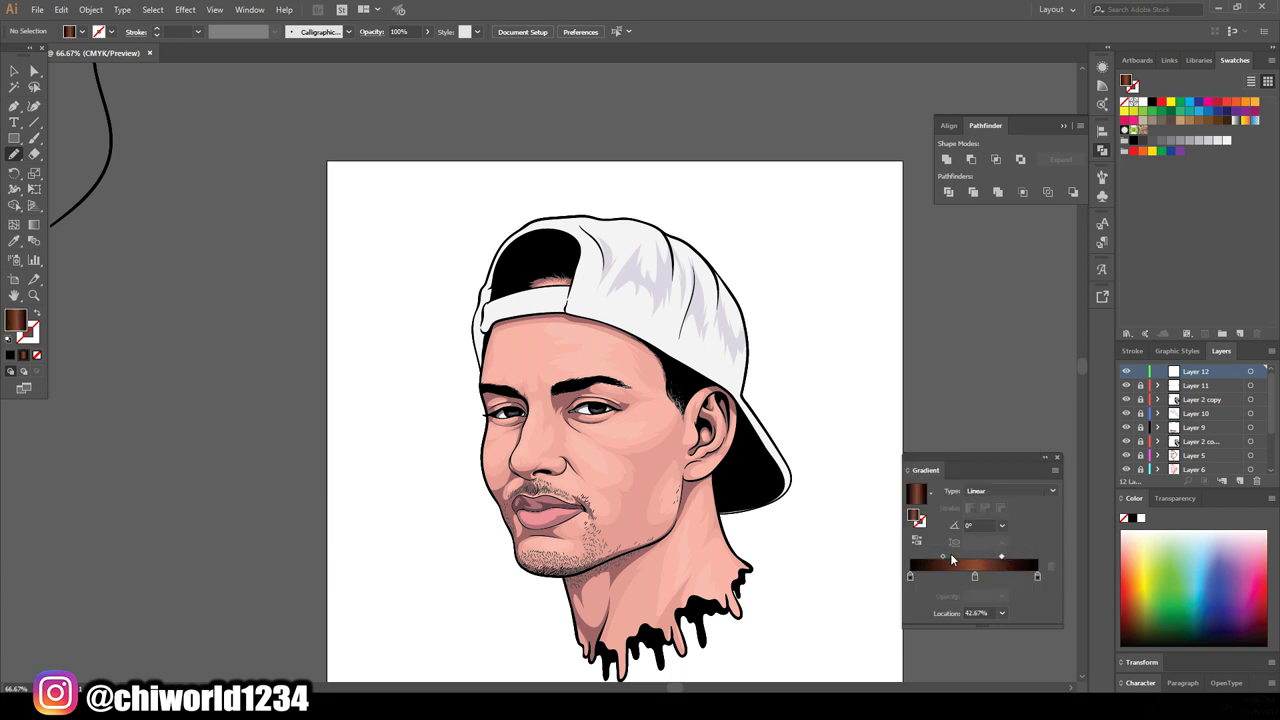
Paint brown gradient hair strands with the Paintbrush inside the cap opening
key(shift+x)
key(b)
drag(245, 166, 206, 328)
scroll(600, 465, up, 2)
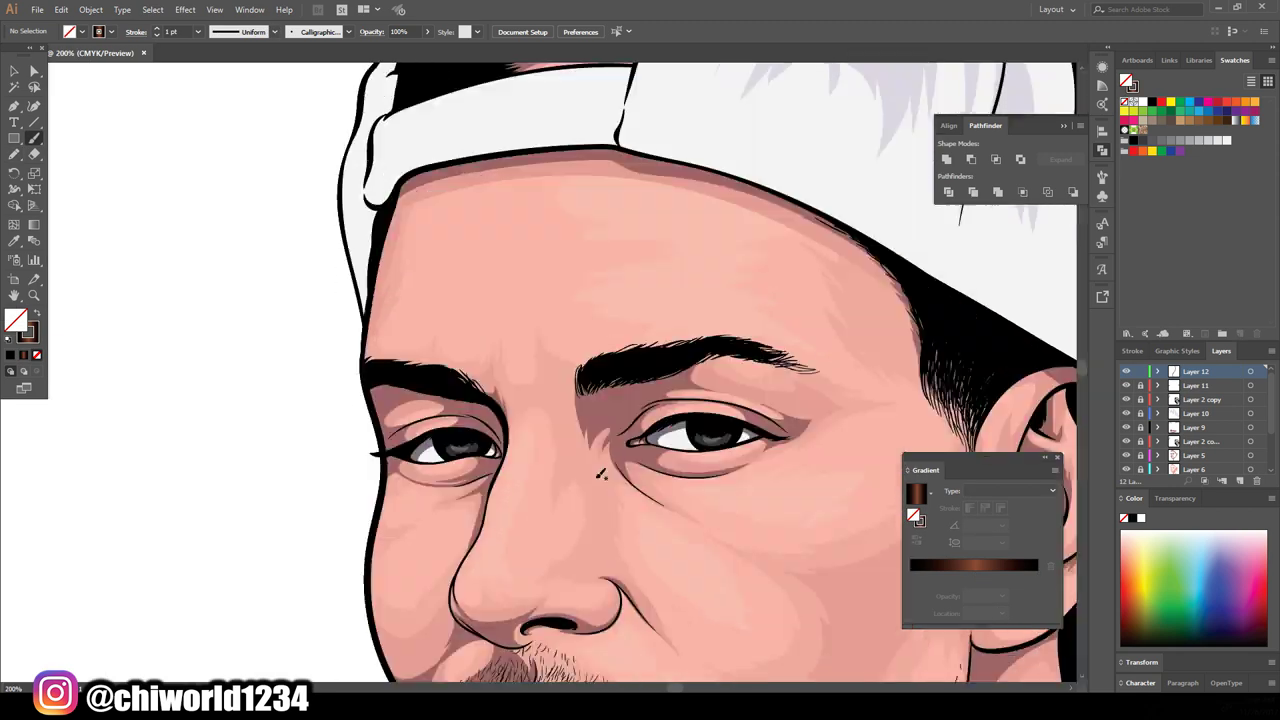
scroll(613, 458, up, 2)
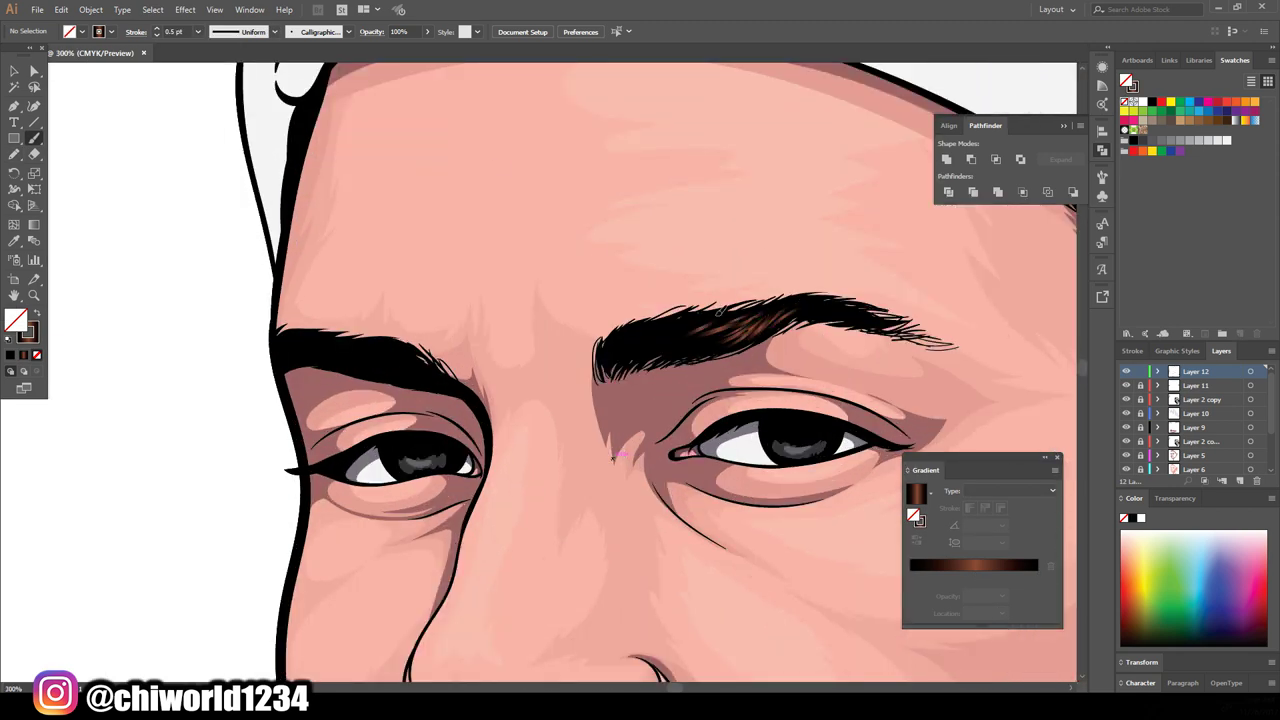
scroll(613, 458, down, 4)
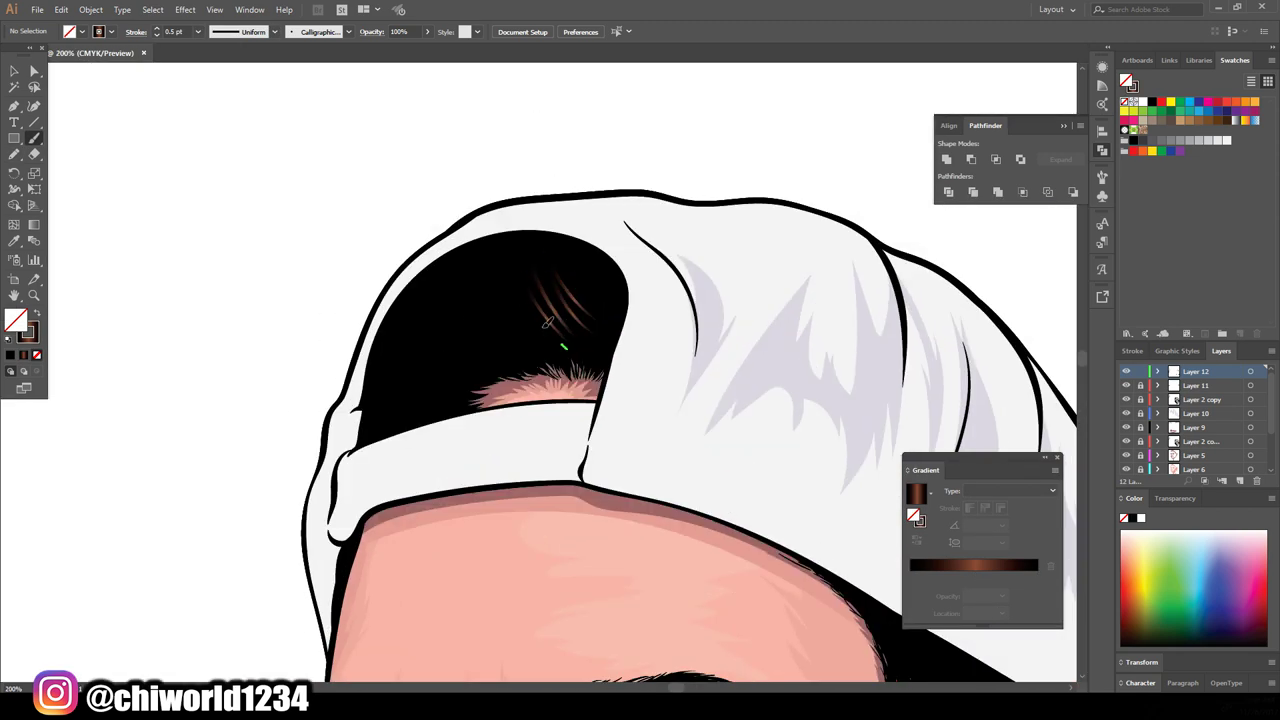
drag(520, 262, 534, 343)
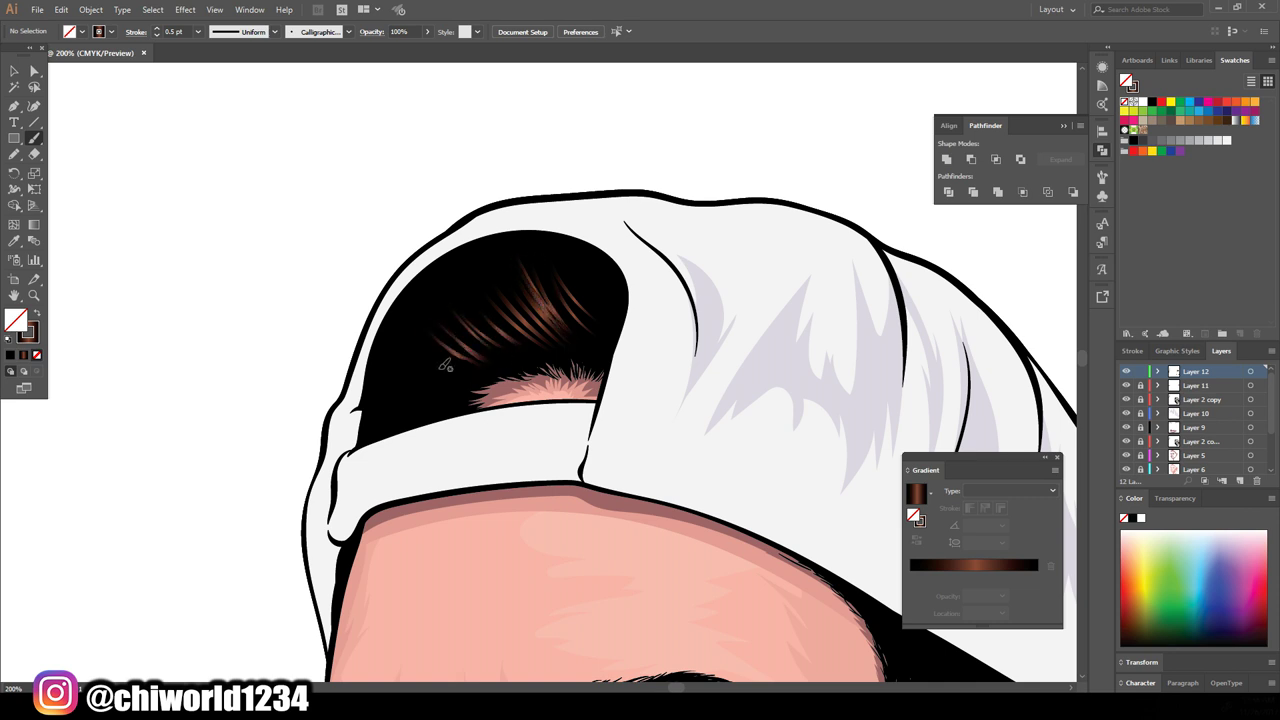
drag(585, 308, 599, 331)
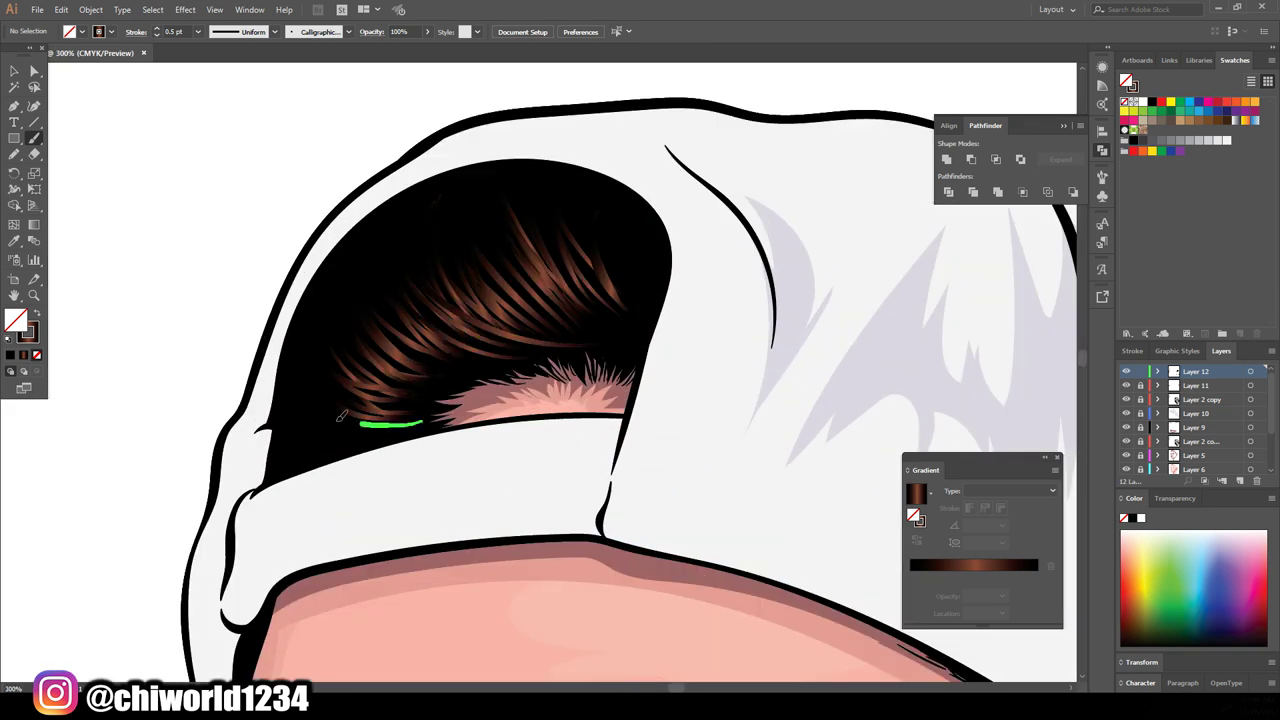
drag(592, 216, 618, 298)
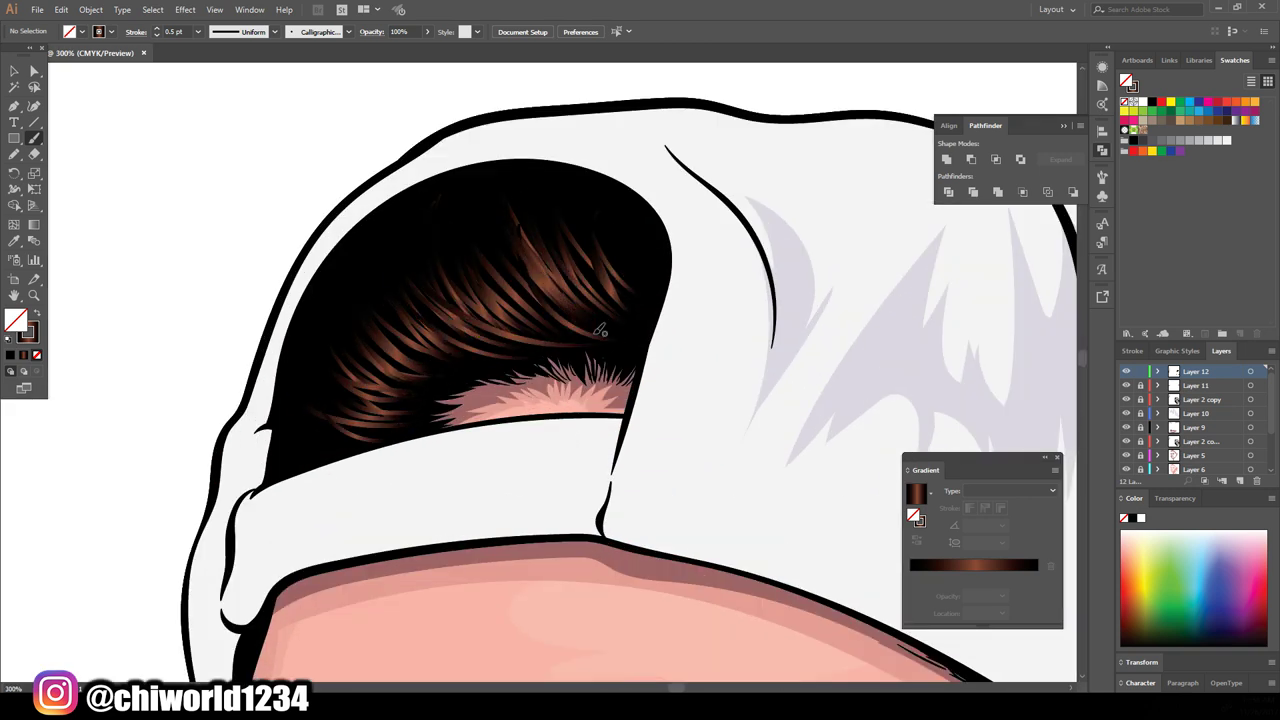
Select several hair strands and change the gradient direction along them
key(v)
drag(445, 175, 565, 300)
click(972, 525)
click(234, 277)
Paint one more hair strand on the left and zoom out to the whole portrait
key(b)
drag(487, 325, 427, 214)
key(ctrl+0)
scroll(656, 530, up, 5)
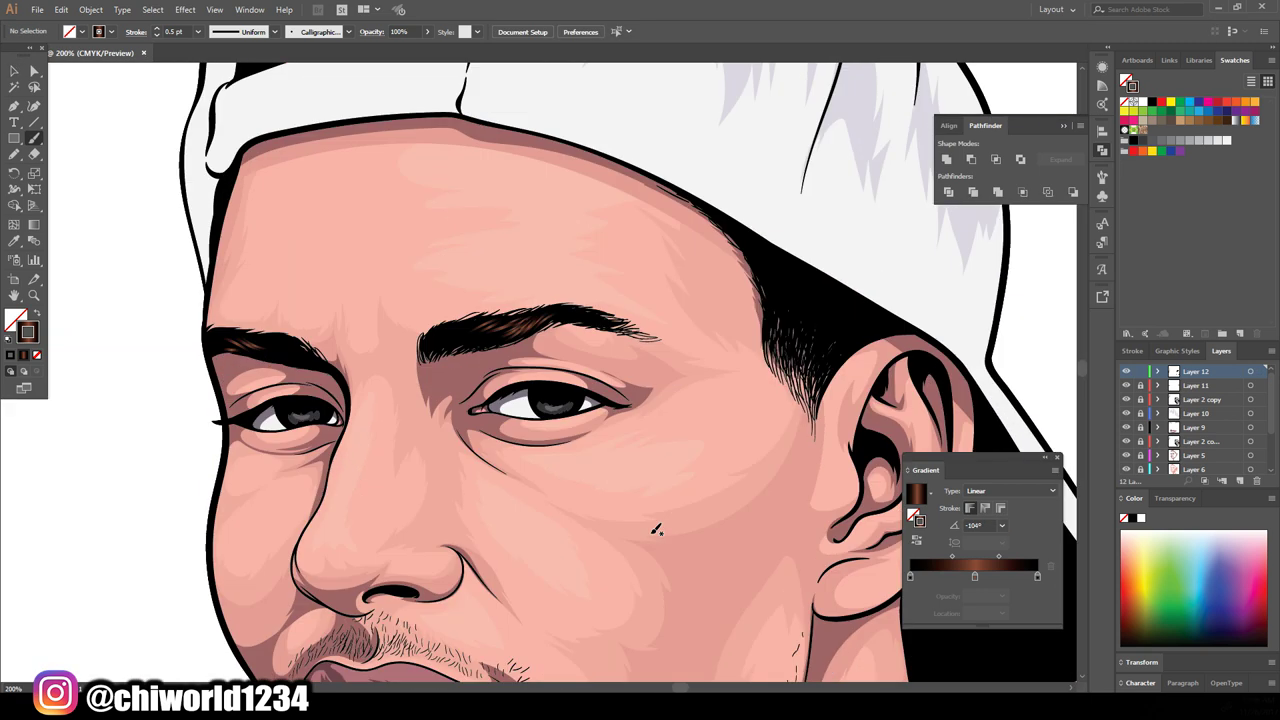
key(ctrl+minus)
key(ctrl+minus)
key(ctrl+minus)
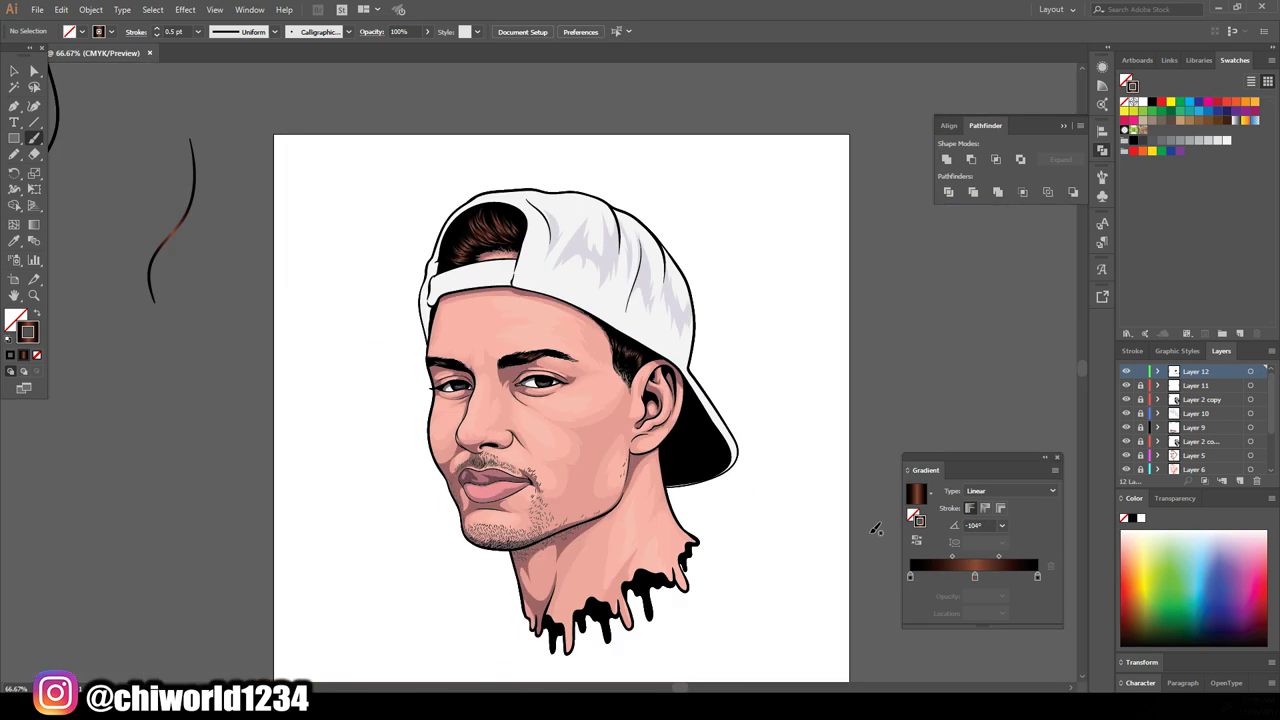
Toggle the face shading layer to compare, then select and zoom in on the face artwork
scroll(818, 508, down, 2)
scroll(815, 507, up, 4)
scroll(815, 507, down, 2)
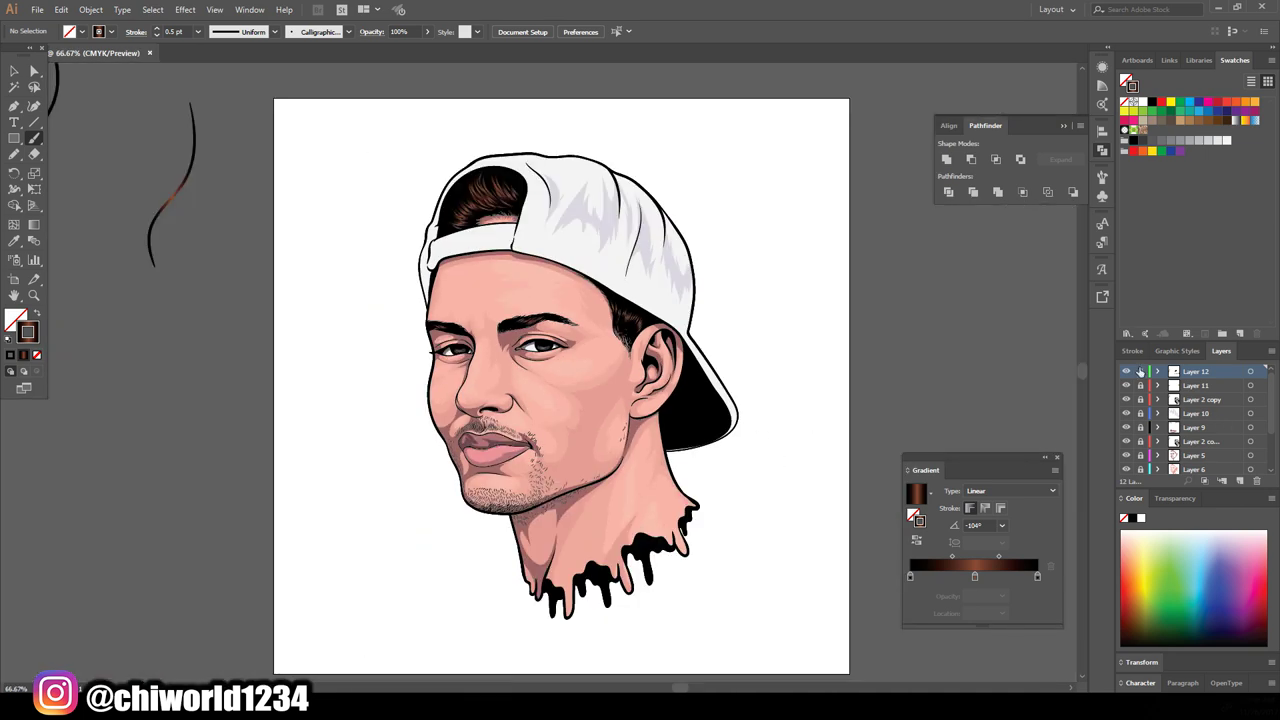
click(1126, 441)
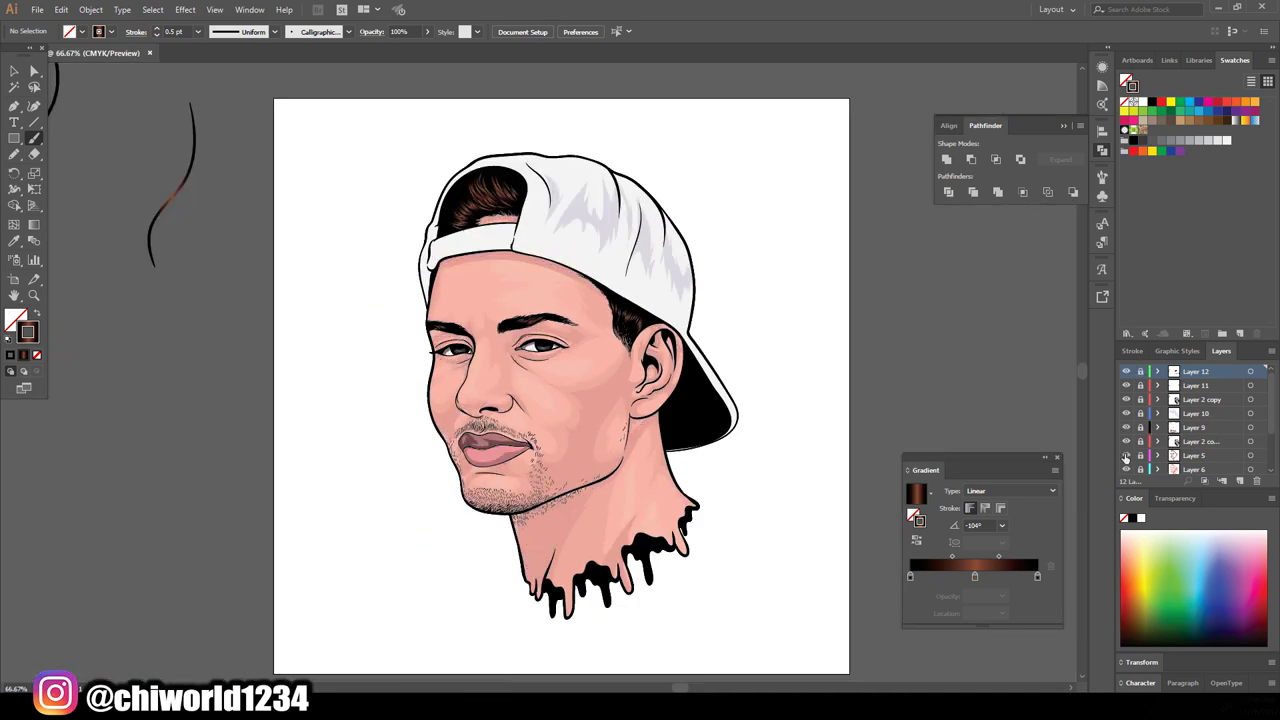
scroll(488, 341, down, 1)
click(560, 380)
key(ctrl+plus)
key(ctrl+plus)
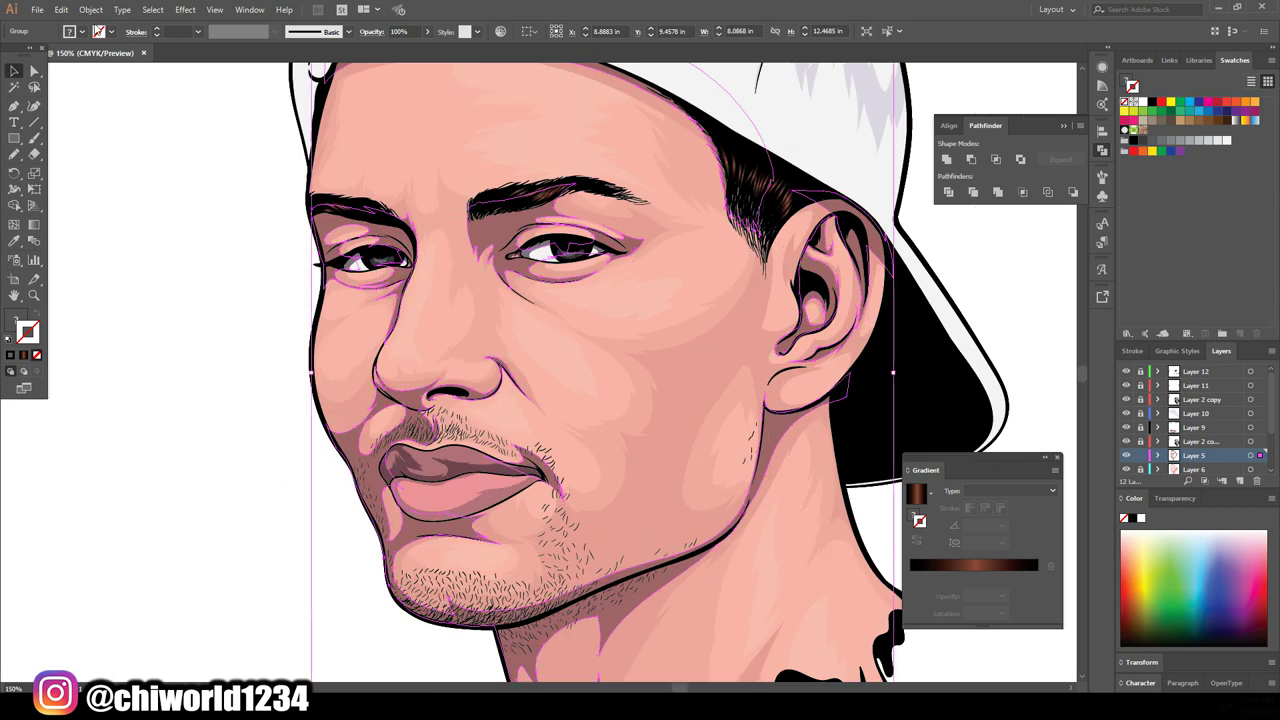
Adjust the face's colour balance, shifting yellow and lowering black to -8%
click(61, 9)
click(374, 288)
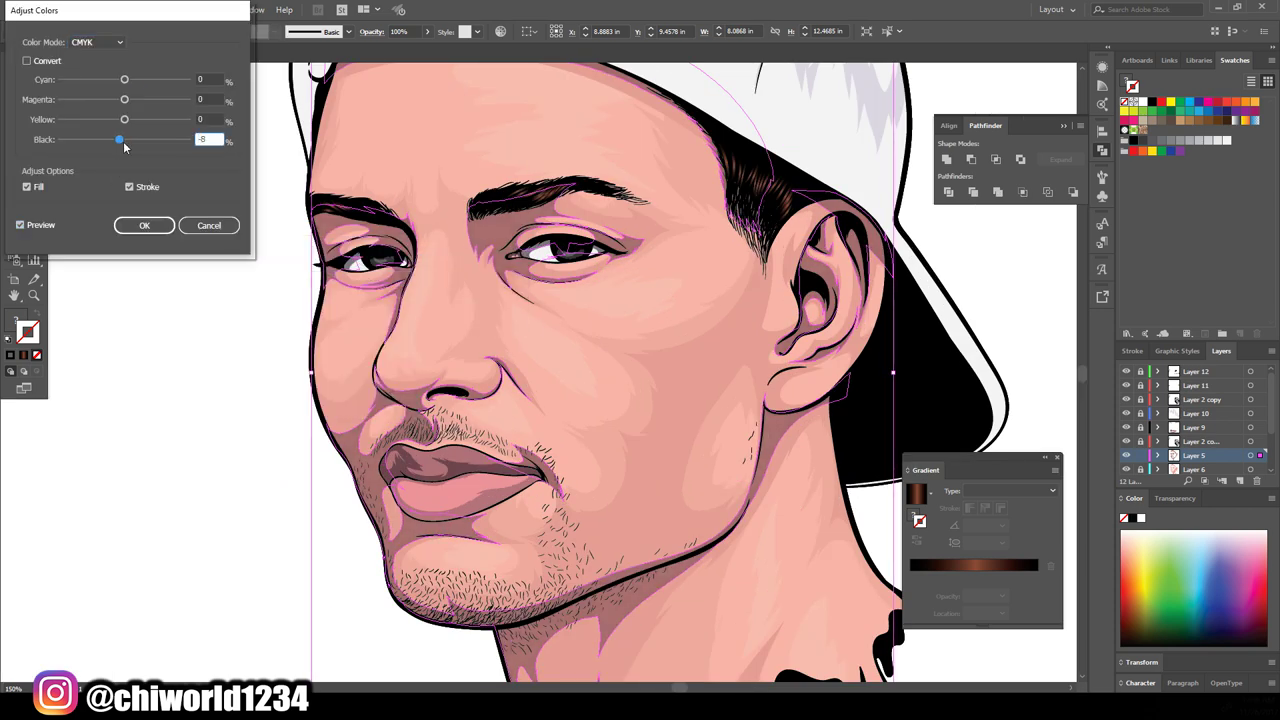
drag(124, 120, 128, 121)
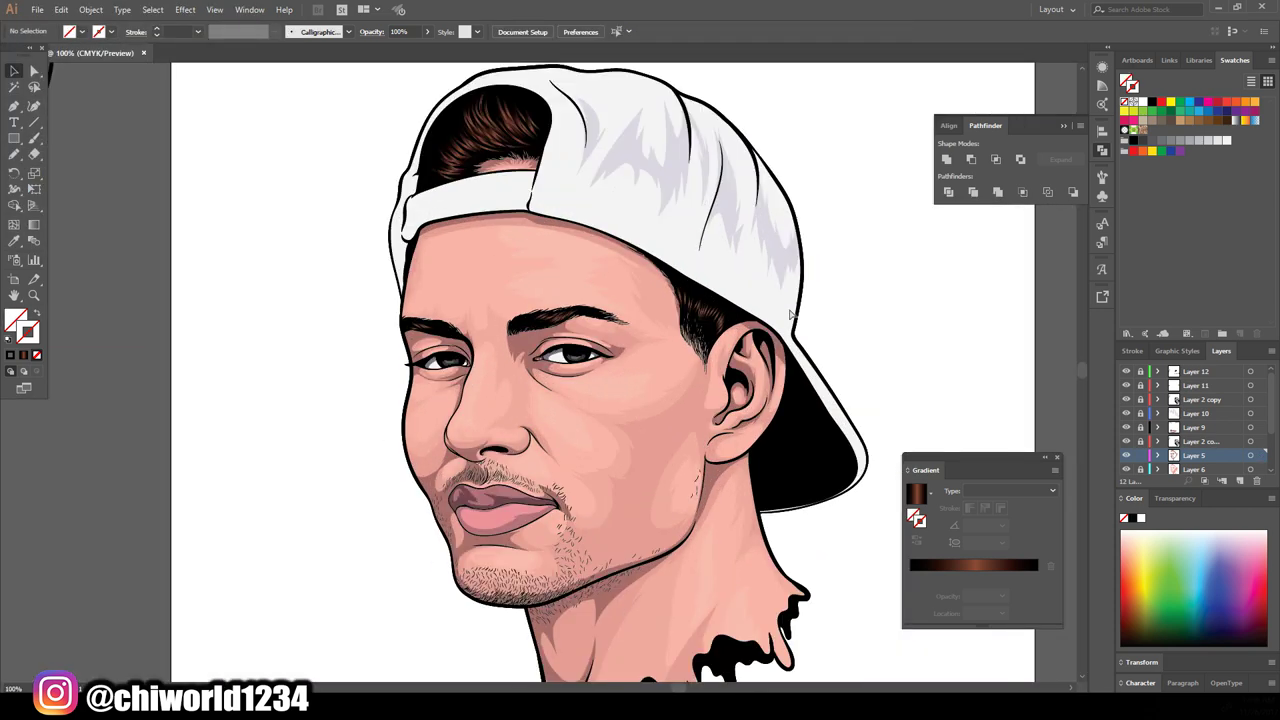